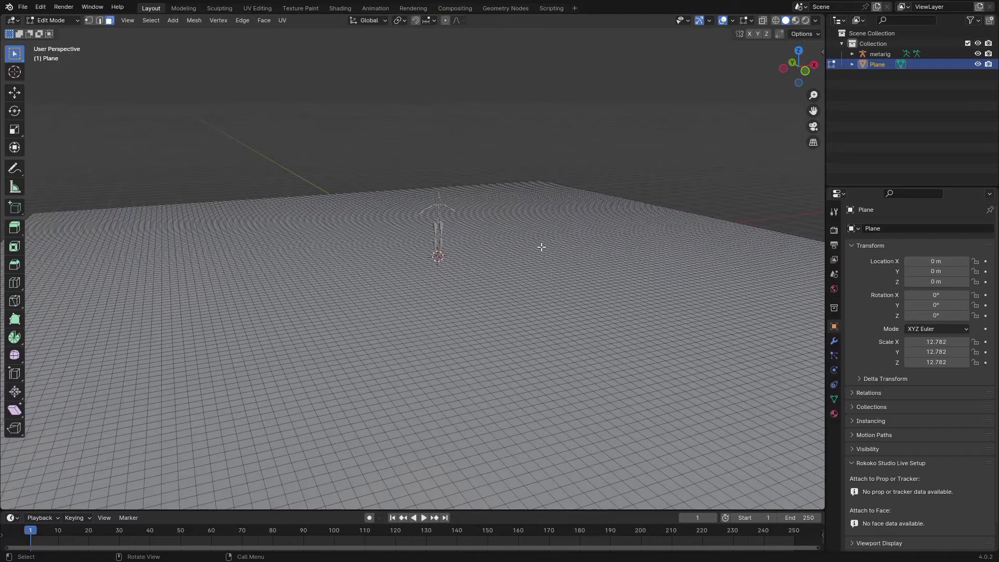
# Step: Randomly select faces of the subdivided plane with a ratio of 0.014 and random seed 2
pyautogui.press('F3')
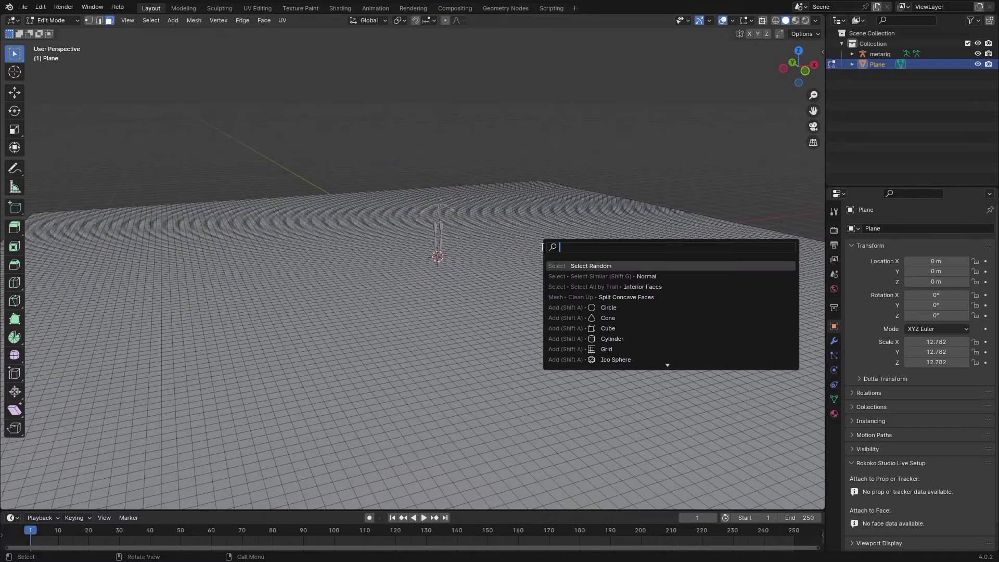
pyautogui.write('select ran')
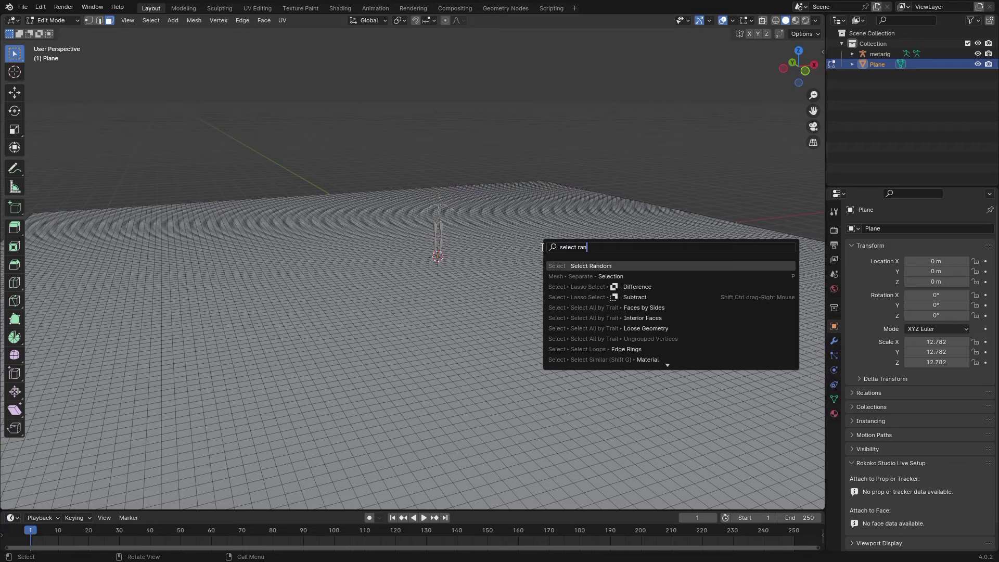
pyautogui.press('Return')
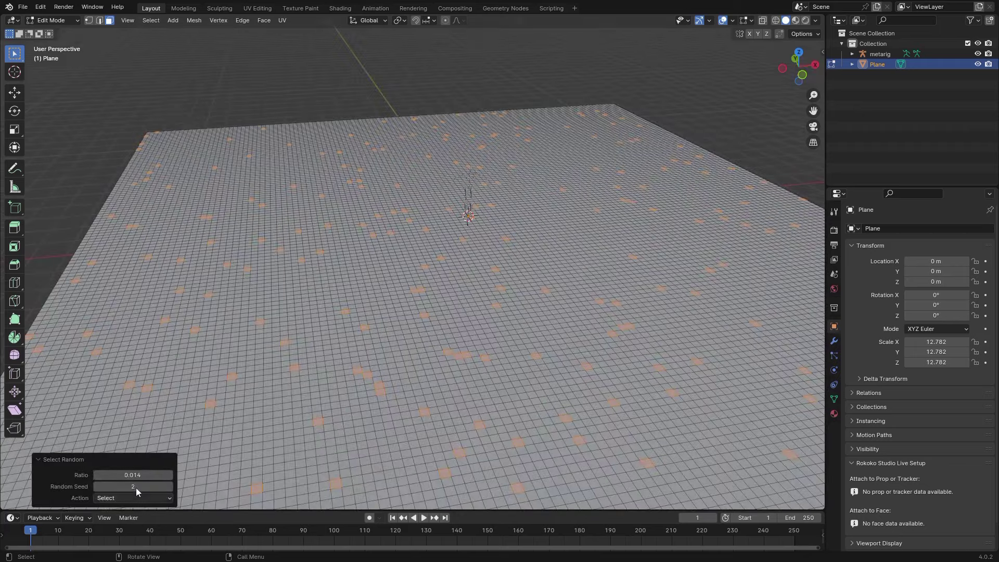
pyautogui.click(138, 460)
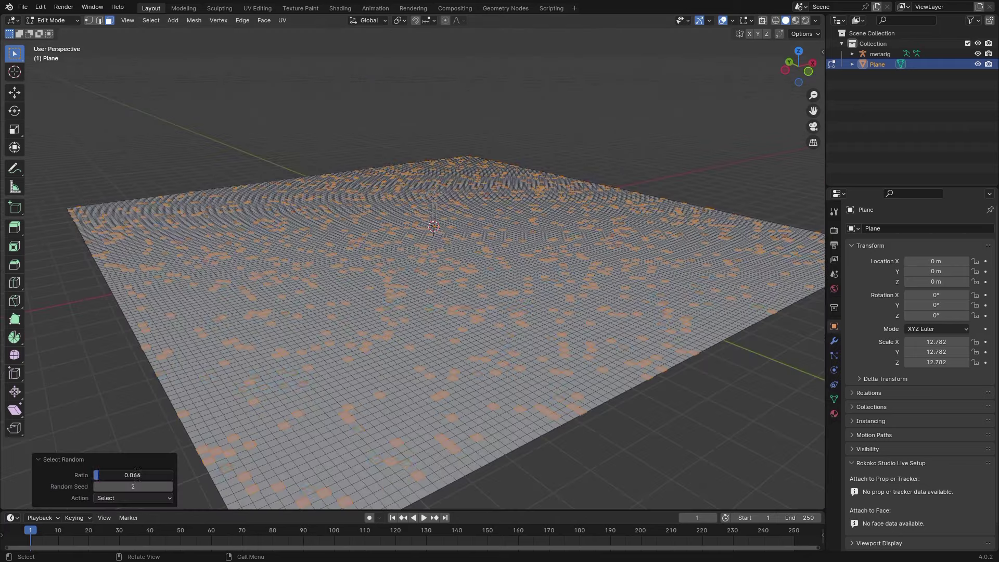
pyautogui.moveTo(99, 474); pyautogui.dragTo(129, 474)
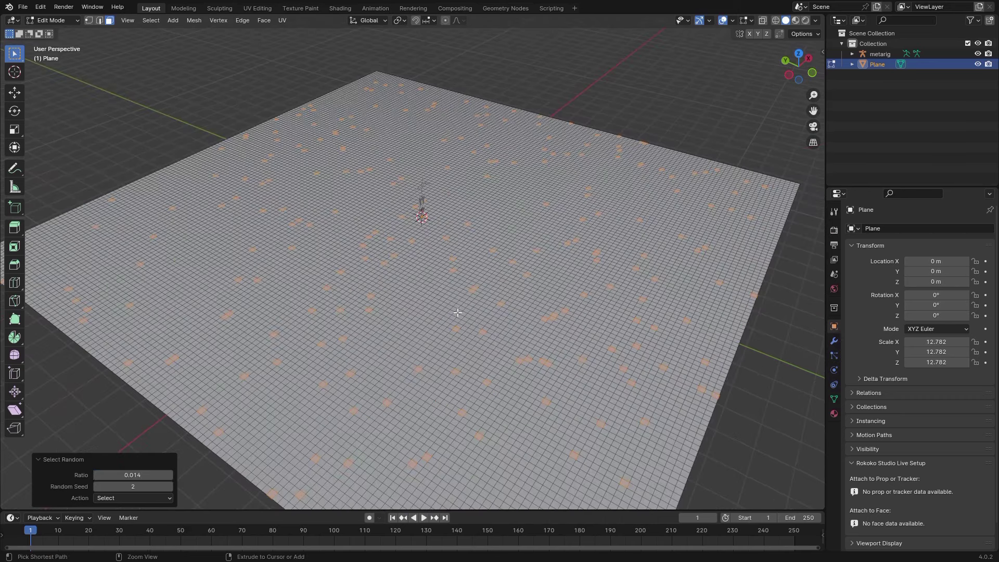
# Step: Grow the random face selection by four steps, undoing the extra growth
pyautogui.press('ctrl+KP_Add')
pyautogui.press('ctrl+KP_Add')
pyautogui.press('ctrl+KP_Add')
pyautogui.press('ctrl+KP_Add')
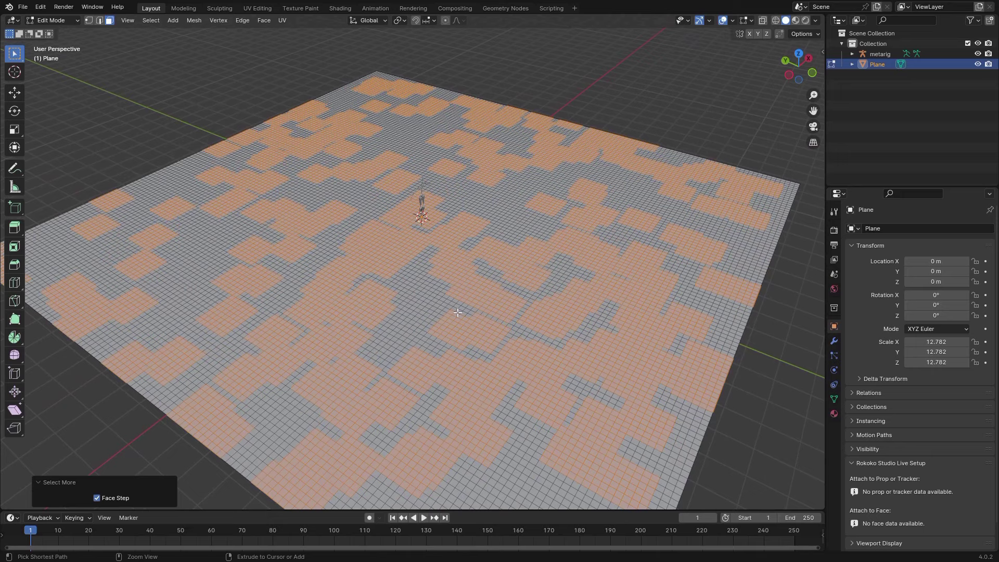
pyautogui.press('ctrl+KP_Add')
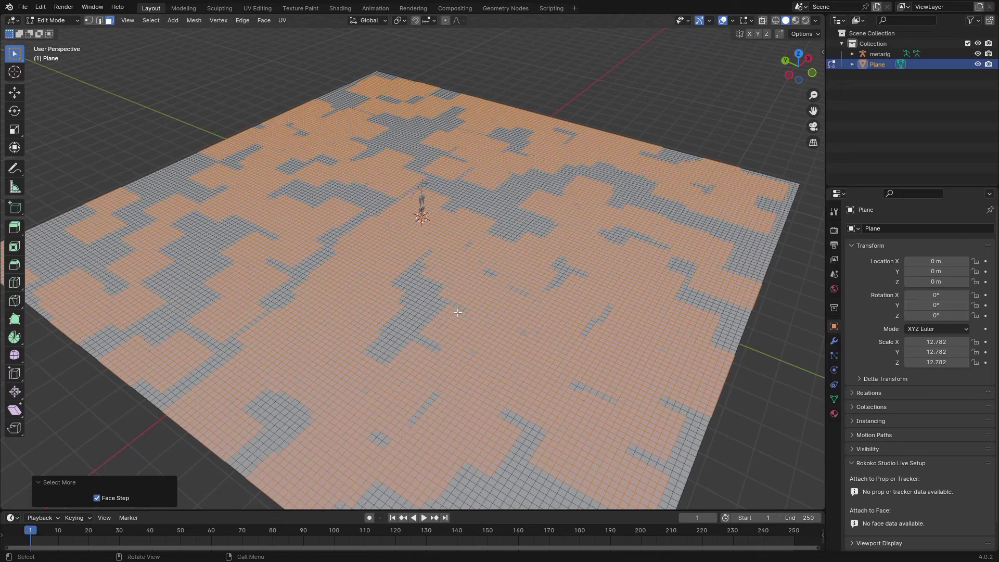
pyautogui.hotkey('ctrl', 'z')
# Step: Invert the face selection and delete the selected faces to leave only scattered patches
pyautogui.moveTo(480, 260); pyautogui.dragTo(569, 328, button='middle')
pyautogui.hotkey('ctrl', 'i')
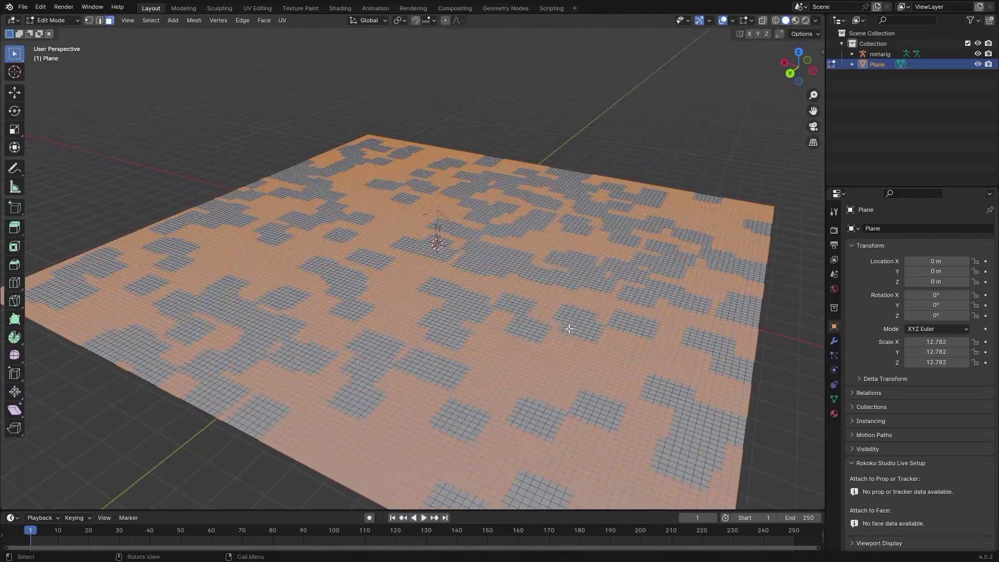
pyautogui.scroll(8, 495, 191)
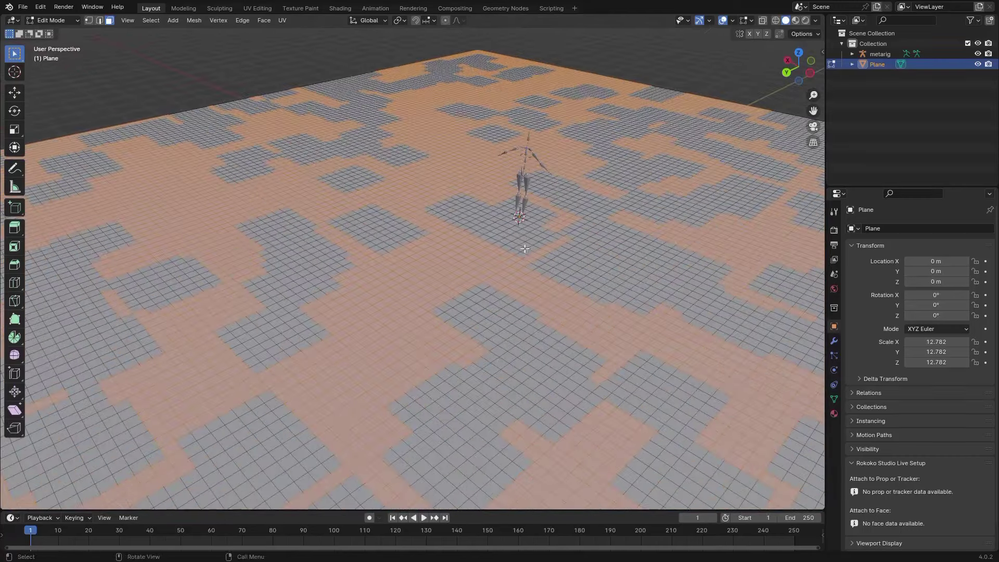
pyautogui.scroll(2, 567, 229)
pyautogui.press('x')
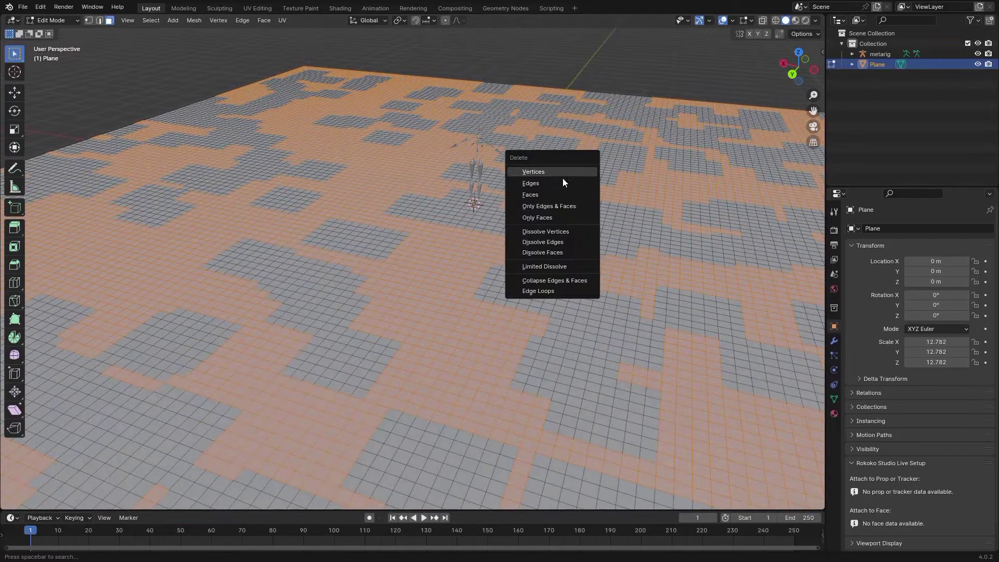
pyautogui.click(539, 195)
# Step: Randomly select faces on the remaining patches with a ratio of 0.020
pyautogui.moveTo(541, 200); pyautogui.dragTo(493, 234, button='middle')
pyautogui.press('KP_1')
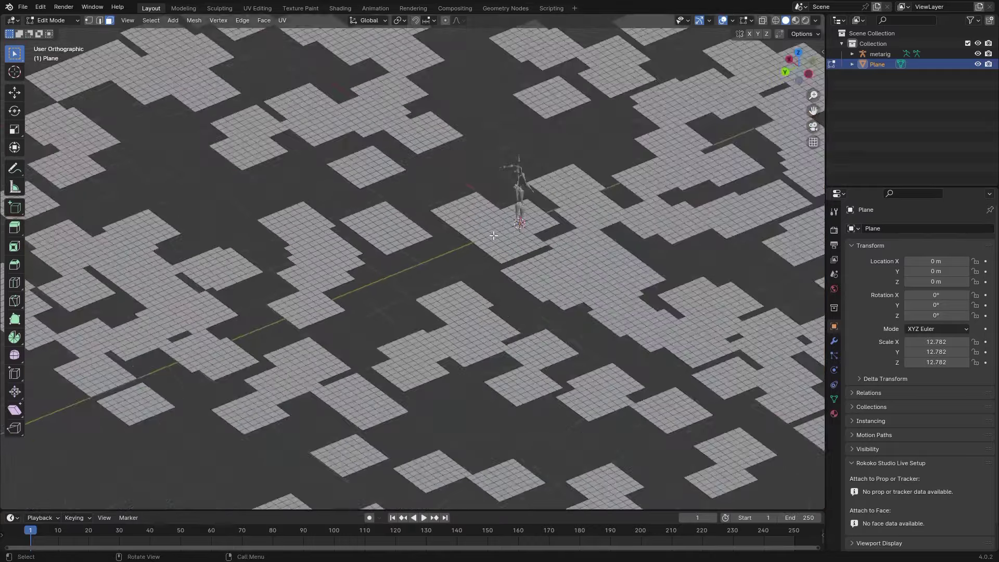
pyautogui.moveTo(479, 281); pyautogui.dragTo(449, 182, button='middle')
pyautogui.moveTo(532, 248); pyautogui.dragTo(495, 279, button='middle')
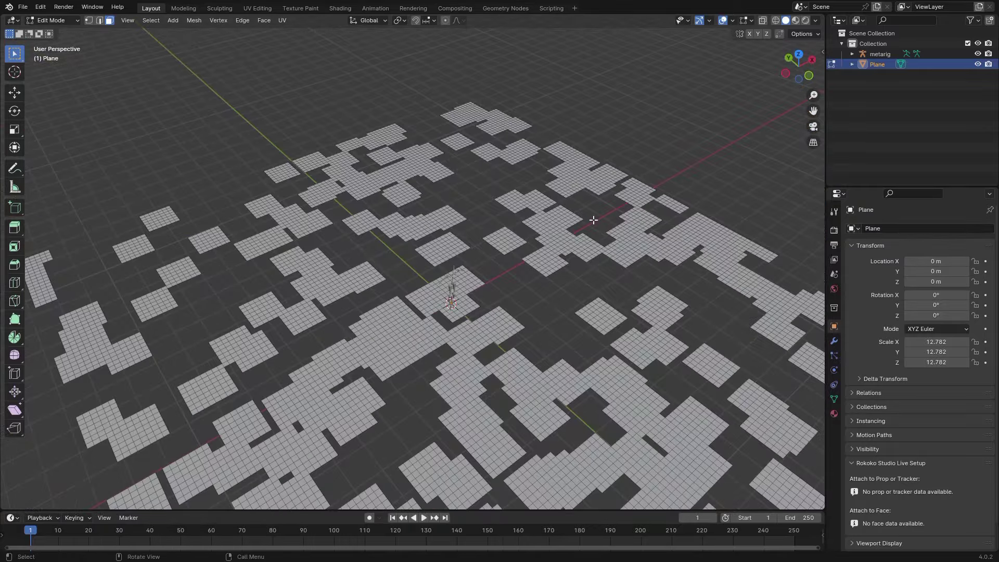
pyautogui.moveTo(563, 253); pyautogui.dragTo(583, 244, button='middle')
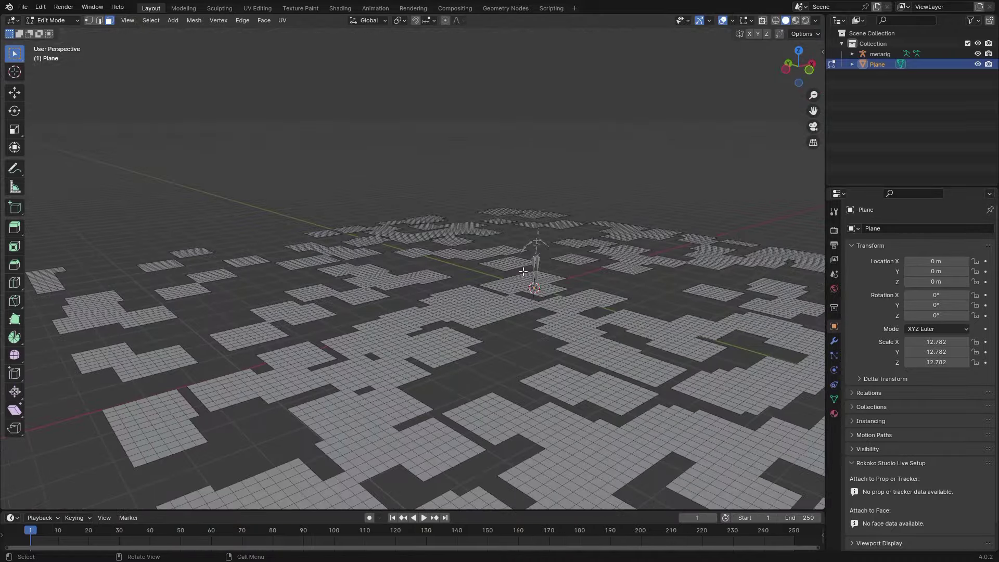
pyautogui.moveTo(567, 286); pyautogui.dragTo(577, 225, button='middle')
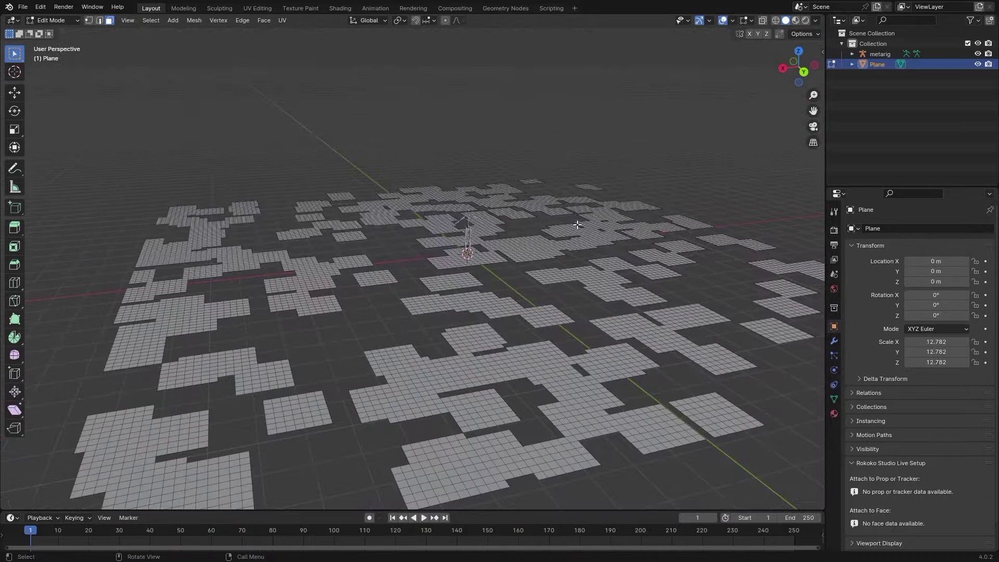
pyautogui.press('F3')
pyautogui.press('Return')
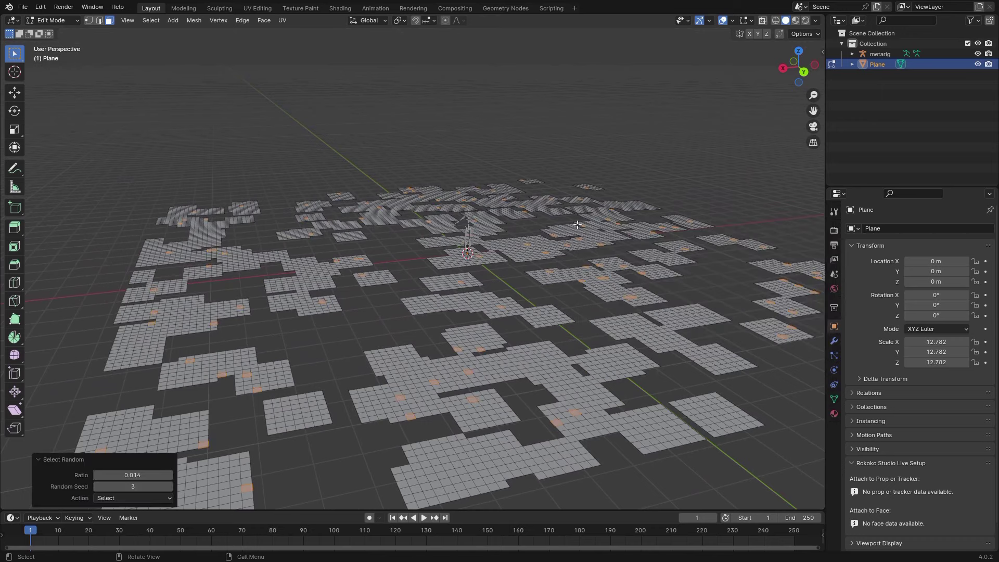
pyautogui.moveTo(132, 475); pyautogui.dragTo(134, 475)
# Step: Grow the selection into larger blocks on the patches and extrude them upward by about 0.35 m
pyautogui.moveTo(430, 287); pyautogui.dragTo(457, 323, button='middle')
pyautogui.press('ctrl+KP_Add')
pyautogui.press('ctrl+KP_Add')
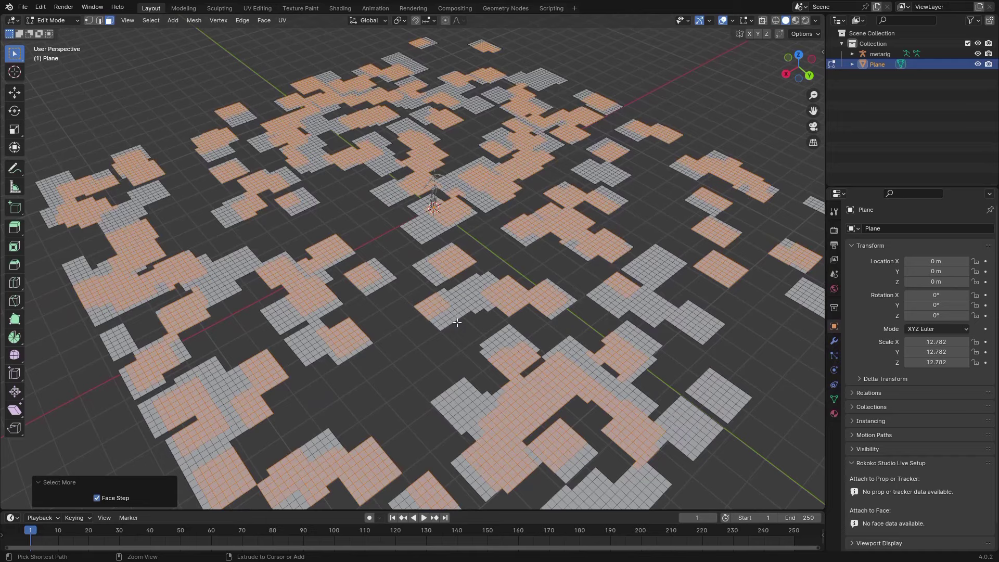
pyautogui.press('ctrl+KP_Add')
pyautogui.moveTo(499, 272); pyautogui.dragTo(502, 229, button='middle')
pyautogui.press('e')
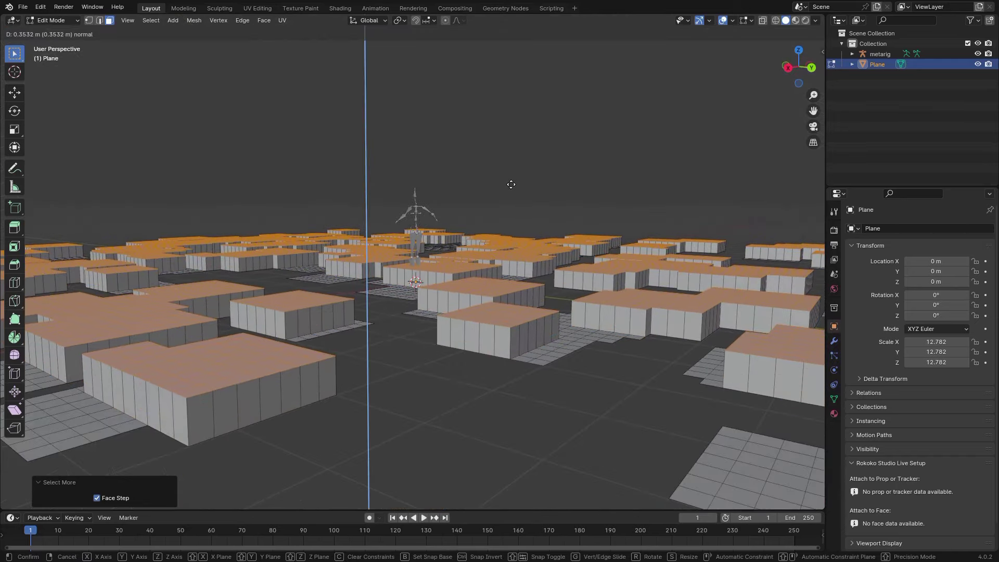
pyautogui.click(521, 192)
# Step: Deselect everything and make a new random face selection on the extruded mesh with ratio 0.020 and seed 4
pyautogui.moveTo(521, 191); pyautogui.dragTo(564, 271, button='middle')
pyautogui.scroll(-4, 538, 317)
pyautogui.hotkey('alt', 'a')
pyautogui.press('F3')
pyautogui.press('Return')
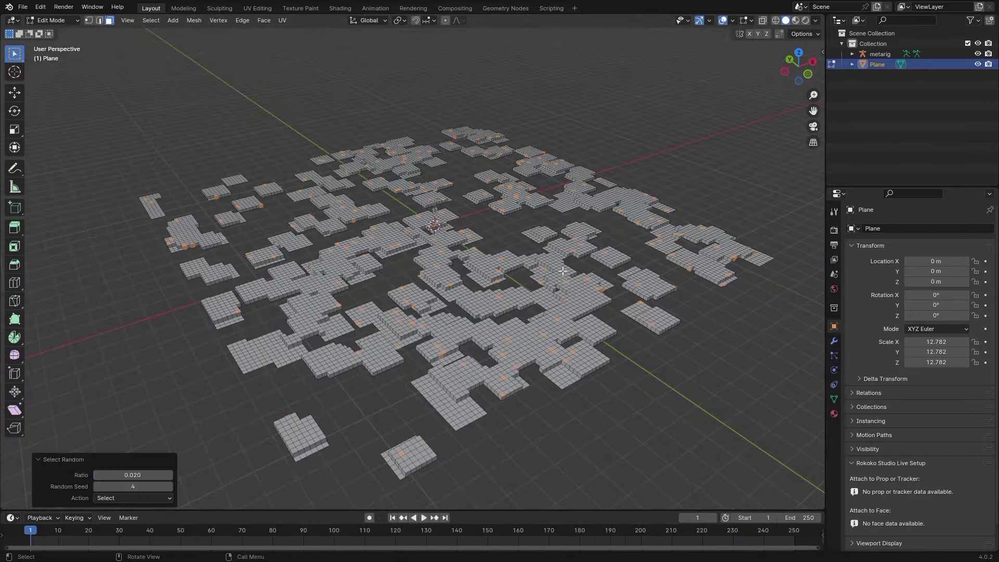
# Step: Grow the new random selection by four steps and extrude the selected faces as another layer
pyautogui.press('ctrl+KP_Add')
pyautogui.press('ctrl+KP_Add')
pyautogui.press('ctrl+KP_Add')
pyautogui.press('ctrl+KP_Add')
pyautogui.moveTo(555, 311); pyautogui.dragTo(559, 304, button='middle')
pyautogui.scroll(2, 559, 304)
pyautogui.hotkey('alt', 'e')
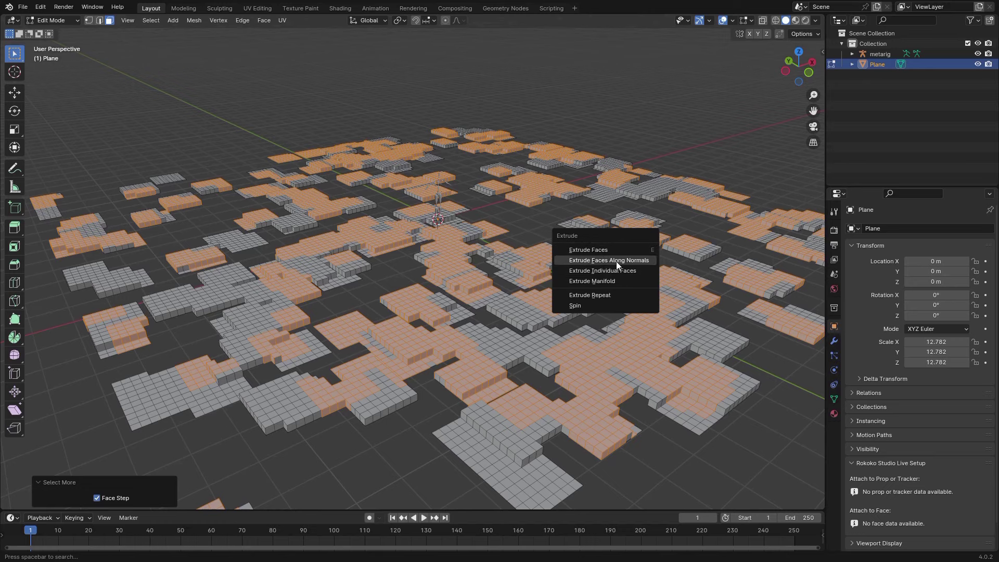
pyautogui.click(606, 271)
pyautogui.click(623, 277)
# Step: Extrude the selected faces upward by about 0.47 m and save the file
pyautogui.hotkey('alt', 'e')
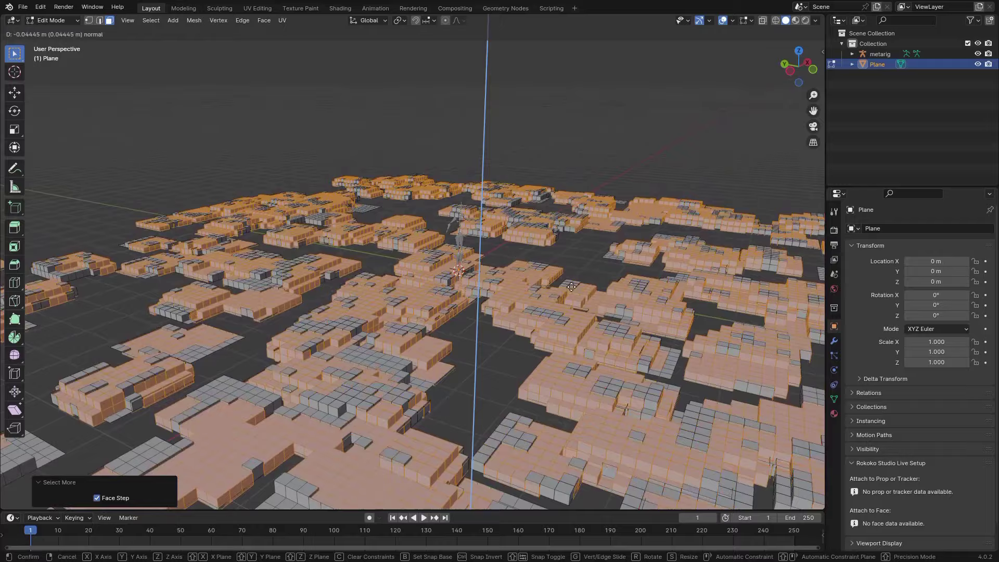
pyautogui.click(577, 276)
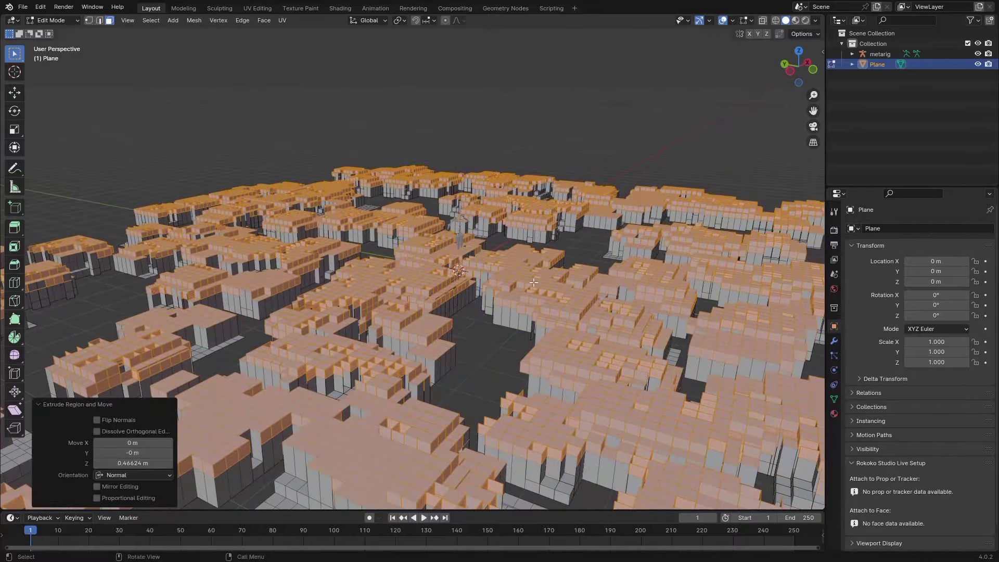
pyautogui.moveTo(577, 276); pyautogui.dragTo(553, 361, button='middle')
pyautogui.hotkey('ctrl', 'z')
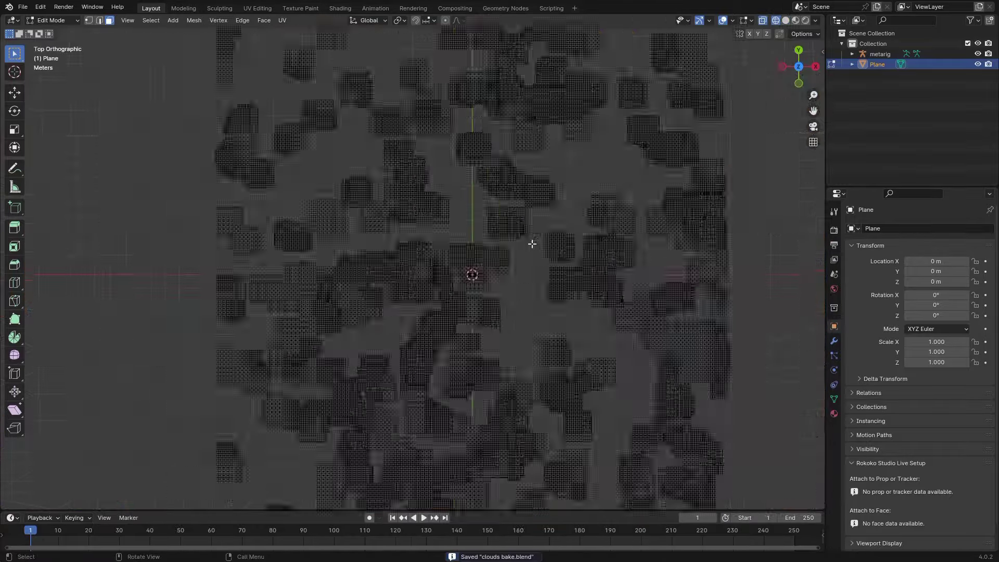
# Step: Set solid shading and circle-select faces along the upper edge of the mesh in top view
pyautogui.scroll(-2, 532, 243)
pyautogui.press('z')
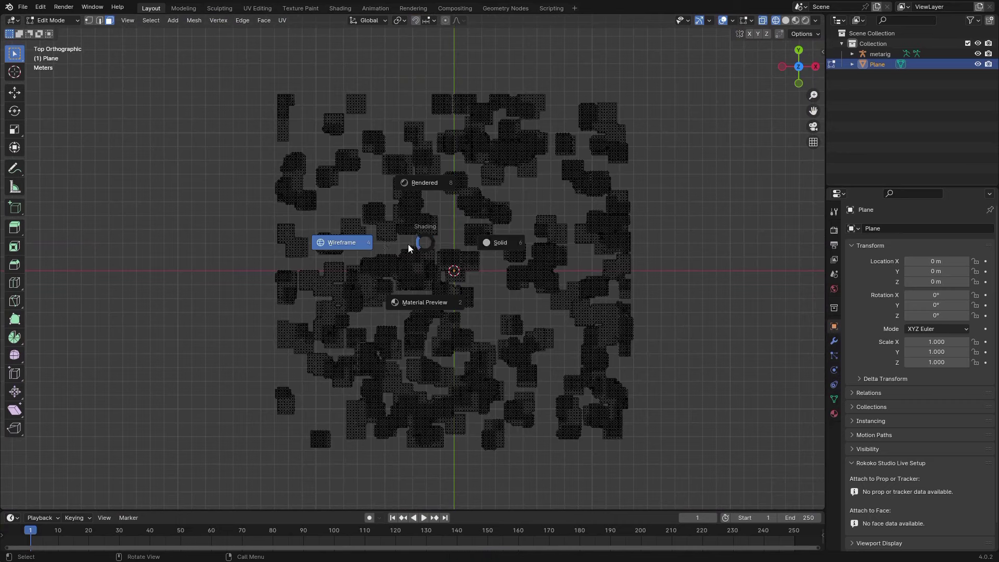
pyautogui.click(497, 242)
pyautogui.press('c')
pyautogui.scroll(2, 495, 183)
pyautogui.moveTo(531, 100)
pyautogui.mouseDown()
pyautogui.moveTo(631, 133)
pyautogui.moveTo(367, 291)
pyautogui.moveTo(443, 203)
pyautogui.moveTo(408, 121)
pyautogui.mouseUp()
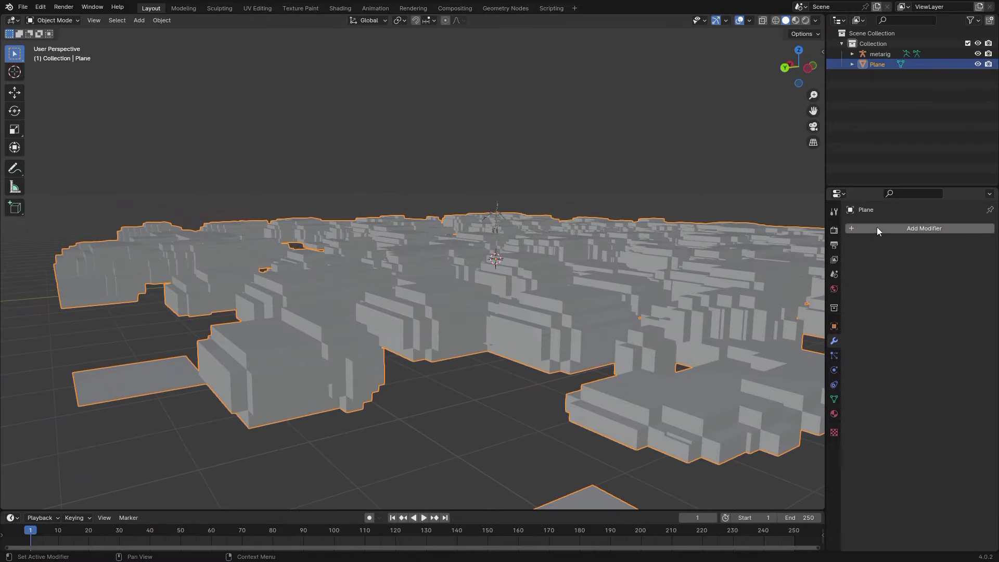
# Step: Add a Solidify modifier to the plane with a thickness of 0.108 m
pyautogui.click(876, 228)
pyautogui.write('solid')
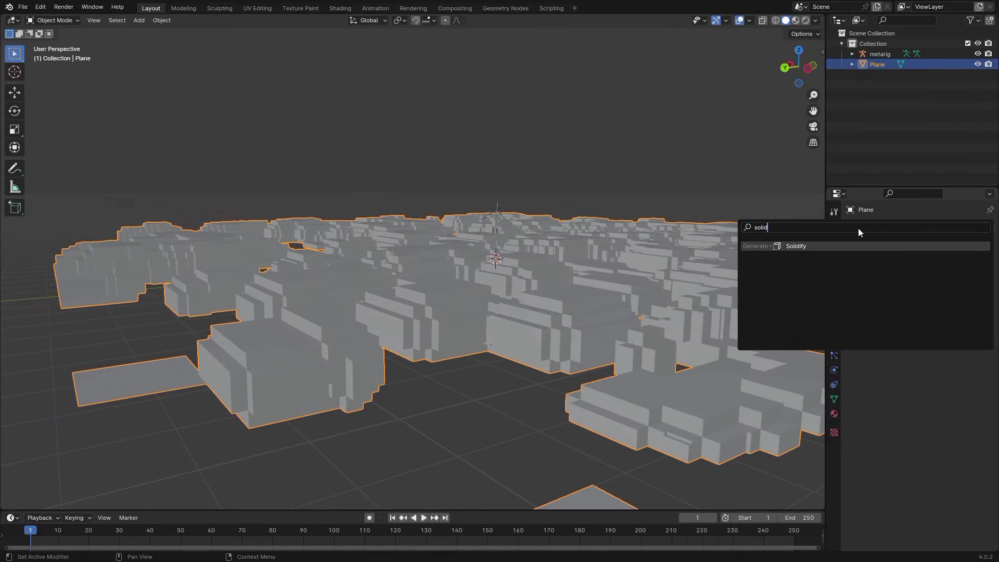
pyautogui.press('Return')
pyautogui.moveTo(763, 295); pyautogui.dragTo(468, 270, button='middle')
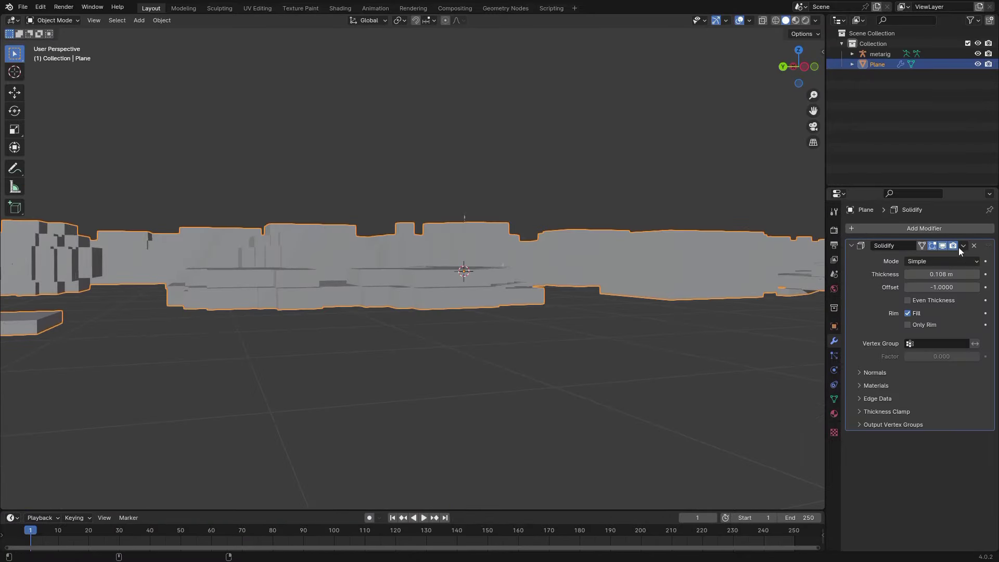
# Step: Add a Remesh modifier to the plane after Solidify and check the rounded blocks
pyautogui.click(948, 229)
pyautogui.write('re')
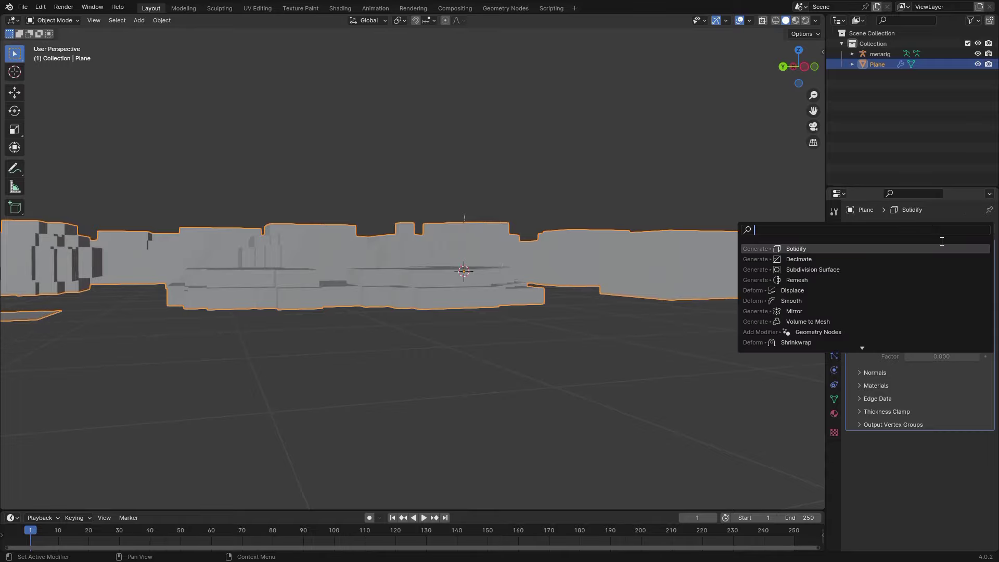
pyautogui.press('Return')
pyautogui.moveTo(483, 271); pyautogui.dragTo(456, 363, button='middle')
pyautogui.scroll(5, 456, 363)
pyautogui.keyDown('shift'); pyautogui.moveTo(499, 291); pyautogui.dragTo(400, 299, button='middle'); pyautogui.keyUp('shift')
pyautogui.scroll(-8, 312, 307)
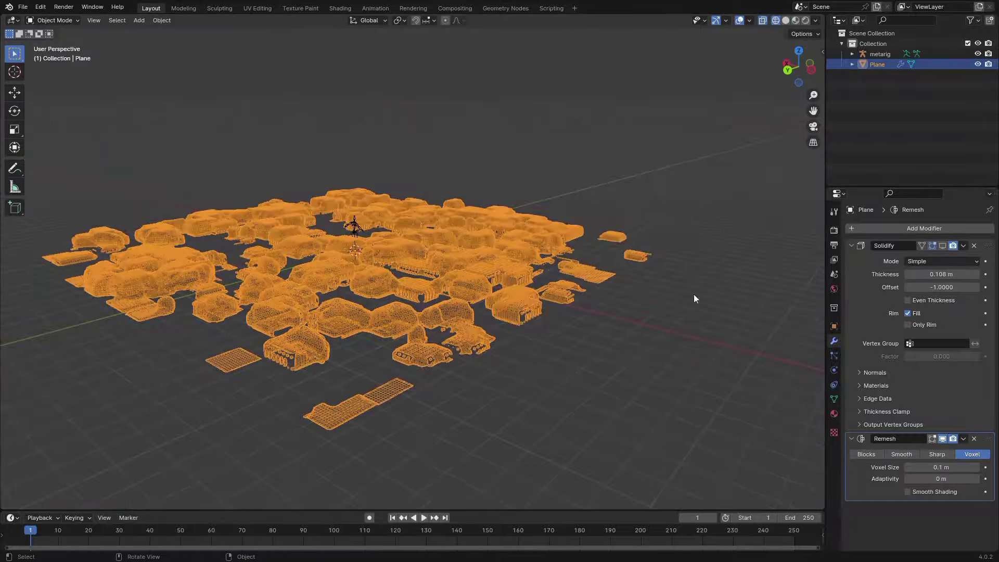
# Step: Return to solid shading and turn on viewport display for the Solidify and Remesh modifiers
pyautogui.press('a')
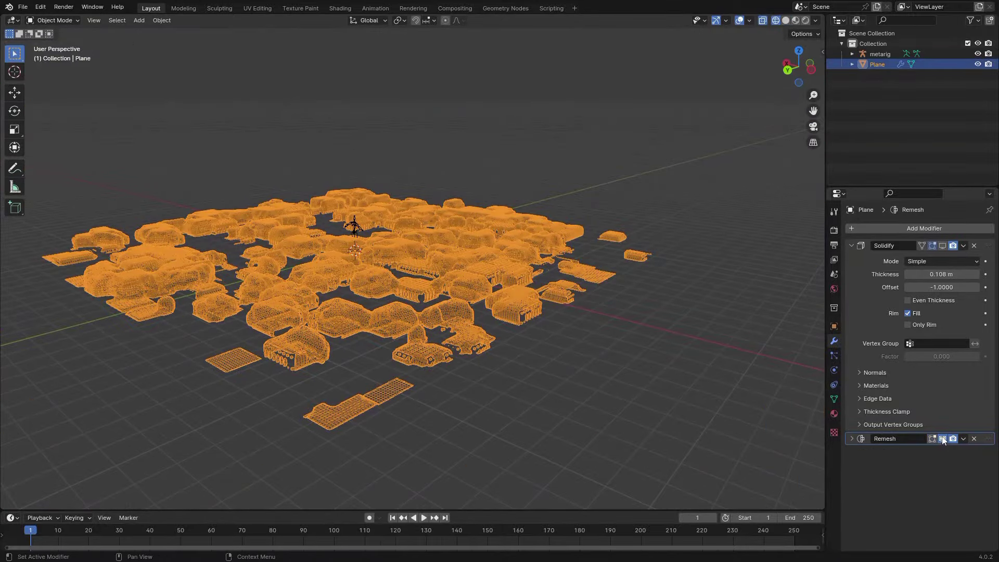
pyautogui.scroll(4, 499, 340)
pyautogui.moveTo(606, 346); pyautogui.dragTo(595, 335, button='middle')
pyautogui.hotkey('ctrl', 'z')
pyautogui.scroll(-2, 594, 336)
pyautogui.press('z')
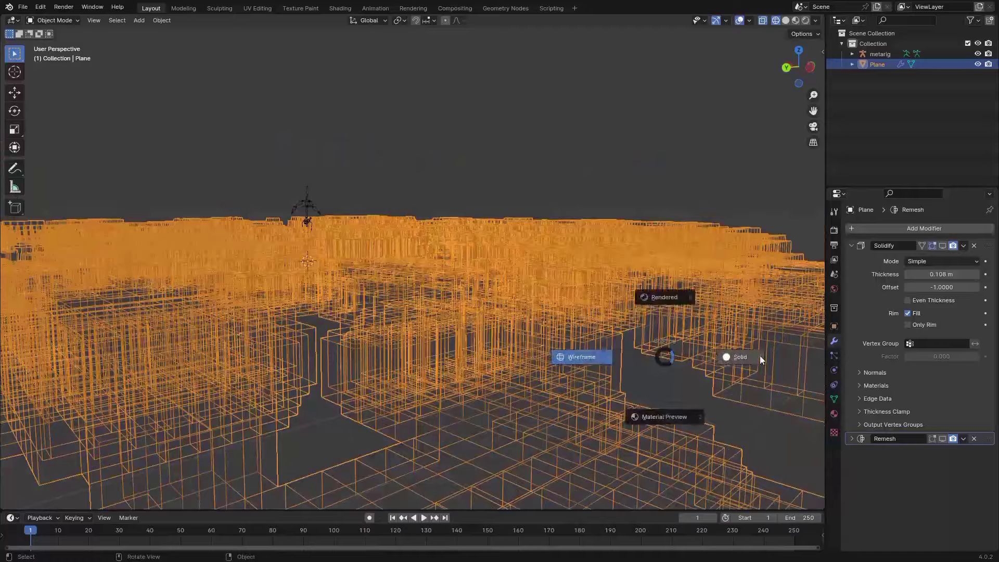
pyautogui.click(749, 356)
pyautogui.click(942, 245)
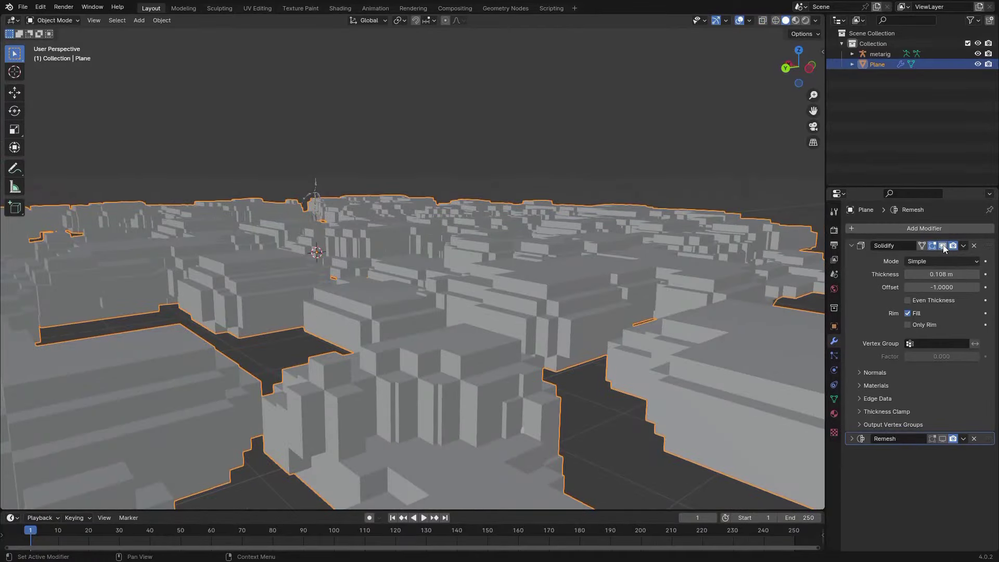
pyautogui.click(942, 438)
# Step: Apply the Solidify and Remesh modifiers to the plane mesh
pyautogui.moveTo(595, 361); pyautogui.dragTo(671, 171, button='middle')
pyautogui.hotkey('ctrl', 'a')
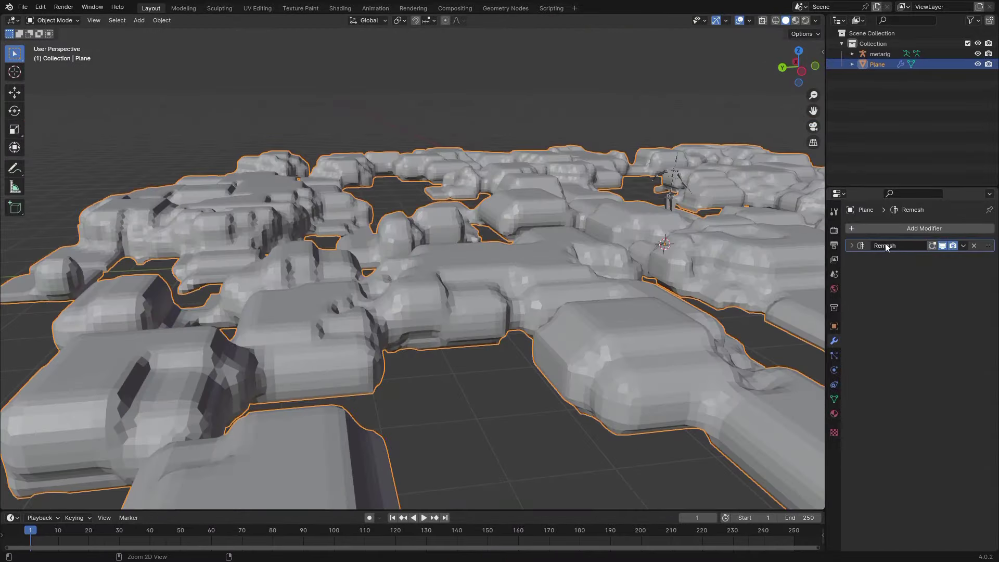
pyautogui.hotkey('ctrl', 'a')
# Step: Add a Displace modifier to the remeshed plane and create a new texture for it
pyautogui.moveTo(588, 344); pyautogui.dragTo(583, 260, button='middle')
pyautogui.click(896, 227)
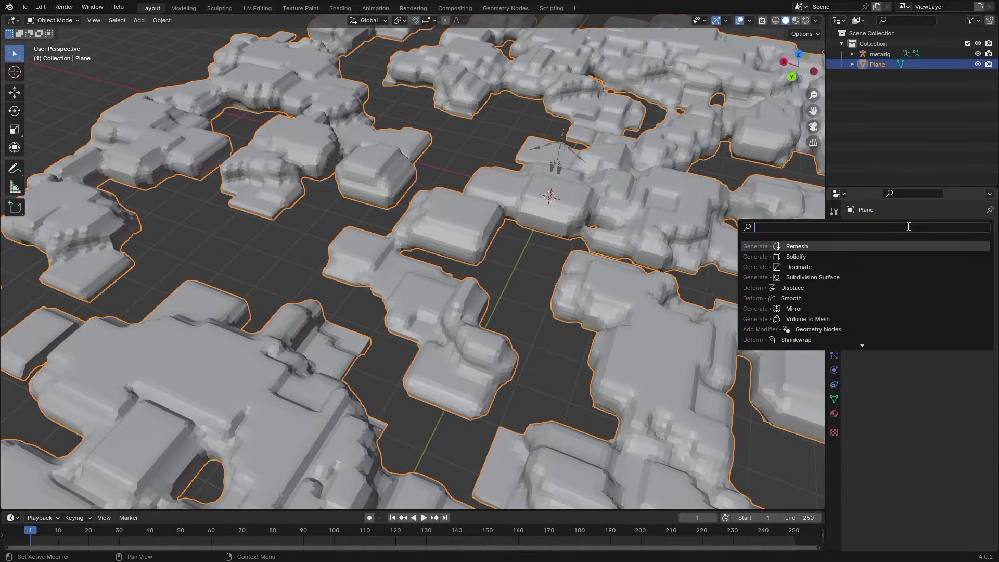
pyautogui.write('di')
pyautogui.press('Return')
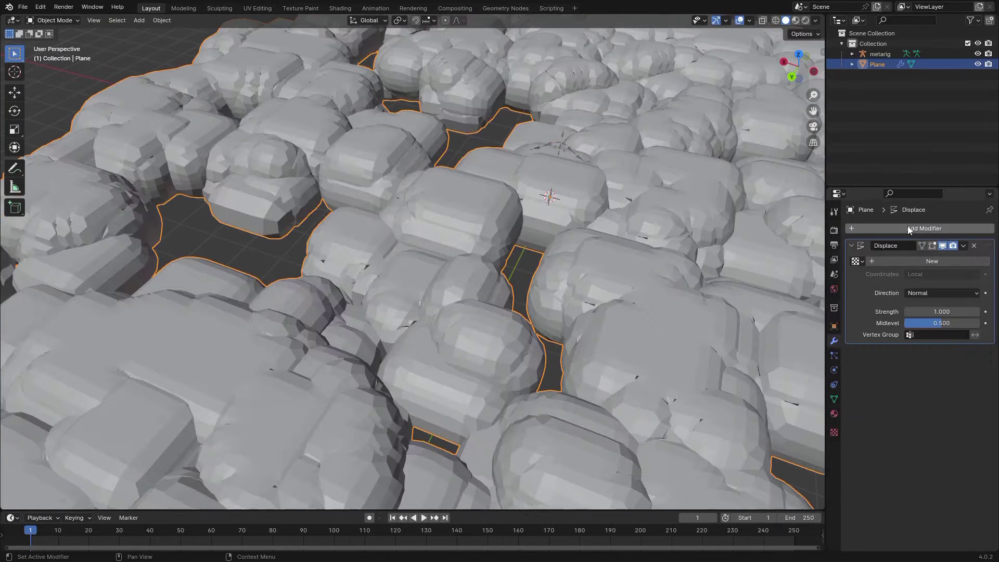
pyautogui.click(939, 260)
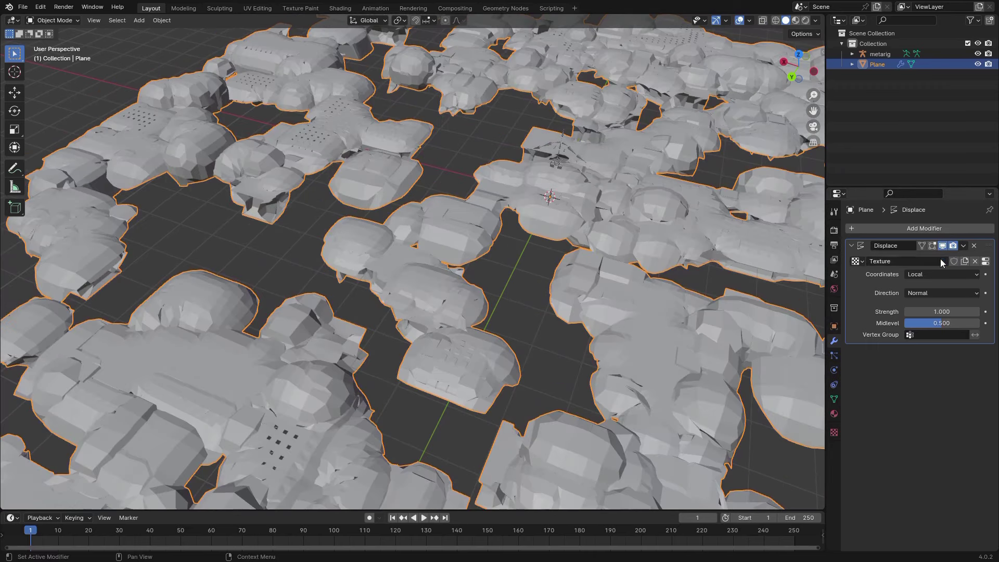
# Step: Set the Displace texture type to Clouds, adjust its noise size, and tune the modifier's strength and midlevel
pyautogui.click(985, 262)
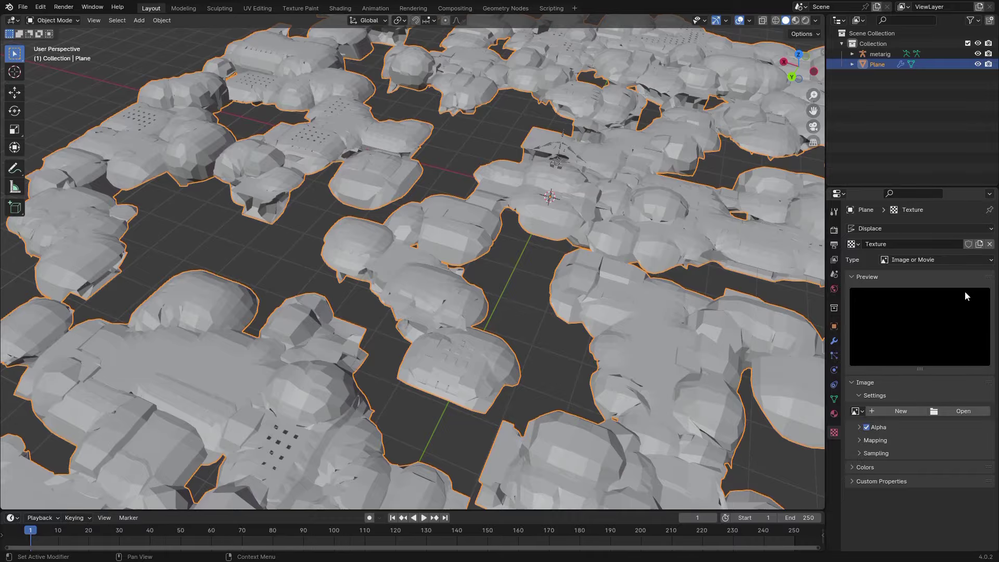
pyautogui.click(924, 260)
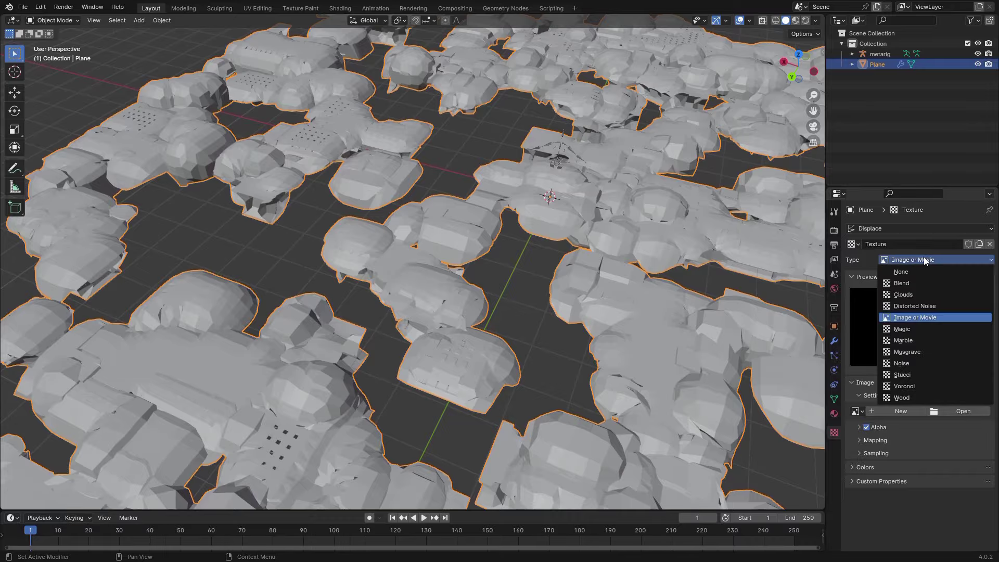
pyautogui.click(903, 294)
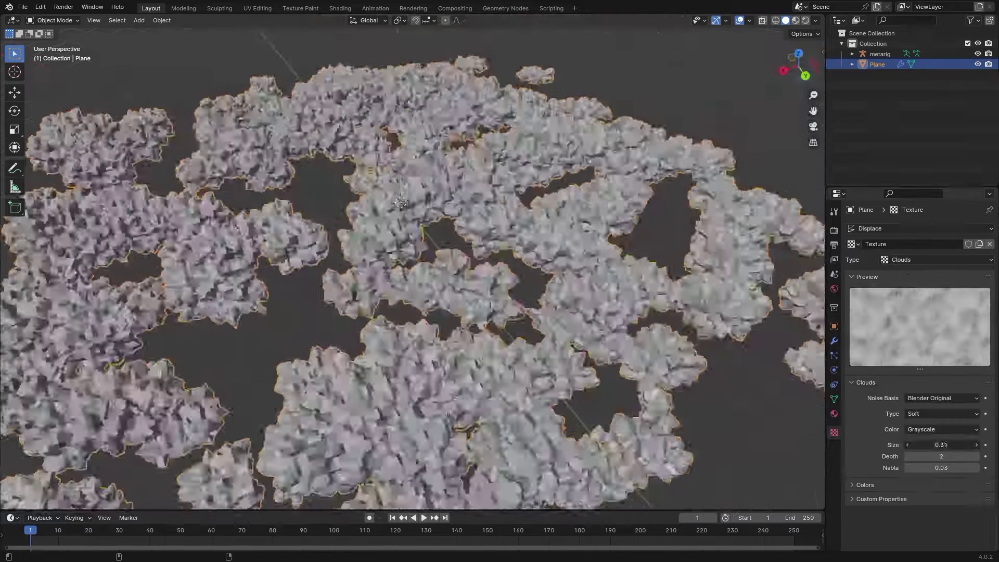
pyautogui.moveTo(944, 444); pyautogui.dragTo(974, 445)
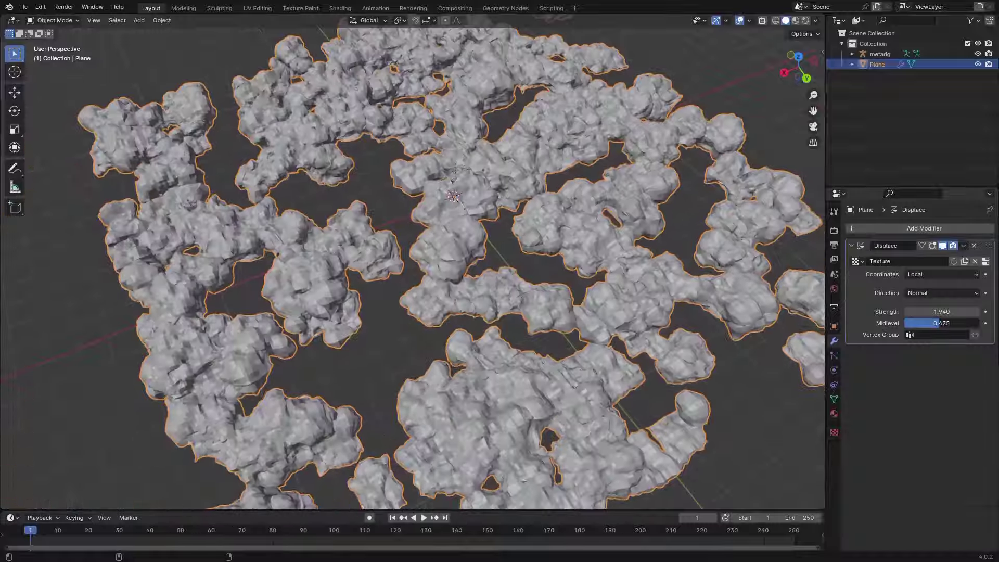
pyautogui.moveTo(939, 323); pyautogui.dragTo(947, 323)
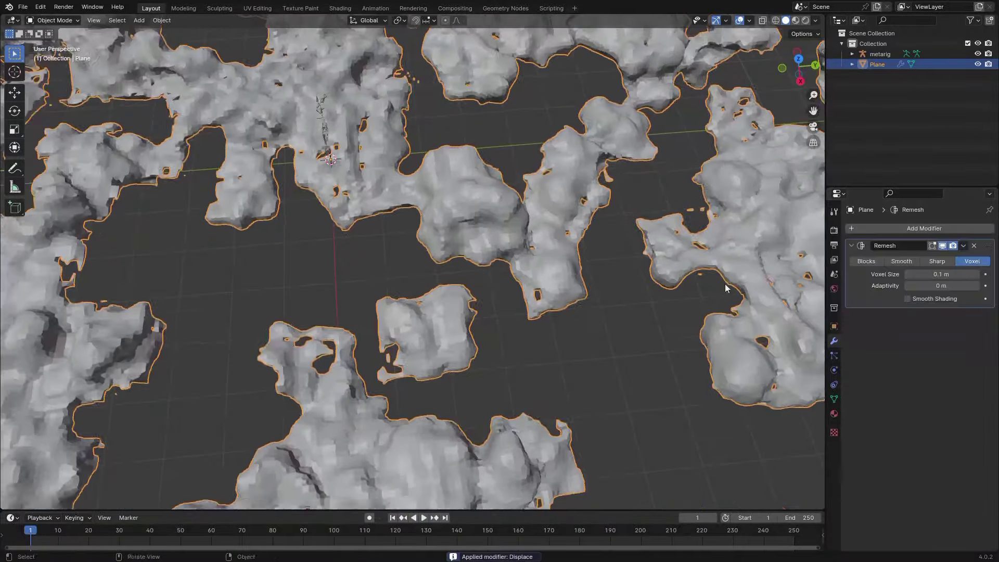
# Step: Apply the Remesh modifier to the plane with a voxel size finer than 0.1 m and save the file
pyautogui.moveTo(725, 283); pyautogui.dragTo(657, 269, button='middle')
pyautogui.doubleClick(942, 274)
pyautogui.write('0.05')
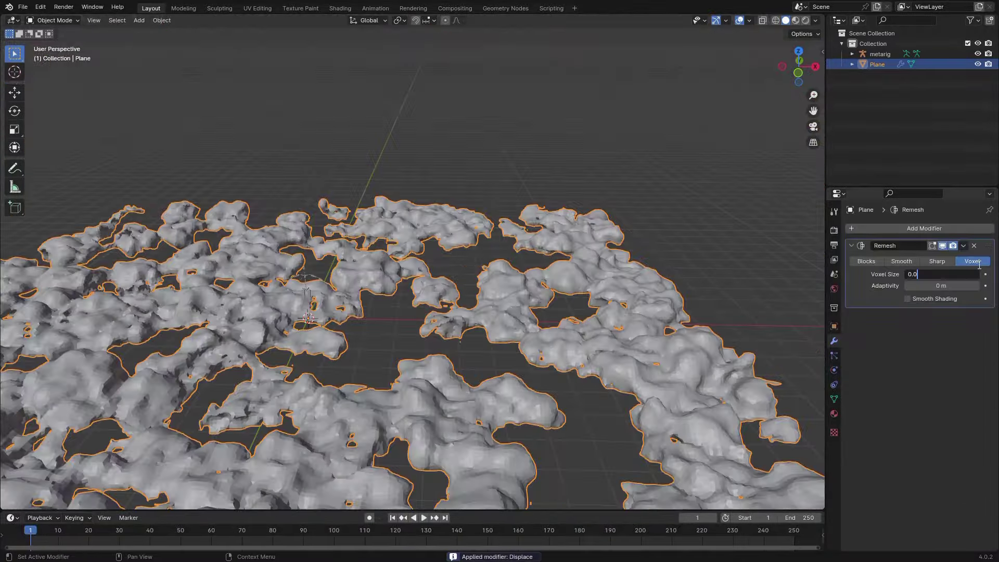
pyautogui.press('BackSpace')
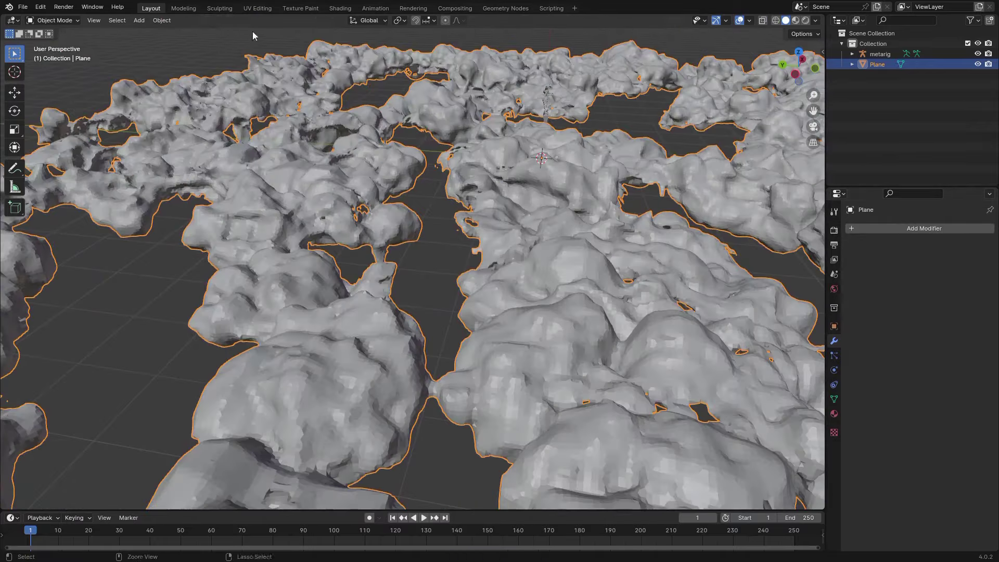
pyautogui.hotkey('ctrl', 's')
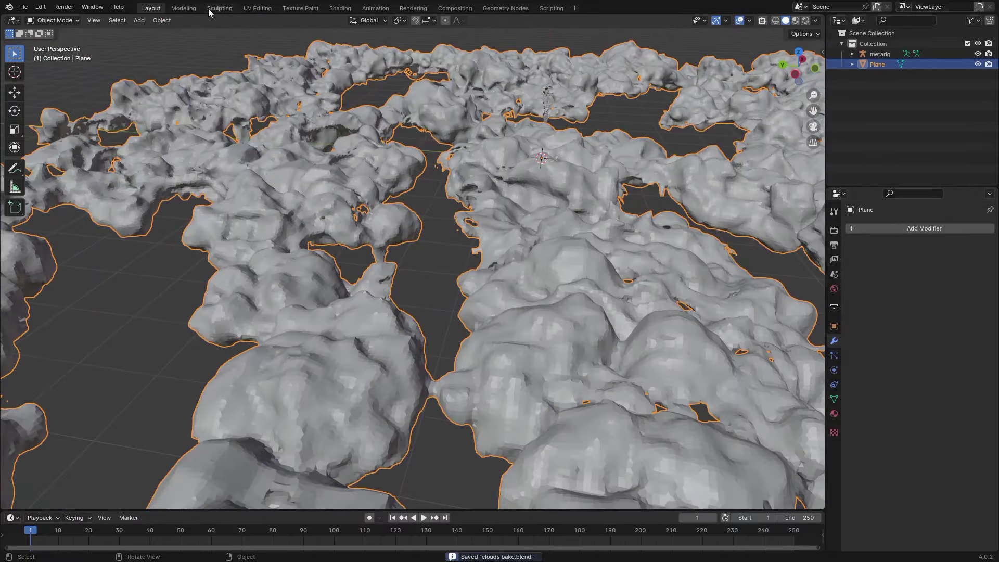
# Step: Pull up taller cloud mounds with the 157 px Snake Hook sculpting brush, and return to the Layout workspace in front view
pyautogui.click(209, 10)
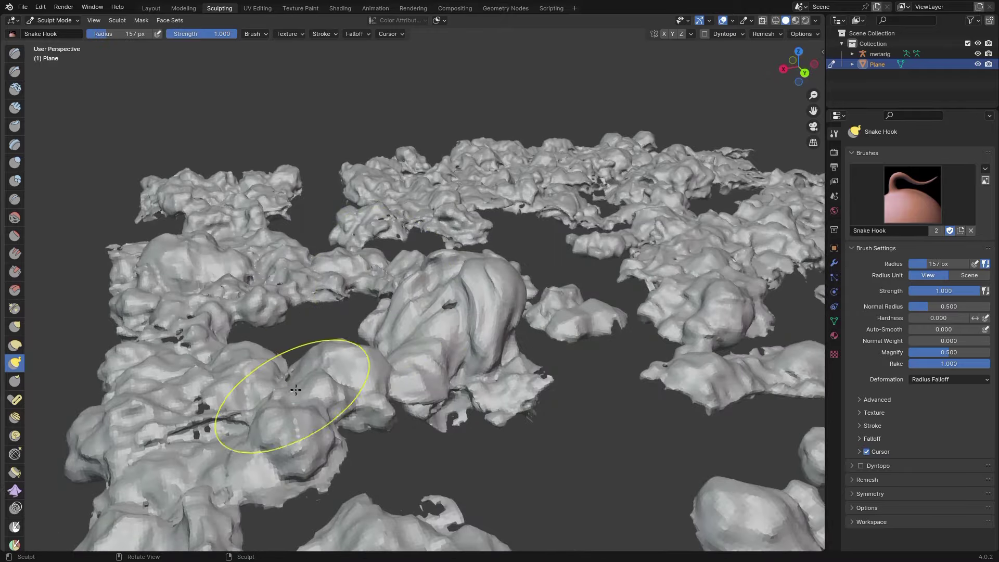
pyautogui.moveTo(486, 395); pyautogui.dragTo(489, 286)
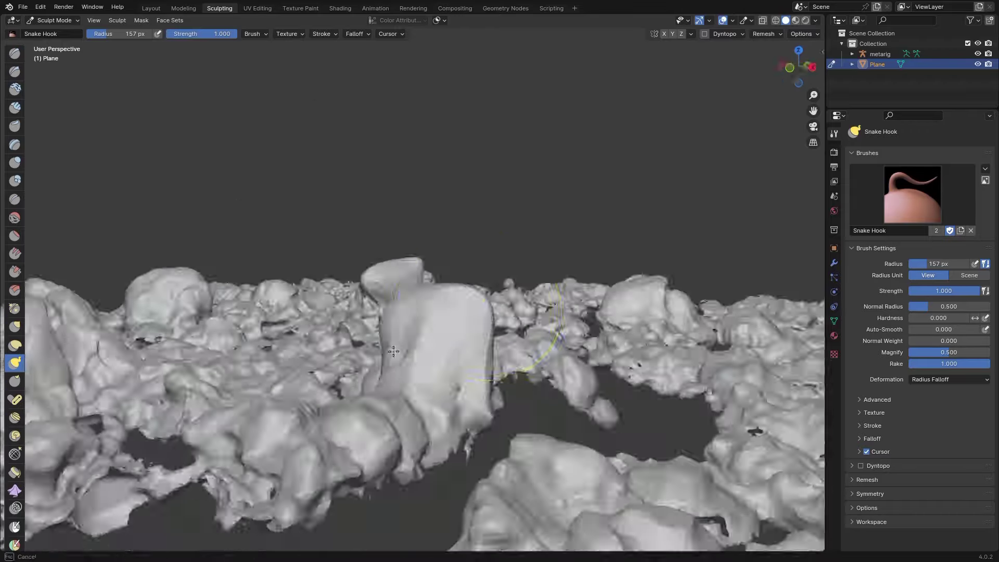
pyautogui.moveTo(404, 364); pyautogui.dragTo(404, 341)
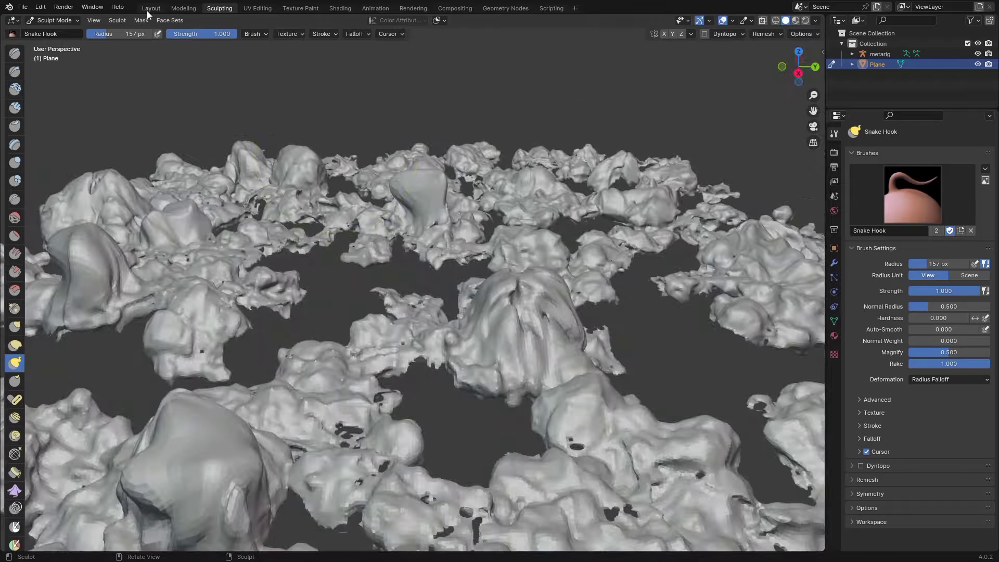
pyautogui.click(150, 8)
pyautogui.press('KP_1')
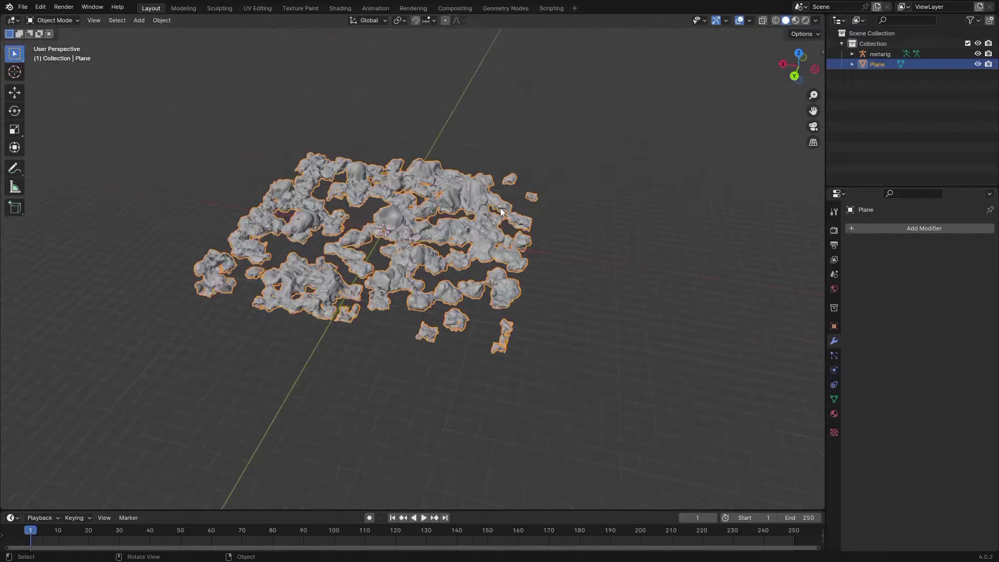
# Step: Switch to Chrome and examine the shapes and undersides of clouds in the cloudscape reference photos
pyautogui.press('super')
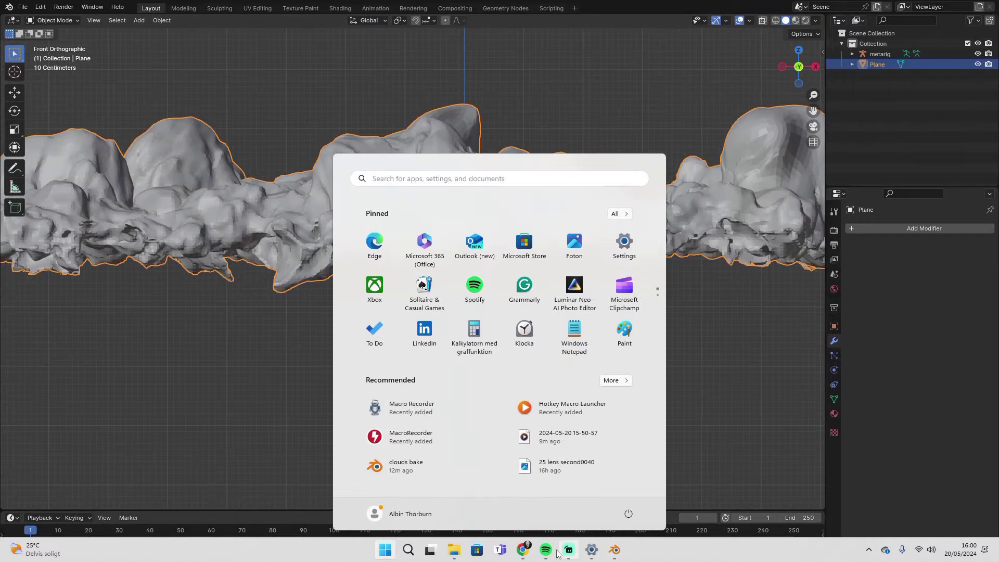
pyautogui.click(525, 553)
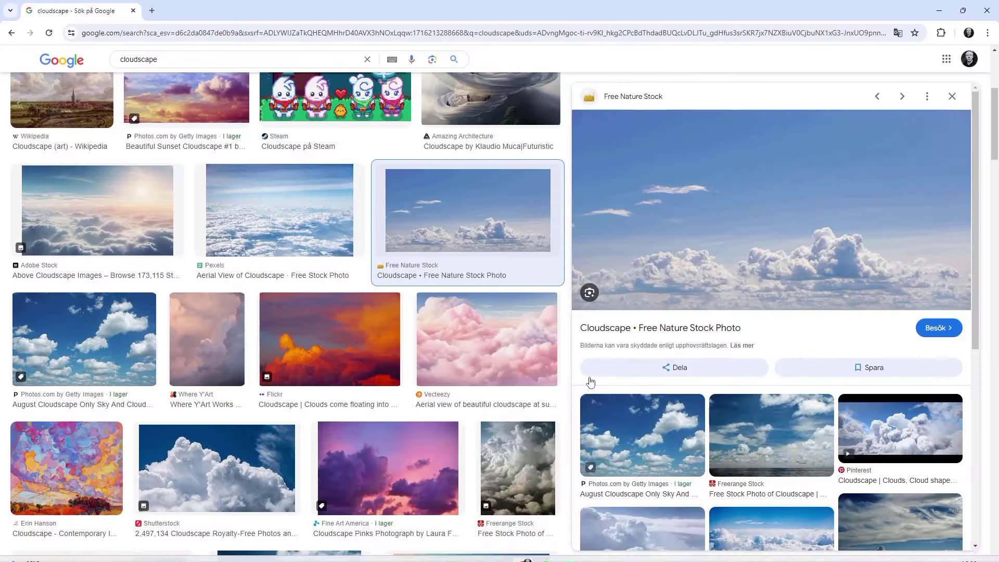
pyautogui.click(125, 309)
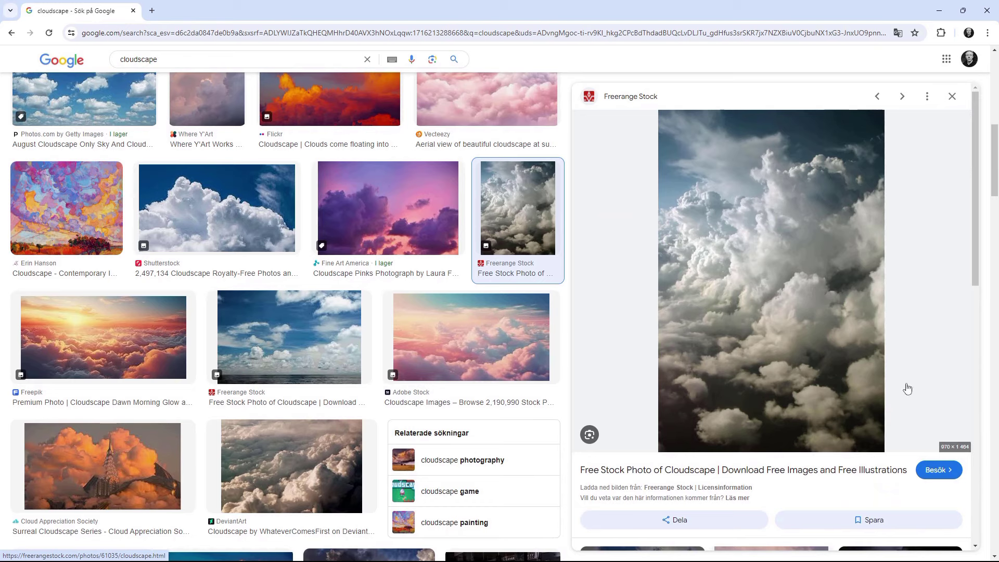
pyautogui.scroll(-5, 280, 270)
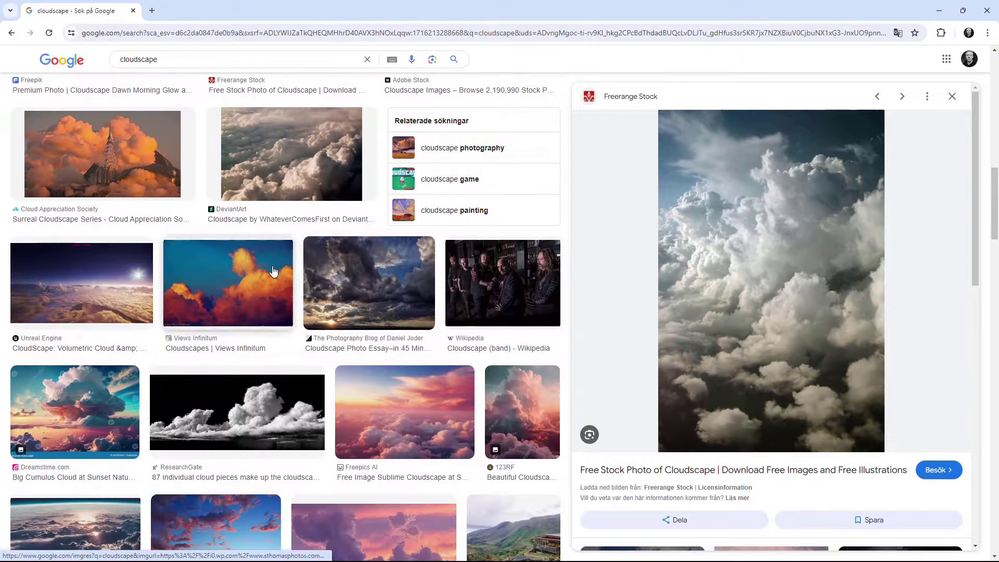
pyautogui.click(237, 411)
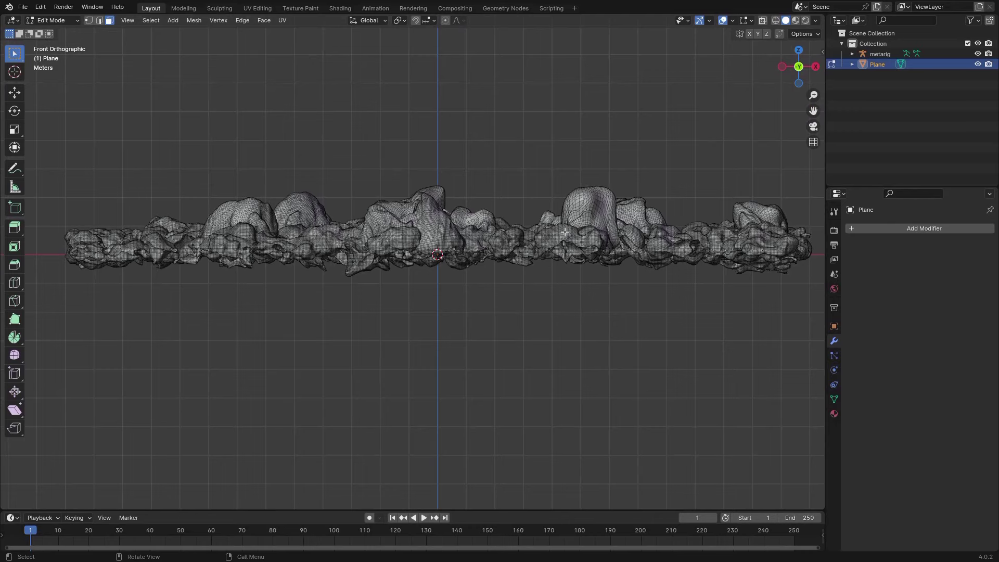
# Step: Select all cloud faces below the ground line through the mesh in front view and create a vertex group for them
pyautogui.hotkey('alt', 'z')
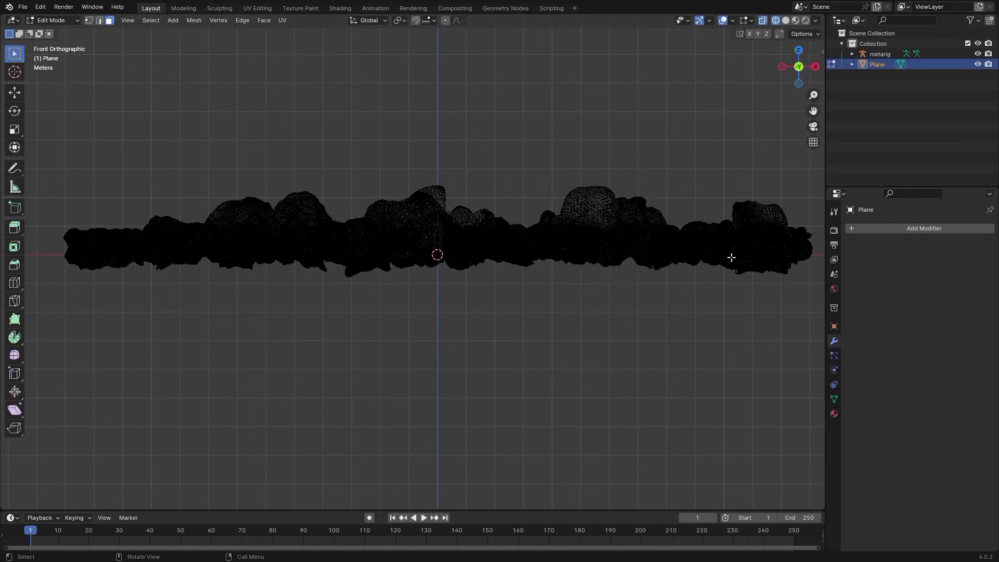
pyautogui.moveTo(715, 263); pyautogui.dragTo(715, 297)
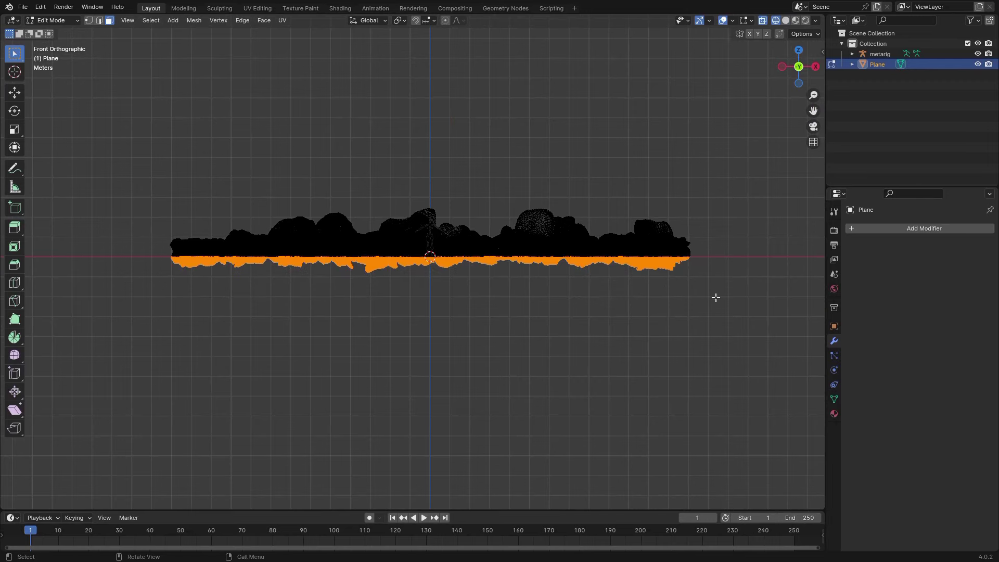
pyautogui.press('KP_Decimal')
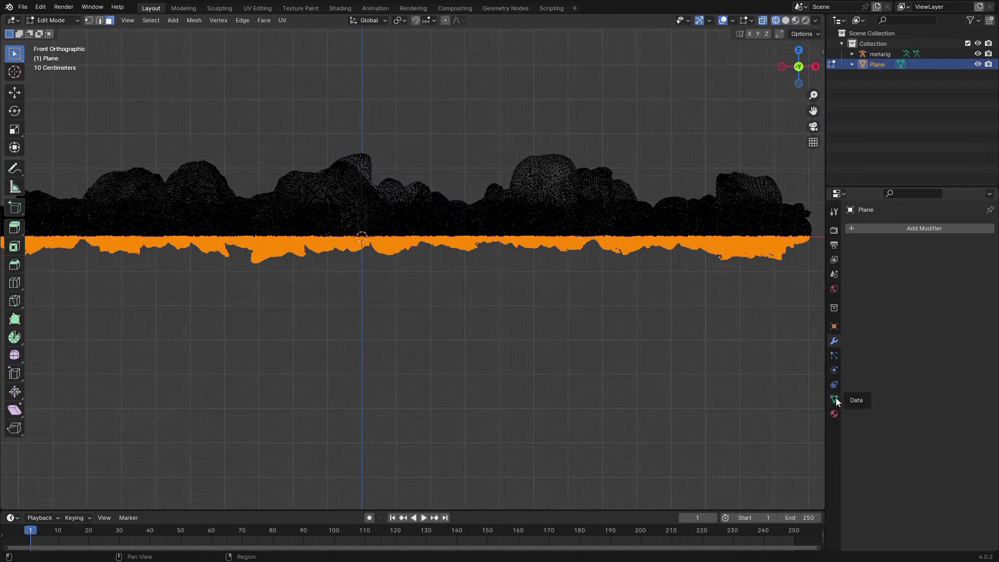
pyautogui.click(834, 399)
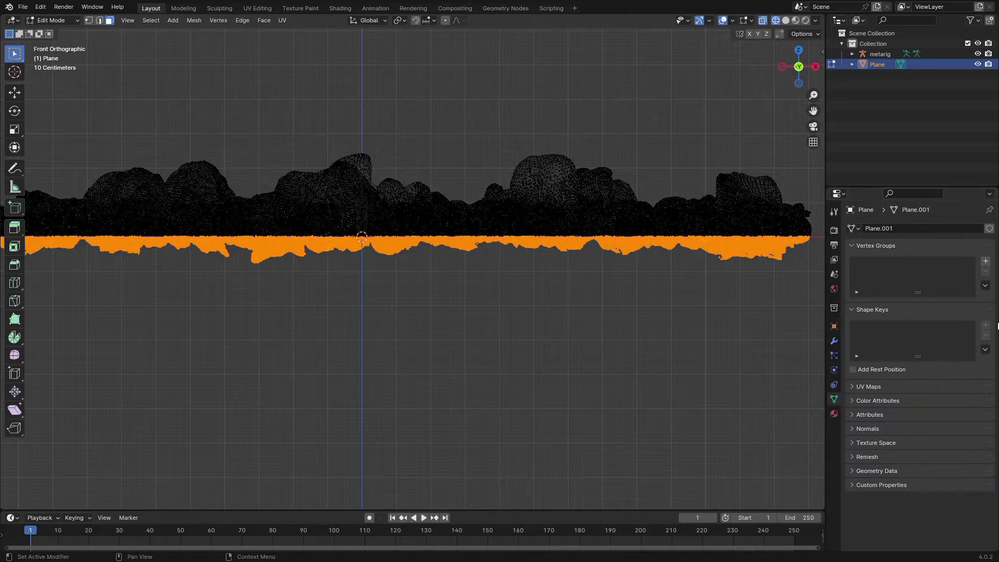
pyautogui.click(986, 261)
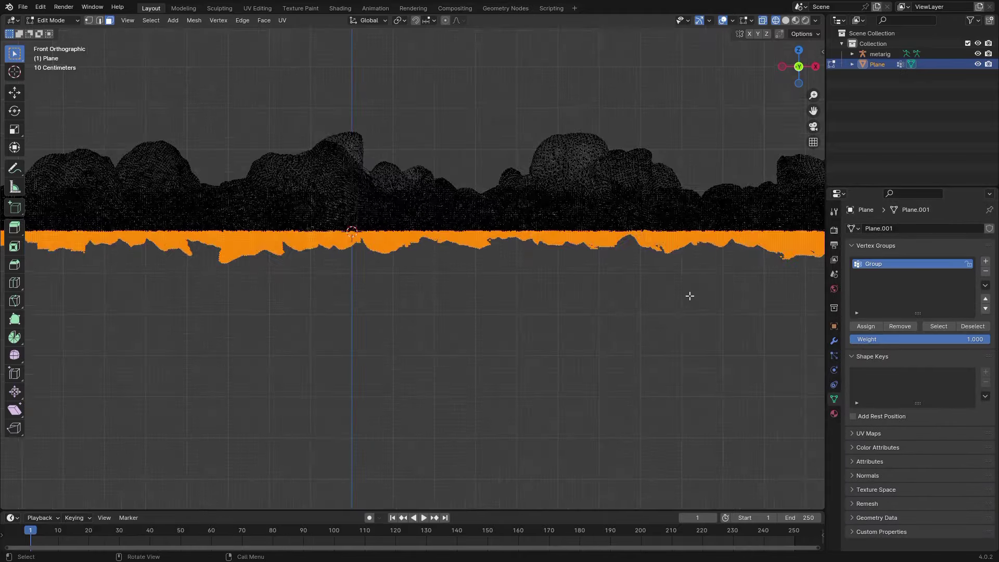
pyautogui.moveTo(689, 295); pyautogui.dragTo(519, 274, button='middle')
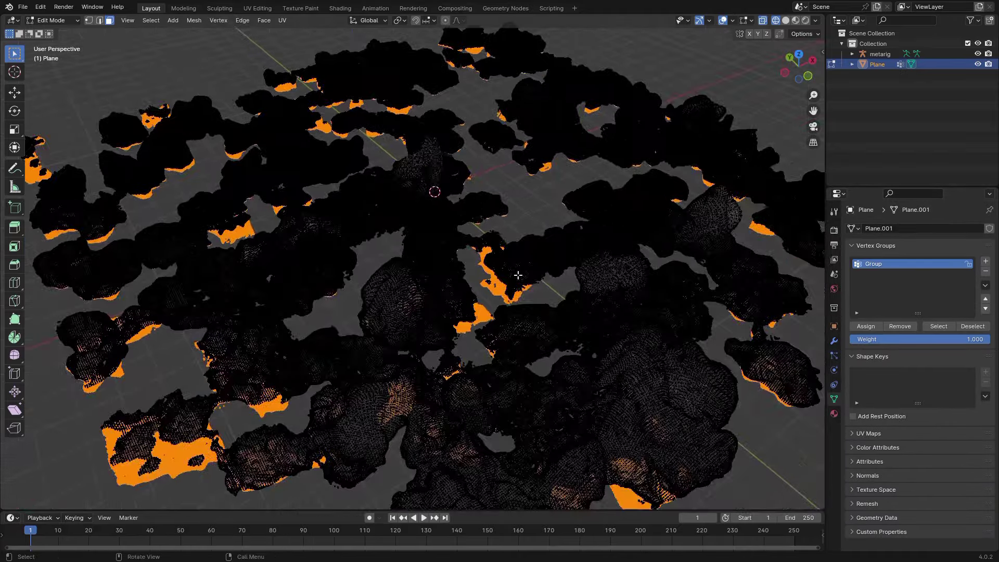
pyautogui.keyDown('shift'); pyautogui.moveTo(599, 281); pyautogui.dragTo(822, 229, button='middle'); pyautogui.keyUp('shift')
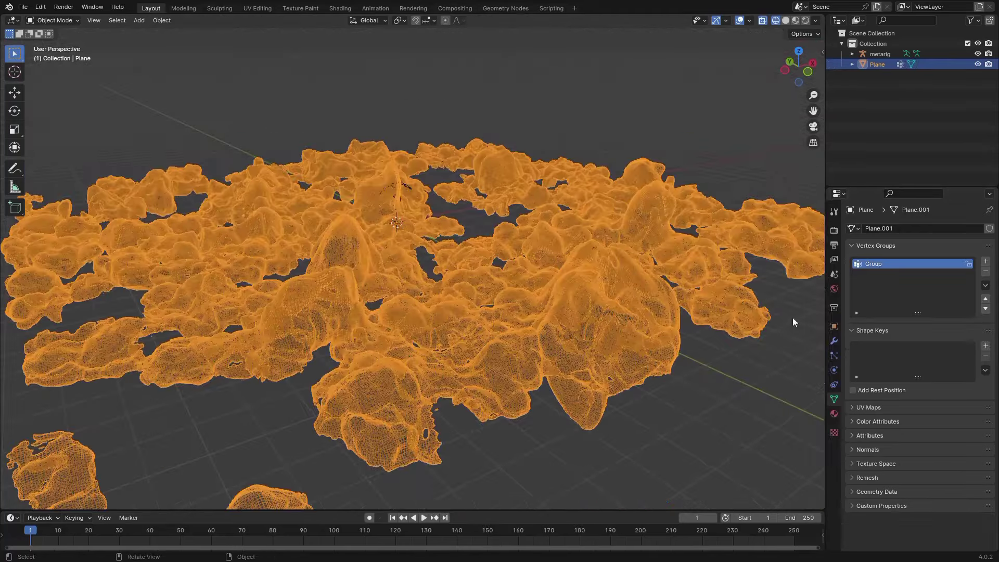
# Step: Add a new Displace modifier to the plane and assign the existing texture named Texture to it
pyautogui.click(834, 341)
pyautogui.click(900, 227)
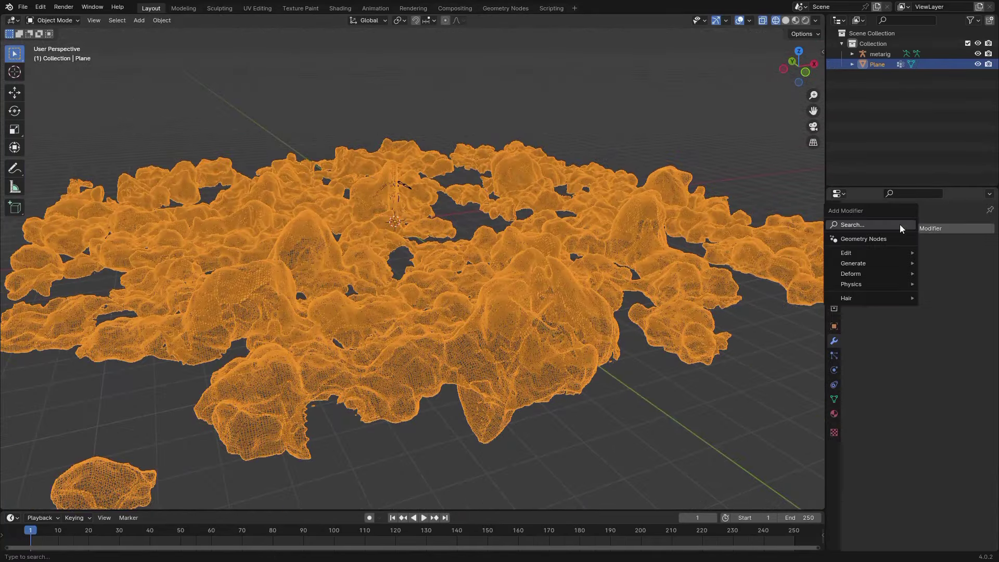
pyautogui.click(900, 224)
pyautogui.write('dis')
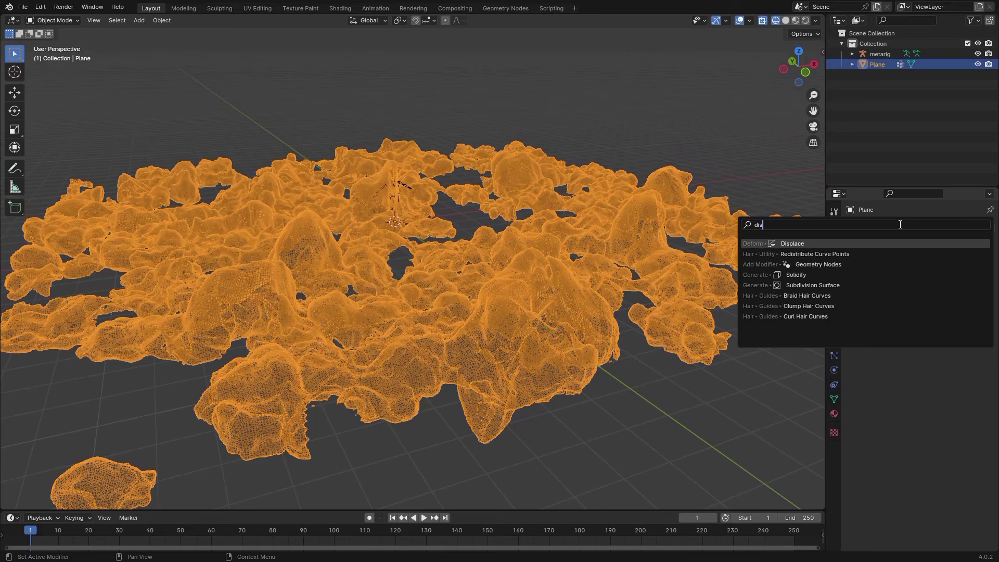
pyautogui.press('Return')
pyautogui.moveTo(716, 304); pyautogui.dragTo(675, 329, button='middle')
pyautogui.click(856, 261)
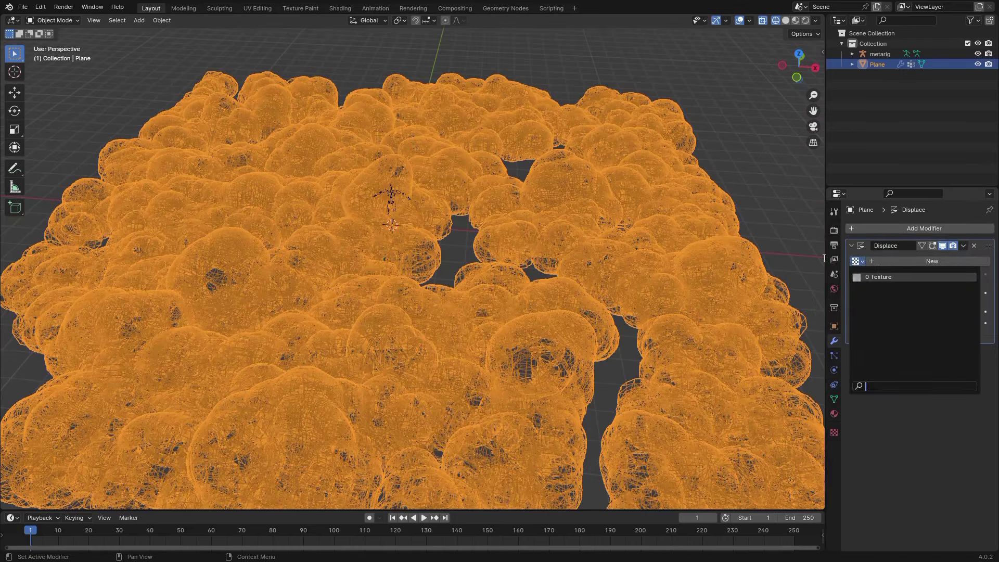
pyautogui.click(872, 259)
pyautogui.click(857, 261)
pyautogui.click(887, 279)
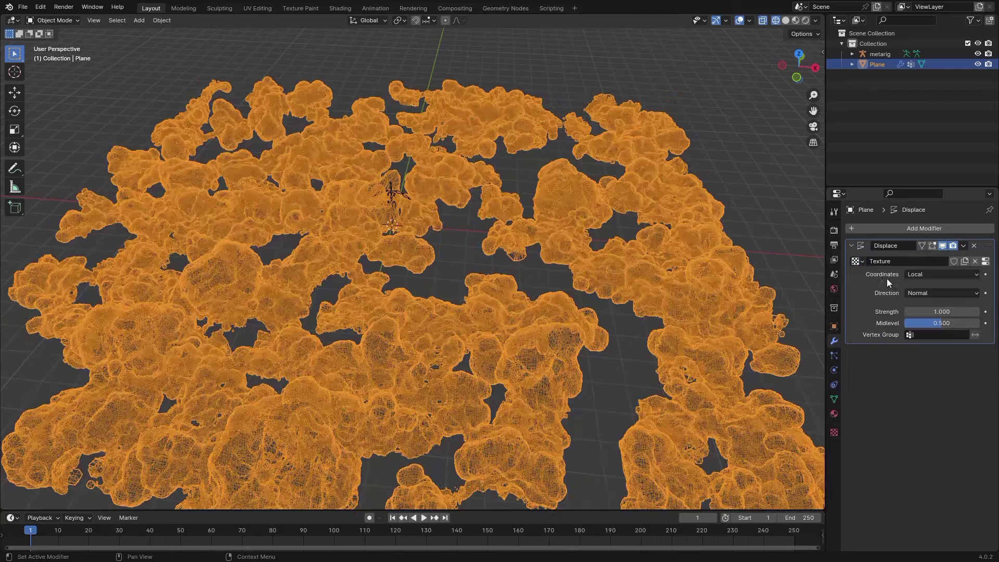
# Step: Switch to solid shading and set the Displace strength to 1.39
pyautogui.moveTo(624, 281); pyautogui.dragTo(660, 260, button='middle')
pyautogui.hotkey('shift', 'z')
pyautogui.moveTo(941, 312); pyautogui.dragTo(961, 311)
pyautogui.moveTo(582, 250); pyautogui.dragTo(622, 271, button='middle')
pyautogui.scroll(3, 622, 275)
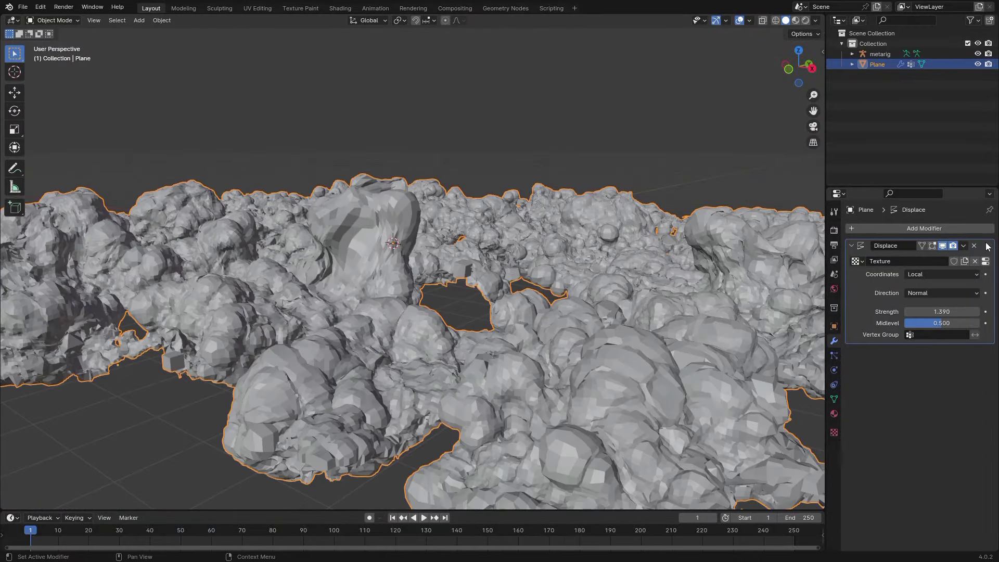
# Step: Limit the Displace modifier to the vertex group named Group and compare the effect with inverted influence
pyautogui.click(934, 334)
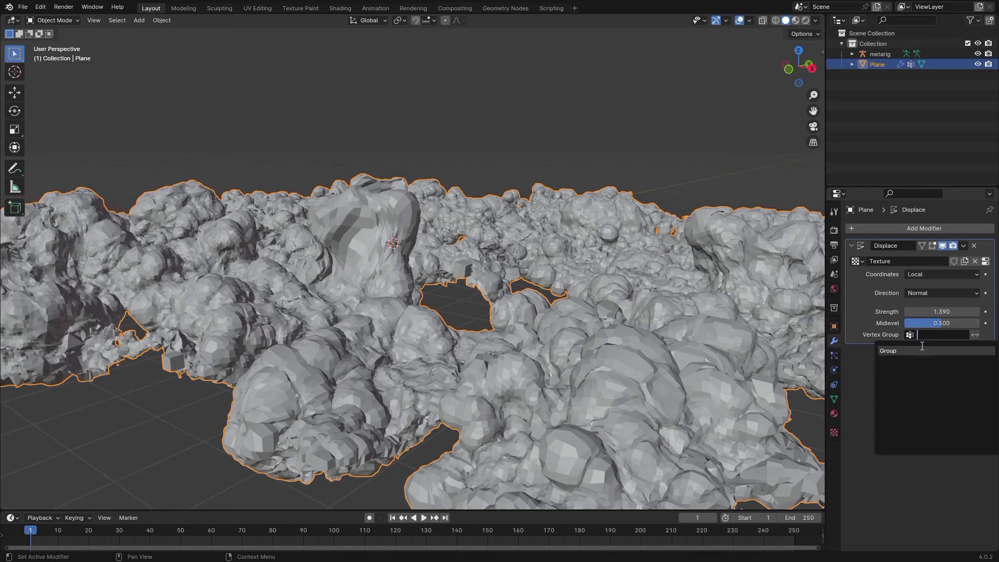
pyautogui.click(916, 350)
pyautogui.click(833, 399)
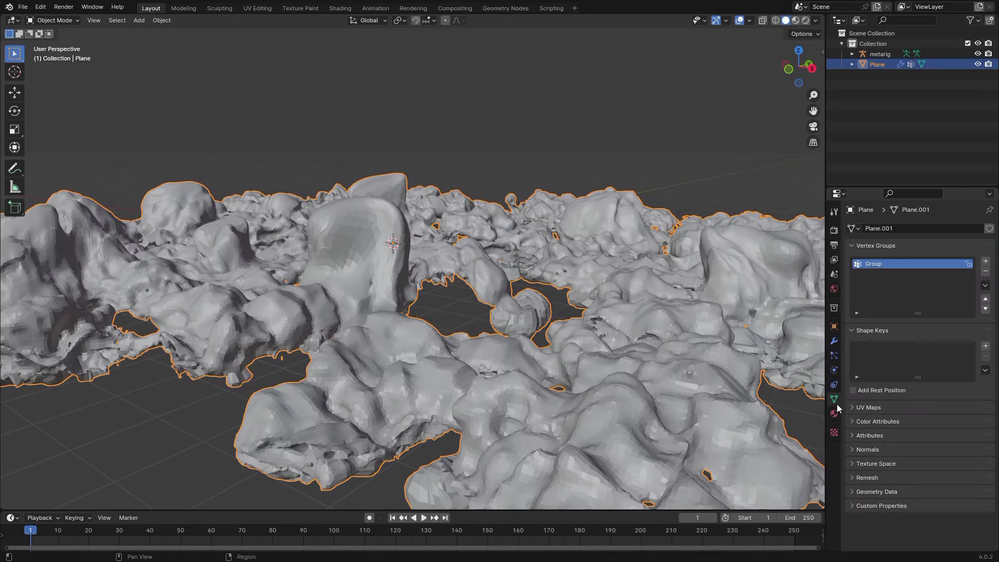
pyautogui.click(834, 341)
pyautogui.click(975, 335)
pyautogui.click(977, 335)
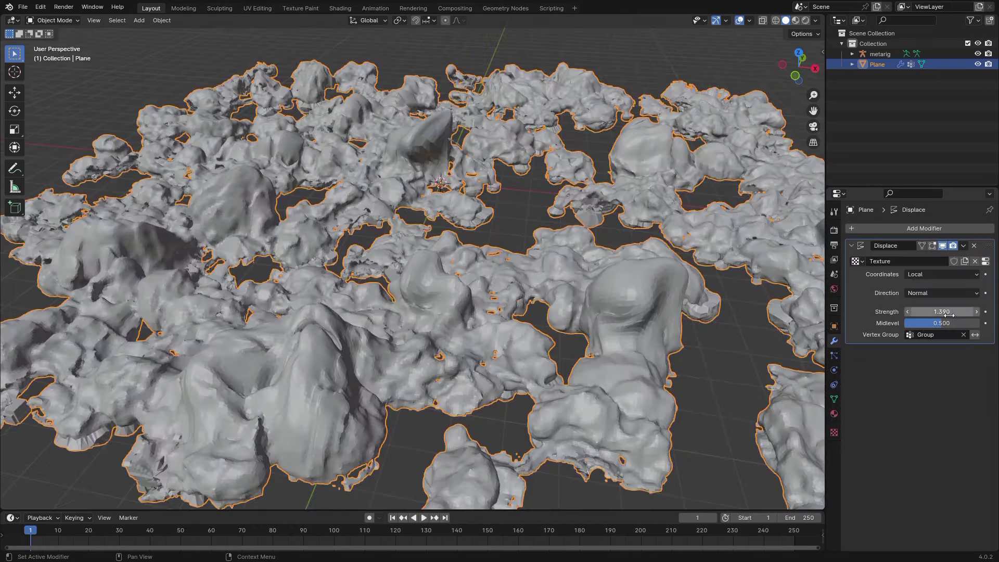
# Step: Try a Displace strength of 4.55, reduce it to 1.79 and check the cloud layer from the side
pyautogui.click(941, 311)
pyautogui.write('4.55')
pyautogui.press('Return')
pyautogui.scroll(-8, 544, 290)
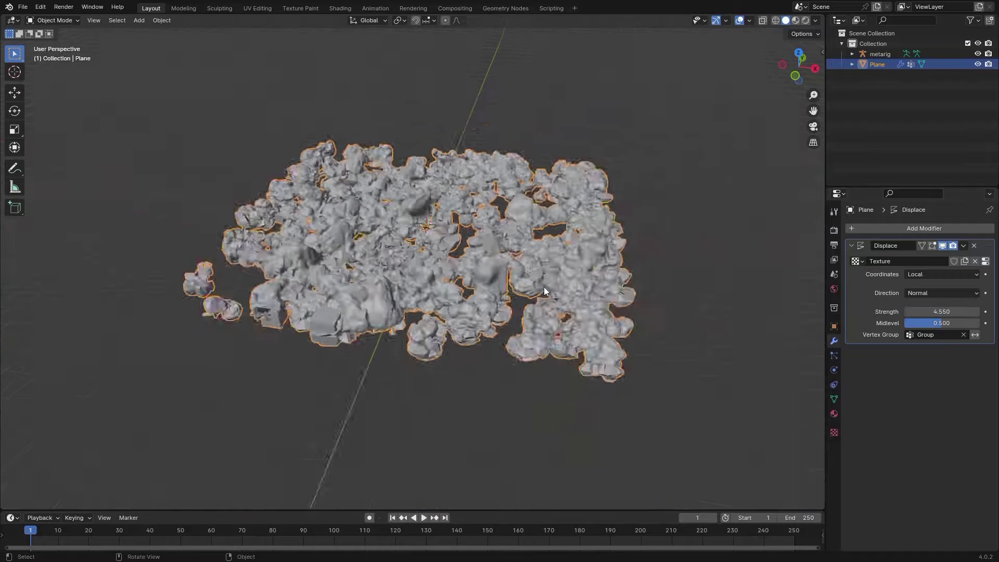
pyautogui.moveTo(544, 290); pyautogui.dragTo(582, 213, button='middle')
pyautogui.scroll(4, 582, 212)
pyautogui.keyDown('shift'); pyautogui.moveTo(582, 213); pyautogui.dragTo(615, 312, button='middle'); pyautogui.keyUp('shift')
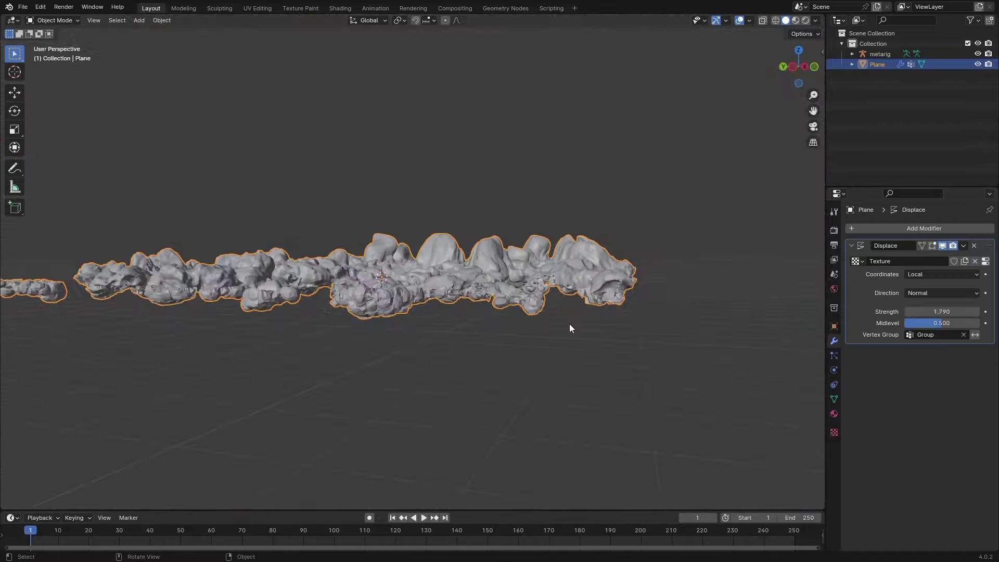
pyautogui.moveTo(569, 323); pyautogui.dragTo(775, 162, button='middle')
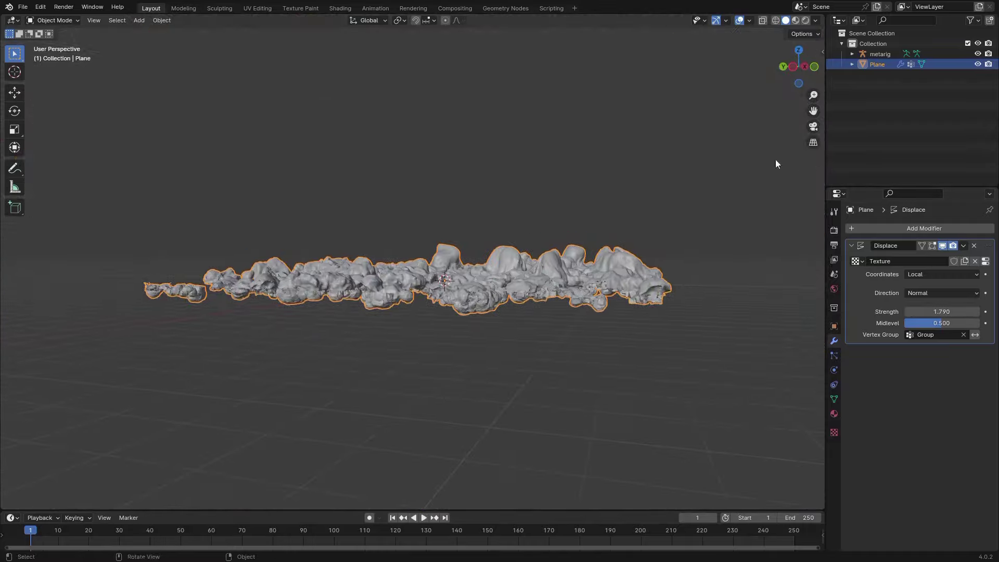
# Step: Set the Displace modifier's direction to local X and its strength to 5.82
pyautogui.moveTo(791, 68)
pyautogui.mouseDown()
pyautogui.moveTo(750, 113)
pyautogui.moveTo(790, 67)
pyautogui.mouseUp()
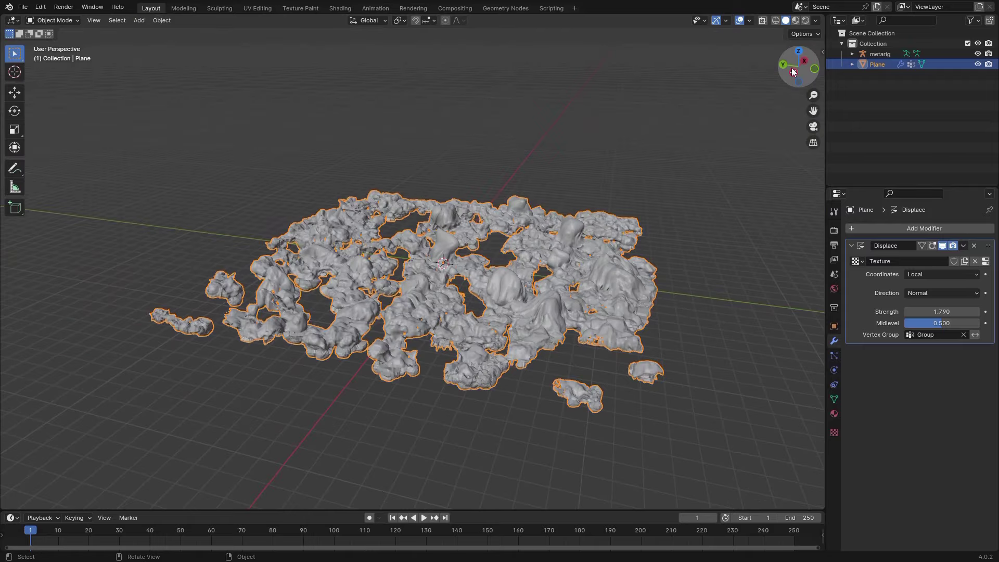
pyautogui.scroll(4, 660, 216)
pyautogui.click(927, 292)
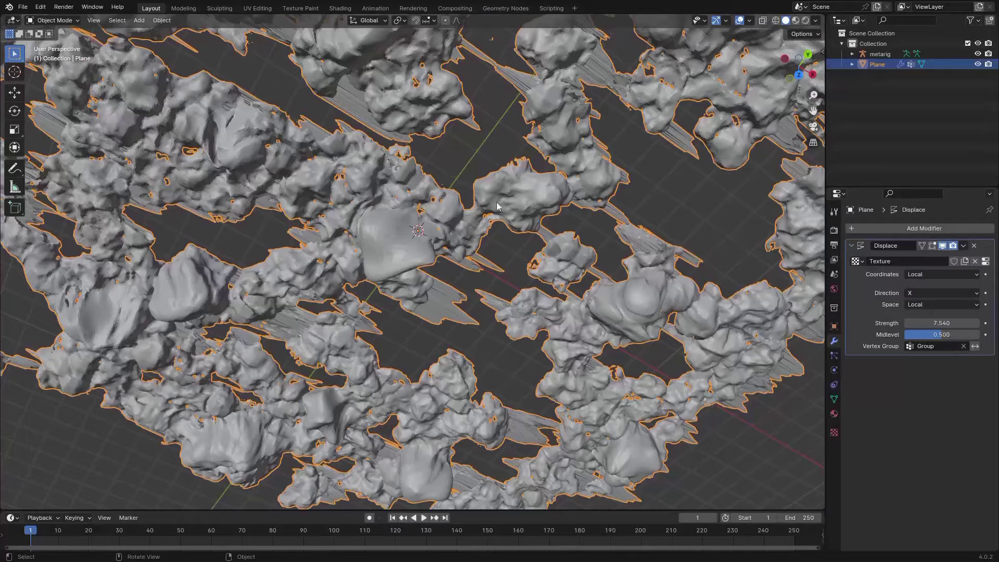
pyautogui.moveTo(541, 219); pyautogui.dragTo(515, 203, button='middle')
pyautogui.scroll(1, 515, 203)
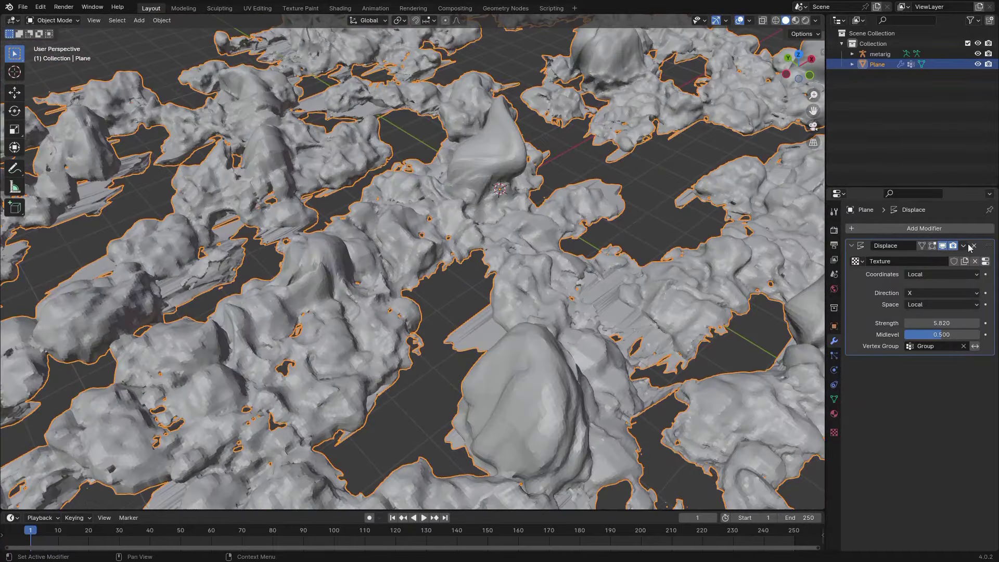
# Step: Duplicate the Displace modifier and set the copy's direction to Y
pyautogui.click(964, 246)
pyautogui.click(940, 292)
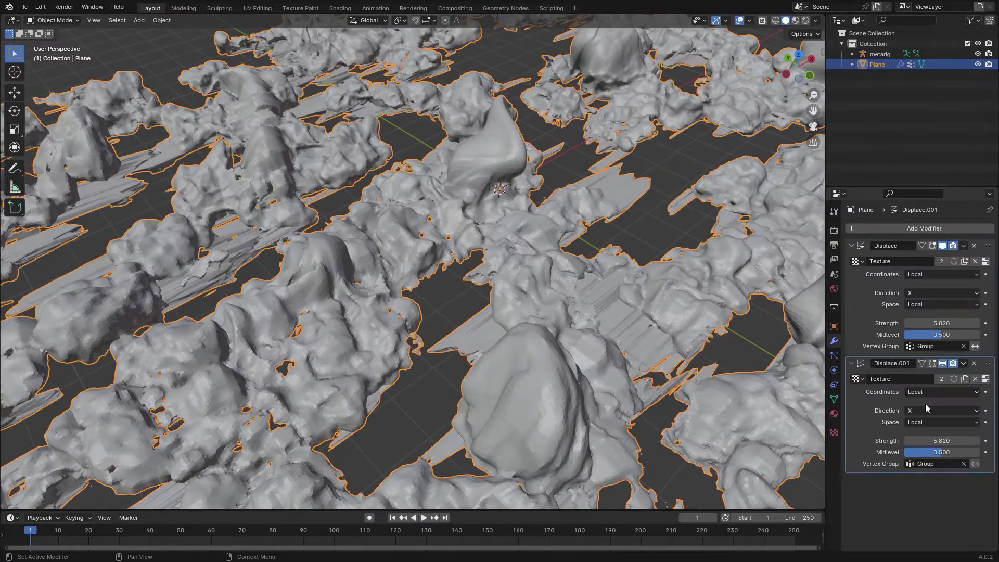
pyautogui.click(927, 410)
pyautogui.click(934, 433)
# Step: Apply the first Displace modifier and set the Clouds texture size to 1.33
pyautogui.click(880, 267)
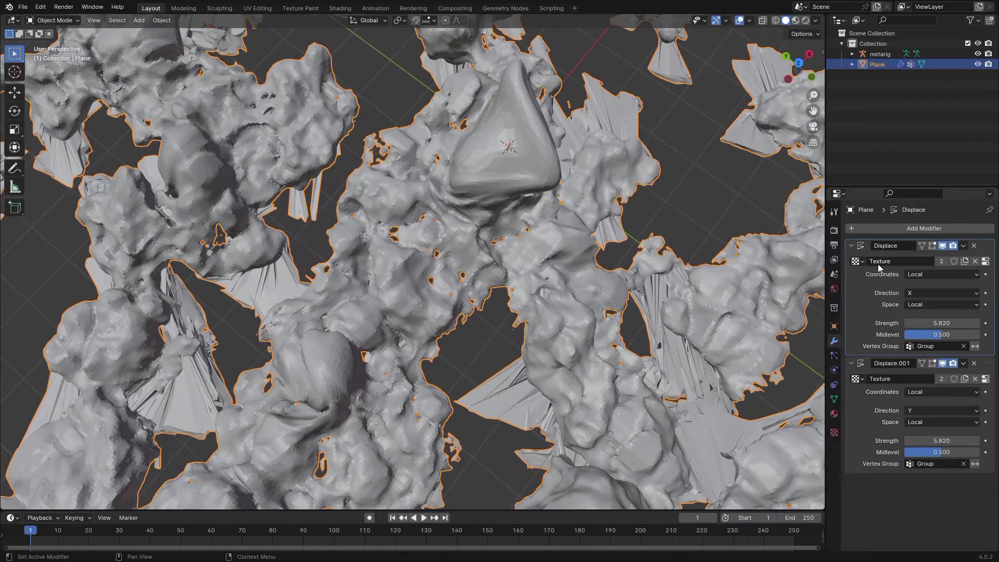
pyautogui.hotkey('ctrl', 'a')
pyautogui.click(988, 262)
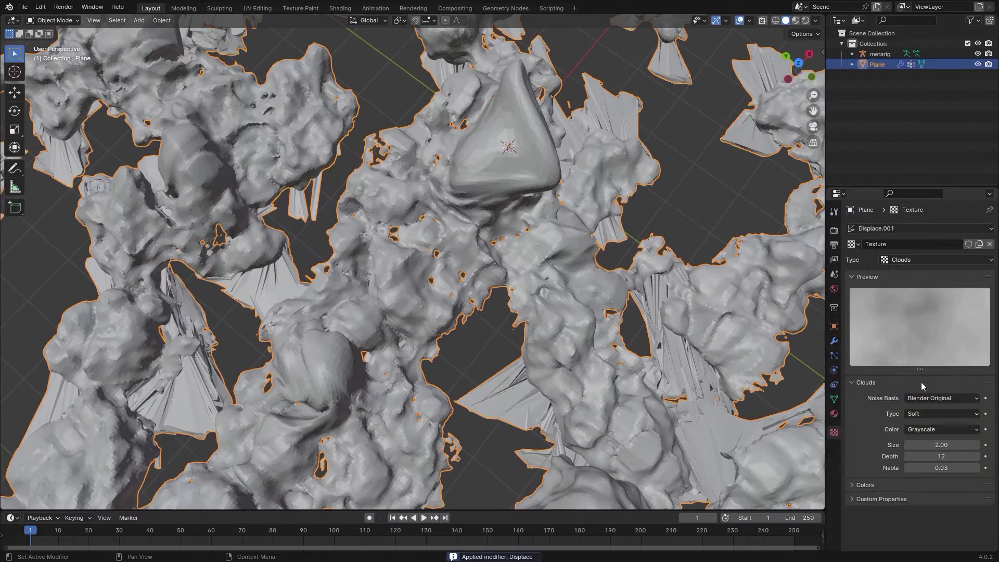
pyautogui.moveTo(941, 444); pyautogui.dragTo(916, 444)
# Step: Adjust the strength of the remaining Y-direction Displace modifier and apply it to the plane
pyautogui.click(833, 340)
pyautogui.moveTo(941, 322)
pyautogui.mouseDown()
pyautogui.moveTo(957, 322)
pyautogui.moveTo(939, 323)
pyautogui.mouseUp()
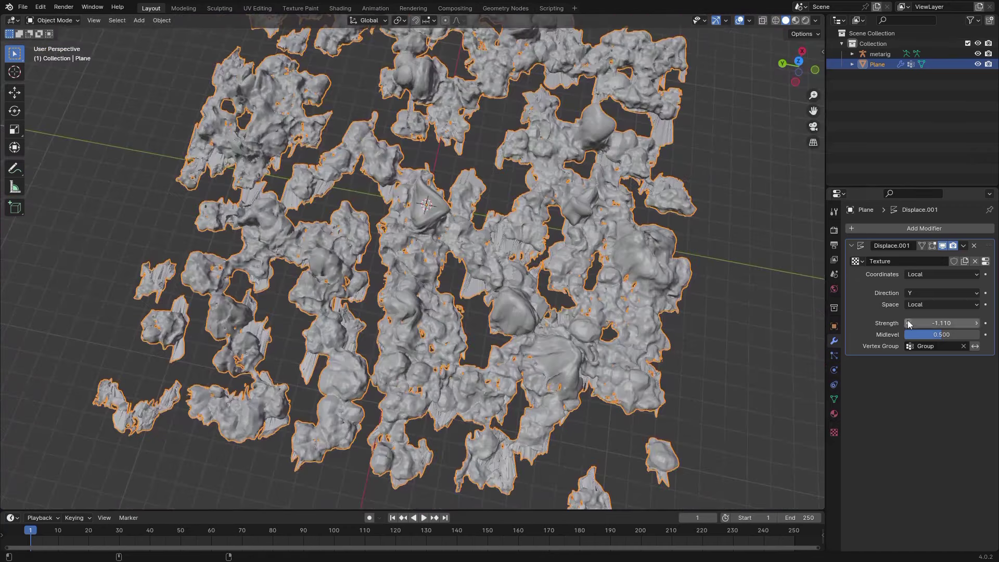
pyautogui.moveTo(908, 323); pyautogui.dragTo(913, 323)
pyautogui.hotkey('ctrl', 'a')
# Step: Add a Remesh modifier to the cloud plane and apply it
pyautogui.moveTo(698, 311); pyautogui.dragTo(570, 288, button='middle')
pyautogui.keyDown('shift'); pyautogui.click(647, 267); pyautogui.keyUp('shift')
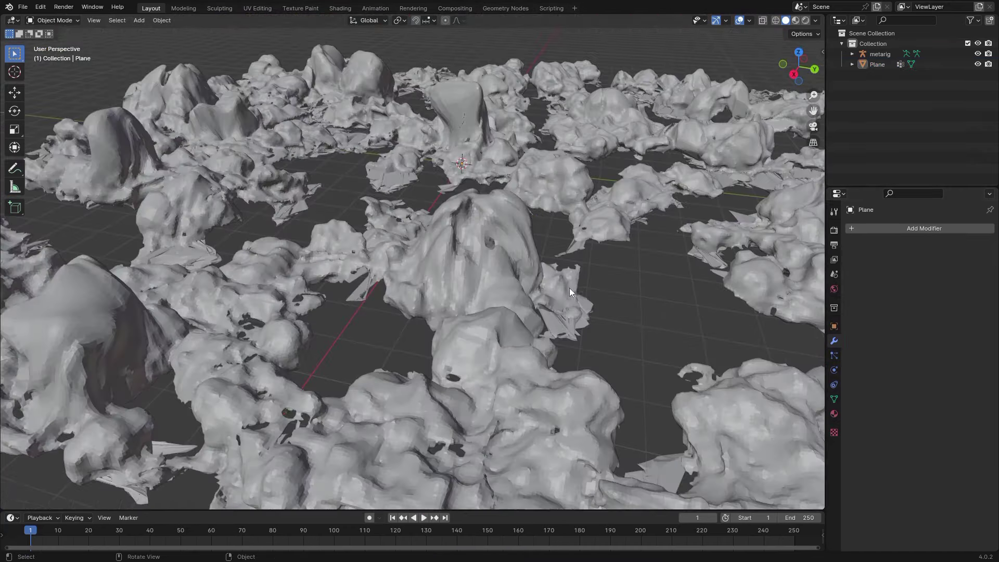
pyautogui.click(602, 250)
pyautogui.click(950, 228)
pyautogui.write('rem')
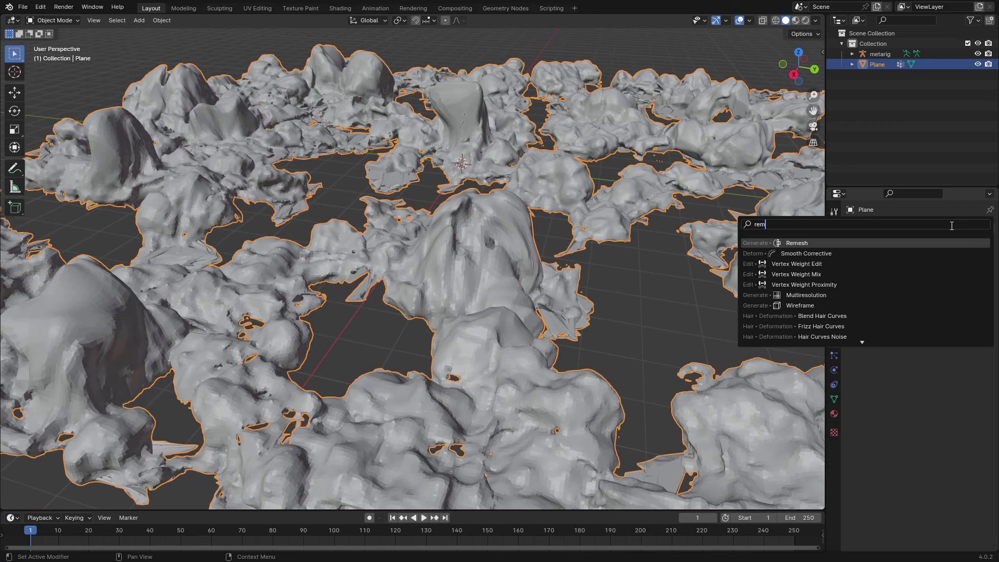
pyautogui.press('Return')
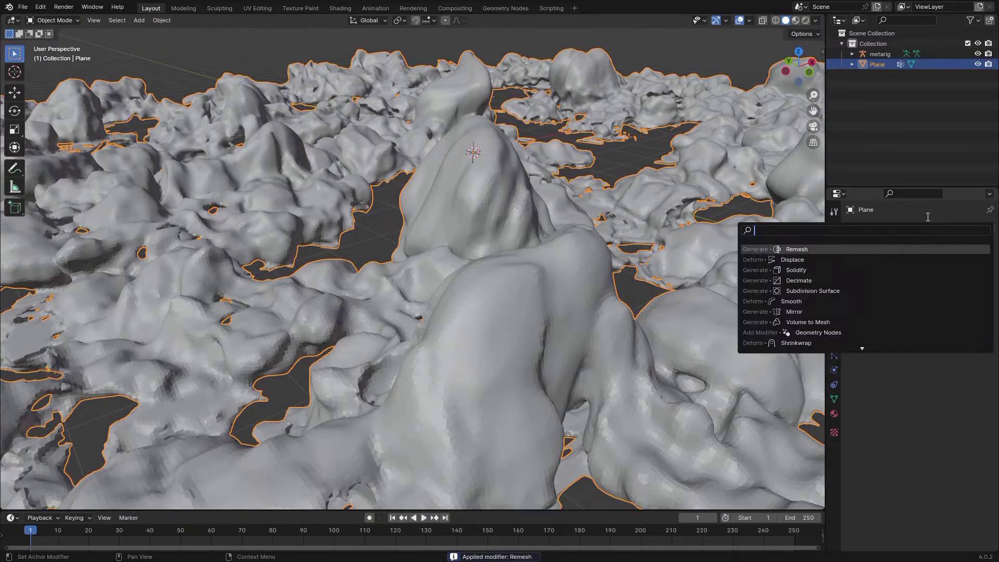
# Step: Add a Displace modifier to the remeshed plane and assign the existing texture named Texture
pyautogui.write('dis')
pyautogui.press('Return')
pyautogui.moveTo(581, 261); pyautogui.dragTo(598, 262, button='middle')
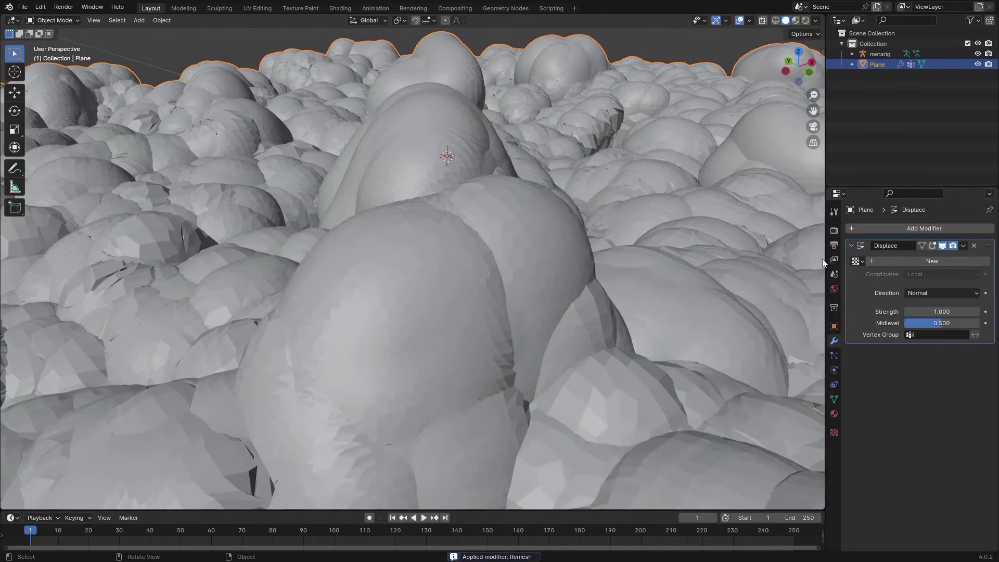
pyautogui.click(856, 260)
pyautogui.click(876, 275)
pyautogui.moveTo(685, 245); pyautogui.dragTo(737, 295, button='middle')
pyautogui.scroll(-5, 711, 298)
# Step: Set the Clouds texture depth to 24 and its size to 0.66
pyautogui.click(985, 261)
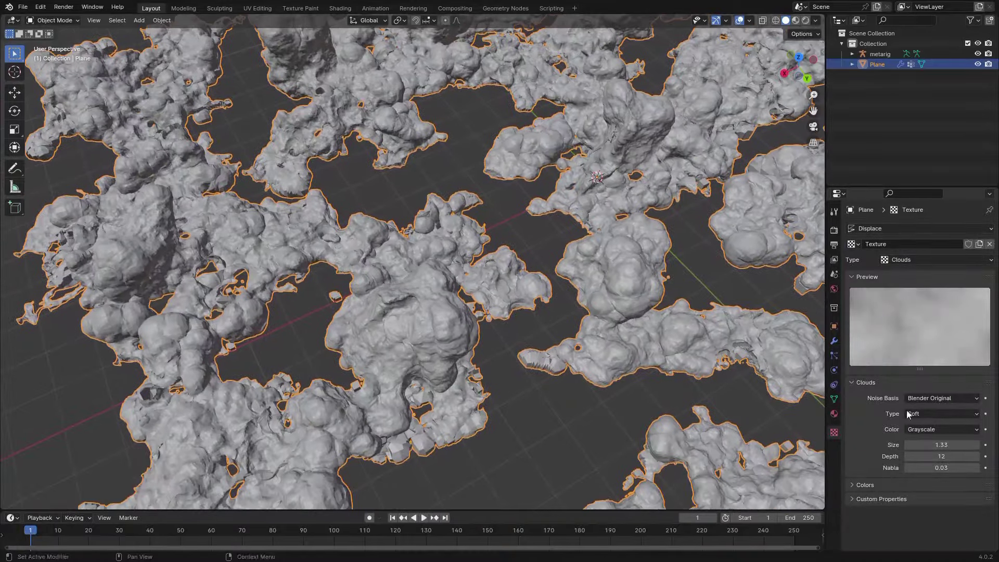
pyautogui.moveTo(936, 456); pyautogui.dragTo(952, 456)
pyautogui.moveTo(941, 445); pyautogui.dragTo(908, 445)
pyautogui.moveTo(695, 354); pyautogui.dragTo(697, 291, button='middle')
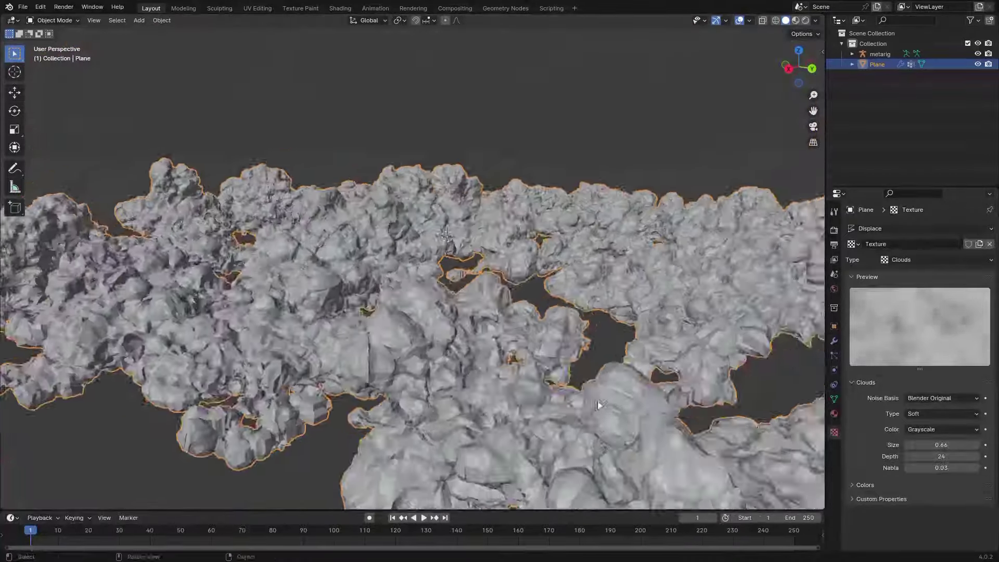
pyautogui.scroll(3, 697, 291)
# Step: Add a second Displace modifier without a texture and set its strength to 0.1
pyautogui.click(834, 340)
pyautogui.click(896, 230)
pyautogui.write('d')
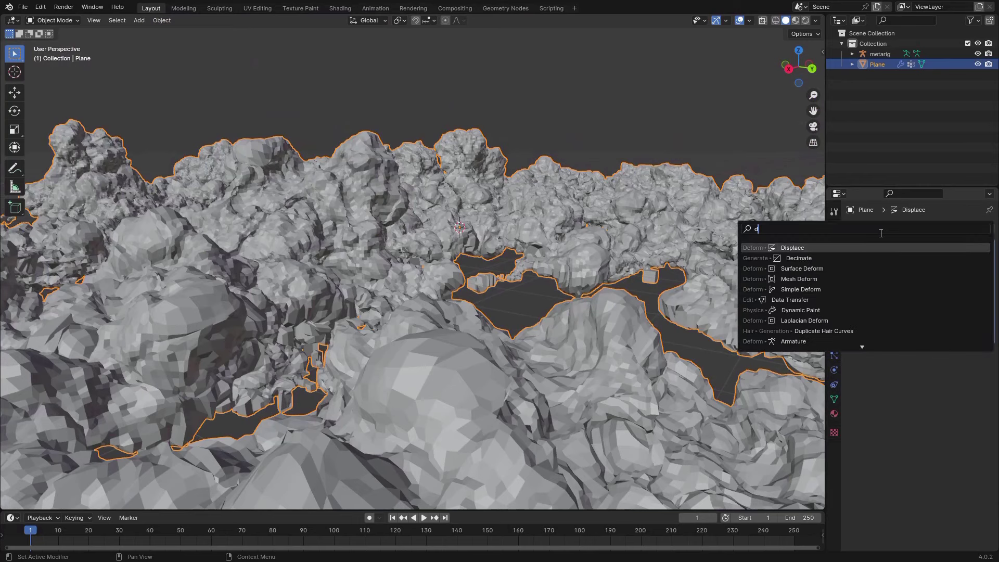
pyautogui.click(838, 247)
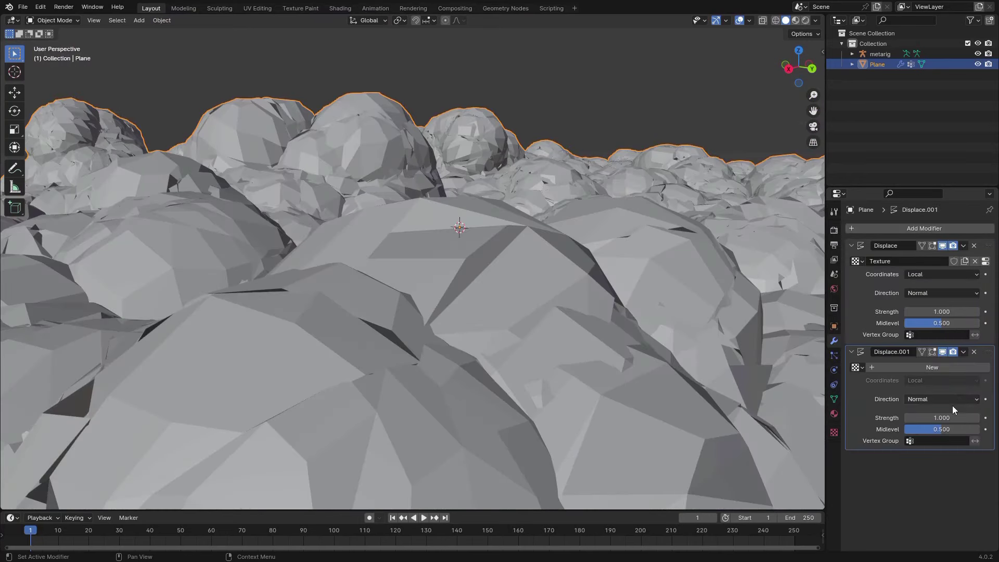
pyautogui.moveTo(942, 418); pyautogui.dragTo(931, 418)
pyautogui.click(944, 418)
pyautogui.write('-0.03')
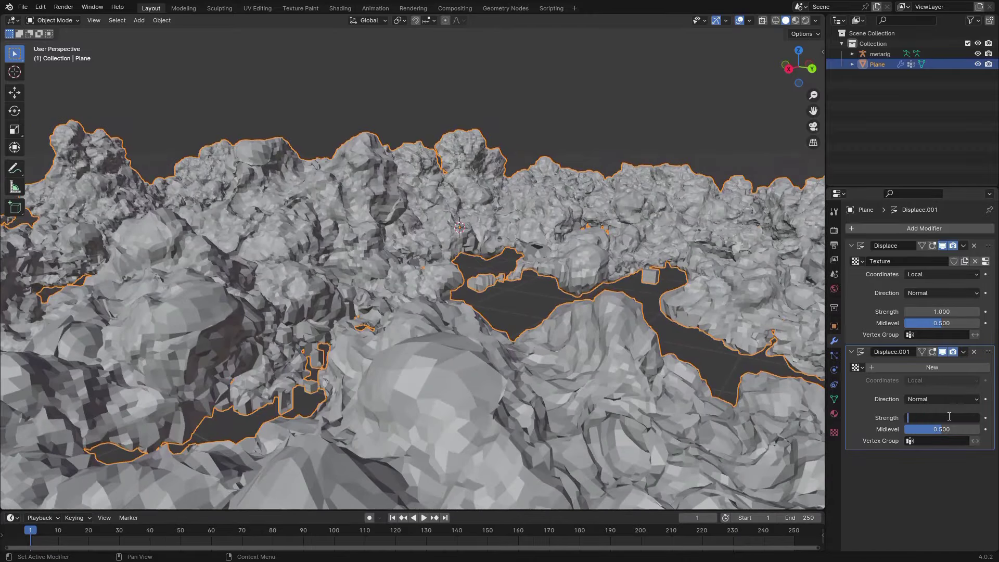
pyautogui.write('0.1')
pyautogui.press('Return')
# Step: Compare the clouds up close with the second Displace modifier shown and hidden in the viewport
pyautogui.moveTo(551, 313); pyautogui.dragTo(529, 182, button='middle')
pyautogui.click(942, 352)
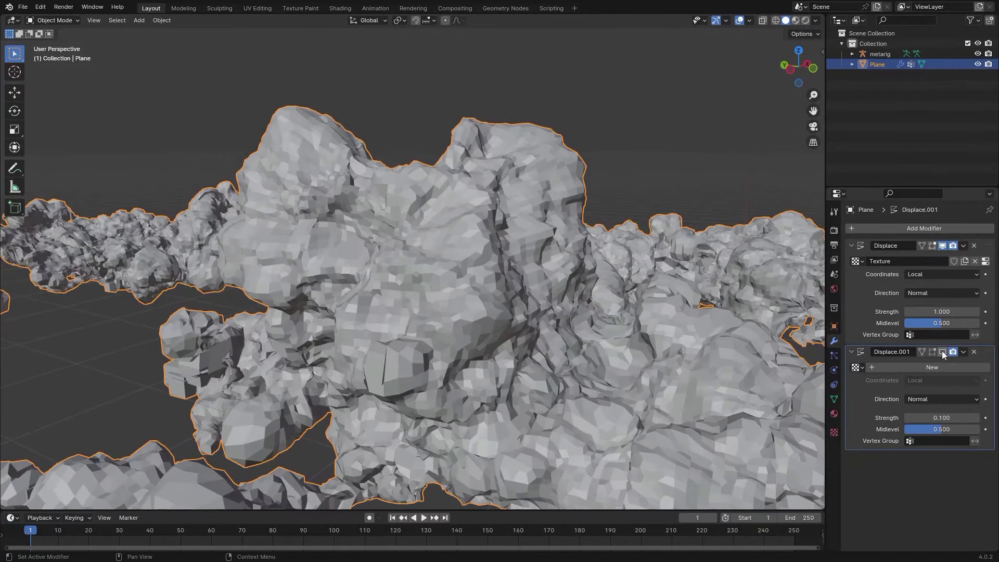
pyautogui.click(942, 351)
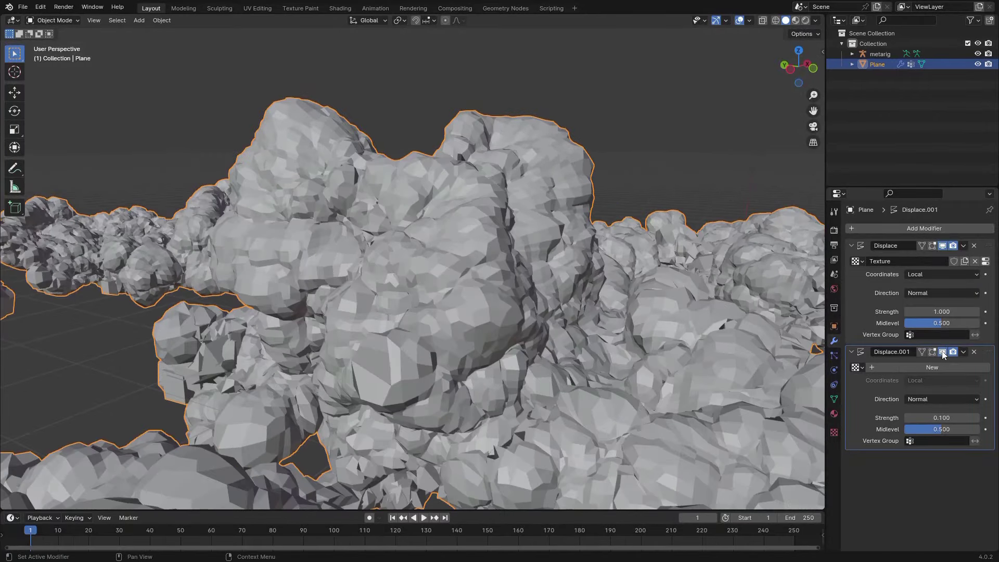
pyautogui.click(942, 352)
pyautogui.click(941, 352)
pyautogui.moveTo(562, 258); pyautogui.dragTo(702, 279, button='middle')
# Step: Apply both Displace modifiers to the plane and save the file
pyautogui.click(879, 293)
pyautogui.hotkey('ctrl', 'a')
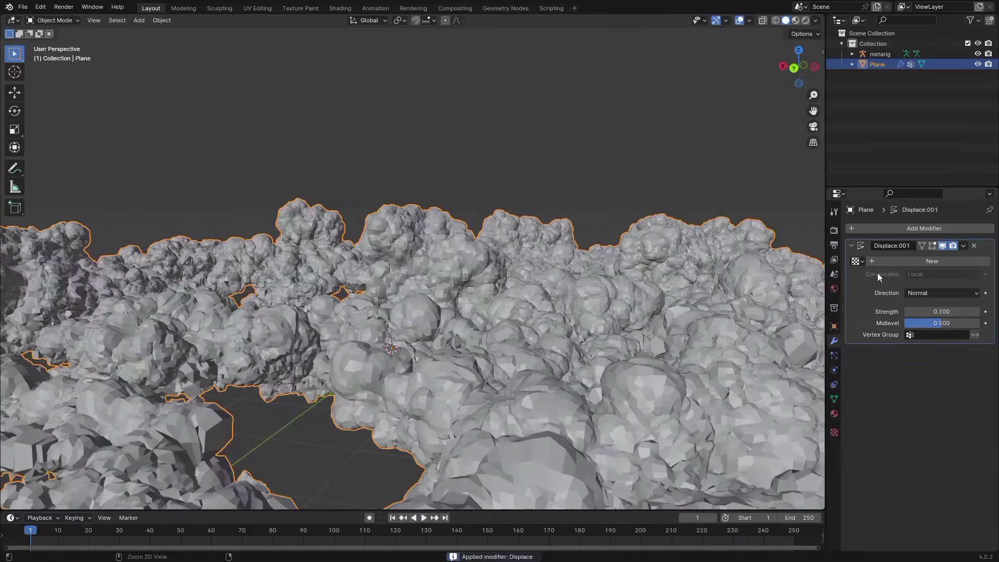
pyautogui.hotkey('ctrl', 'a')
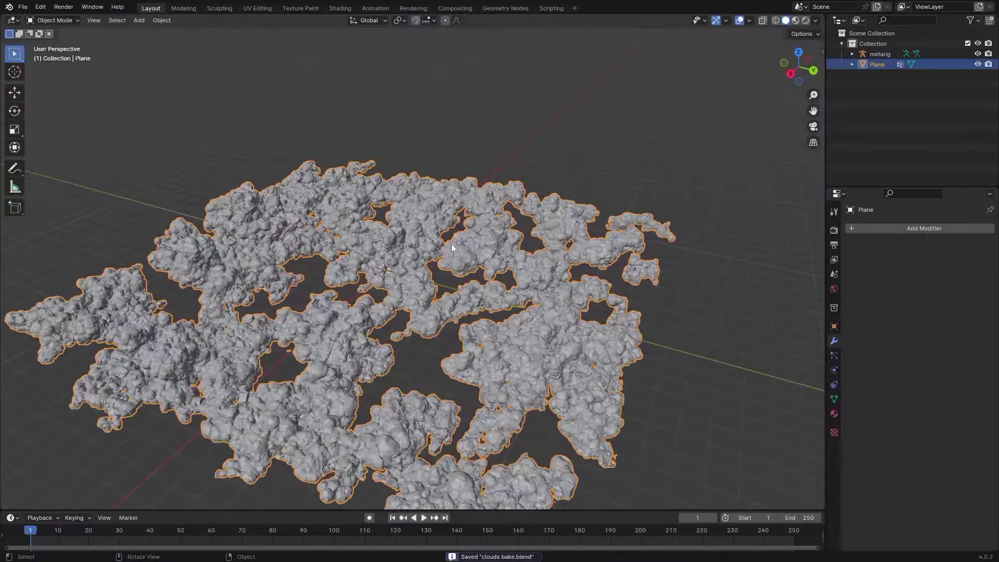
# Step: Examine the displaced cloud field from above, from the front and up close along its underside
pyautogui.moveTo(496, 224); pyautogui.dragTo(546, 254, button='middle')
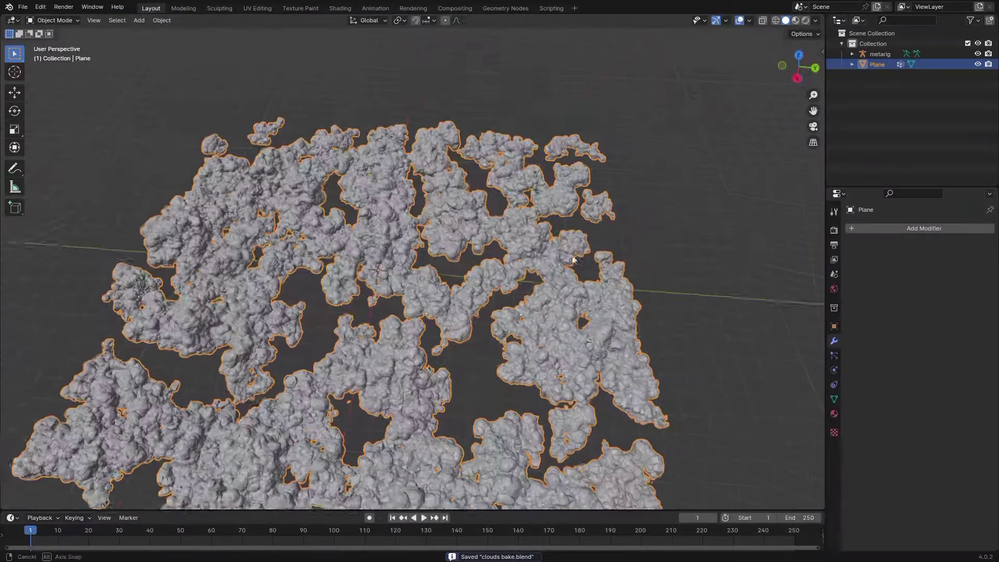
pyautogui.keyDown('shift'); pyautogui.moveTo(416, 249); pyautogui.dragTo(541, 216, button='middle'); pyautogui.keyUp('shift')
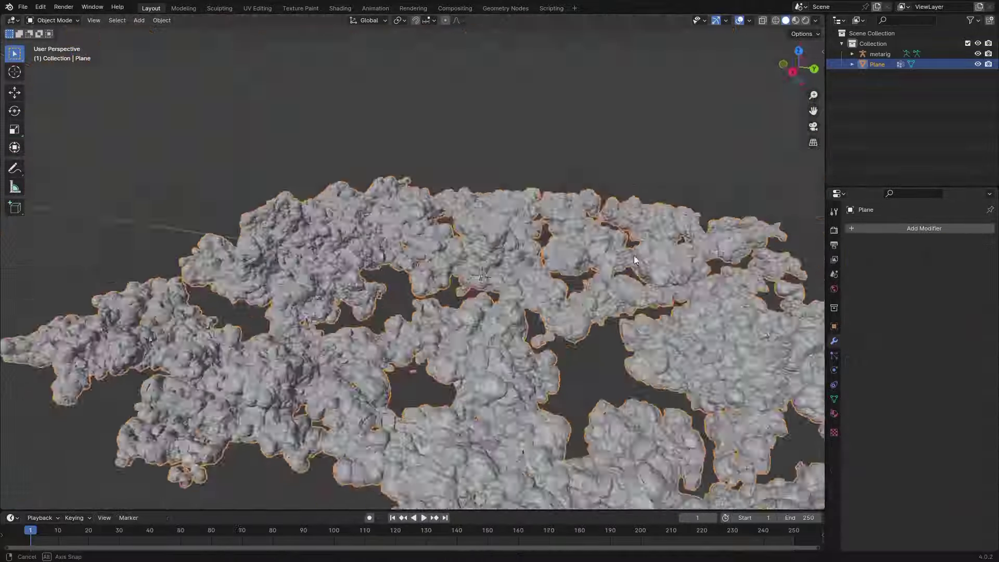
pyautogui.moveTo(634, 255); pyautogui.dragTo(718, 317, button='middle')
pyautogui.press('KP_1')
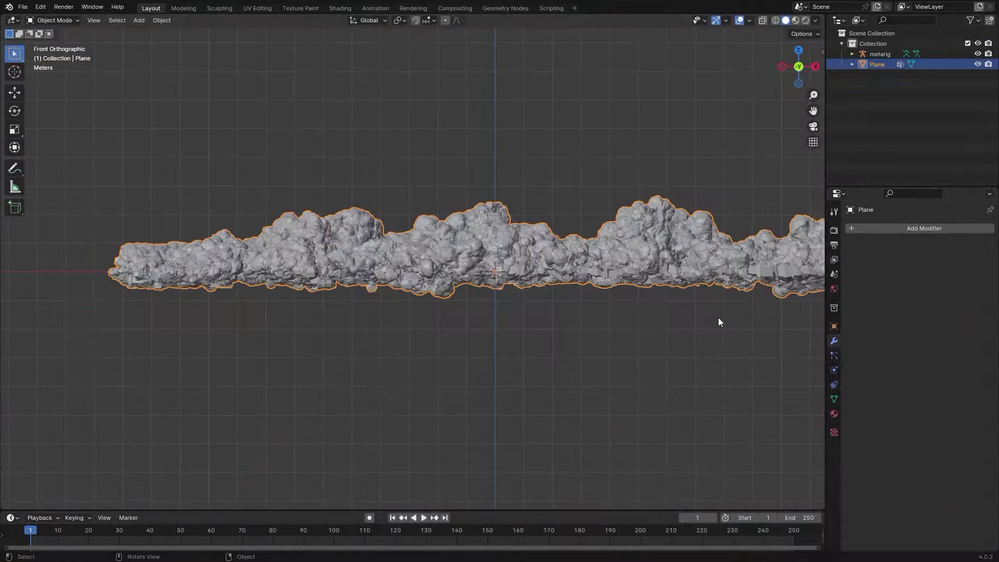
pyautogui.scroll(2, 532, 323)
pyautogui.press('KP_Decimal')
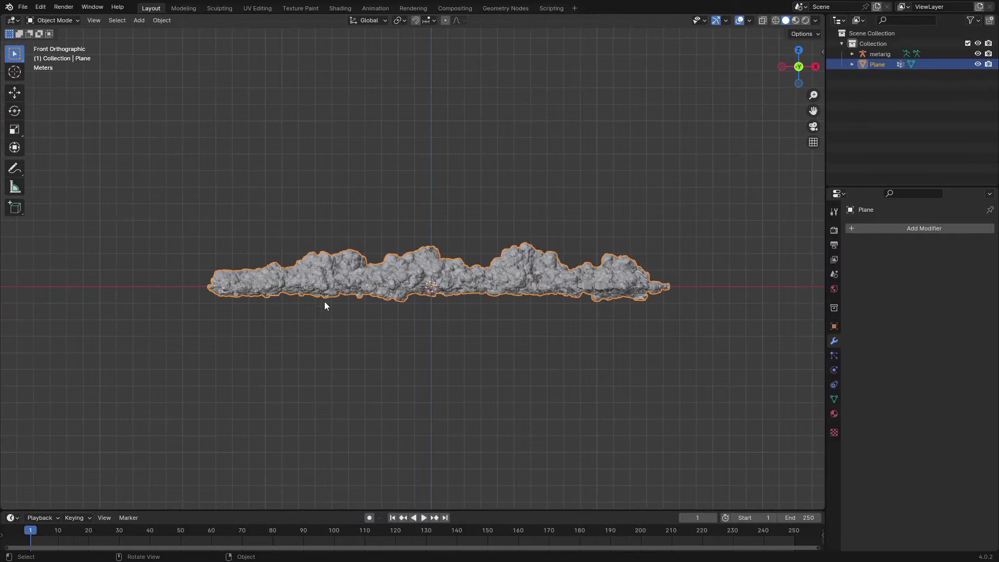
pyautogui.moveTo(324, 301); pyautogui.dragTo(373, 364, button='middle')
pyautogui.scroll(4, 374, 364)
pyautogui.moveTo(598, 364); pyautogui.dragTo(513, 249, button='middle')
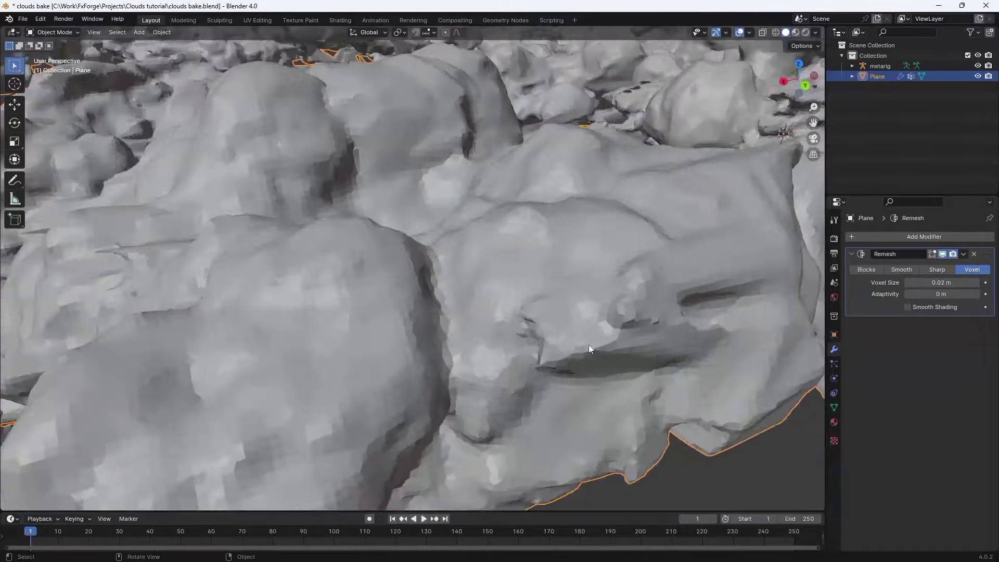
# Step: Remove the unapplied Remesh modifier from the plane and view the whole cloud field from above
pyautogui.moveTo(588, 345); pyautogui.dragTo(535, 221, button='middle')
pyautogui.click(974, 255)
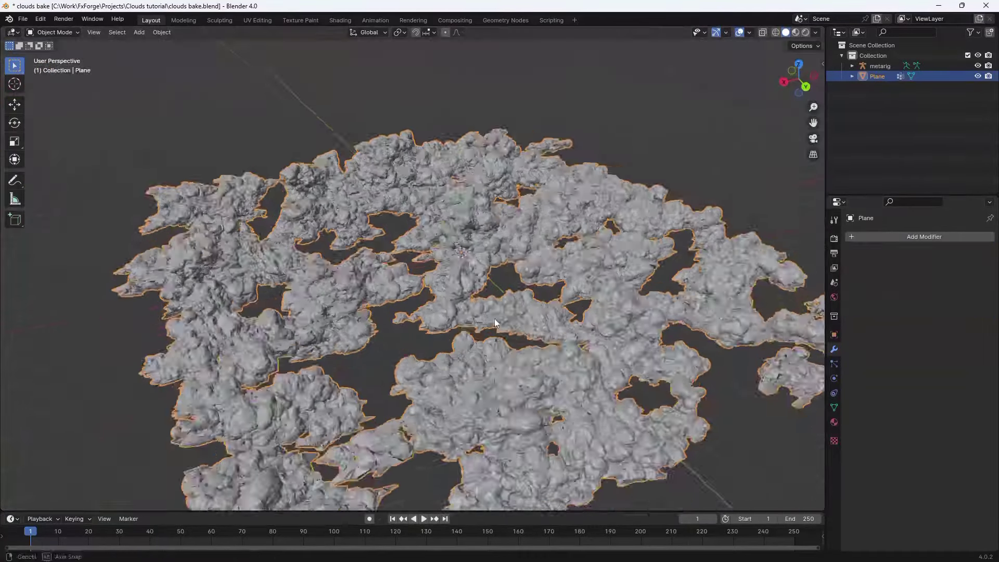
pyautogui.scroll(5, 506, 241)
pyautogui.scroll(-5, 539, 272)
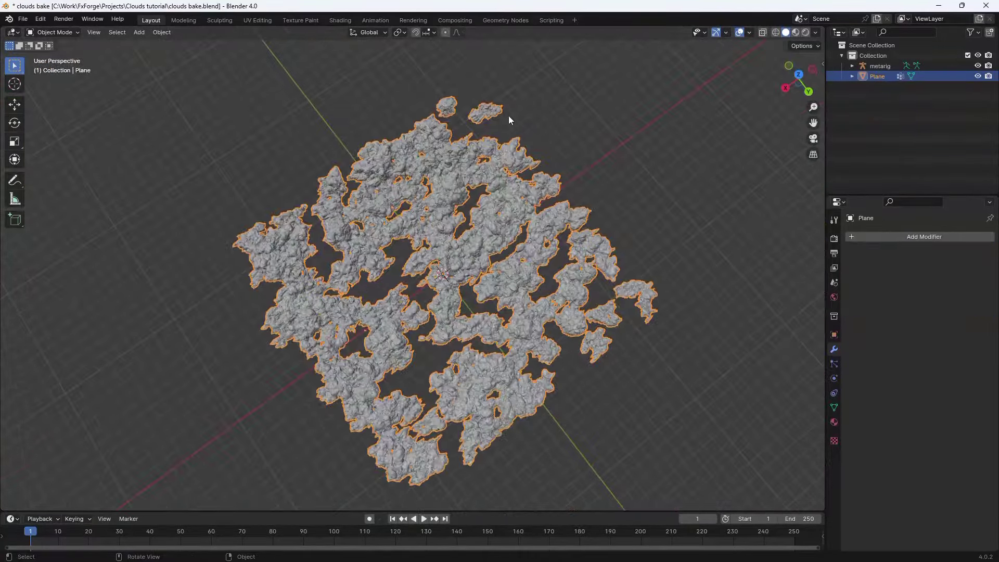
pyautogui.scroll(-1, 487, 229)
pyautogui.moveTo(482, 125); pyautogui.dragTo(493, 142, button='middle')
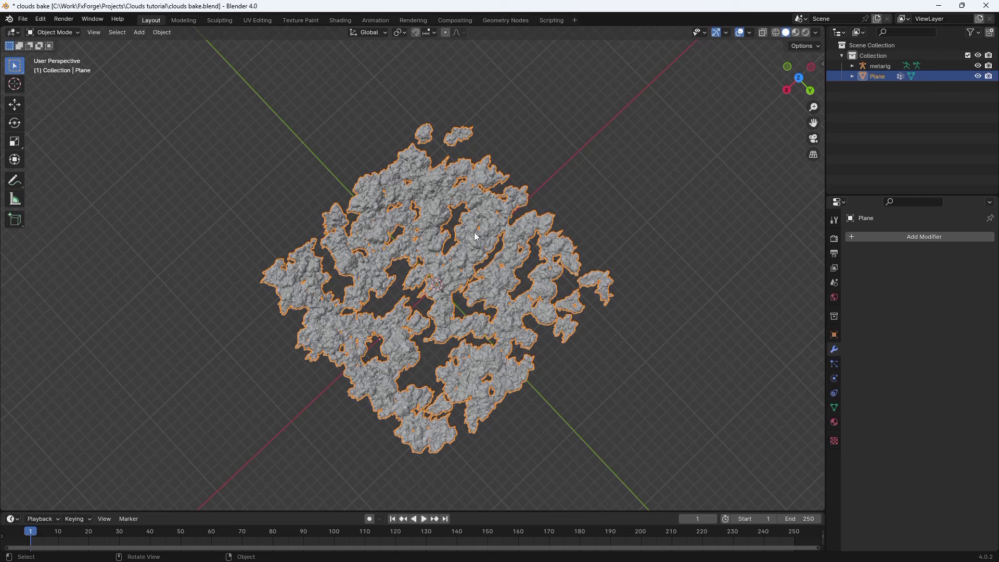
# Step: Check the clouds in wireframe, enter Edit Mode on the plane and save the file
pyautogui.hotkey('shift', 'z')
pyautogui.scroll(3, 491, 282)
pyautogui.moveTo(486, 263); pyautogui.dragTo(592, 262, button='middle')
pyautogui.scroll(2, 489, 267)
pyautogui.press('Tab')
pyautogui.hotkey('ctrl', 's')
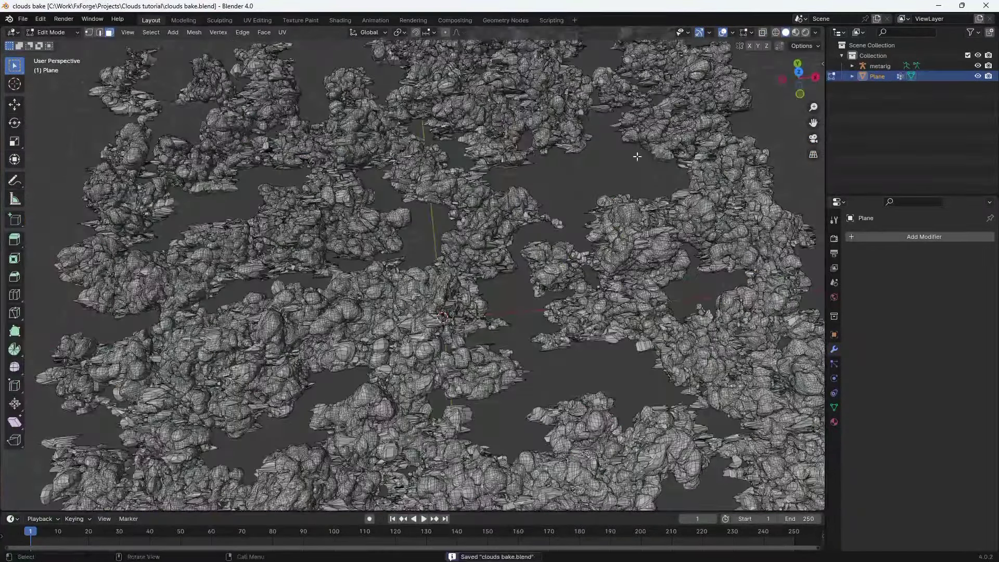
# Step: Select the linked cloud island on the positive X side and separate it into its own object
pyautogui.moveTo(662, 120); pyautogui.dragTo(704, 79, button='middle')
pyautogui.scroll(-5, 656, 132)
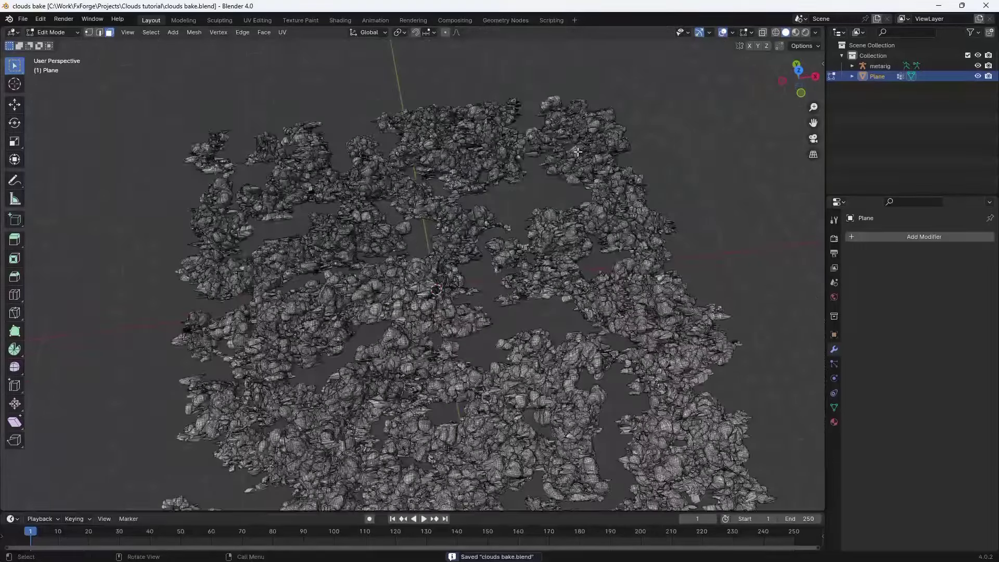
pyautogui.moveTo(589, 147); pyautogui.dragTo(611, 165, button='middle')
pyautogui.press('l')
pyautogui.press('p')
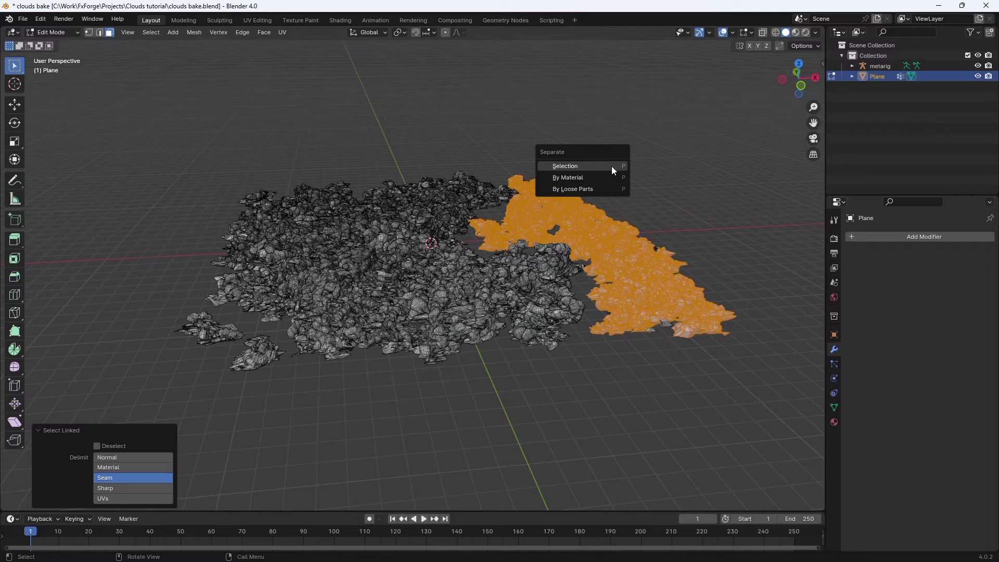
pyautogui.click(611, 167)
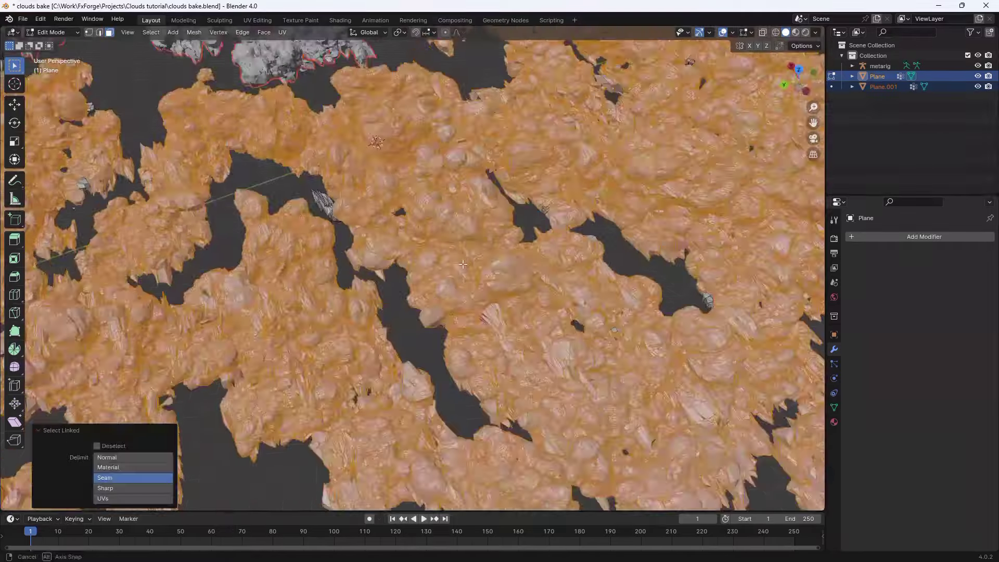
# Step: Clear the selection of the large connected cloud mass and switch to the top view
pyautogui.moveTo(484, 197); pyautogui.dragTo(487, 239, button='middle')
pyautogui.scroll(-4, 494, 219)
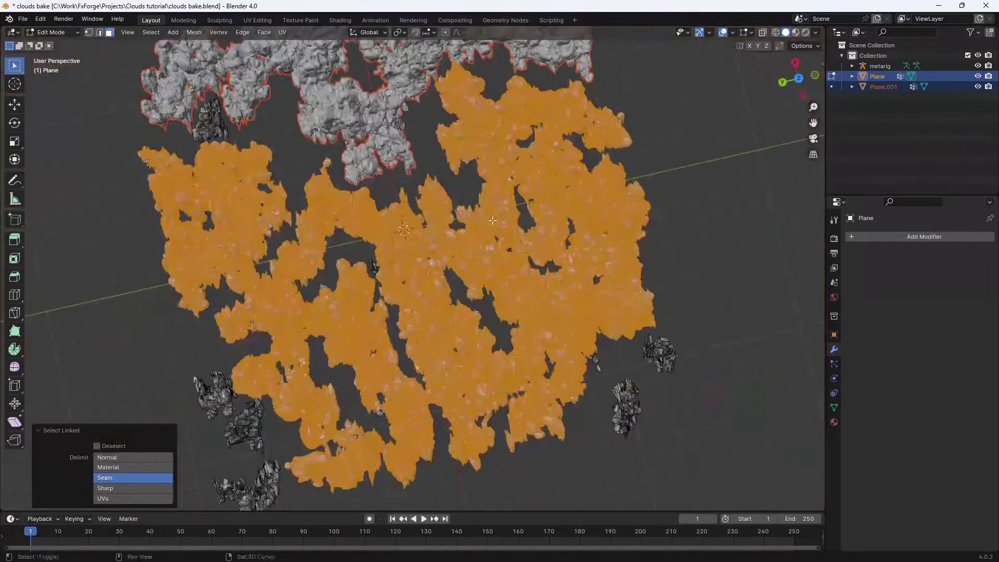
pyautogui.scroll(2, 478, 208)
pyautogui.press('KP_7')
pyautogui.hotkey('alt', 'a')
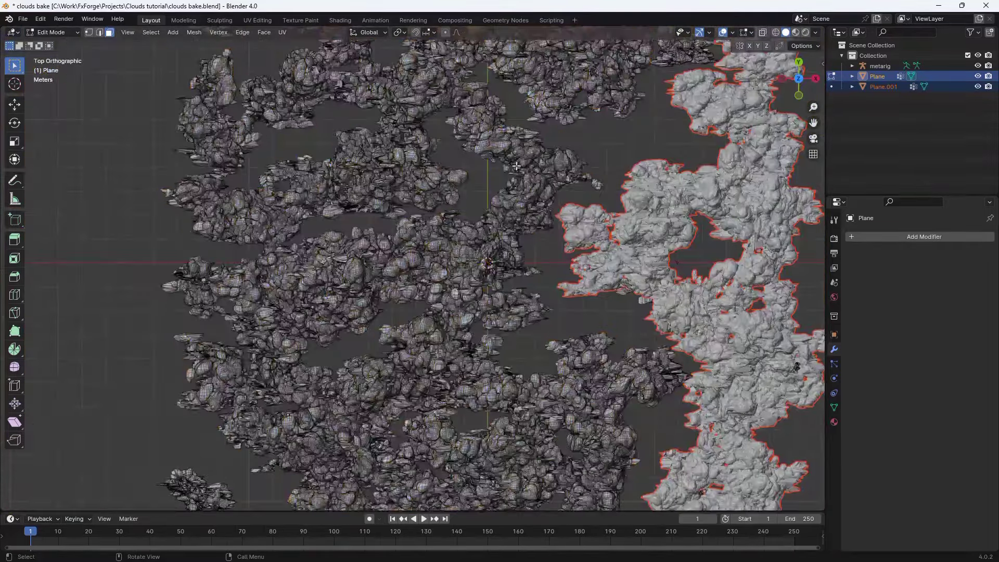
# Step: Show the plane mesh in wireframe, enlarge the circle select brush and clear the test selection
pyautogui.scroll(-6, 493, 201)
pyautogui.hotkey('shift', 'z')
pyautogui.scroll(5, 493, 201)
pyautogui.press('c')
pyautogui.press('Escape')
pyautogui.keyDown('shift'); pyautogui.moveTo(635, 81); pyautogui.dragTo(614, 194, button='middle'); pyautogui.keyUp('shift')
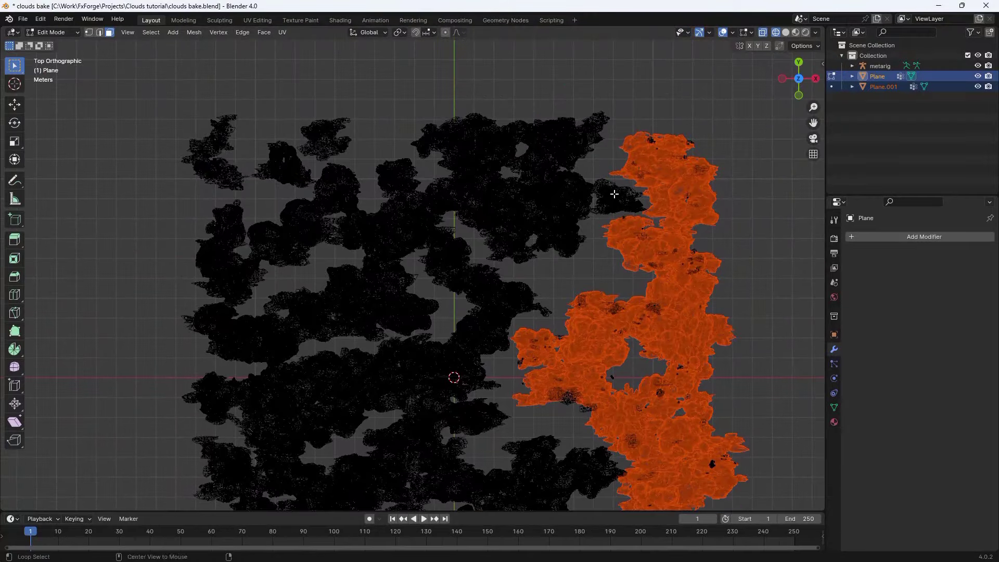
pyautogui.press('c')
pyautogui.scroll(-15, 573, 171)
pyautogui.click(572, 170)
pyautogui.press('Escape')
pyautogui.scroll(-1, 574, 165)
pyautogui.hotkey('alt', 'a')
# Step: Circle-select the cloud cluster on the positive Y side near the Y axis and separate it into its own object
pyautogui.press('c')
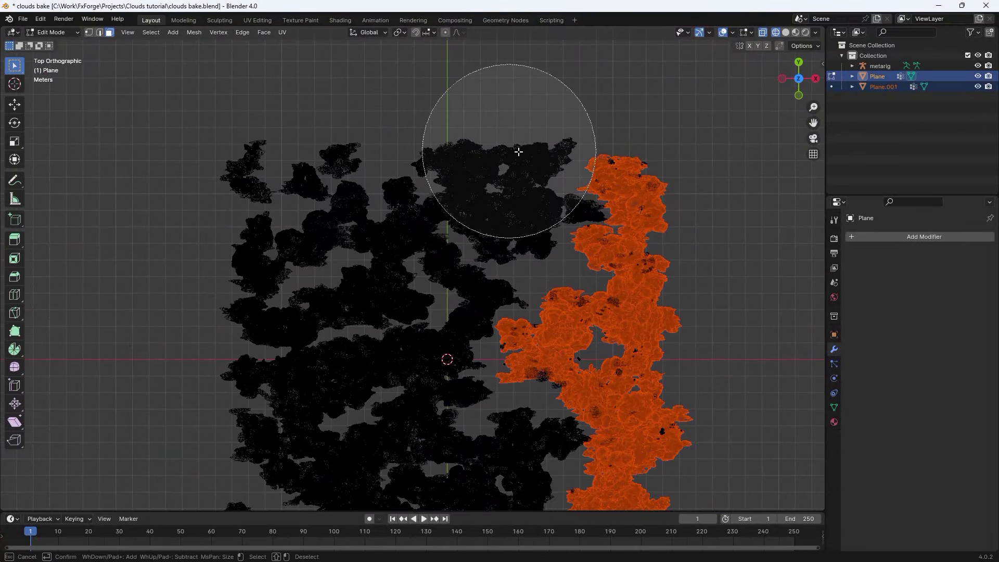
pyautogui.moveTo(513, 145); pyautogui.dragTo(524, 184)
pyautogui.press('Escape')
pyautogui.press('p')
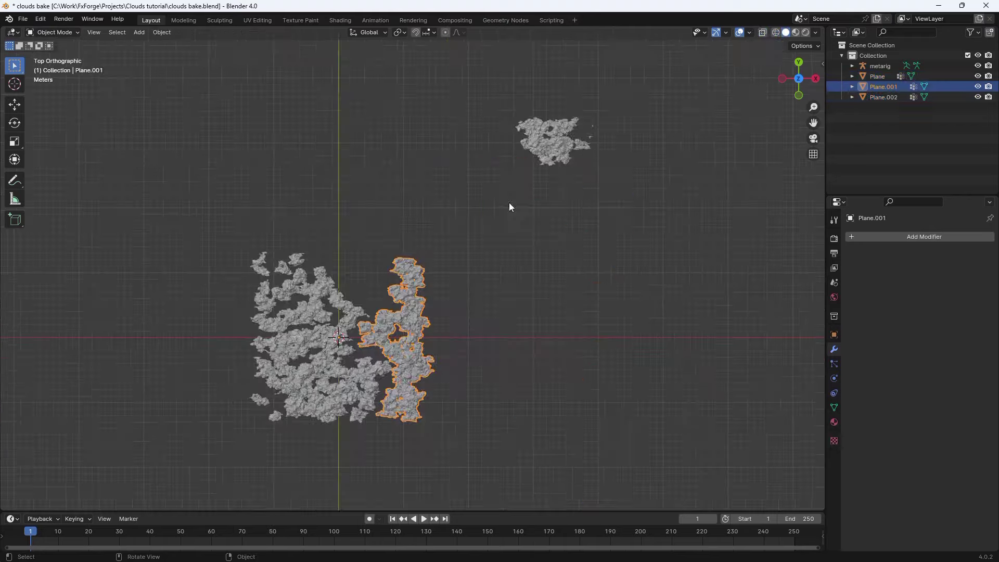
pyautogui.click(558, 129)
pyautogui.press('g')
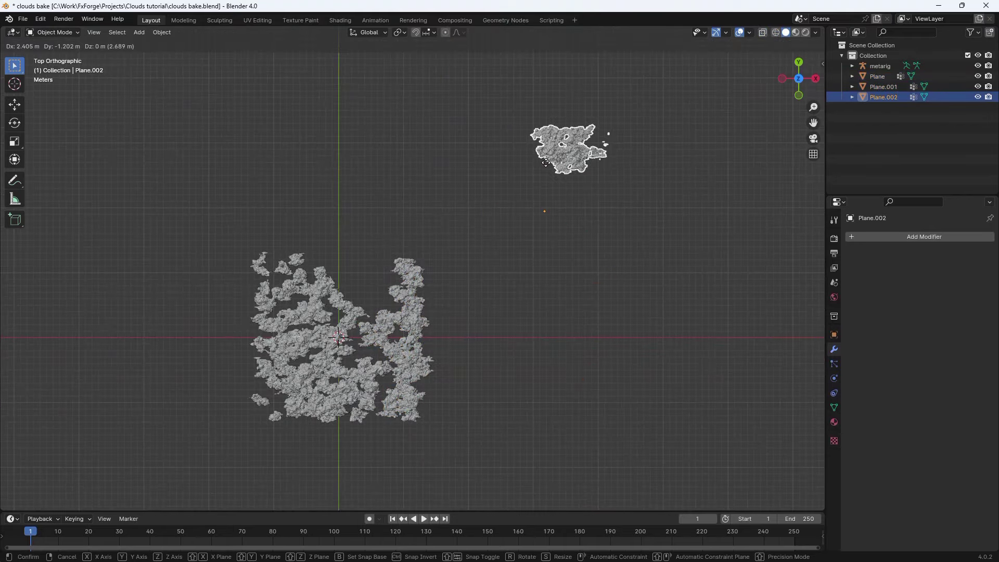
pyautogui.rightClick(544, 193)
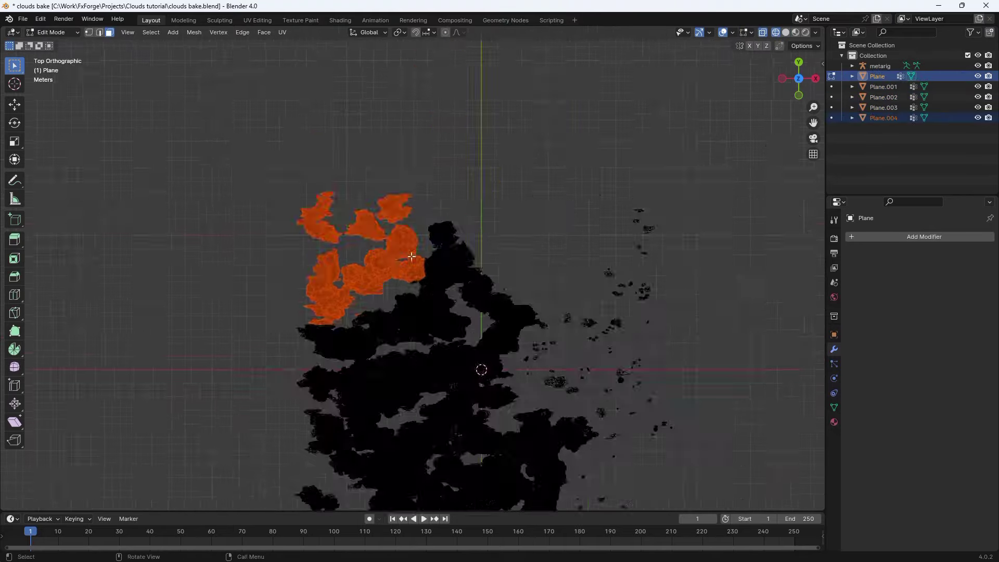
# Step: Separate another cloud group from the plane mesh into its own object and select the largest cloud piece
pyautogui.press('p')
pyautogui.click(428, 241)
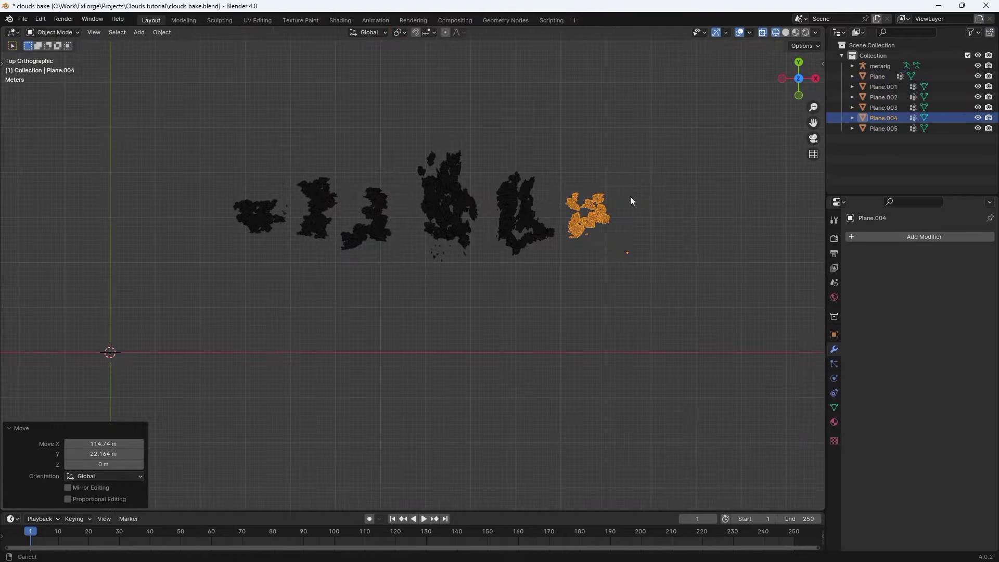
pyautogui.keyDown('shift'); pyautogui.click(458, 229); pyautogui.keyUp('shift')
pyautogui.scroll(3, 461, 240)
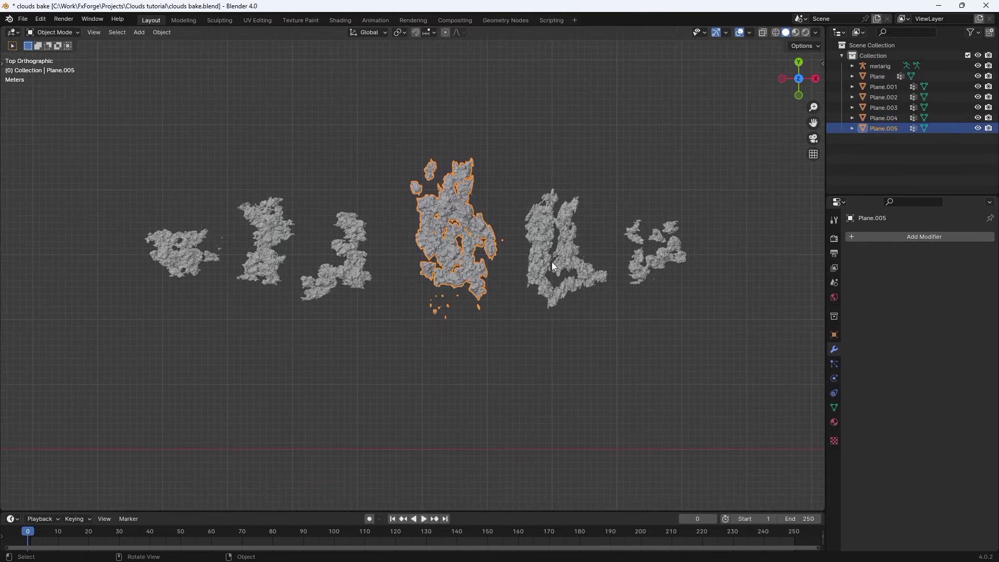
# Step: Try rotating the U-shaped cloud and the smallest cloud, Plane.004, about their current origins
pyautogui.click(551, 261)
pyautogui.press('r')
pyautogui.rightClick(644, 325)
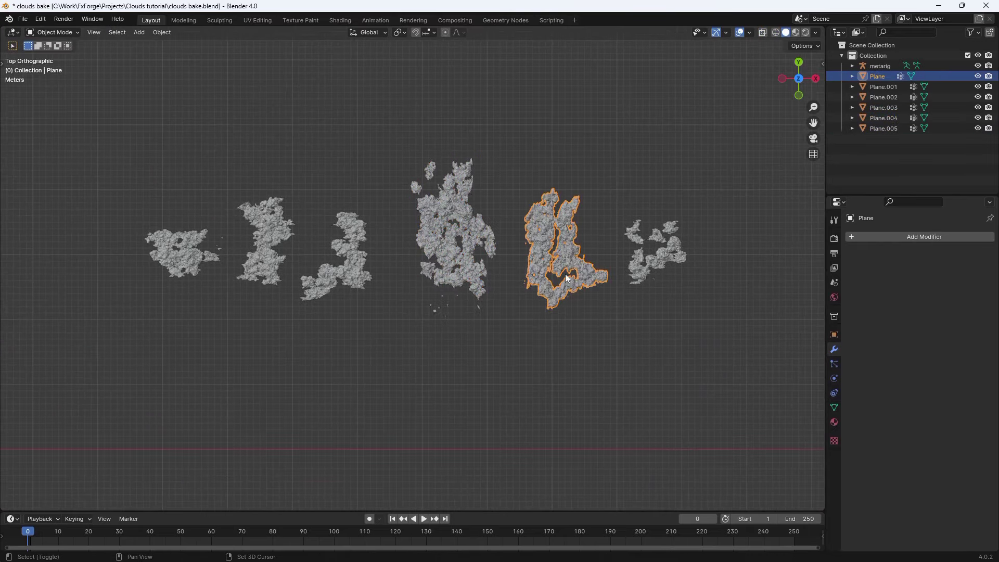
pyautogui.keyDown('shift'); pyautogui.moveTo(574, 270); pyautogui.dragTo(545, 245, button='middle'); pyautogui.keyUp('shift')
pyautogui.scroll(2, 552, 240)
pyautogui.click(739, 204)
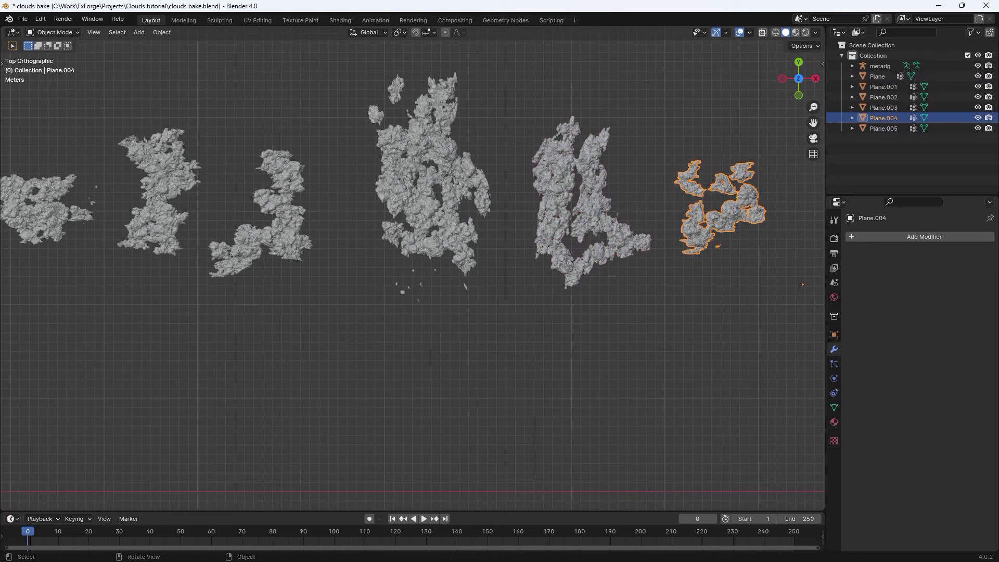
pyautogui.press('r')
pyautogui.rightClick(739, 204)
pyautogui.keyDown('shift'); pyautogui.moveTo(739, 204); pyautogui.dragTo(540, 160, button='middle'); pyautogui.keyUp('shift')
pyautogui.press('r')
pyautogui.rightClick(645, 219)
pyautogui.press('r')
pyautogui.press('r')
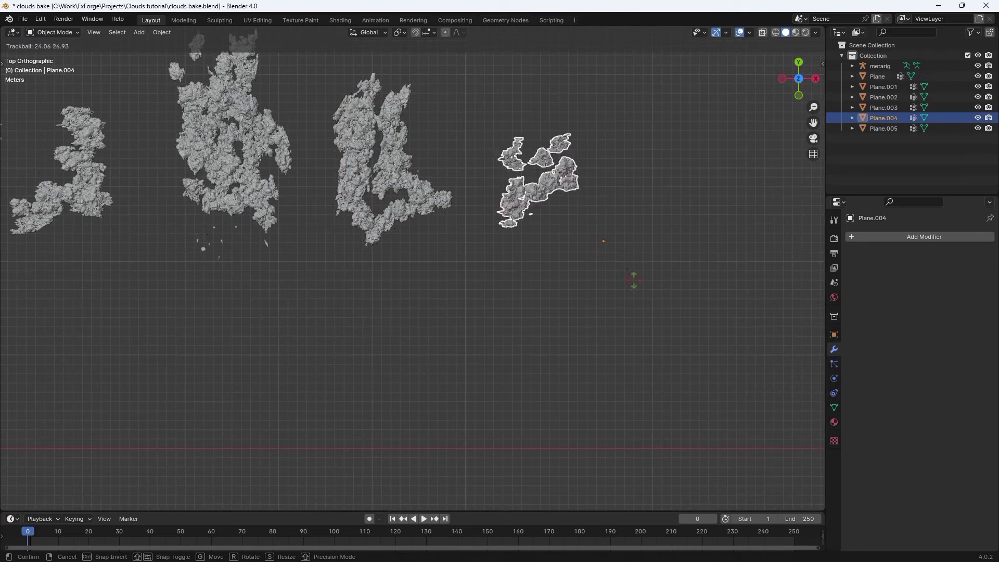
pyautogui.rightClick(664, 246)
# Step: Select all six cloud objects with Plane.005 active and set their origins to the center of mass (surface)
pyautogui.keyDown('shift'); pyautogui.moveTo(458, 197); pyautogui.dragTo(513, 260, button='middle'); pyautogui.keyUp('shift')
pyautogui.scroll(-2, 513, 260)
pyautogui.press('Home')
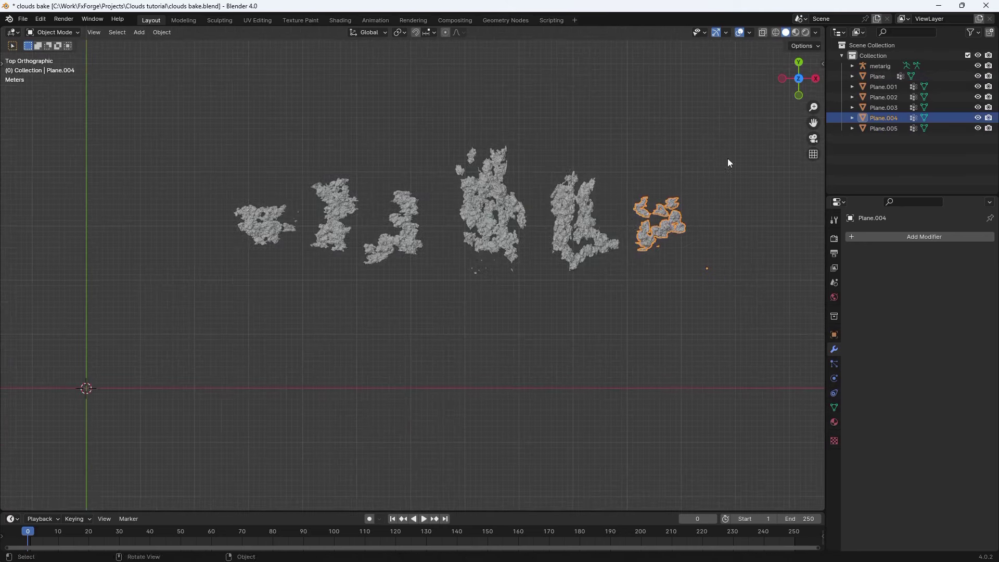
pyautogui.moveTo(727, 158); pyautogui.dragTo(254, 305)
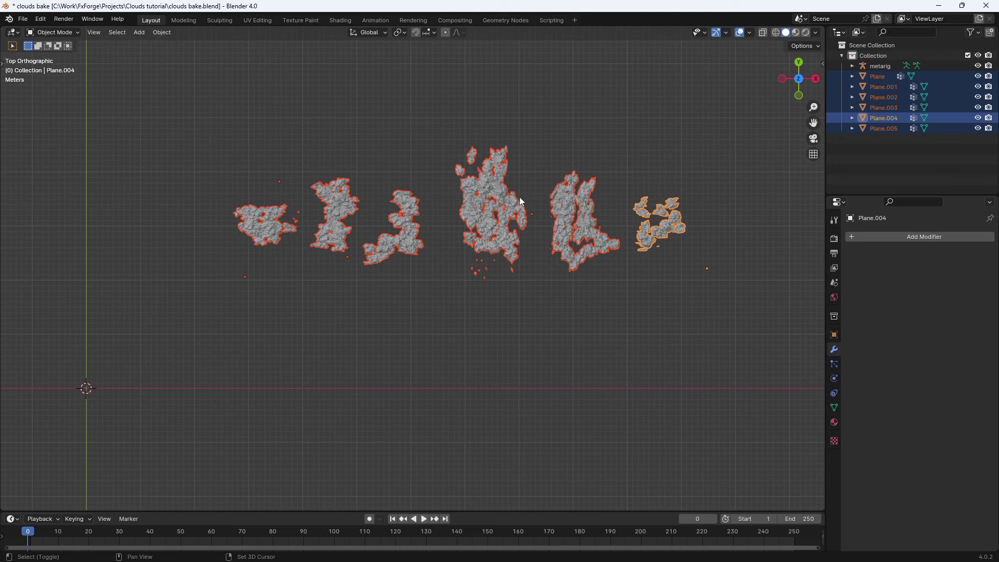
pyautogui.keyDown('shift'); pyautogui.click(483, 219); pyautogui.keyUp('shift')
pyautogui.click(169, 33)
pyautogui.moveTo(199, 51)
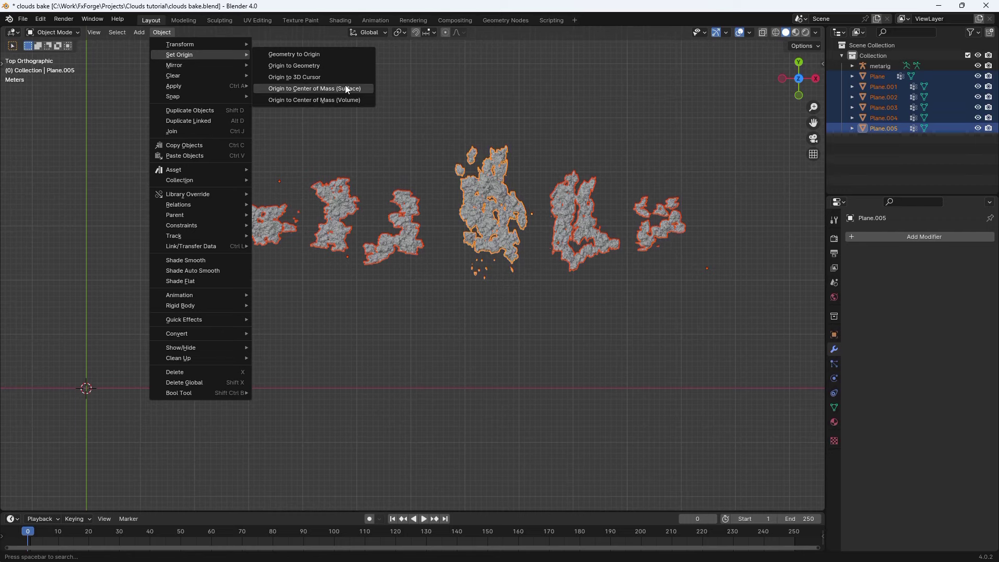
pyautogui.click(321, 90)
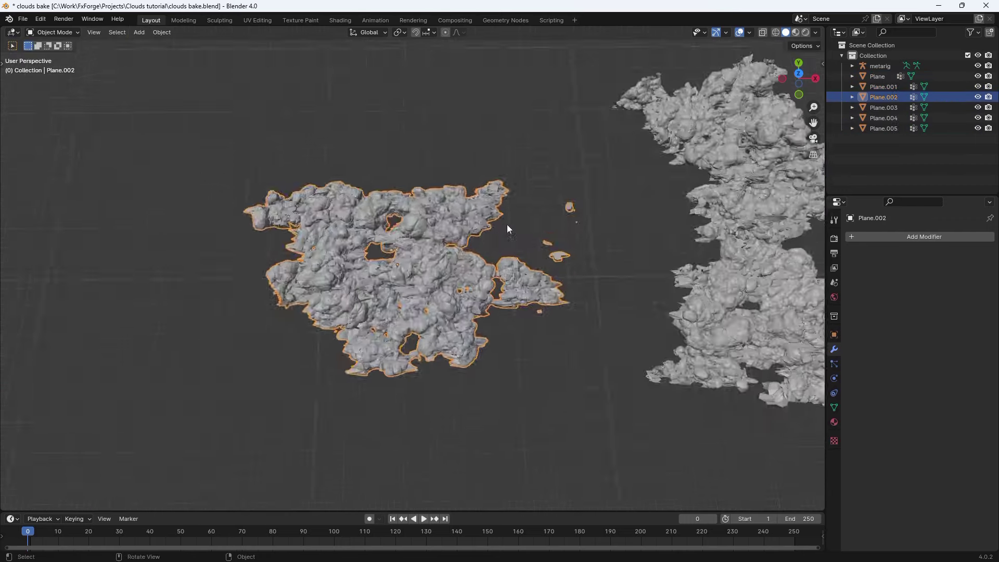
# Step: Isolate Plane.002 by hiding every other object and save the file
pyautogui.hotkey('shift', 'h')
pyautogui.scroll(3, 469, 279)
pyautogui.click(468, 279)
pyautogui.scroll(4, 466, 255)
pyautogui.moveTo(466, 255); pyautogui.dragTo(452, 228, button='middle')
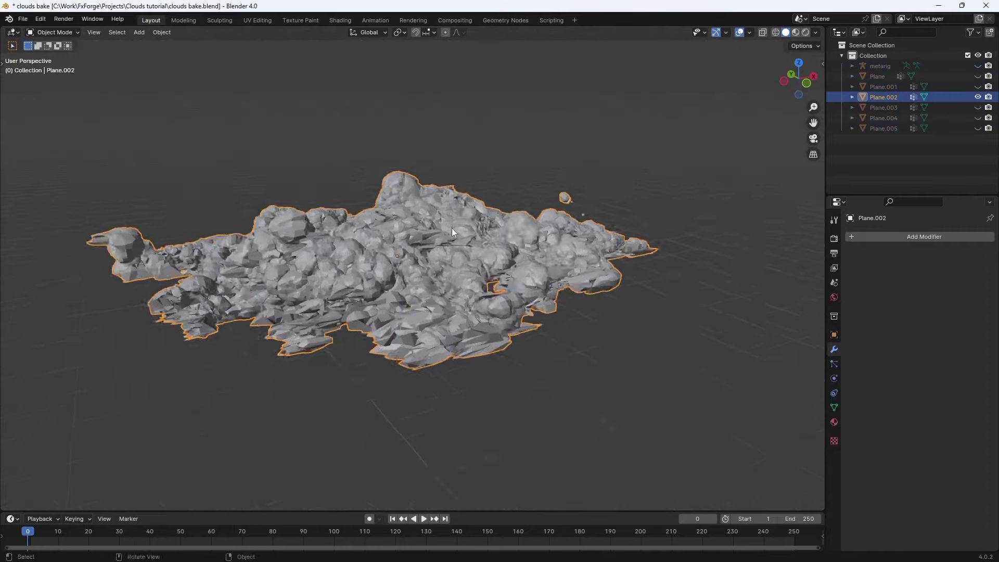
pyautogui.scroll(1, 452, 228)
pyautogui.hotkey('ctrl', 's')
# Step: Add a voxel Remesh modifier to Plane.002 with a voxel size of 0.02 m
pyautogui.click(875, 237)
pyautogui.write('re')
pyautogui.press('Return')
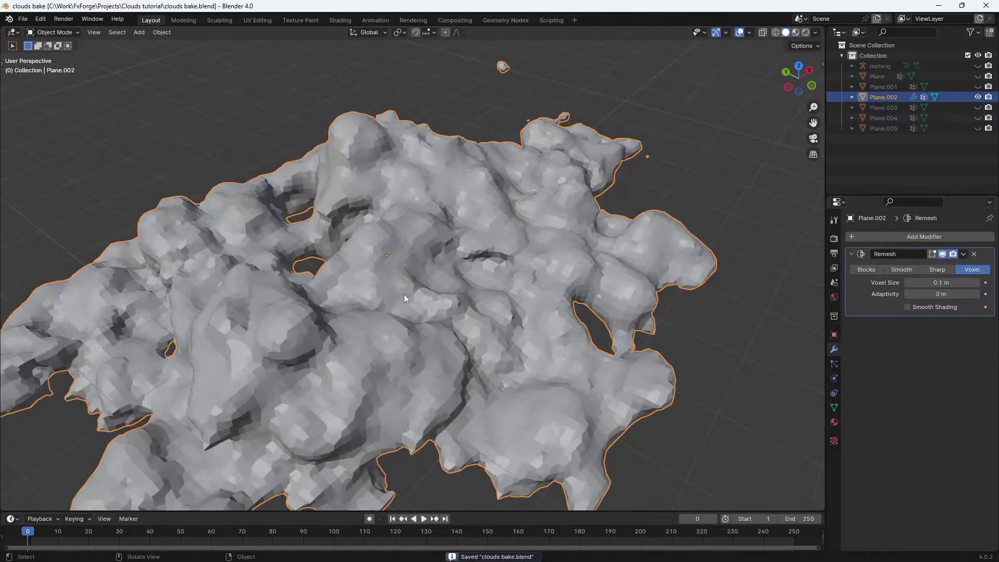
pyautogui.scroll(4, 516, 201)
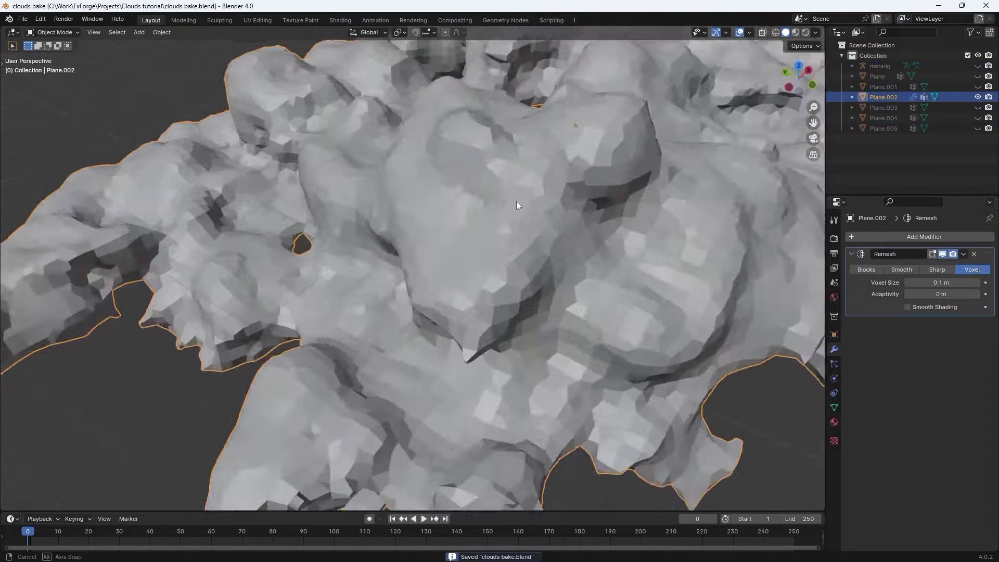
pyautogui.moveTo(516, 201); pyautogui.dragTo(540, 235, button='middle')
pyautogui.scroll(-5, 539, 238)
pyautogui.scroll(4, 508, 241)
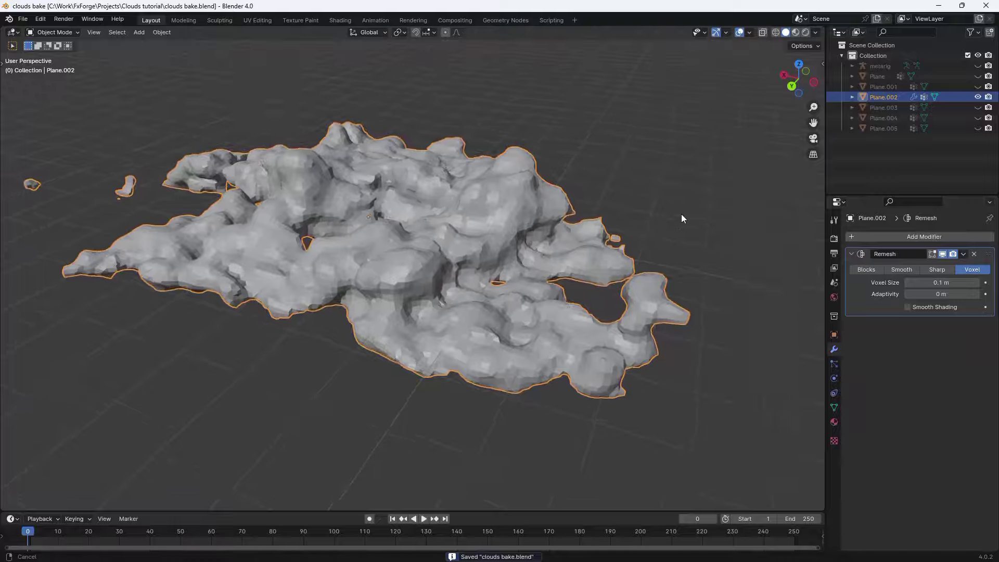
pyautogui.scroll(6, 680, 216)
pyautogui.moveTo(505, 268); pyautogui.dragTo(572, 291, button='middle')
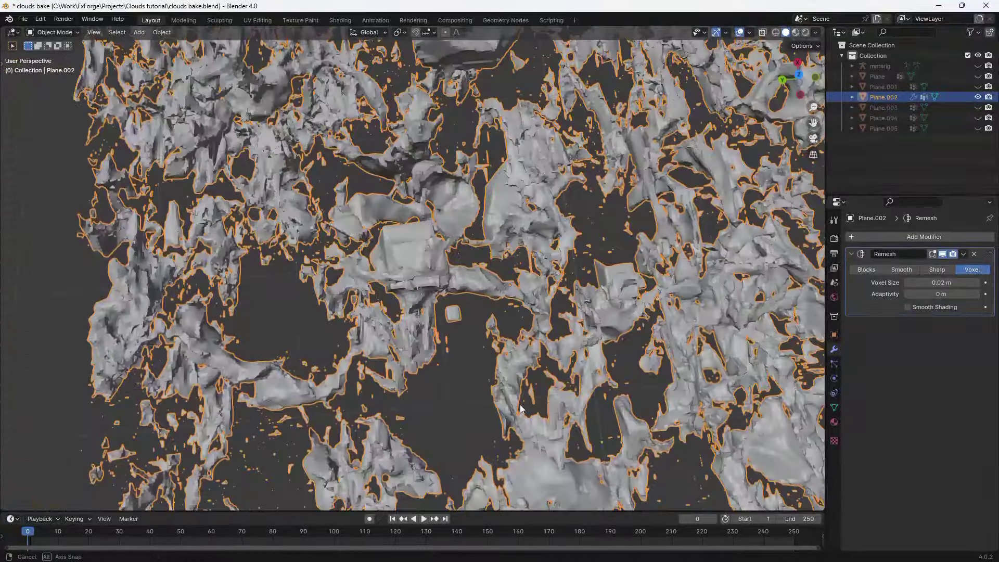
# Step: Turn off the Remesh modifier's viewport display and examine the cloud's original surface
pyautogui.click(942, 253)
pyautogui.scroll(-5, 441, 195)
pyautogui.scroll(3, 434, 167)
pyautogui.moveTo(441, 195); pyautogui.dragTo(551, 281, button='middle')
# Step: Add a Solidify modifier with 0.1 m thickness and place it above Remesh in the stack
pyautogui.click(894, 235)
pyautogui.write('s')
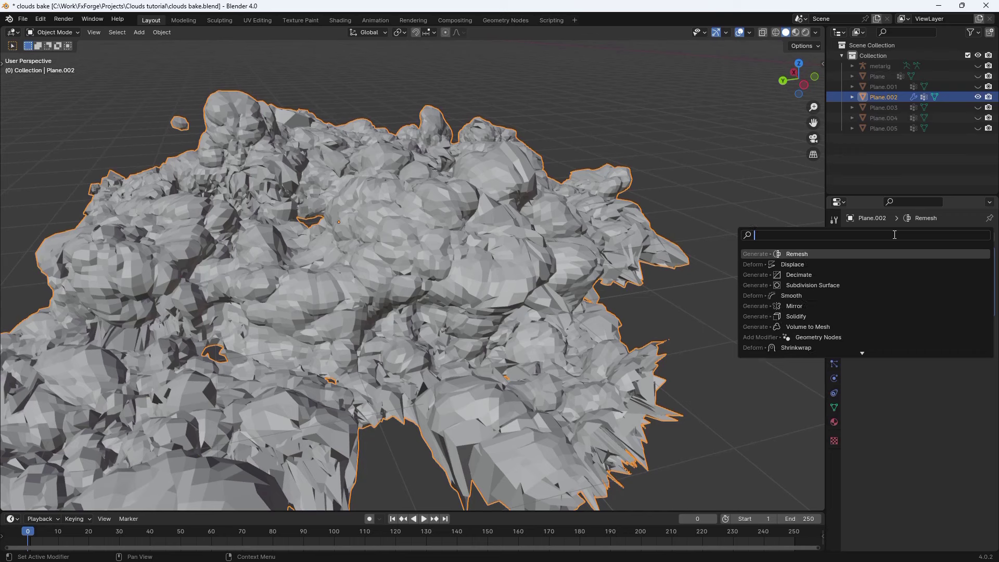
pyautogui.press('BackSpace')
pyautogui.write('soli')
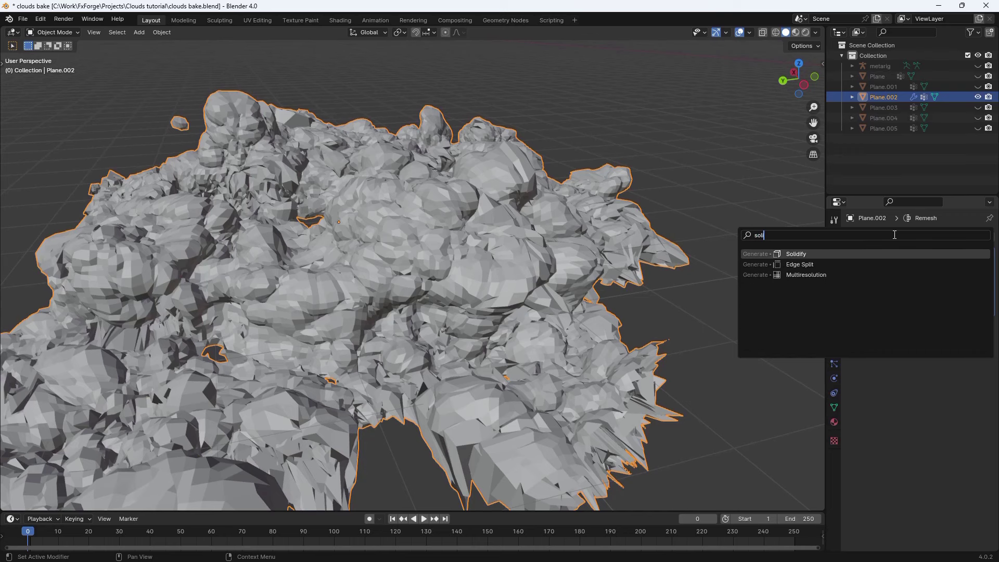
pyautogui.press('Return')
pyautogui.moveTo(988, 324); pyautogui.dragTo(988, 253)
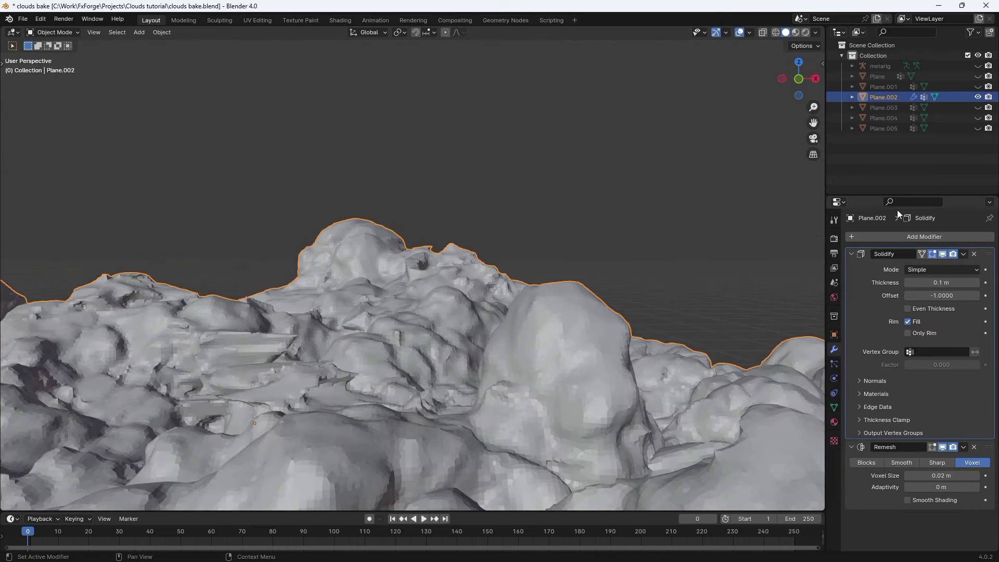
# Step: Add a Displace modifier with a new Clouds texture of depth 24 and a strength of 0.5
pyautogui.click(910, 237)
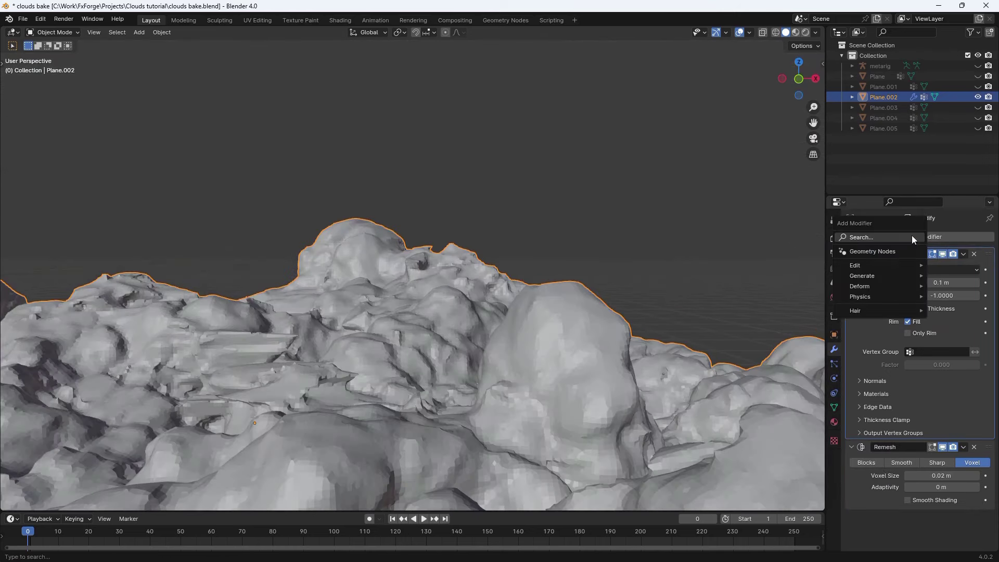
pyautogui.write('dis')
pyautogui.press('Return')
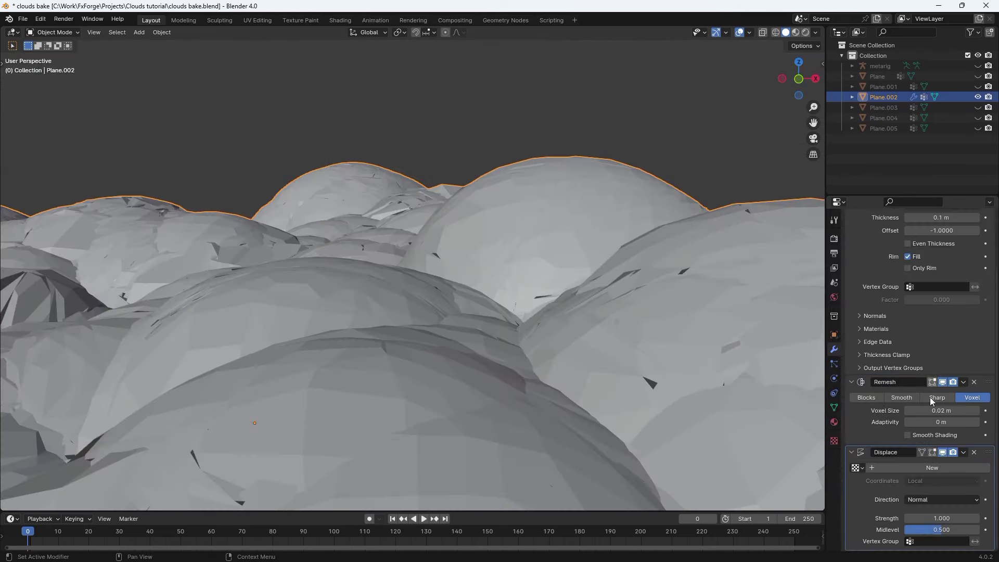
pyautogui.click(970, 469)
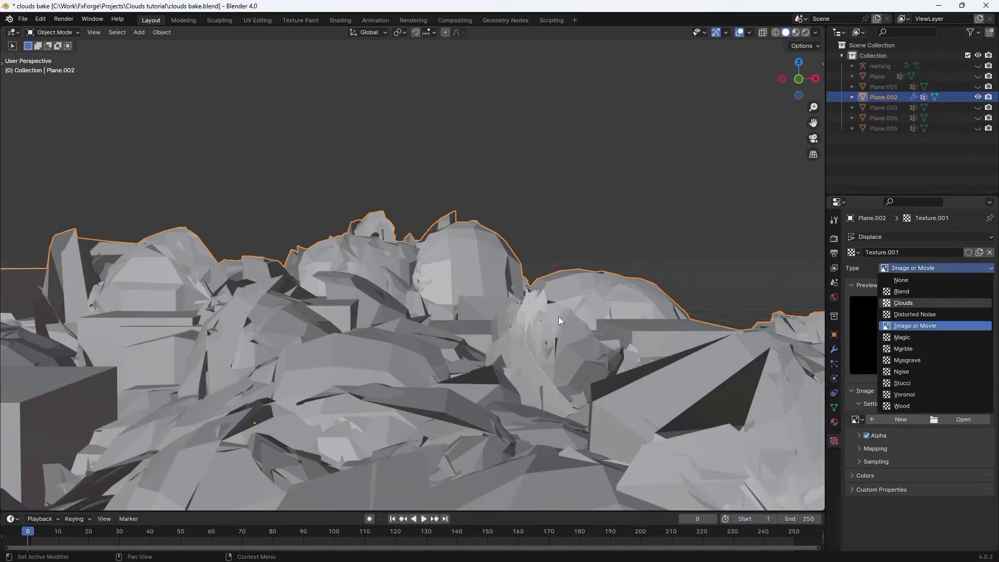
pyautogui.keyDown('shift'); pyautogui.moveTo(558, 316); pyautogui.dragTo(563, 262, button='middle'); pyautogui.keyUp('shift')
pyautogui.moveTo(703, 322); pyautogui.dragTo(706, 363, button='middle')
pyautogui.moveTo(947, 451)
pyautogui.mouseDown()
pyautogui.moveTo(973, 452)
pyautogui.moveTo(942, 464)
pyautogui.mouseUp()
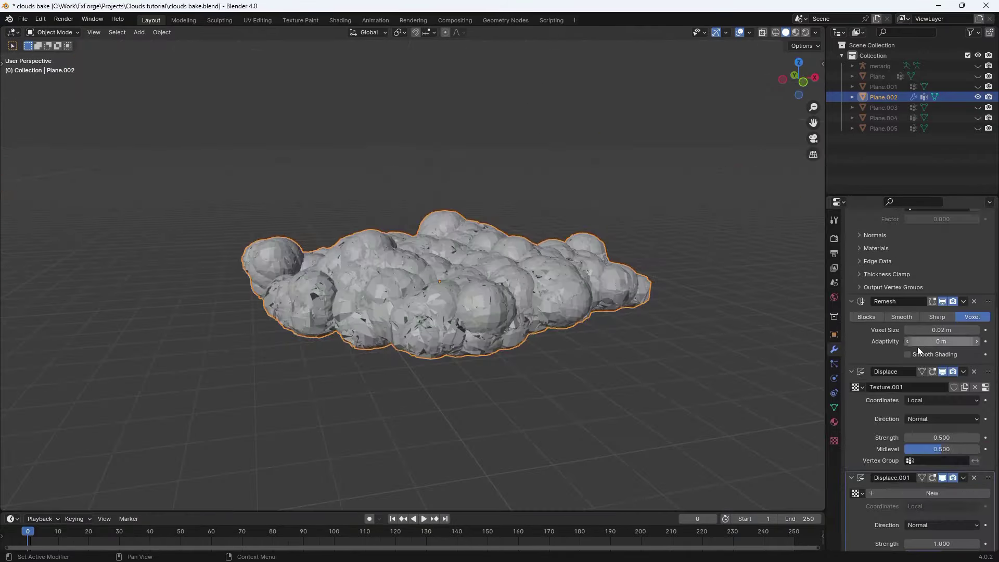
# Step: Set the second Displace modifier's strength to 0.01 and toggle its viewport display to compare the surface
pyautogui.scroll(-1, 917, 347)
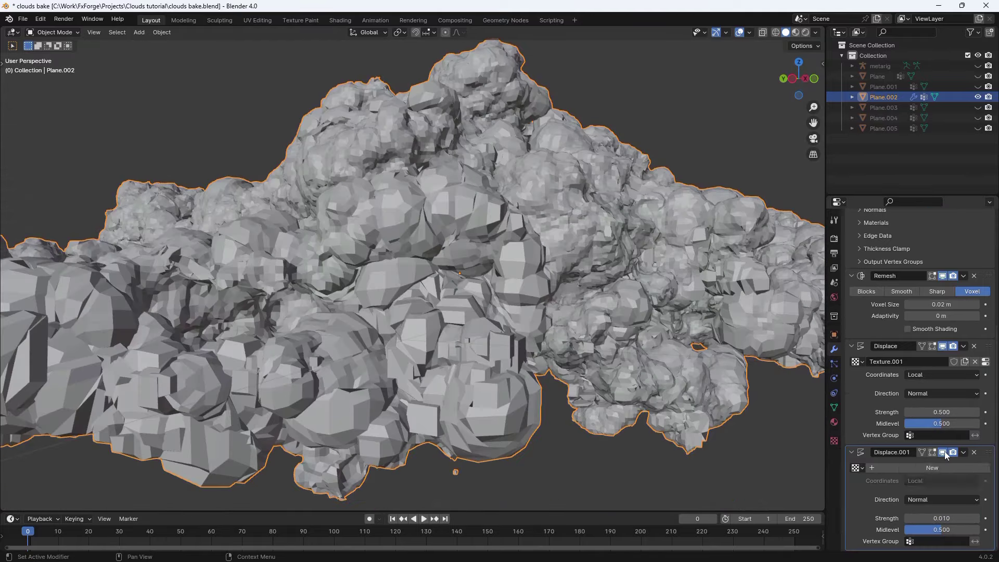
pyautogui.click(943, 451)
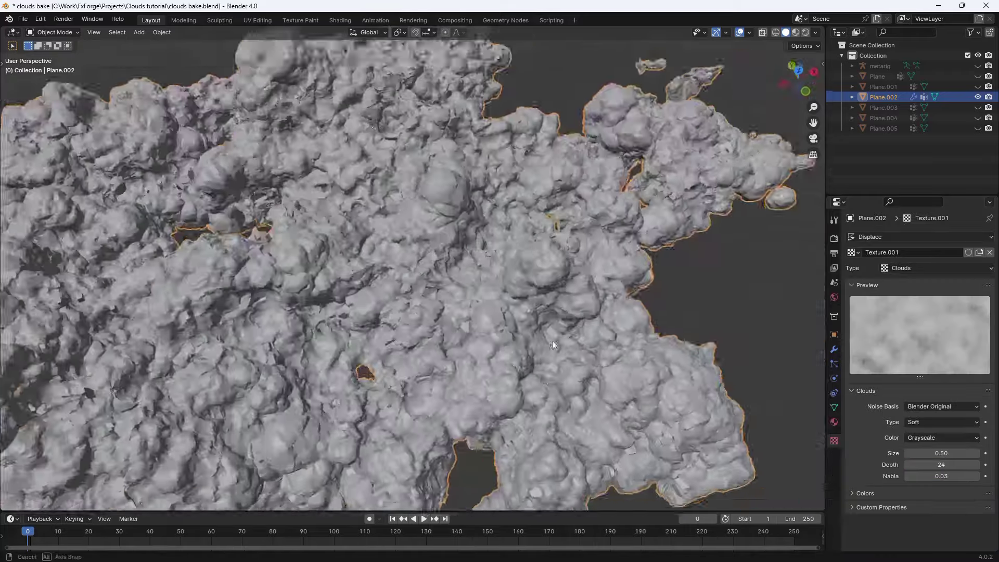
# Step: Change the noise size of Texture.001 and examine the displaced cloud surface
pyautogui.moveTo(551, 340); pyautogui.dragTo(687, 333, button='middle')
pyautogui.doubleClick(956, 453)
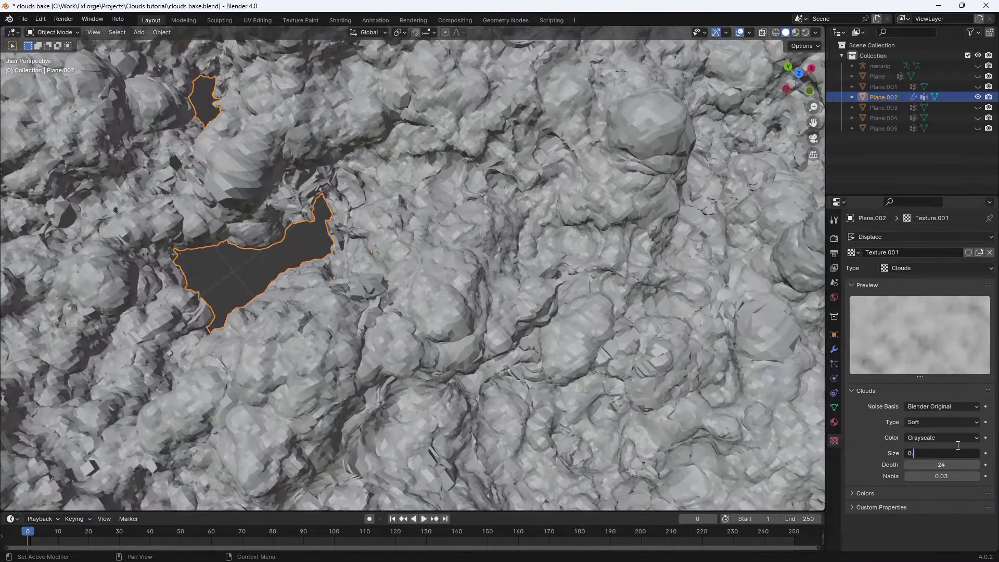
pyautogui.press('Return')
pyautogui.moveTo(442, 298); pyautogui.dragTo(750, 295, button='middle')
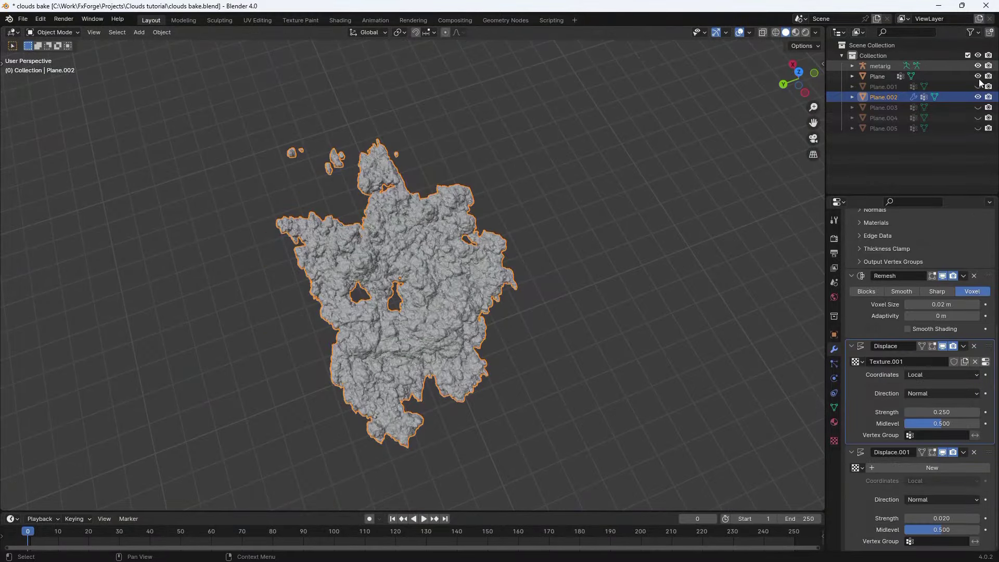
# Step: Unhide the remaining cloud objects and bring the whole row into view
pyautogui.moveTo(977, 86); pyautogui.dragTo(978, 119)
pyautogui.scroll(-6, 513, 193)
pyautogui.moveTo(513, 192); pyautogui.dragTo(608, 198, button='middle')
# Step: Circle-select the five cloud objects that have no modifiers
pyautogui.press('c')
pyautogui.scroll(-1, 208, 245)
pyautogui.moveTo(213, 245)
pyautogui.mouseDown()
pyautogui.moveTo(541, 252)
pyautogui.moveTo(655, 240)
pyautogui.mouseUp()
pyautogui.rightClick(652, 241)
pyautogui.keyDown('shift'); pyautogui.moveTo(652, 241); pyautogui.dragTo(417, 252, button='middle'); pyautogui.keyUp('shift')
pyautogui.press('c')
pyautogui.click(442, 233)
pyautogui.rightClick(456, 232)
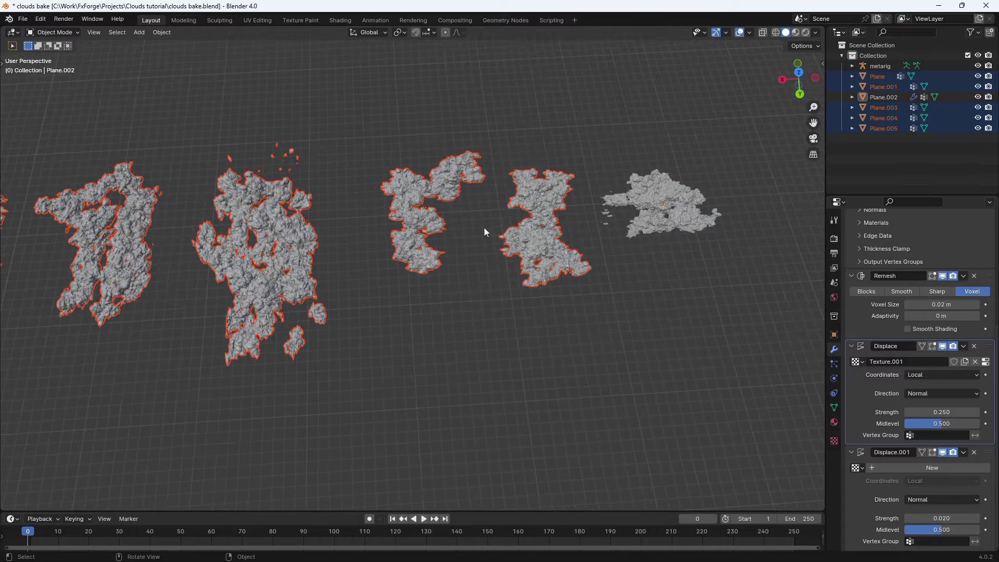
# Step: Select only Plane.002 and review its modifier stack alongside the other clouds
pyautogui.click(669, 210)
pyautogui.keyDown('shift'); pyautogui.moveTo(669, 210); pyautogui.dragTo(520, 255, button='middle'); pyautogui.keyUp('shift')
pyautogui.scroll(2, 604, 255)
pyautogui.scroll(-8, 400, 254)
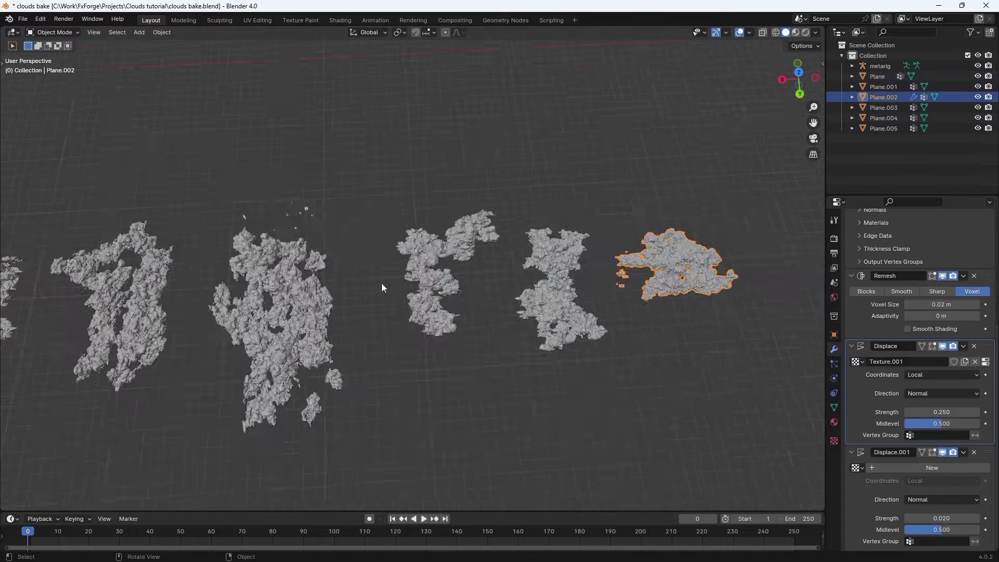
pyautogui.scroll(4, 437, 286)
pyautogui.scroll(8, 885, 326)
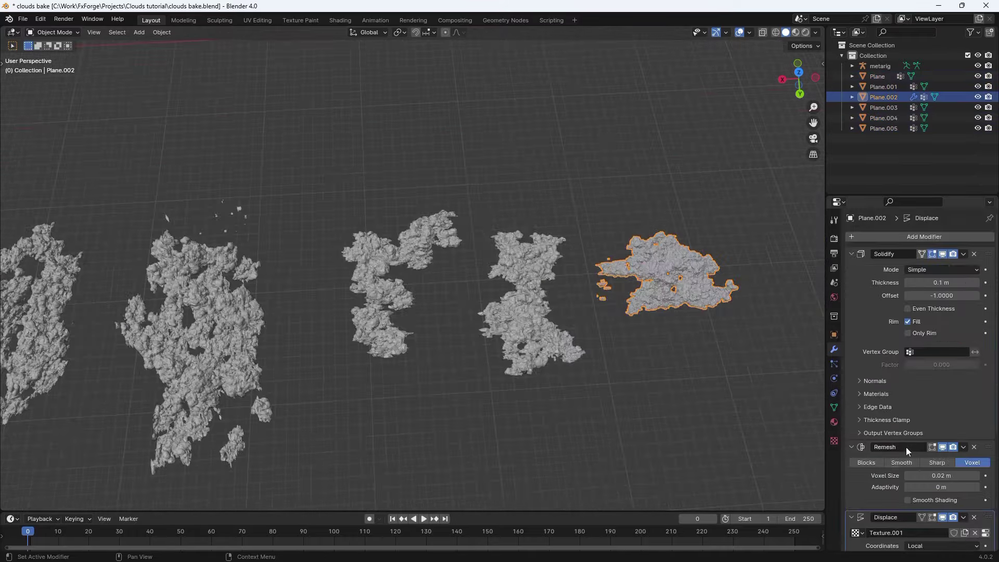
pyautogui.scroll(-3, 618, 312)
pyautogui.moveTo(618, 312); pyautogui.dragTo(598, 310, button='middle')
pyautogui.keyDown('shift'); pyautogui.moveTo(233, 242); pyautogui.dragTo(327, 259, button='middle'); pyautogui.keyUp('shift')
pyautogui.moveTo(200, 196); pyautogui.dragTo(559, 371)
pyautogui.scroll(4, 541, 326)
pyautogui.moveTo(548, 330); pyautogui.dragTo(495, 319, button='middle')
pyautogui.scroll(-5, 495, 319)
pyautogui.hotkey('alt', 'a')
# Step: Select the five unmodified clouds in wireframe, add Plane.002 as the active object and return to solid display
pyautogui.hotkey('shift', 'z')
pyautogui.press('c')
pyautogui.click(349, 210)
pyautogui.moveTo(349, 210); pyautogui.dragTo(563, 273)
pyautogui.rightClick(563, 273)
pyautogui.hotkey('shift', 'z')
pyautogui.scroll(2, 720, 307)
pyautogui.keyDown('shift'); pyautogui.moveTo(719, 307); pyautogui.dragTo(513, 268, button='middle'); pyautogui.keyUp('shift')
pyautogui.keyDown('shift'); pyautogui.click(513, 269); pyautogui.keyUp('shift')
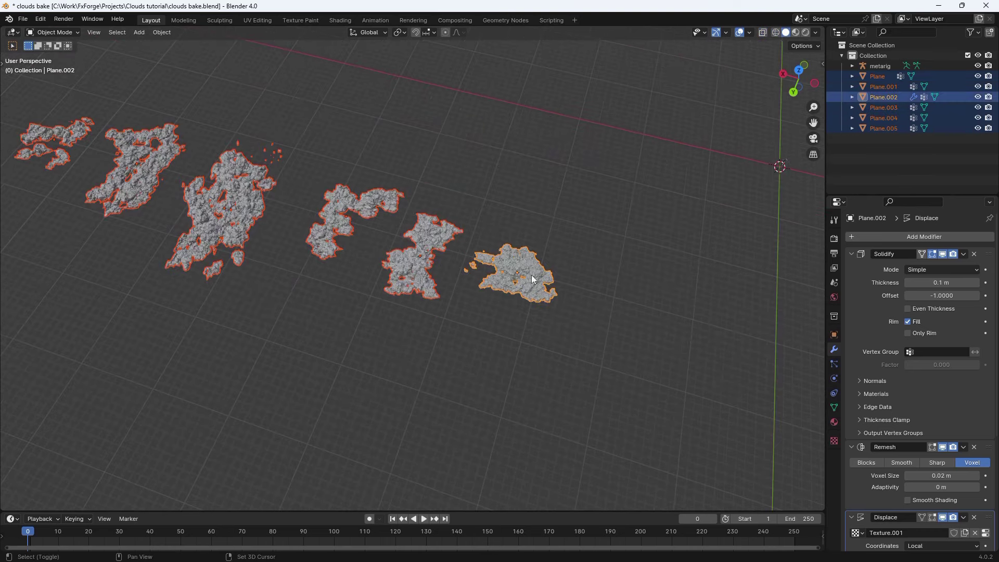
pyautogui.scroll(-7, 946, 265)
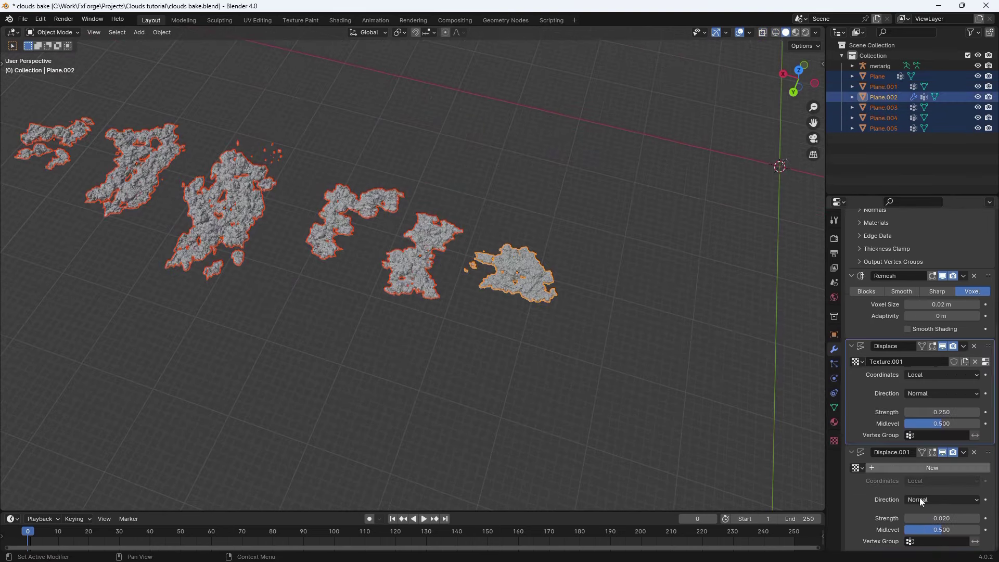
# Step: Copy the modifiers from Plane.002 to the five other selected clouds
pyautogui.scroll(4, 587, 304)
pyautogui.hotkey('ctrl', 'l')
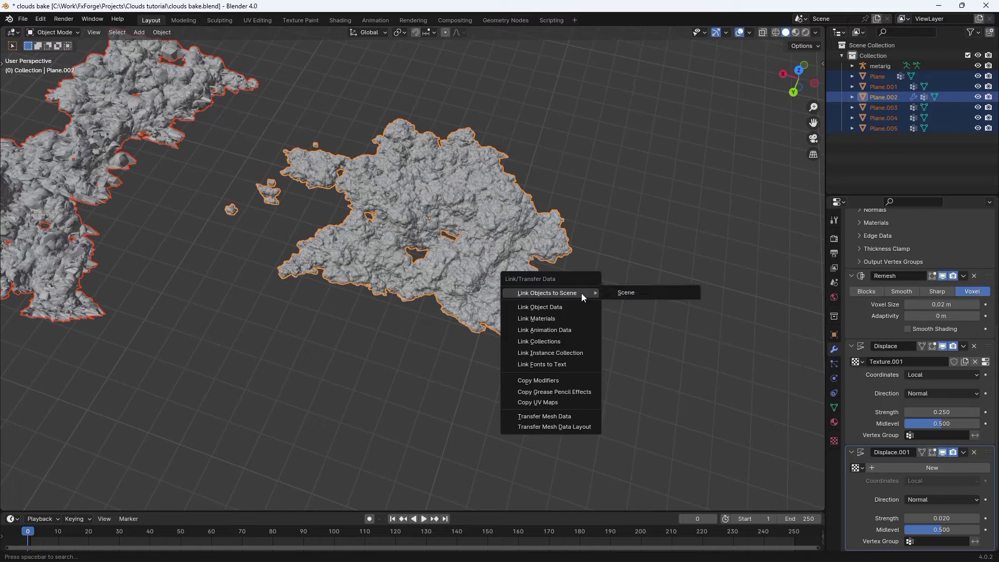
pyautogui.click(568, 380)
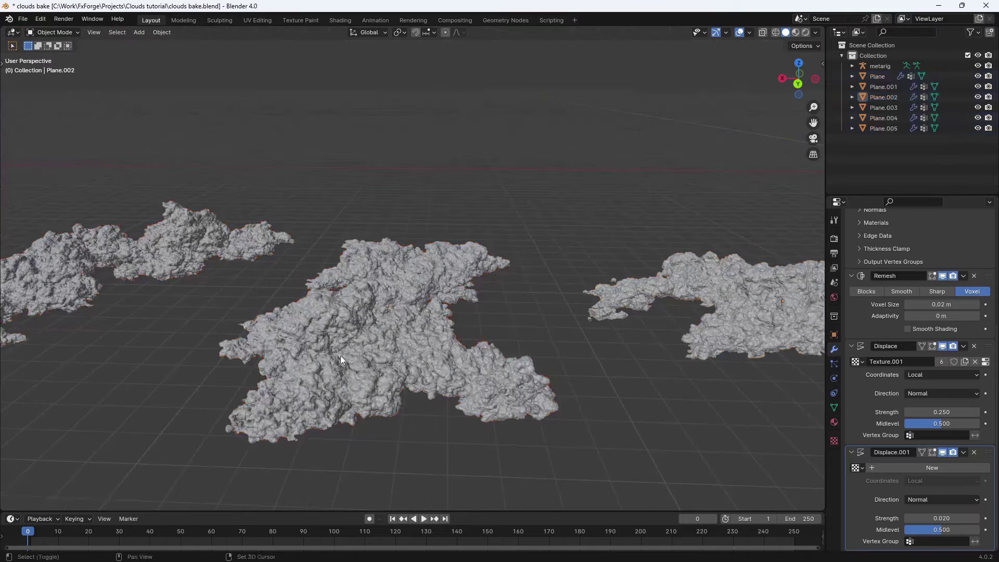
pyautogui.keyDown('shift'); pyautogui.moveTo(341, 355); pyautogui.dragTo(554, 164, button='middle'); pyautogui.keyUp('shift')
pyautogui.scroll(2, 554, 327)
pyautogui.moveTo(641, 199); pyautogui.dragTo(261, 241, button='middle')
# Step: Select all the clouds and apply their modifiers to the meshes
pyautogui.click(701, 241)
pyautogui.scroll(-5, 260, 240)
pyautogui.press('a')
pyautogui.moveTo(312, 268); pyautogui.dragTo(513, 241, button='middle')
pyautogui.scroll(3, 513, 242)
pyautogui.hotkey('ctrl', 'a')
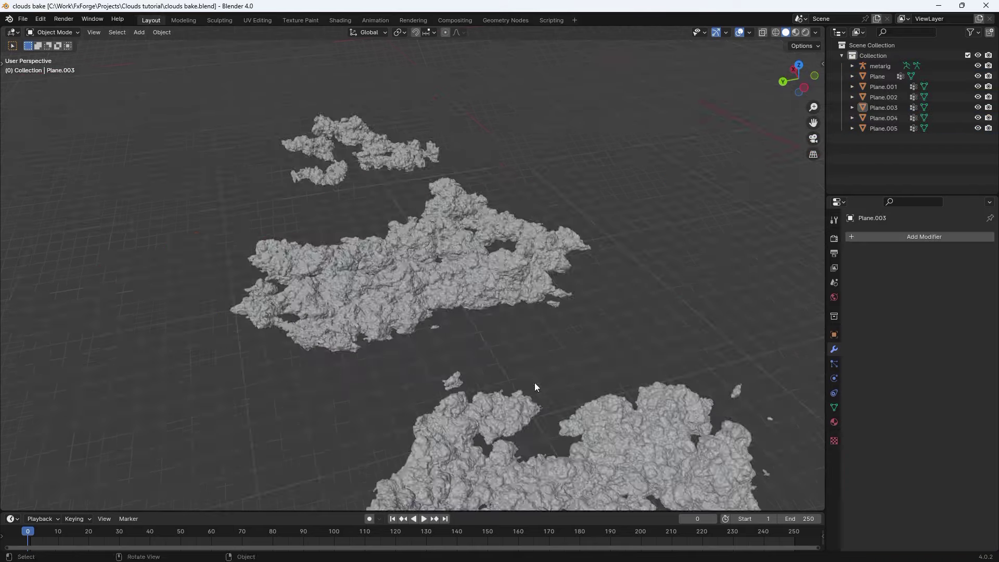
# Step: Inspect the applied cloud meshes up close and from afar across the whole row
pyautogui.scroll(-4, 535, 382)
pyautogui.moveTo(535, 382); pyautogui.dragTo(692, 421, button='middle')
pyautogui.scroll(4, 692, 421)
pyautogui.scroll(-5, 616, 305)
pyautogui.scroll(3, 647, 225)
pyautogui.click(661, 236)
pyautogui.press('KP_Decimal')
pyautogui.scroll(4, 661, 237)
pyautogui.scroll(-8, 442, 270)
pyautogui.moveTo(291, 277); pyautogui.dragTo(324, 229, button='middle')
pyautogui.moveTo(325, 230); pyautogui.dragTo(809, 364)
pyautogui.moveTo(810, 364); pyautogui.dragTo(477, 246, button='middle')
pyautogui.scroll(-3, 419, 259)
pyautogui.scroll(3, 444, 229)
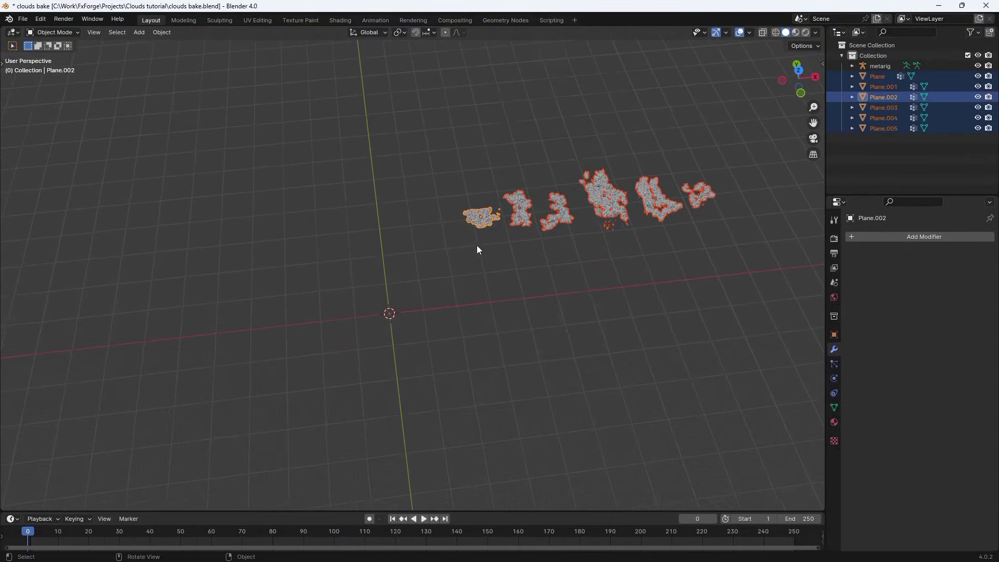
# Step: Deselect the clouds and add a cube mesh at the world origin
pyautogui.scroll(2, 477, 245)
pyautogui.click(363, 322)
pyautogui.moveTo(363, 322); pyautogui.dragTo(362, 261, button='middle')
pyautogui.hotkey('shift', 'a')
pyautogui.moveTo(358, 272)
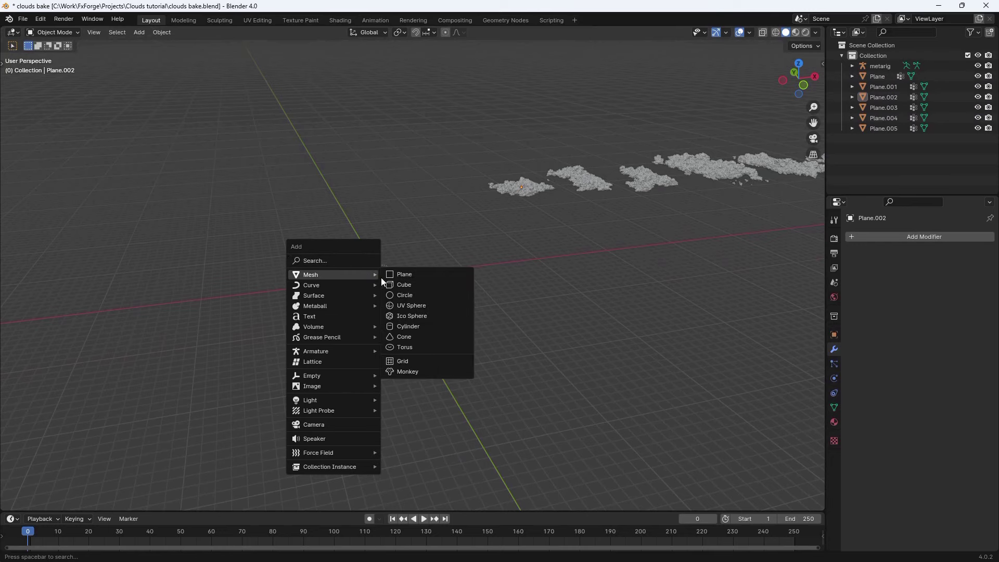
pyautogui.click(416, 284)
# Step: Scale the cube uniformly by about 1.41, and widen it by about 4.15 in X and Y with Z locked
pyautogui.scroll(5, 382, 276)
pyautogui.press('KP_1')
pyautogui.scroll(-6, 449, 267)
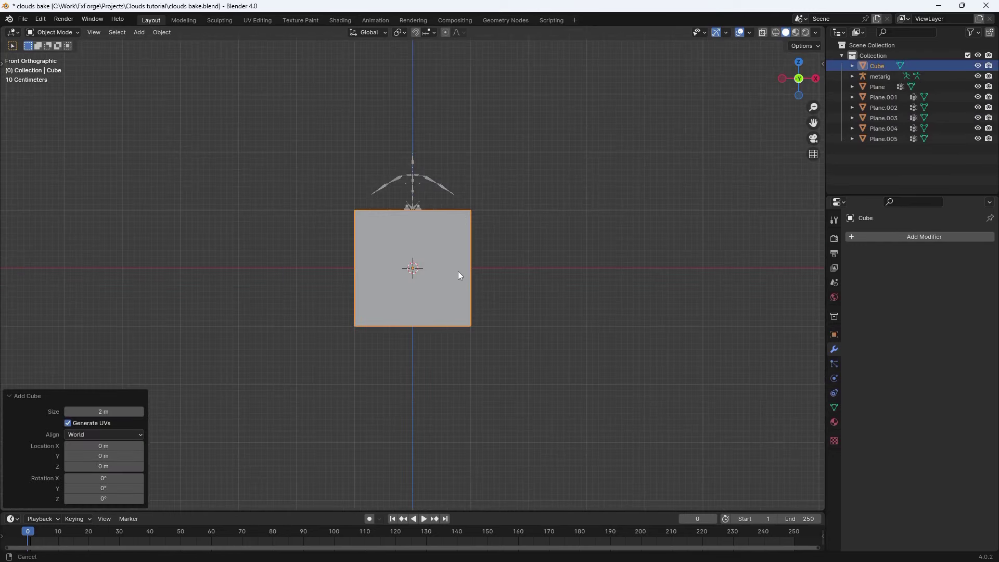
pyautogui.keyDown('shift'); pyautogui.moveTo(458, 271); pyautogui.dragTo(438, 285, button='middle'); pyautogui.keyUp('shift')
pyautogui.press('s')
pyautogui.hotkey('shift', 'z')
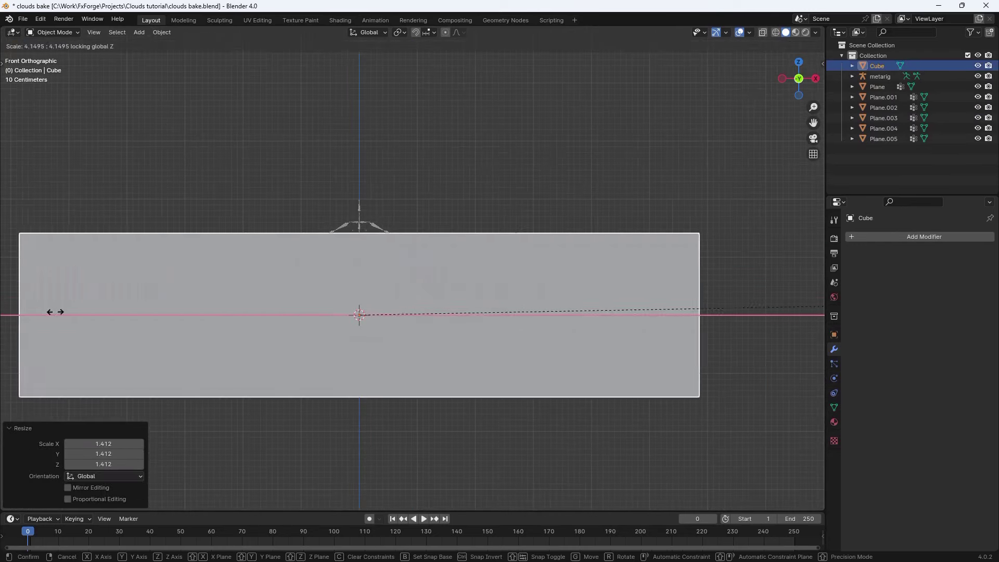
pyautogui.click(49, 312)
pyautogui.scroll(-8, 519, 333)
pyautogui.moveTo(519, 334); pyautogui.dragTo(617, 246, button='middle')
# Step: Move the Plane.002 cloud to the 3D cursor at the world origin, inside the cube
pyautogui.click(497, 168)
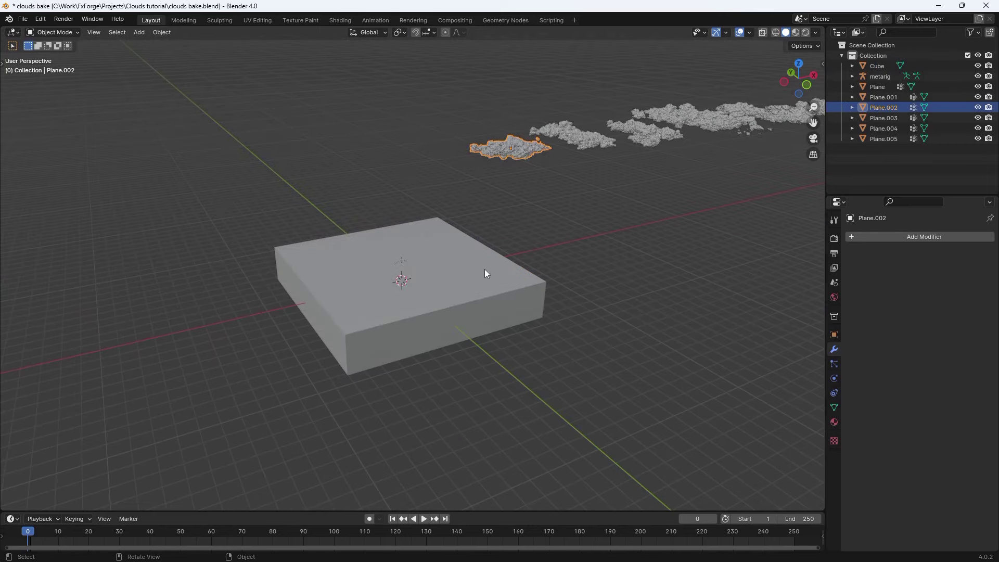
pyautogui.press('KP_7')
pyautogui.press('r')
pyautogui.click(429, 243)
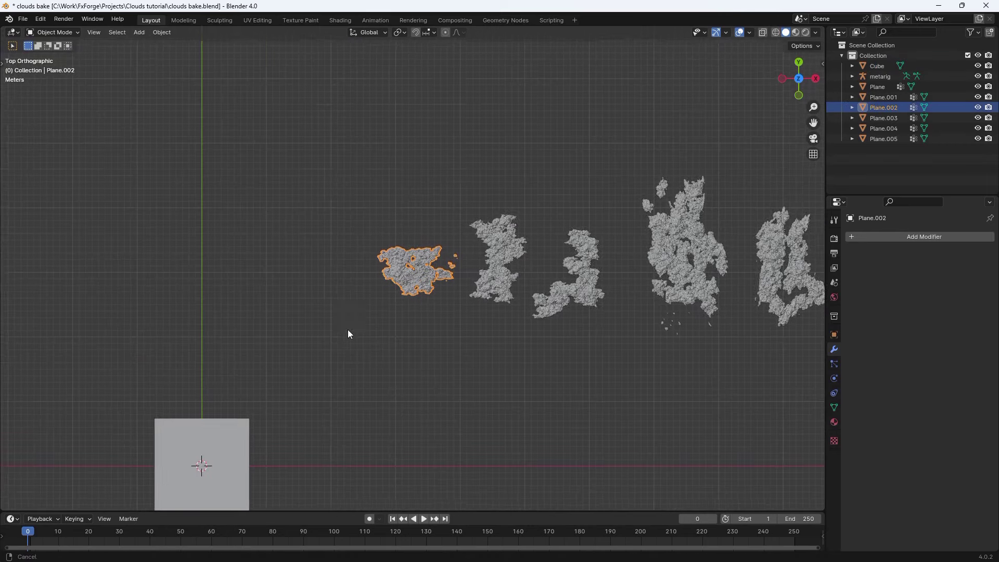
pyautogui.keyDown('shift'); pyautogui.moveTo(347, 333); pyautogui.dragTo(416, 291, button='middle'); pyautogui.keyUp('shift')
pyautogui.click(565, 234)
pyautogui.click(489, 221)
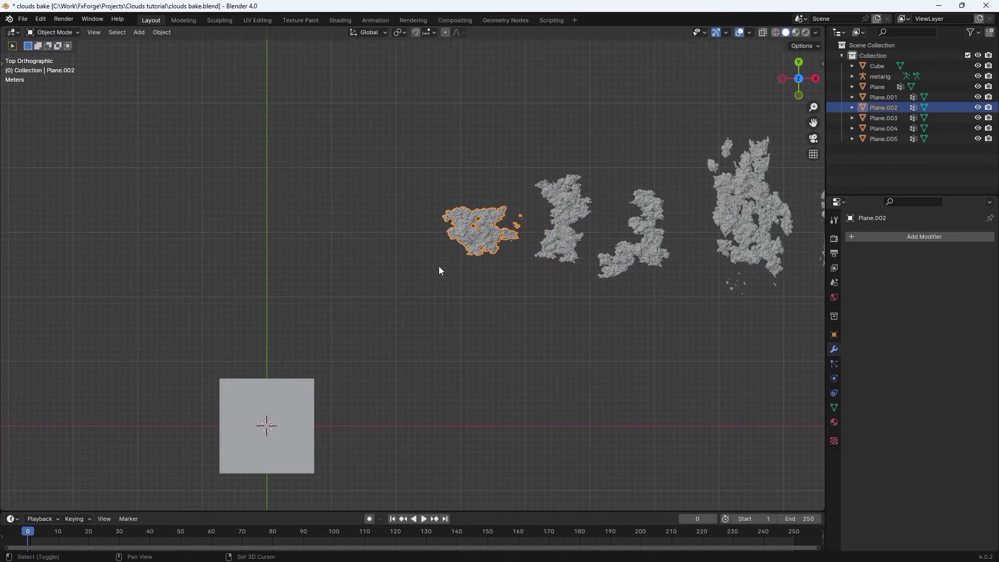
pyautogui.hotkey('shift', 's')
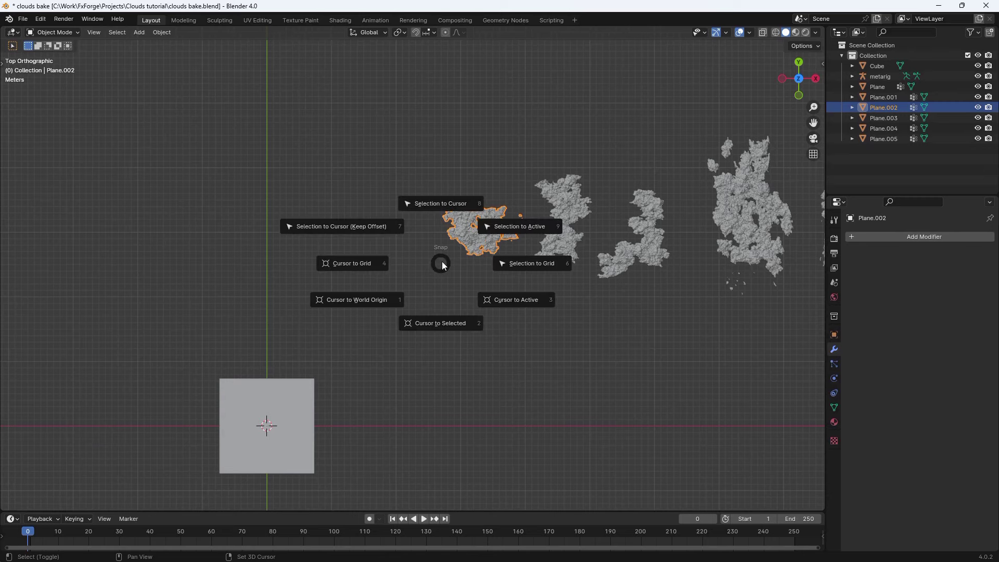
pyautogui.click(438, 197)
pyautogui.keyDown('shift'); pyautogui.moveTo(319, 446); pyautogui.dragTo(529, 265, button='middle'); pyautogui.keyUp('shift')
pyautogui.scroll(3, 529, 264)
# Step: In wireframe, raise the cube about 0.45 m and scale it by about 1.21 along Z to enclose the cloud's height
pyautogui.click(517, 269)
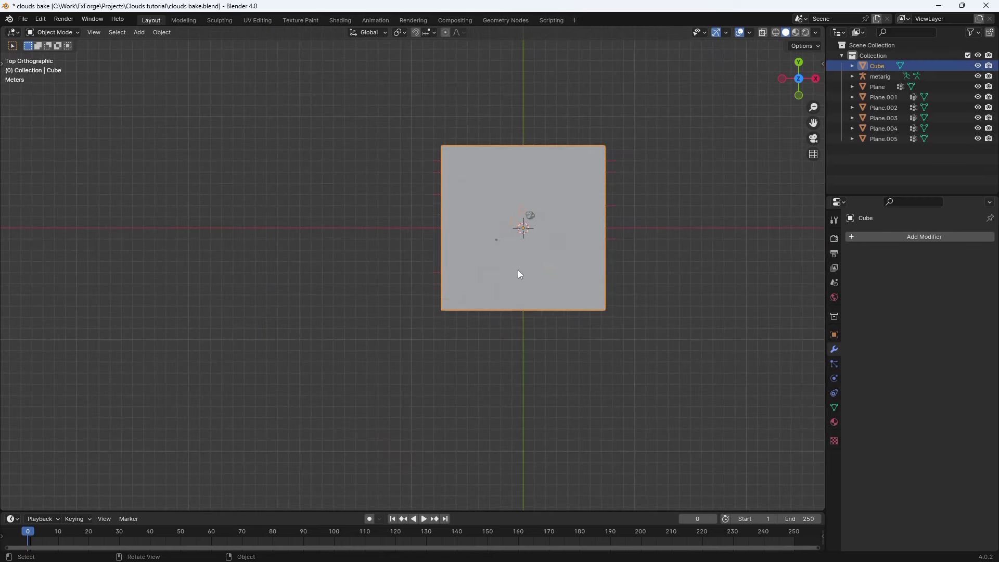
pyautogui.press('KP_1')
pyautogui.press('z')
pyautogui.click(386, 276)
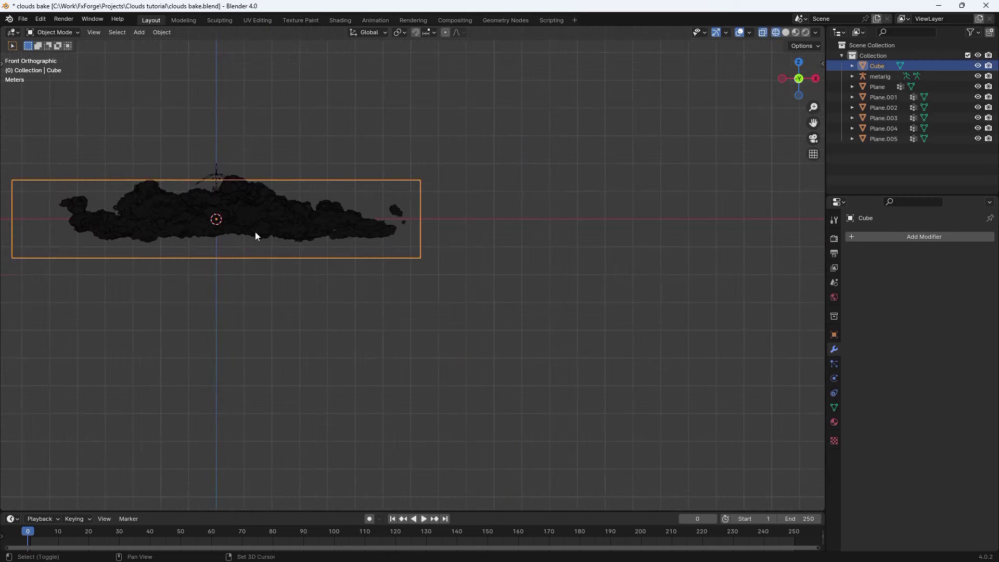
pyautogui.keyDown('shift'); pyautogui.moveTo(255, 237); pyautogui.dragTo(495, 314, button='middle'); pyautogui.keyUp('shift')
pyautogui.scroll(2, 496, 315)
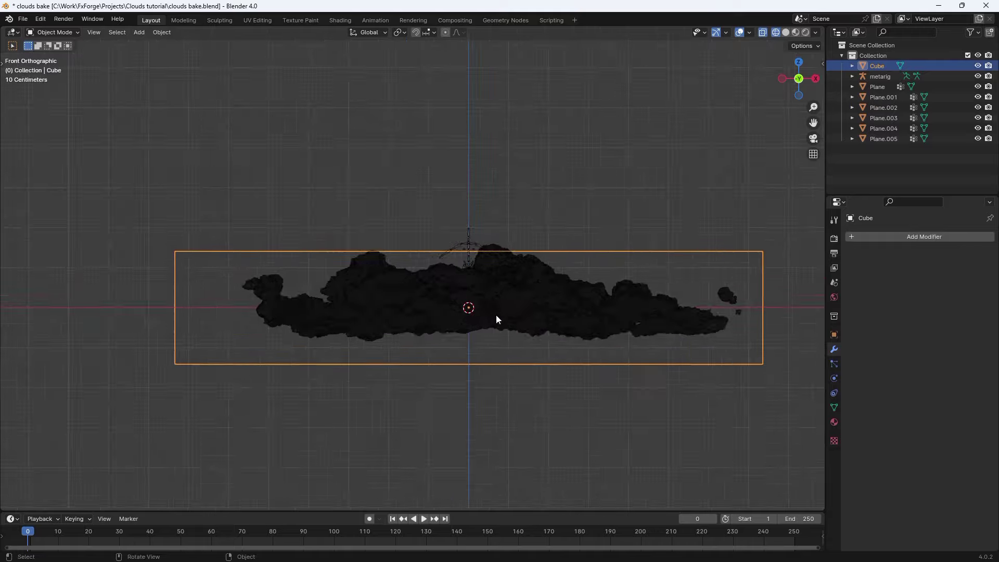
pyautogui.scroll(-3, 499, 315)
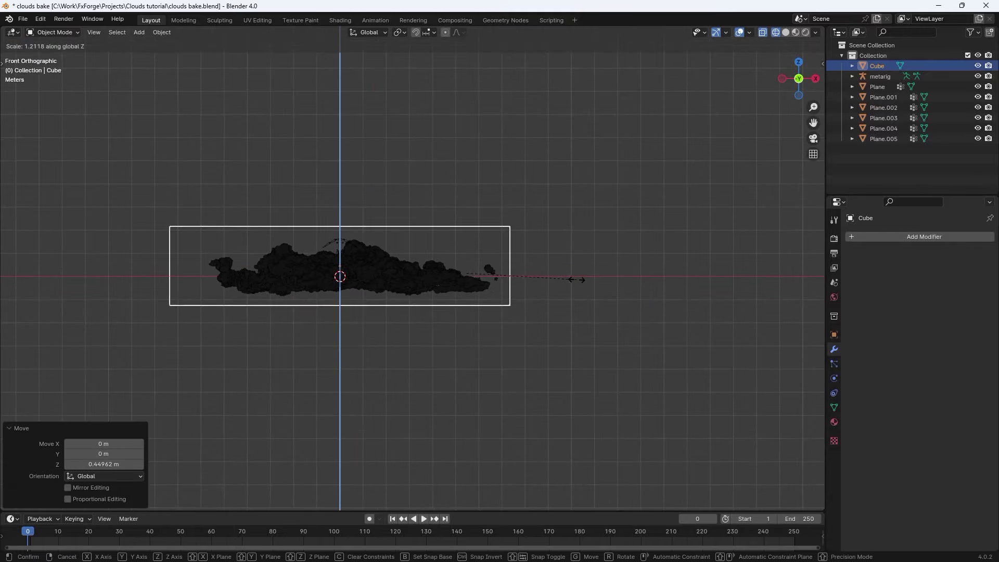
pyautogui.click(577, 280)
# Step: Scale the cube along X and reposition it in X and Z to fit around the cloud's length
pyautogui.press('g')
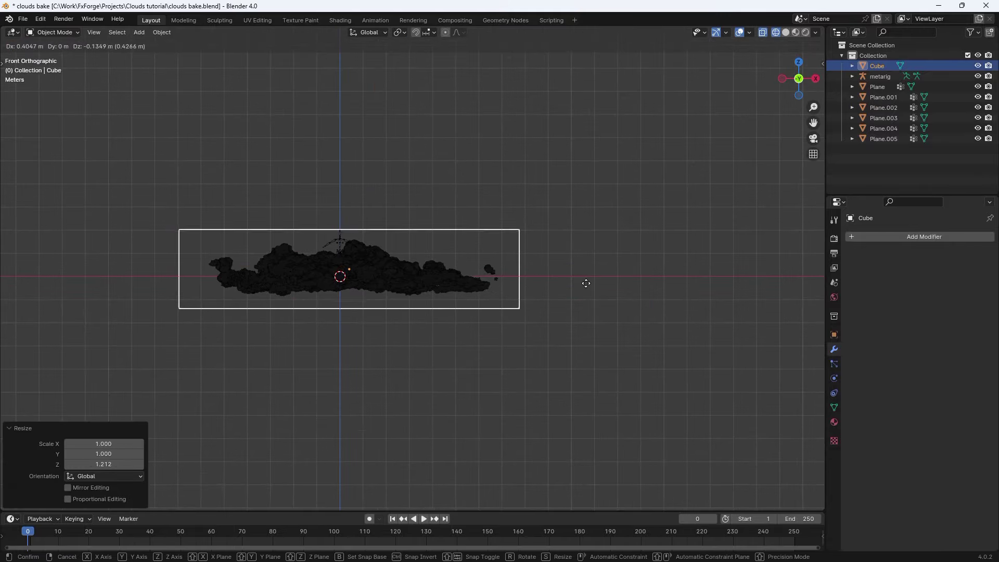
pyautogui.click(585, 282)
pyautogui.press('s')
pyautogui.press('x')
pyautogui.click(568, 272)
pyautogui.press('g')
pyautogui.press('z')
pyautogui.click(503, 266)
pyautogui.press('g')
pyautogui.press('x')
pyautogui.click(505, 261)
# Step: Scale the cube along Y and move it about -0.22 m in Y to frame the cloud, returning to solid display
pyautogui.press('KP_7')
pyautogui.press('s')
pyautogui.press('y')
pyautogui.click(598, 221)
pyautogui.press('g')
pyautogui.press('y')
pyautogui.click(654, 224)
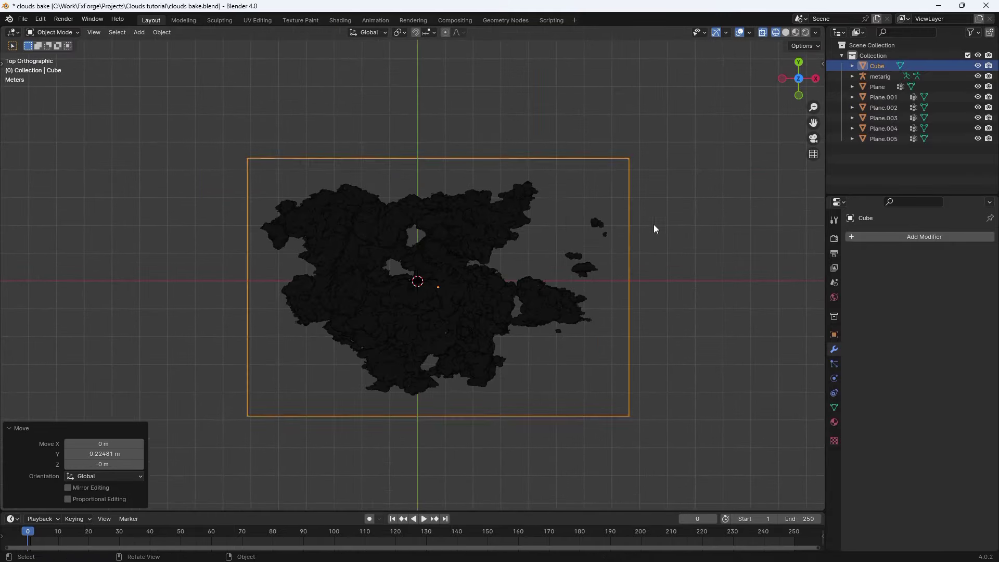
pyautogui.click(654, 224)
pyautogui.moveTo(653, 223); pyautogui.dragTo(595, 163, button='middle')
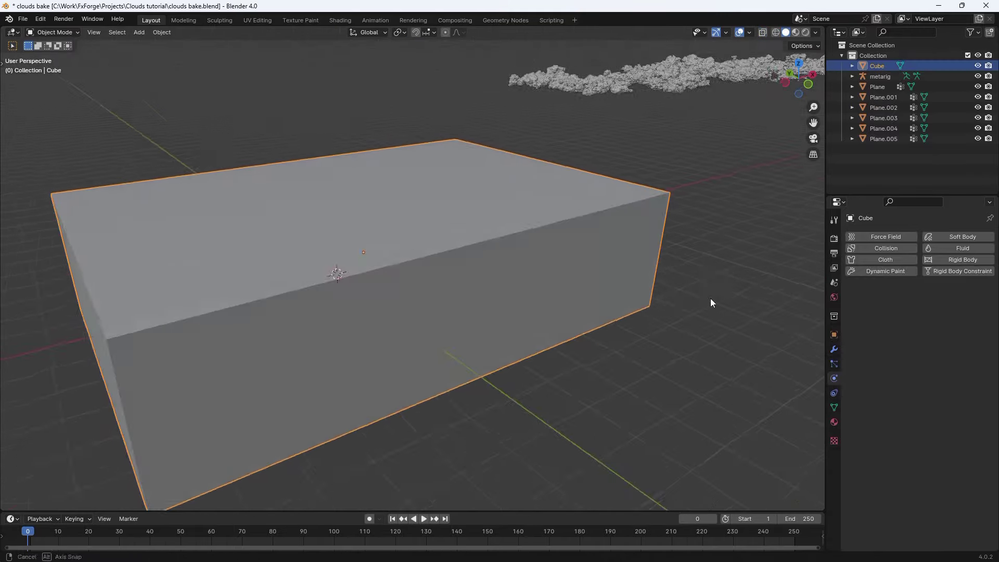
# Step: Add Fluid physics to the cube and set its type to Domain
pyautogui.moveTo(710, 298); pyautogui.dragTo(713, 295, button='middle')
pyautogui.click(723, 299)
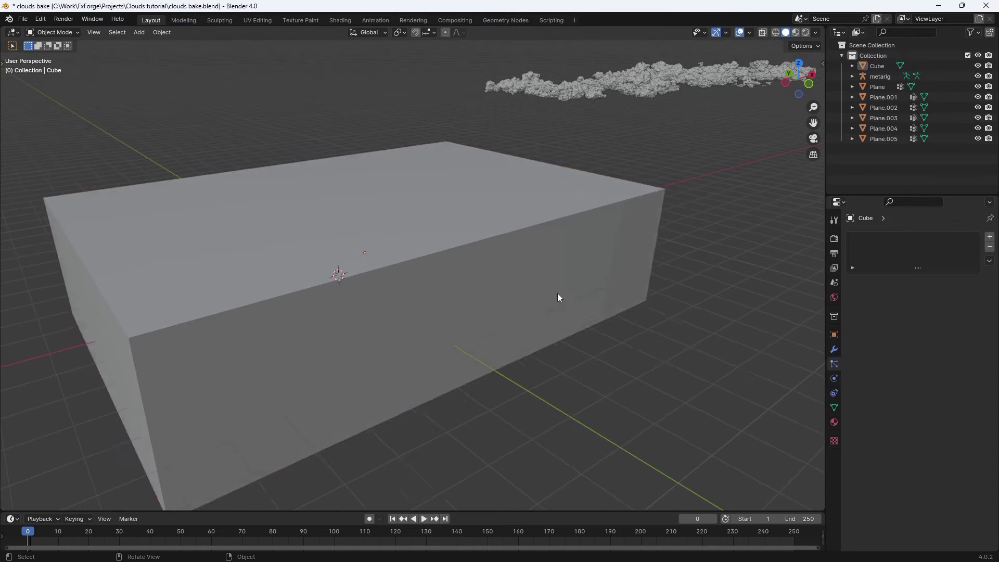
pyautogui.click(557, 292)
pyautogui.moveTo(700, 312); pyautogui.dragTo(705, 313, button='middle')
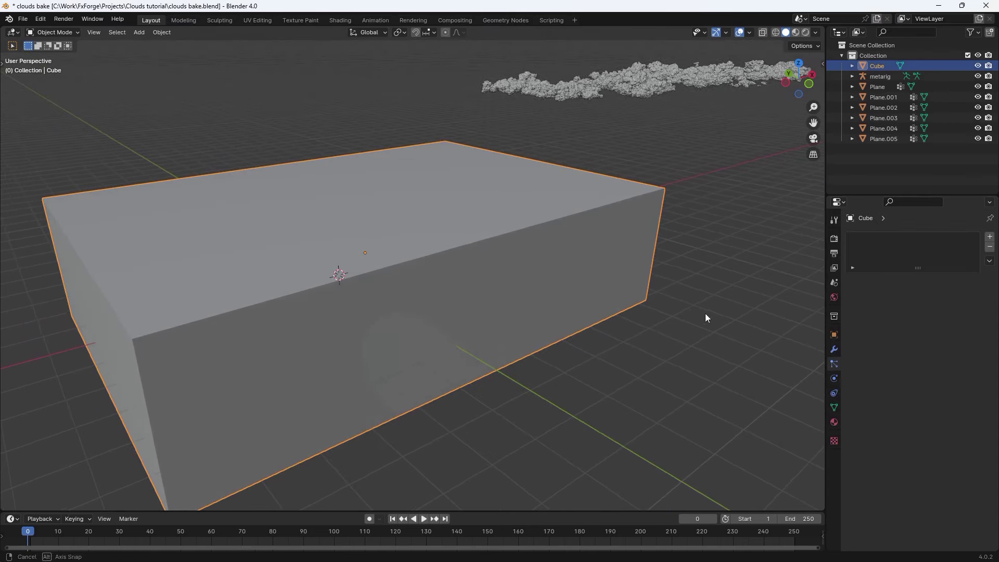
pyautogui.click(834, 378)
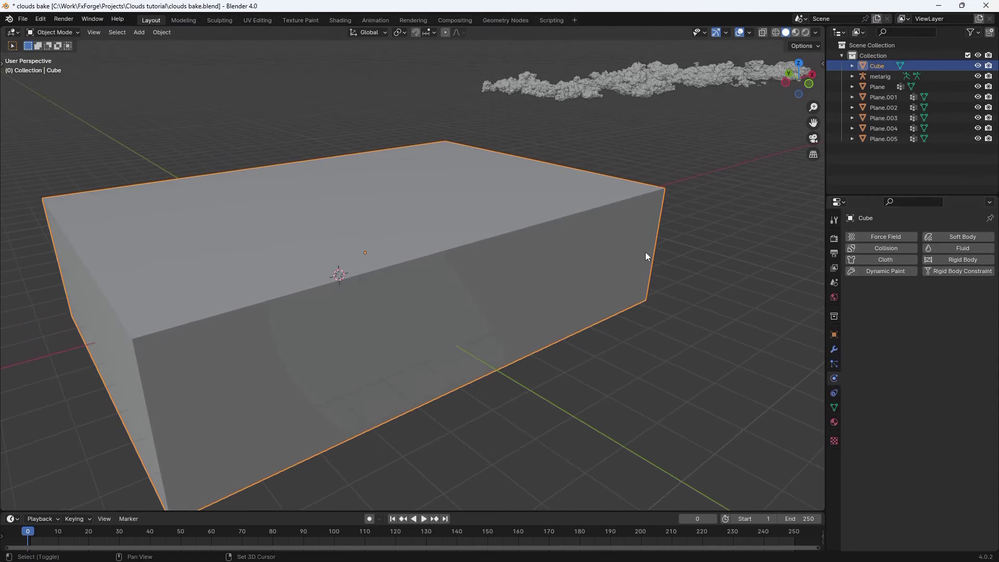
pyautogui.moveTo(645, 252); pyautogui.dragTo(495, 249, button='middle')
pyautogui.click(973, 249)
pyautogui.click(930, 305)
pyautogui.click(926, 326)
pyautogui.press('KP_1')
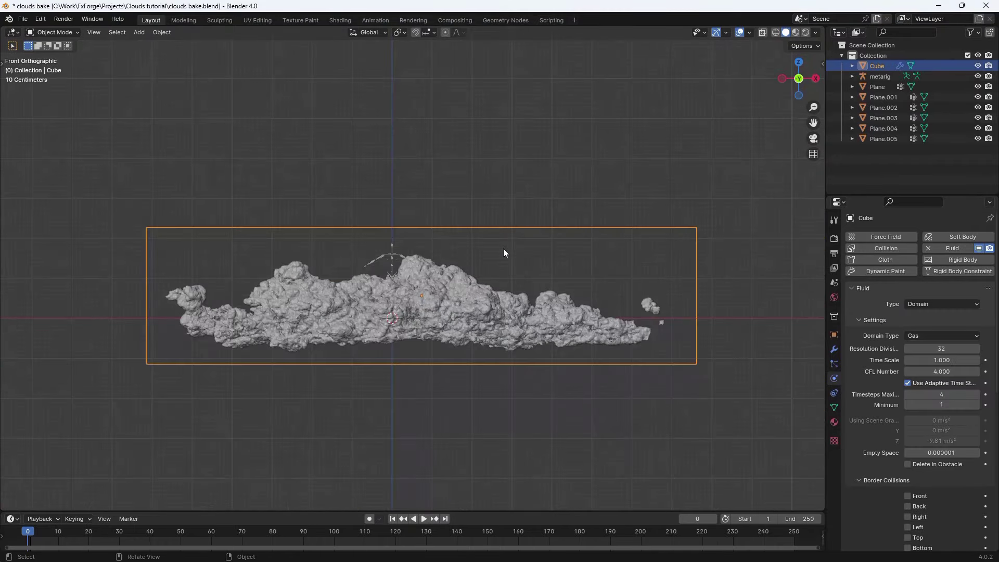
# Step: Set the fluid domain's Resolution Divisions to 64*4 (256)
pyautogui.moveTo(675, 195); pyautogui.dragTo(754, 260, button='middle')
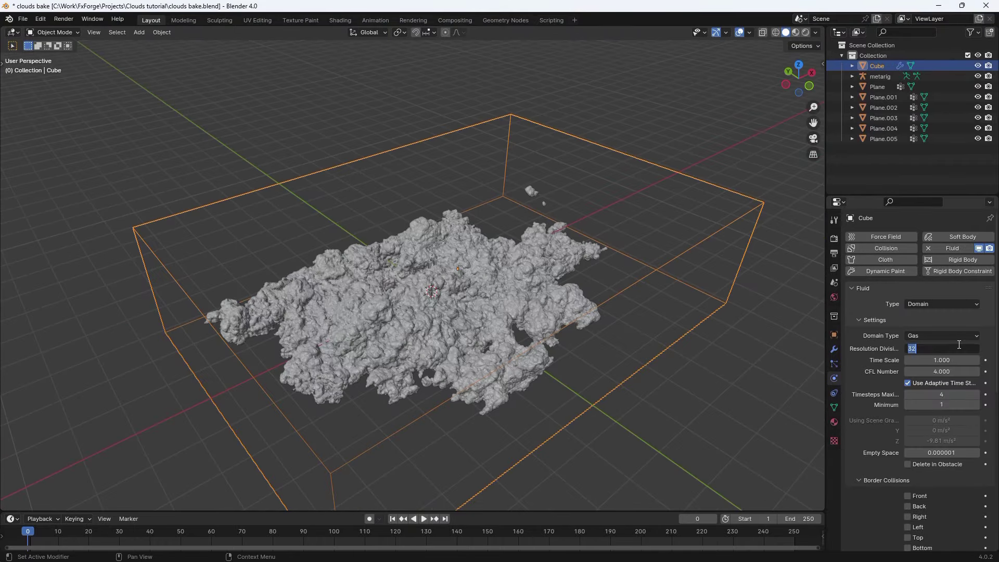
pyautogui.click(958, 345)
pyautogui.write('64*4')
pyautogui.press('Return')
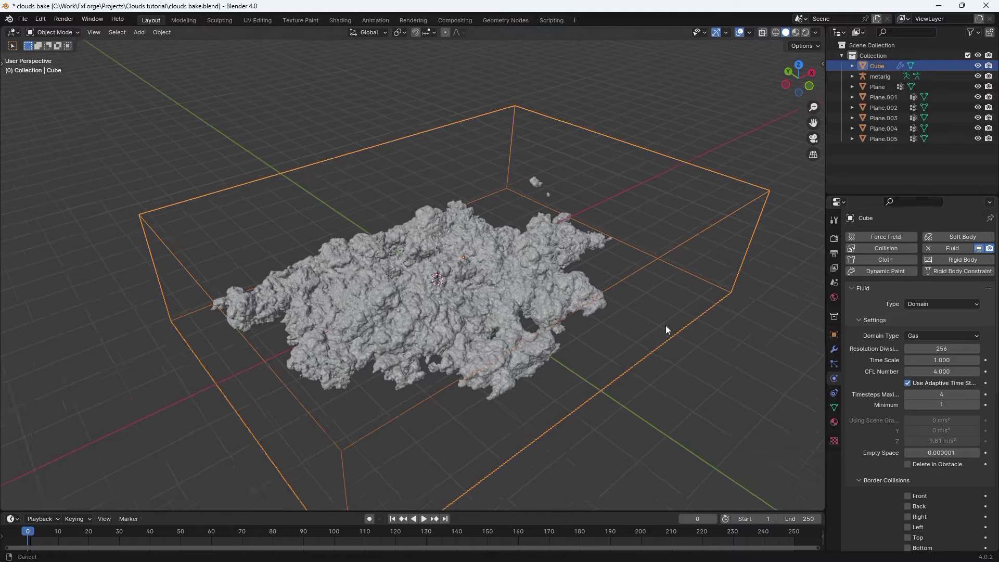
pyautogui.moveTo(663, 317); pyautogui.dragTo(633, 282, button='middle')
pyautogui.moveTo(633, 283); pyautogui.dragTo(640, 292, button='middle')
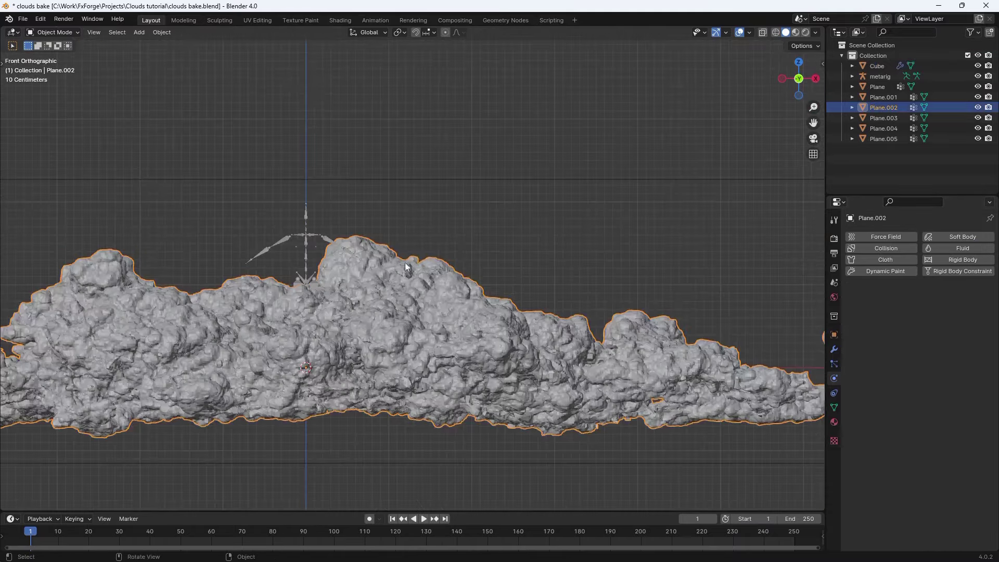
# Step: Add Fluid physics to Plane.002 as a Flow object with Smoke flow type and Geometry flow behavior
pyautogui.moveTo(404, 262); pyautogui.dragTo(502, 284, button='middle')
pyautogui.scroll(-3, 577, 241)
pyautogui.moveTo(578, 241)
pyautogui.mouseDown(button='middle')
pyautogui.moveTo(605, 347)
pyautogui.moveTo(578, 257)
pyautogui.mouseUp(button='middle')
pyautogui.scroll(-4, 577, 257)
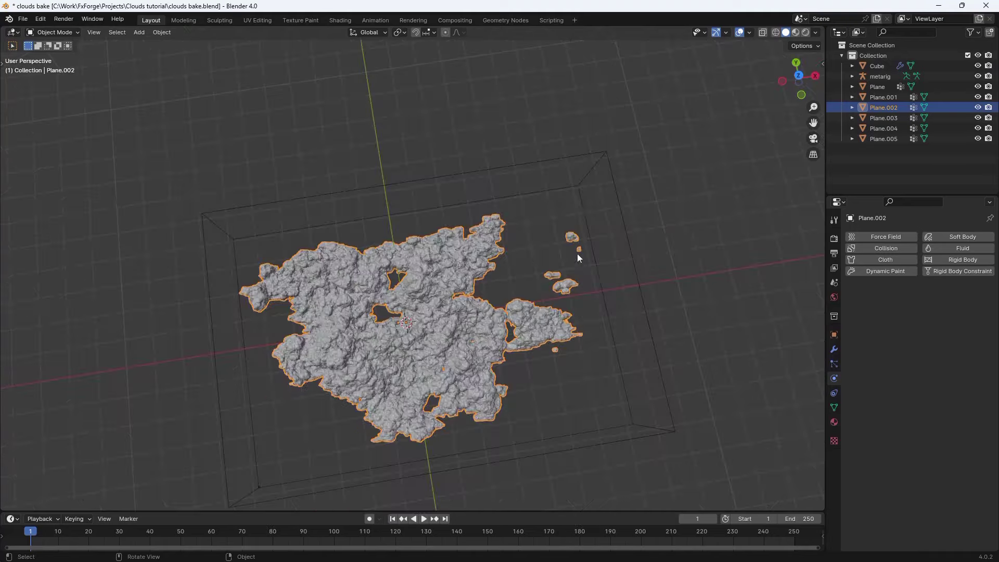
pyautogui.moveTo(635, 241); pyautogui.dragTo(940, 227, button='middle')
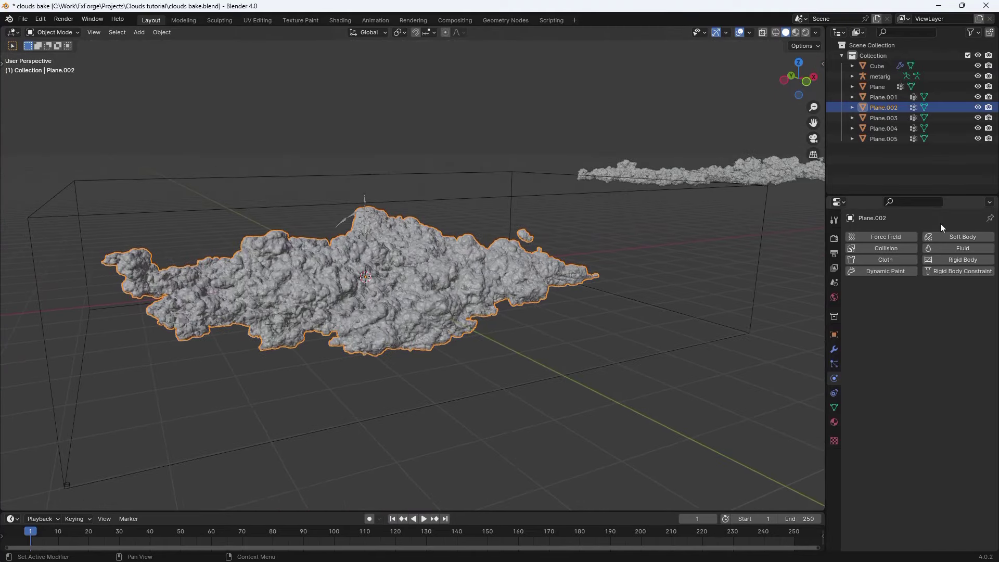
pyautogui.click(976, 248)
pyautogui.click(942, 304)
pyautogui.click(919, 331)
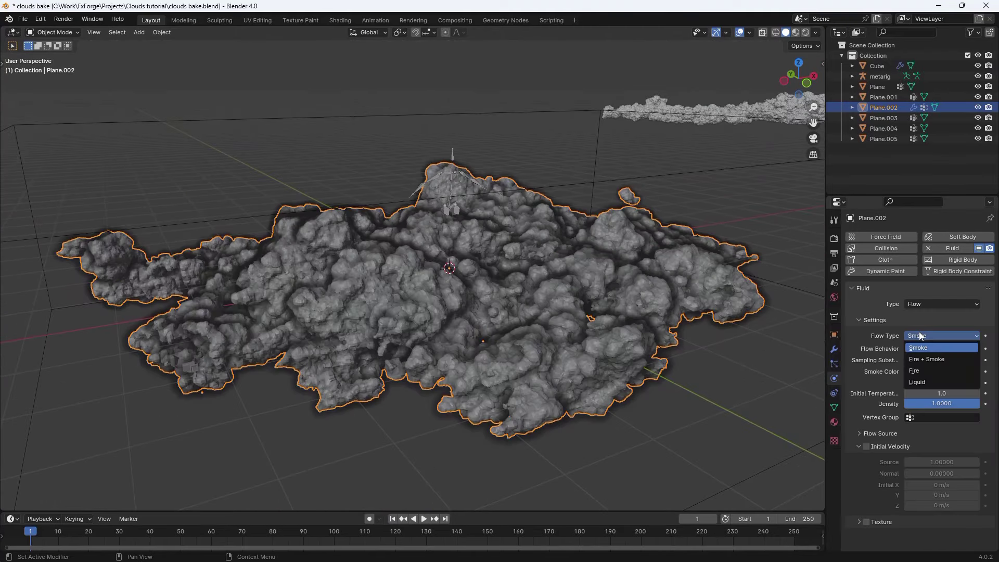
pyautogui.click(930, 349)
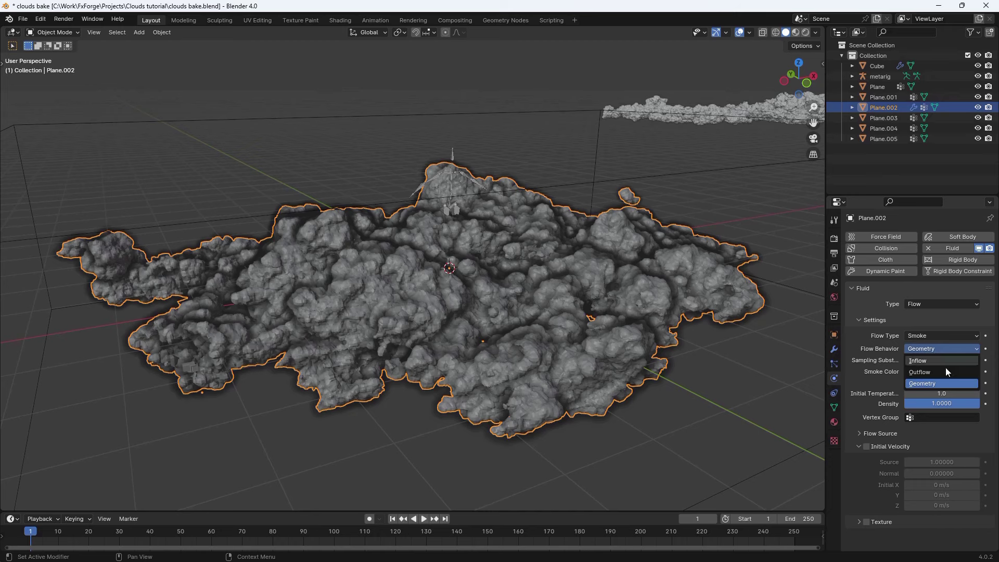
pyautogui.click(941, 383)
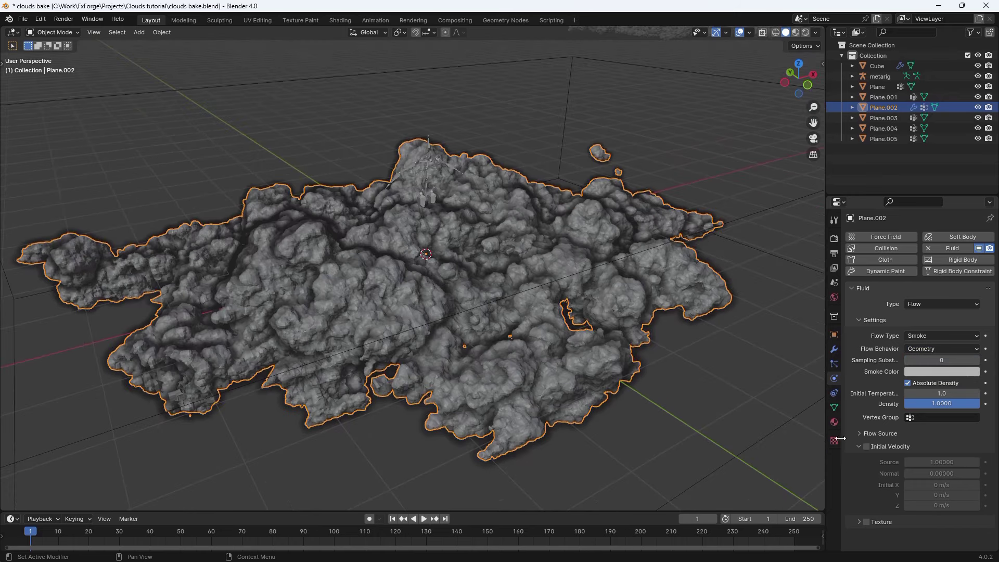
# Step: Set the cloud's flow source to a Volume Emission of 1 and a Surface Emission of 0.5
pyautogui.click(874, 433)
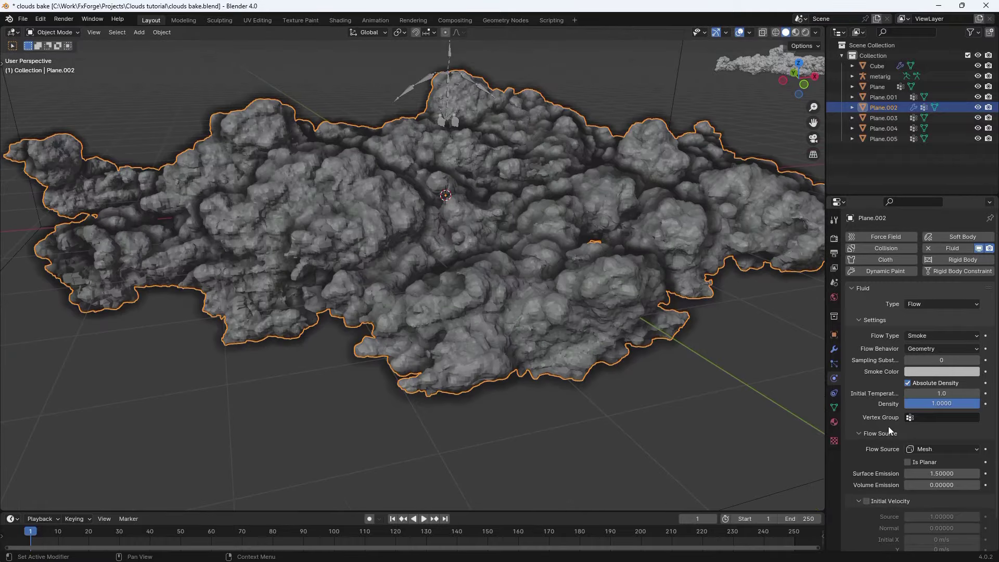
pyautogui.click(888, 433)
pyautogui.click(887, 433)
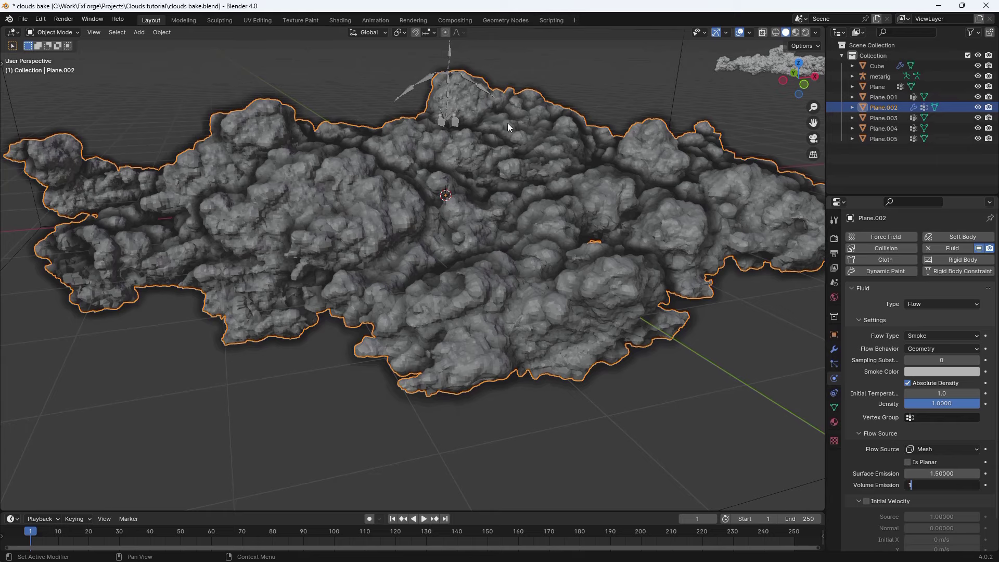
pyautogui.press('Return')
pyautogui.moveTo(583, 257); pyautogui.dragTo(653, 115, button='middle')
pyautogui.scroll(5, 516, 146)
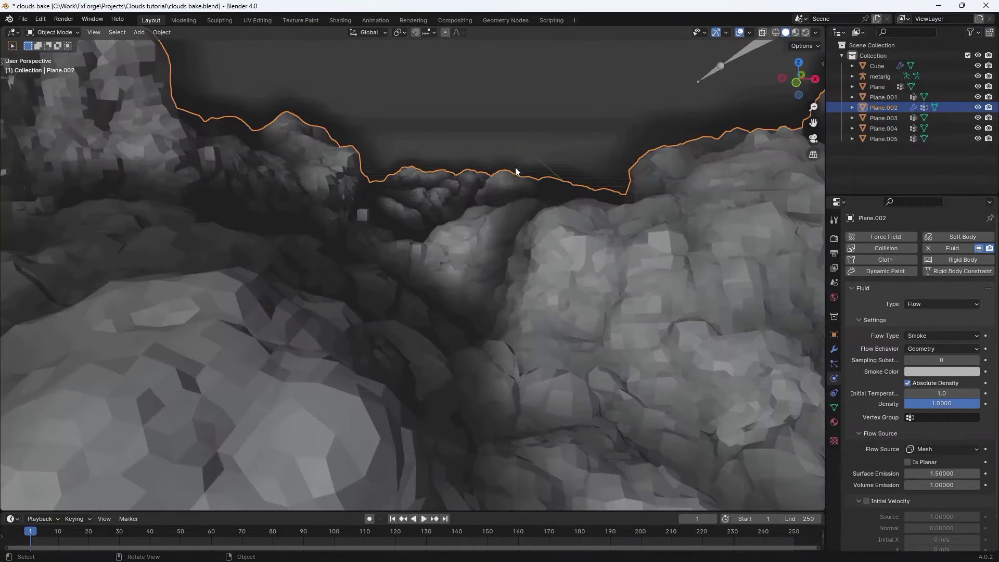
pyautogui.moveTo(515, 168); pyautogui.dragTo(357, 193, button='middle')
pyautogui.scroll(-5, 523, 290)
pyautogui.scroll(3, 514, 201)
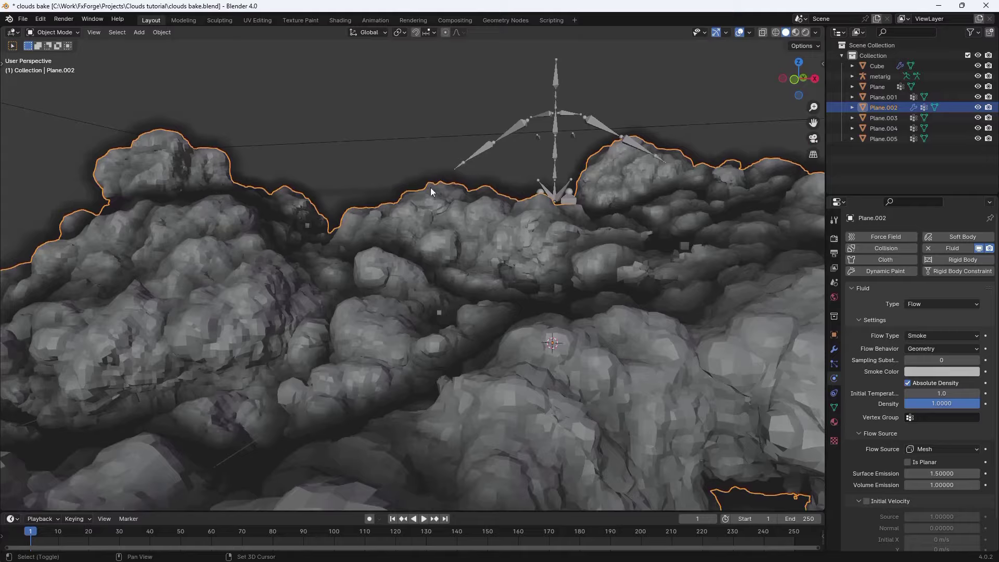
pyautogui.moveTo(539, 202); pyautogui.dragTo(410, 257, button='middle')
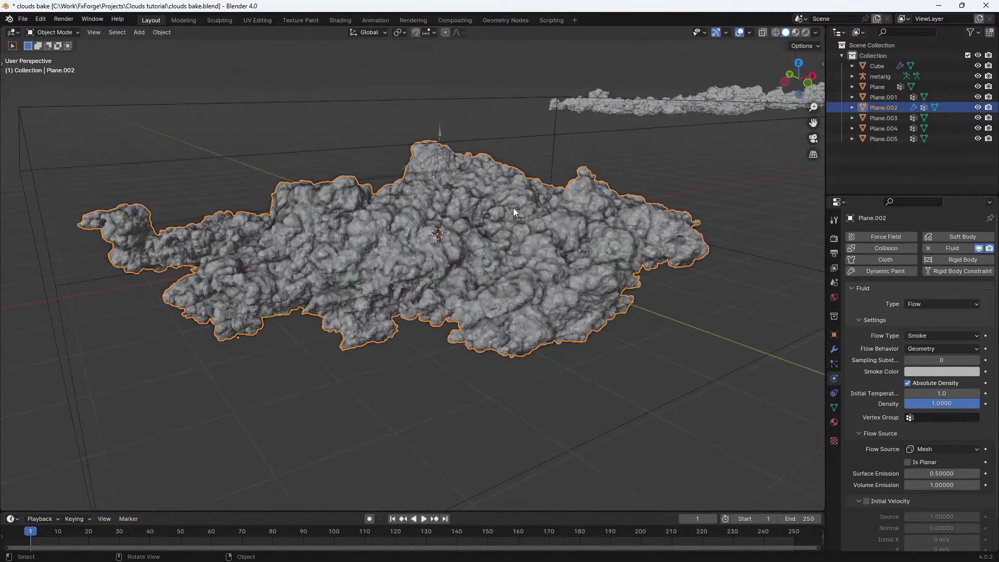
# Step: Hide the Plane.002 cloud mesh in the viewport so only the smoke volume inside the domain is shown
pyautogui.scroll(5, 644, 232)
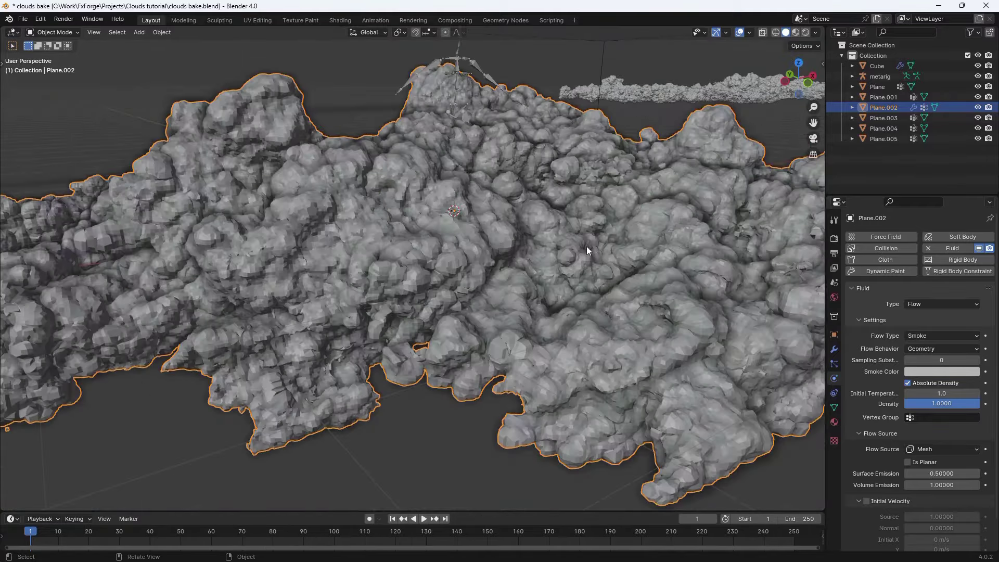
pyautogui.press('h')
pyautogui.moveTo(518, 223)
pyautogui.mouseDown(button='middle')
pyautogui.moveTo(558, 216)
pyautogui.moveTo(517, 214)
pyautogui.mouseUp(button='middle')
pyautogui.scroll(-5, 518, 214)
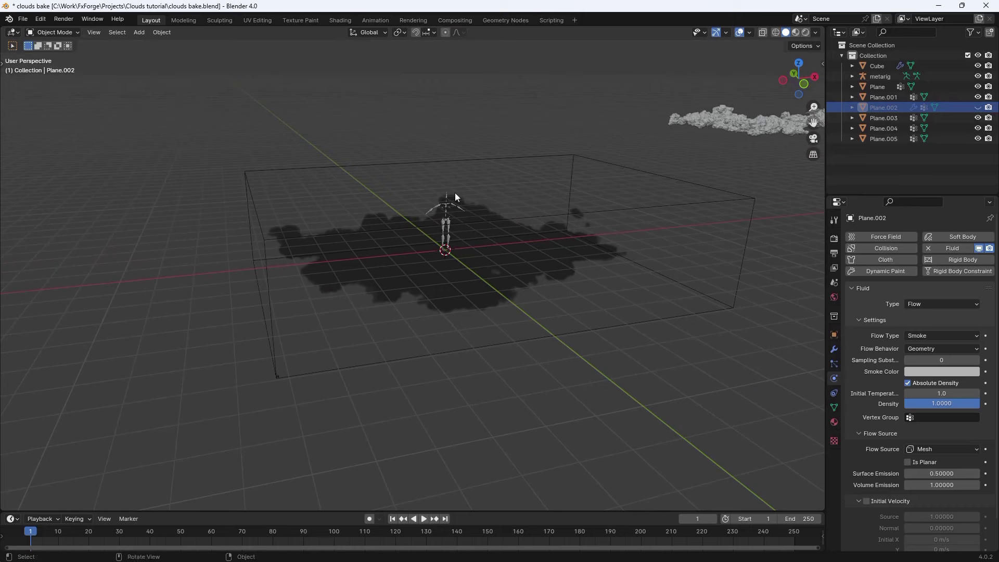
# Step: Move the metarig figure about -8.1 m along X, out of the smoke cloud
pyautogui.click(452, 203)
pyautogui.scroll(3, 464, 200)
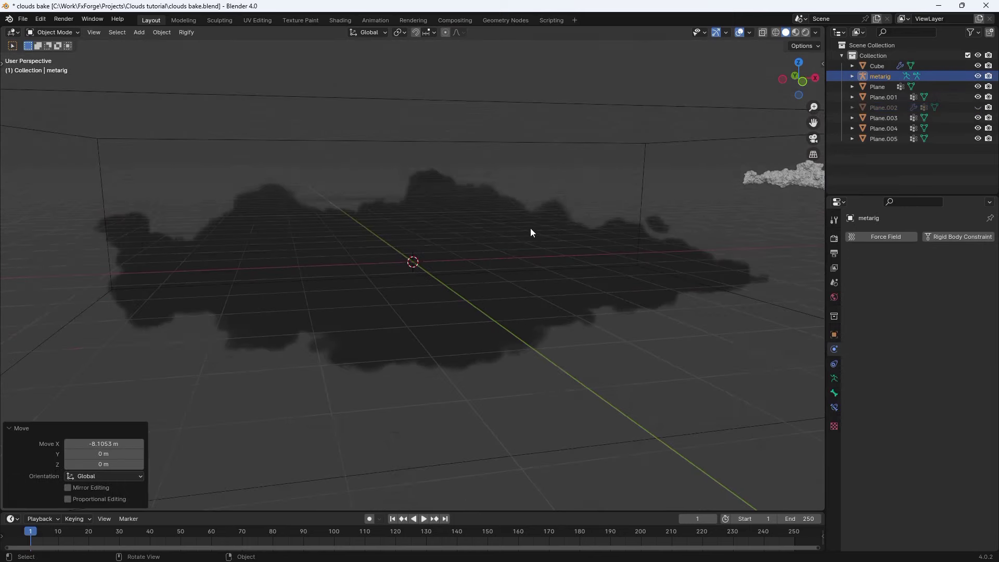
pyautogui.moveTo(530, 227); pyautogui.dragTo(547, 211, button='middle')
pyautogui.scroll(3, 548, 211)
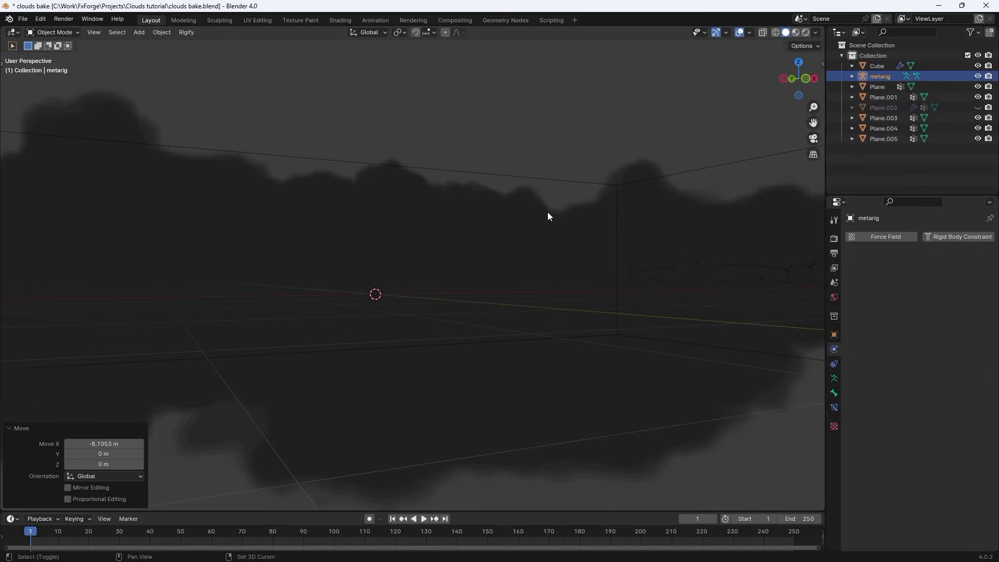
pyautogui.moveTo(616, 217); pyautogui.dragTo(591, 240, button='middle')
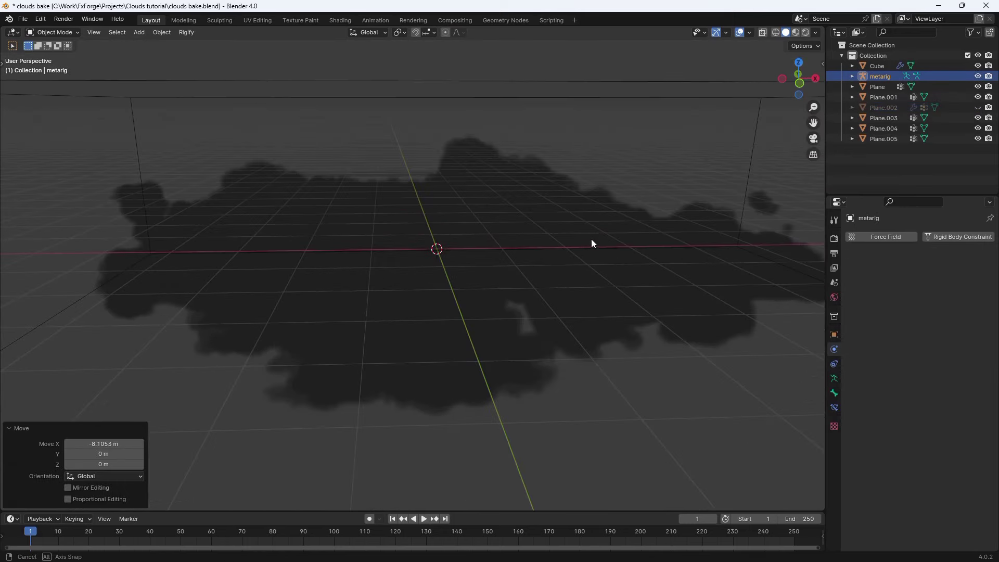
# Step: Select the domain cube and set the scene's render engine to Cycles with GPU Compute as the device
pyautogui.click(606, 88)
pyautogui.moveTo(605, 92); pyautogui.dragTo(716, 205, button='middle')
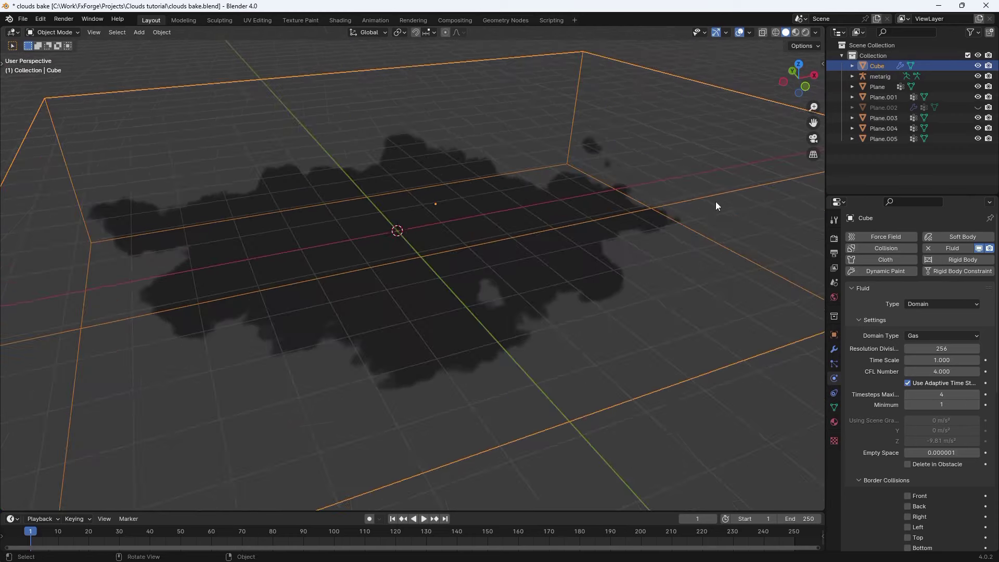
pyautogui.click(833, 238)
pyautogui.click(931, 237)
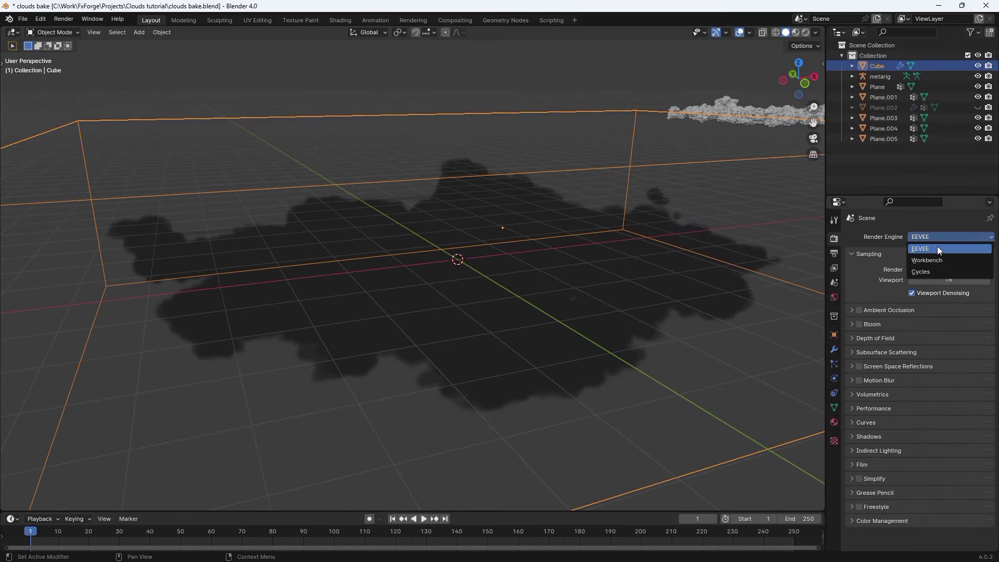
pyautogui.click(934, 268)
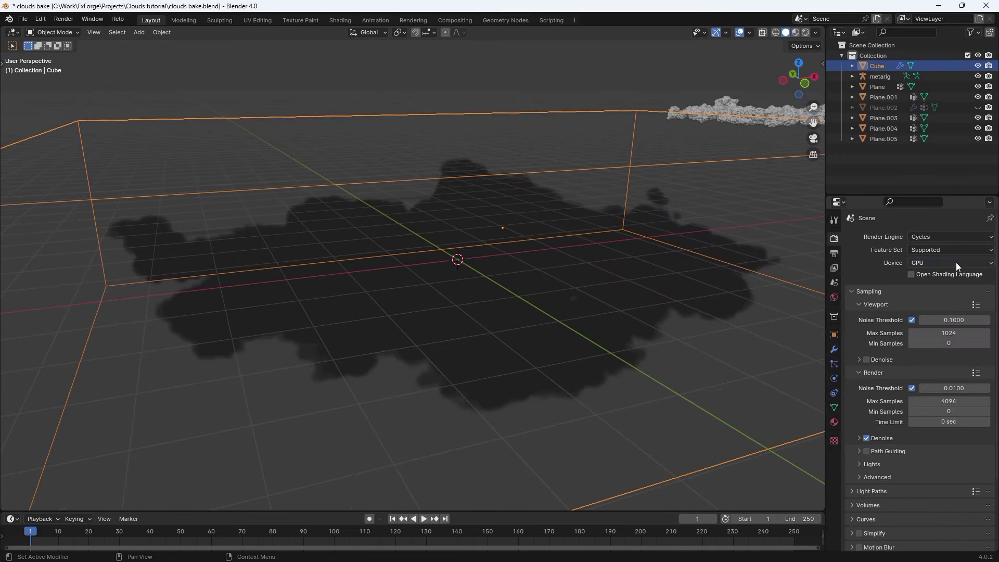
pyautogui.click(957, 262)
pyautogui.click(924, 283)
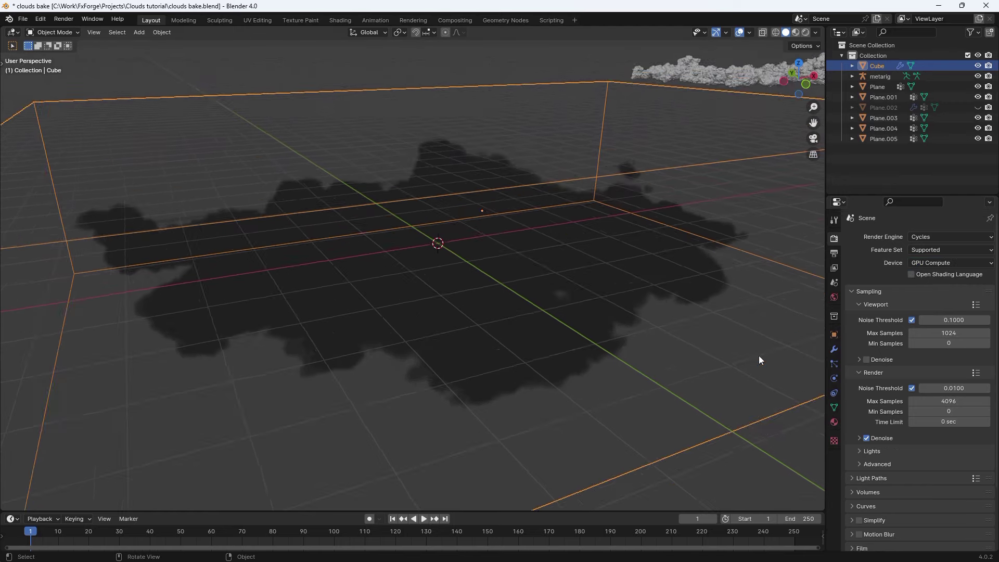
# Step: Rename the domain cube as "smoke domain"
pyautogui.scroll(-2, 803, 397)
pyautogui.moveTo(676, 156); pyautogui.dragTo(653, 171, button='middle')
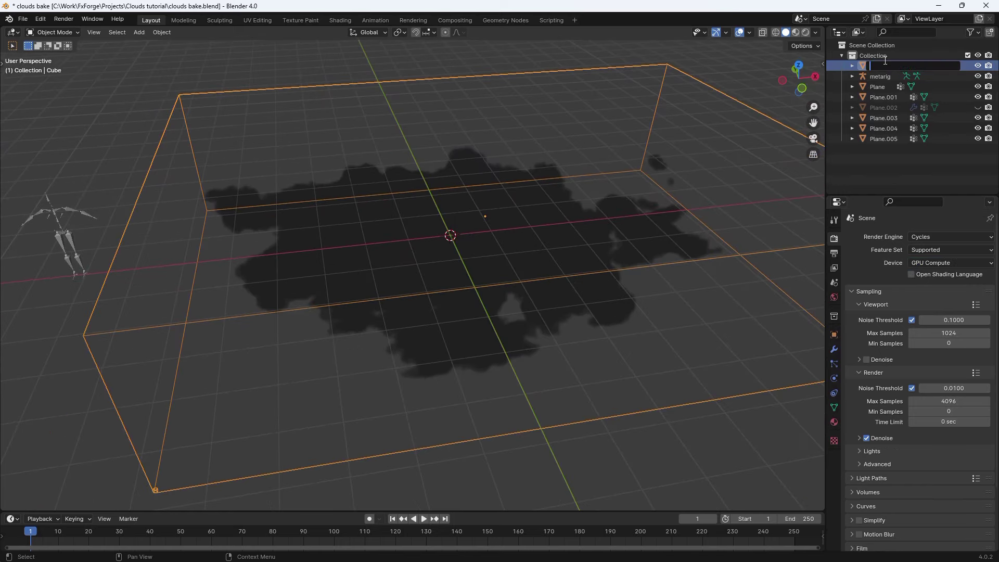
pyautogui.click(885, 61)
pyautogui.write('smoke doma')
pyautogui.write('in')
pyautogui.press('Return')
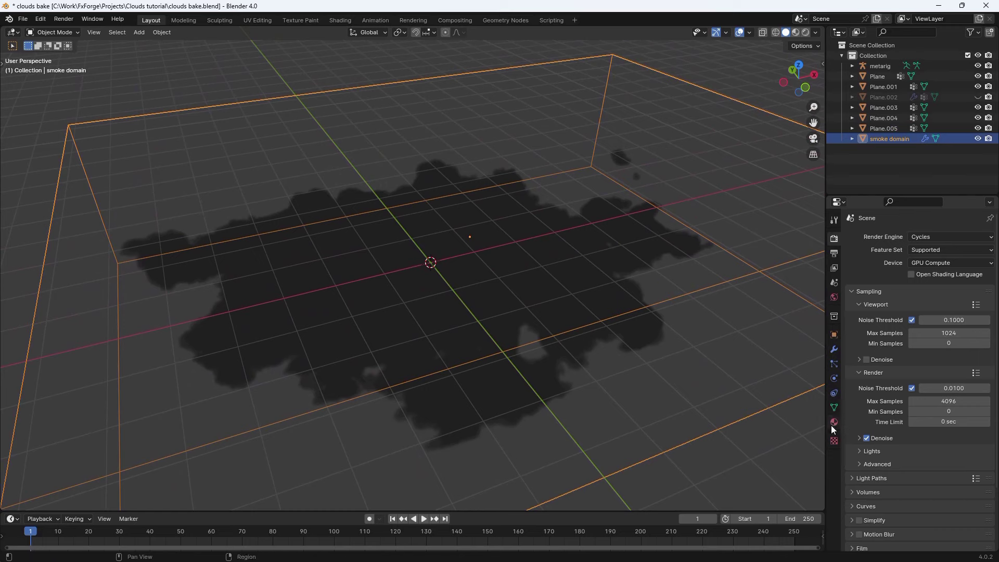
# Step: Create a new material for the smoke domain and open it in the Shading workspace with a rendered viewport
pyautogui.click(833, 424)
pyautogui.click(961, 281)
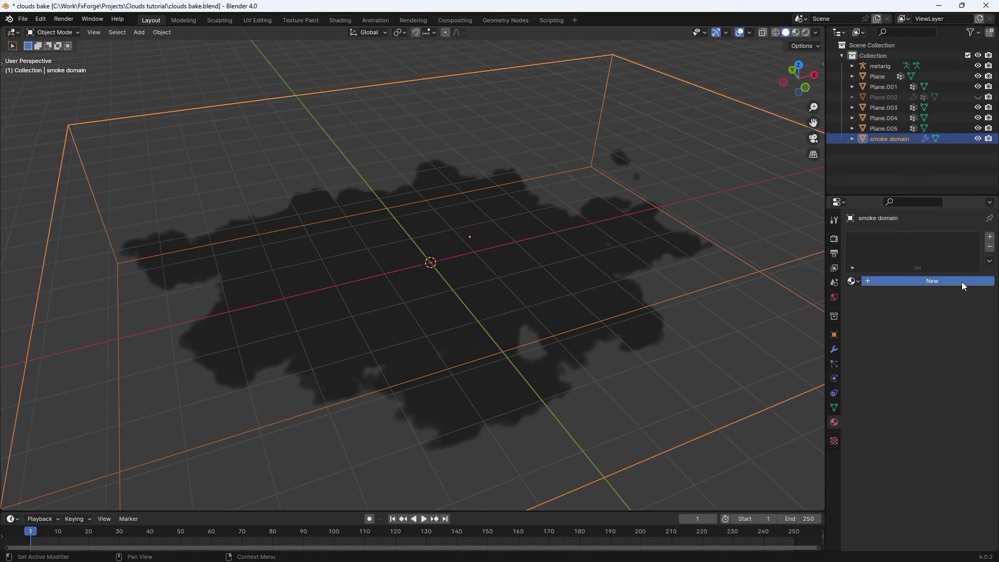
pyautogui.click(962, 281)
pyautogui.click(341, 20)
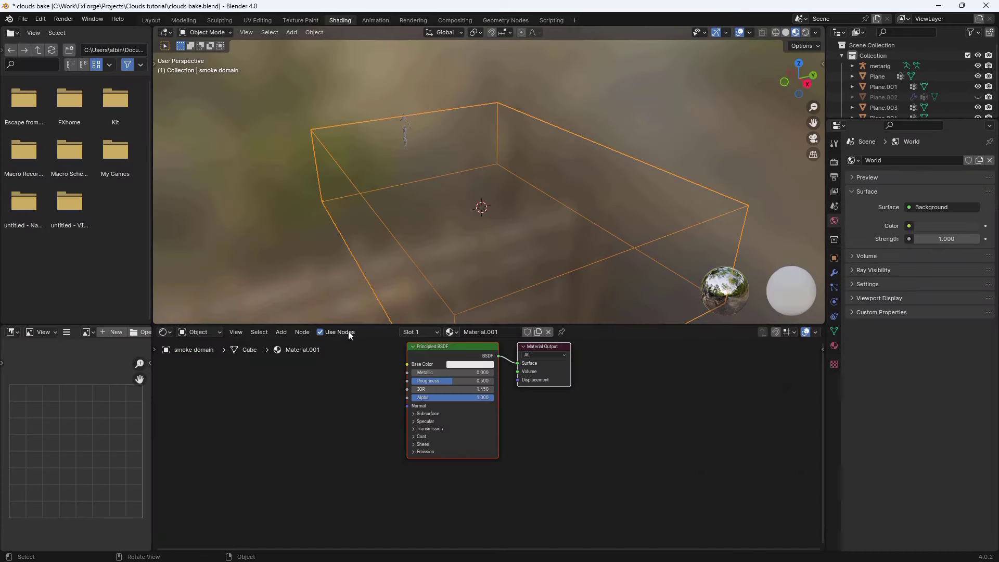
pyautogui.press('z')
pyautogui.click(495, 133)
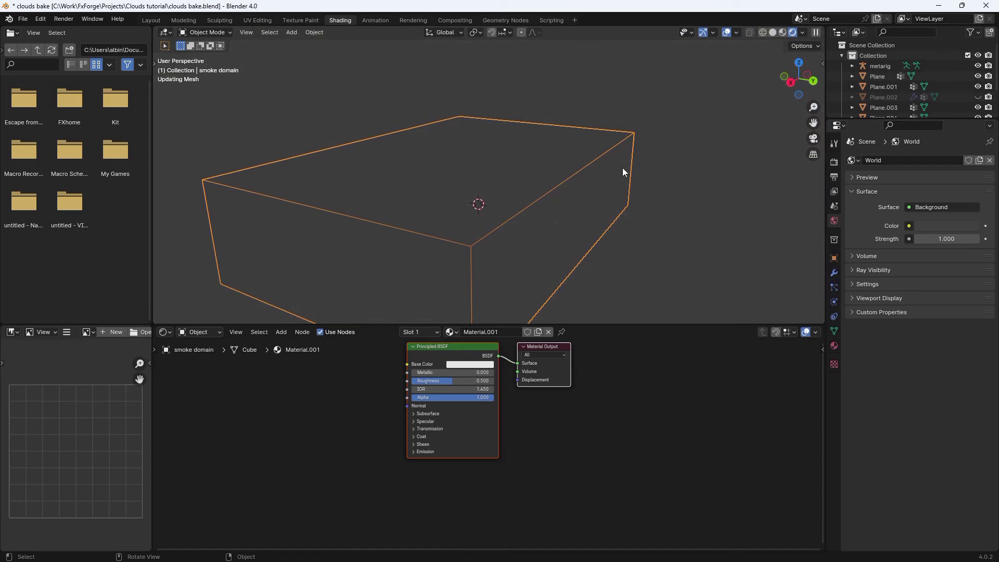
# Step: Replace the Principled BSDF with a Principled Volume node linked to the Material Output's Volume input
pyautogui.scroll(3, 465, 387)
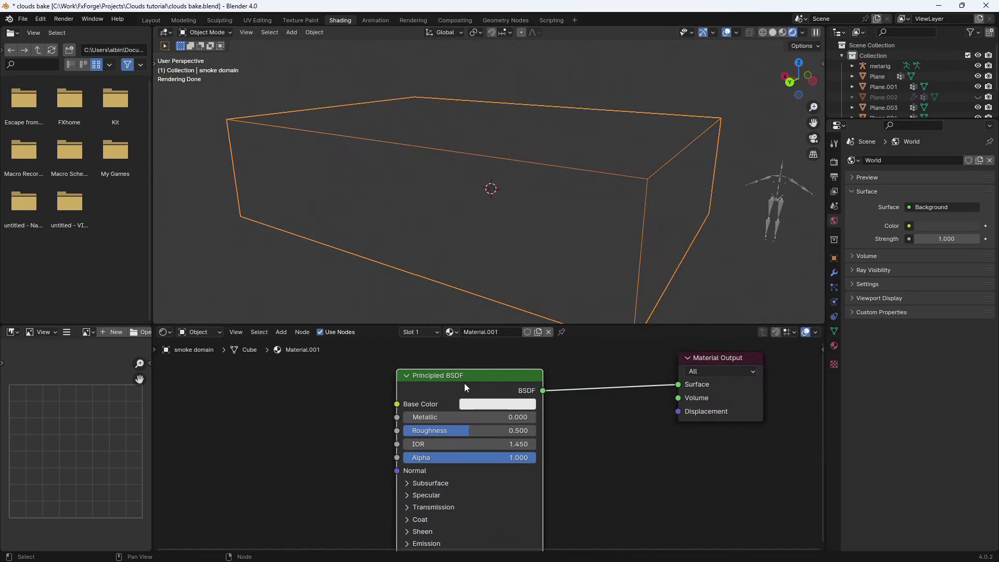
pyautogui.write('princ')
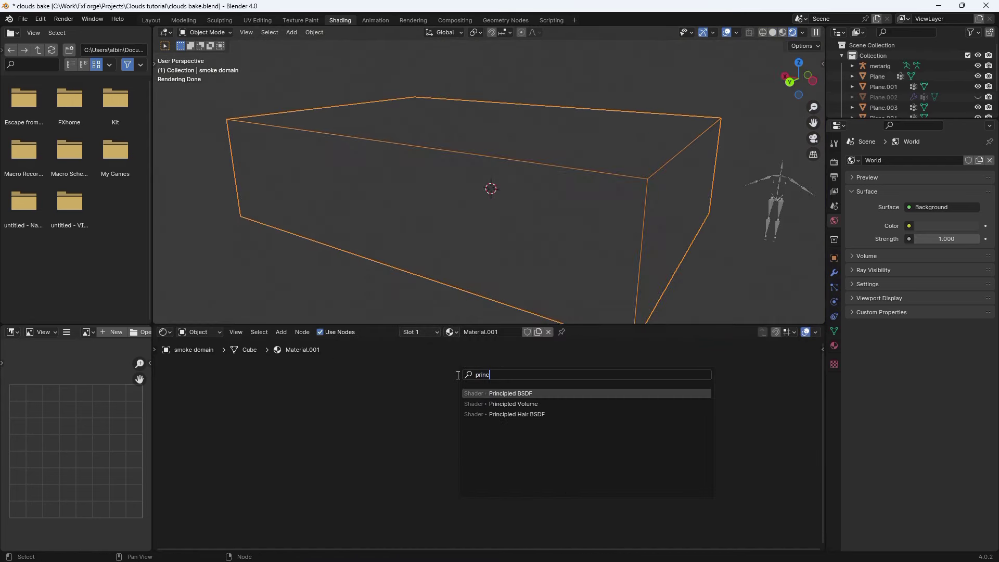
pyautogui.press('Down')
pyautogui.press('Return')
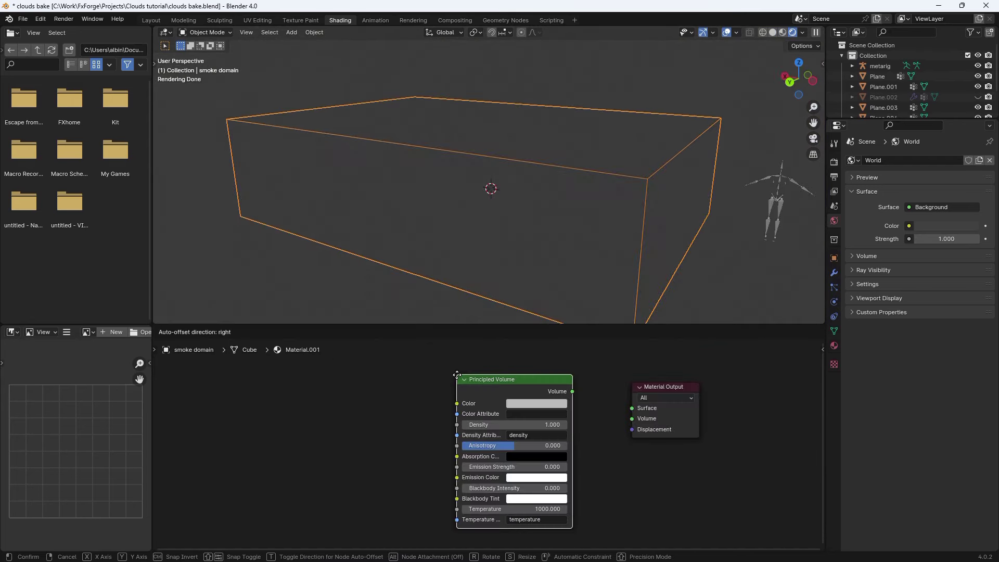
pyautogui.click(412, 373)
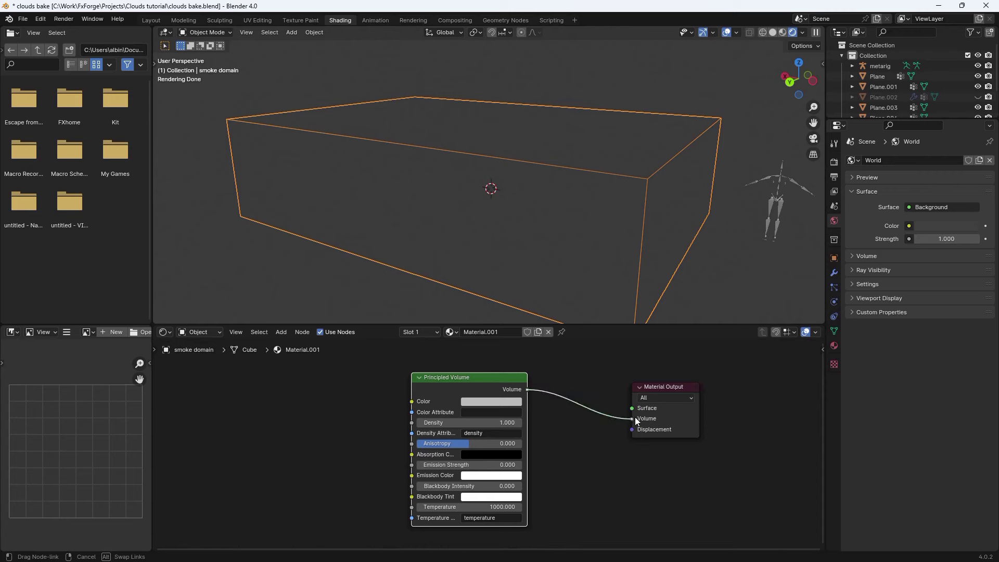
pyautogui.moveTo(634, 416); pyautogui.dragTo(632, 418)
# Step: Set the Principled Volume's color to pure white and its Density to 31
pyautogui.click(491, 401)
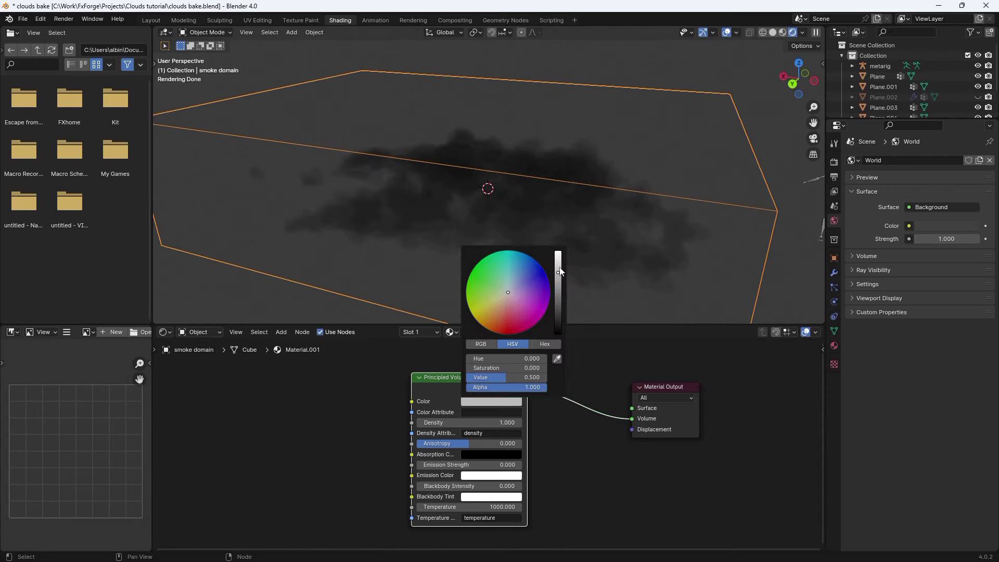
pyautogui.moveTo(559, 268); pyautogui.dragTo(559, 246)
pyautogui.moveTo(489, 422); pyautogui.dragTo(520, 422)
pyautogui.moveTo(489, 219); pyautogui.dragTo(511, 131, button='middle')
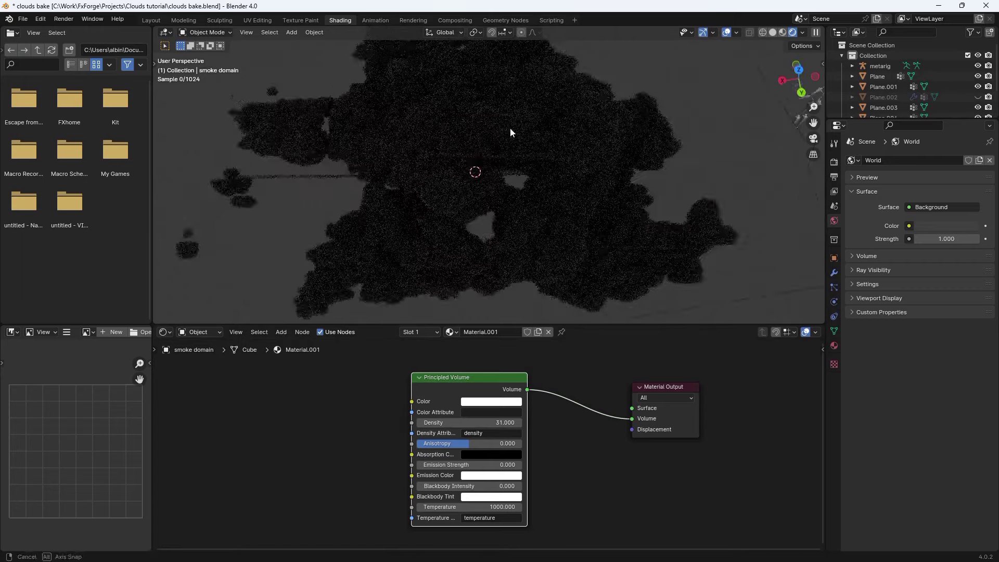
# Step: Try lighting the cloud with a rotated Sun light of strength about 9.04 and delete the light again
pyautogui.hotkey('shift', 'a')
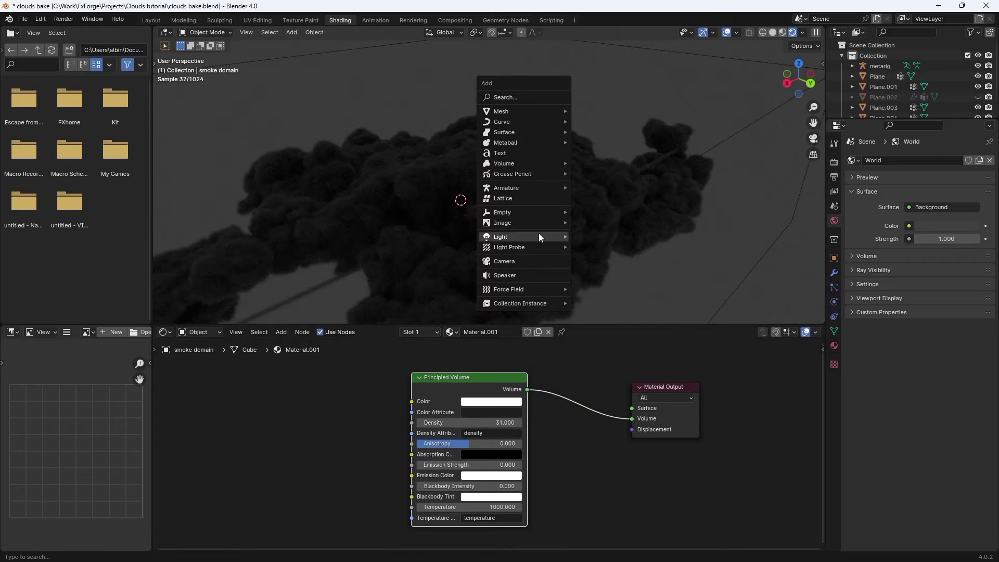
pyautogui.moveTo(539, 238)
pyautogui.click(590, 247)
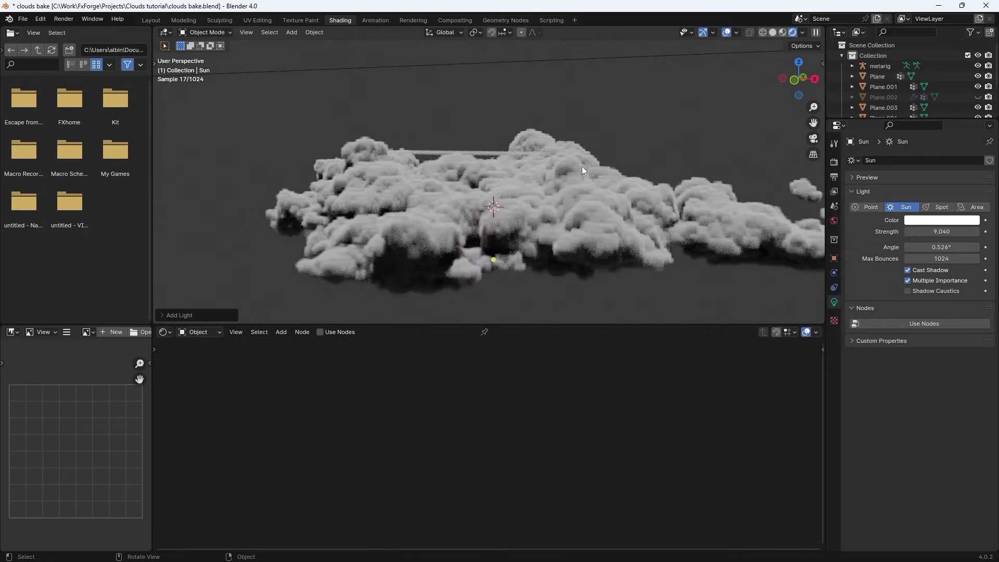
pyautogui.press('r')
pyautogui.press('r')
pyautogui.click(438, 218)
pyautogui.press('Delete')
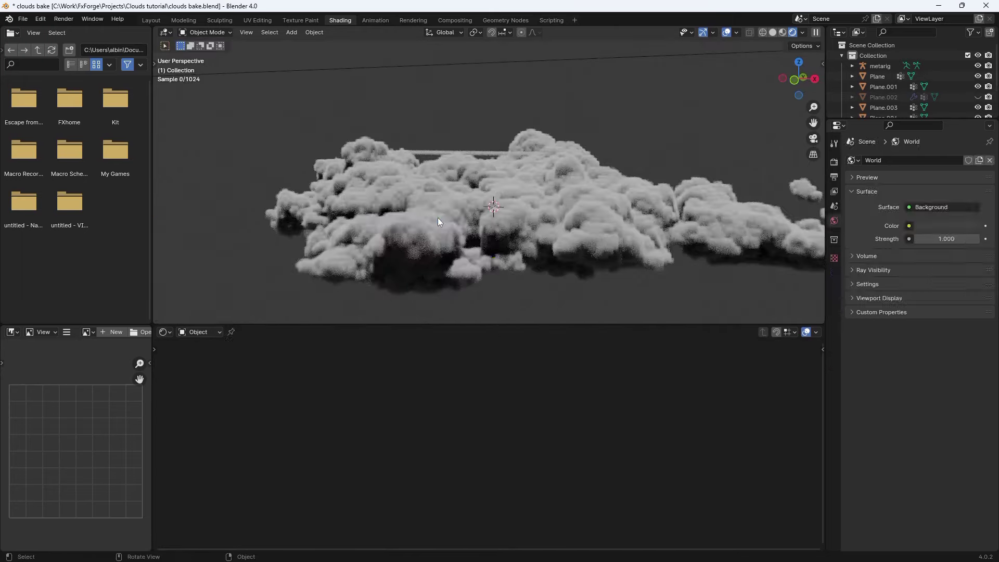
# Step: Select the smoke domain and switch the shader editor from the object material to the World shader nodes
pyautogui.click(562, 56)
pyautogui.moveTo(561, 55); pyautogui.dragTo(208, 334, button='middle')
pyautogui.click(207, 369)
pyautogui.moveTo(462, 401); pyautogui.dragTo(401, 427, button='middle')
pyautogui.scroll(2, 402, 427)
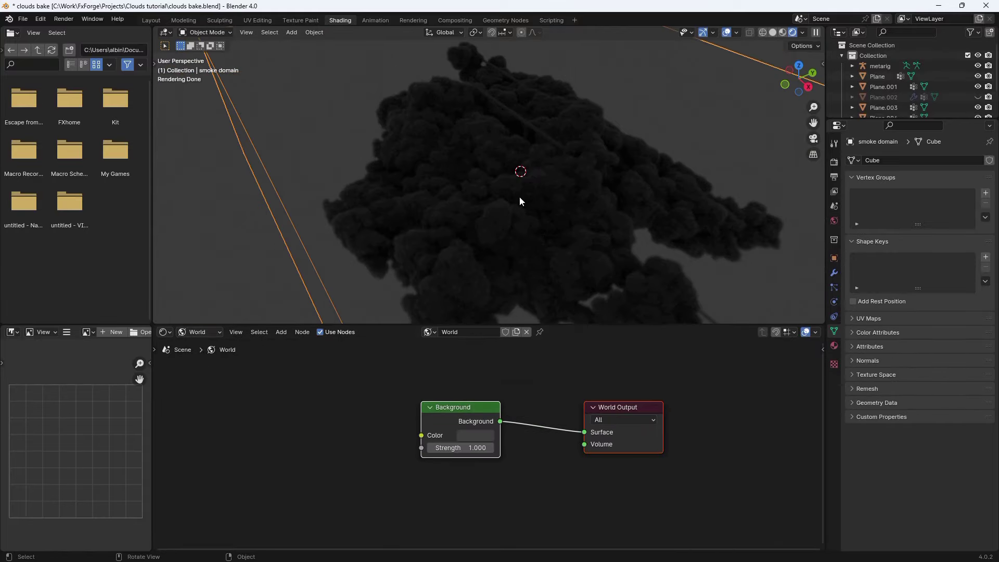
pyautogui.scroll(-8, 520, 196)
pyautogui.moveTo(539, 172); pyautogui.dragTo(589, 66, button='middle')
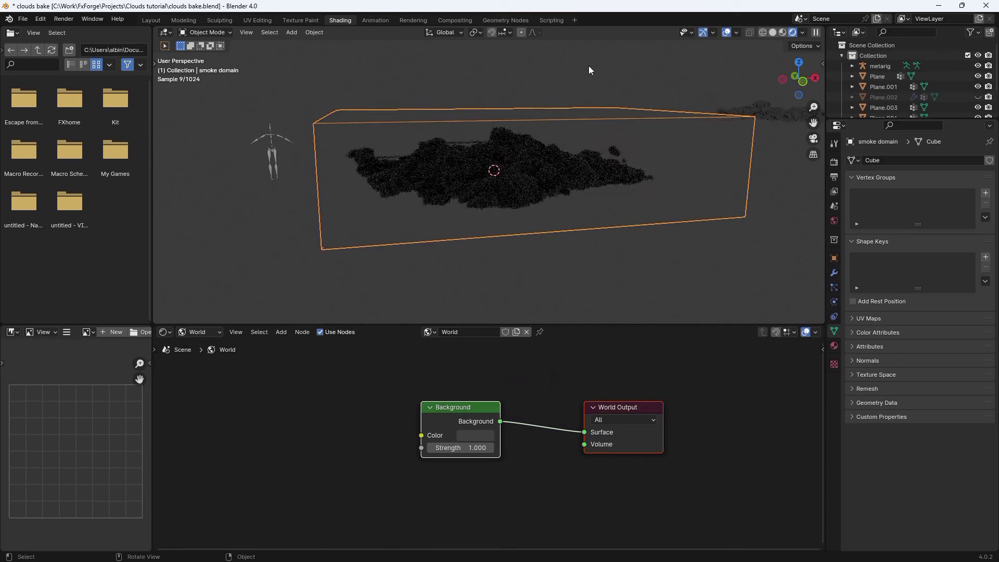
pyautogui.moveTo(513, 145); pyautogui.dragTo(244, 162, button='middle')
pyautogui.scroll(4, 245, 161)
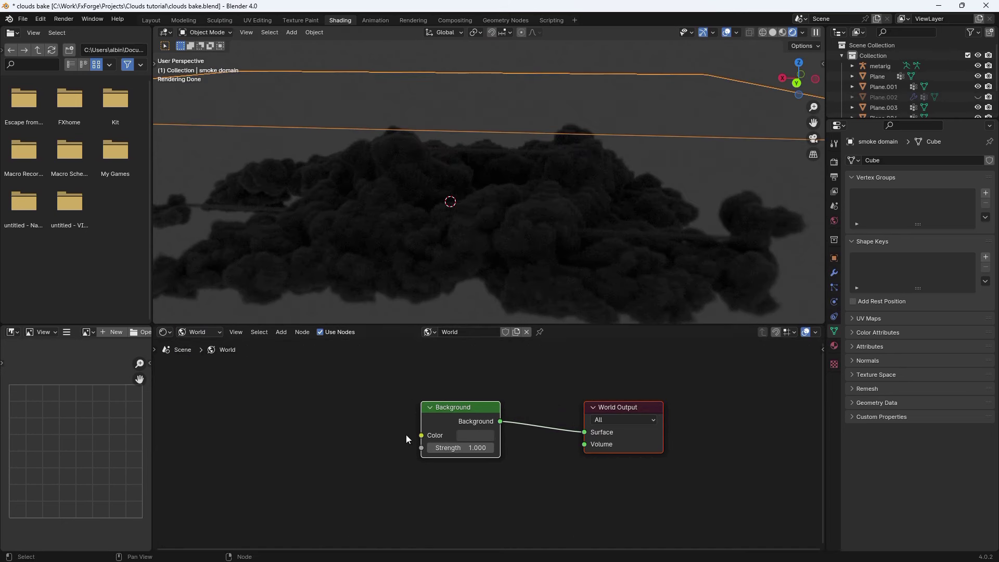
# Step: Add an Environment Texture node to the World shader nodes, placed beside the Background node's inputs
pyautogui.click(212, 337)
pyautogui.click(202, 357)
pyautogui.click(205, 333)
pyautogui.click(200, 369)
pyautogui.moveTo(349, 376); pyautogui.dragTo(452, 352, button='middle')
pyautogui.hotkey('shift', 'a')
pyautogui.click(452, 351)
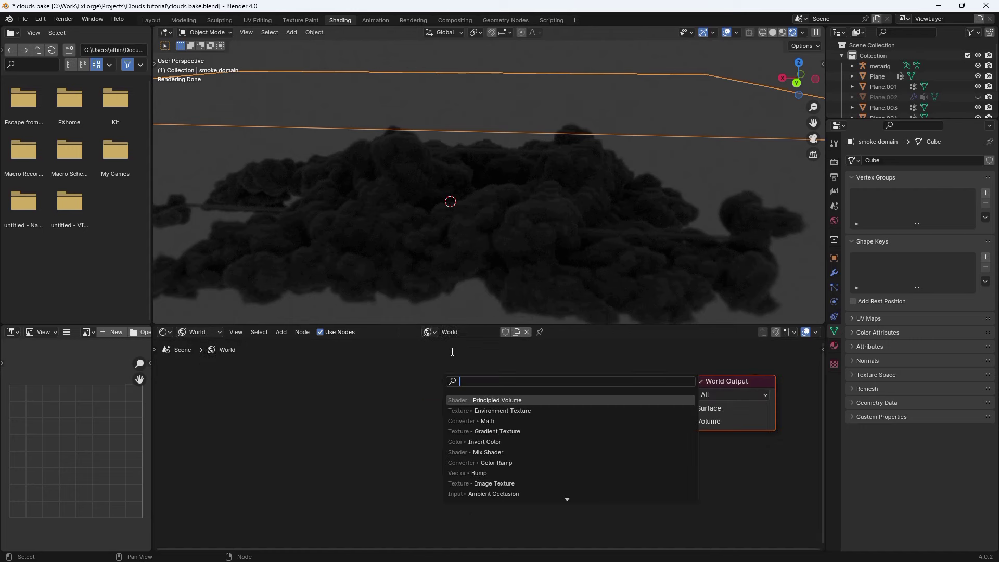
pyautogui.write('en')
pyautogui.press('Return')
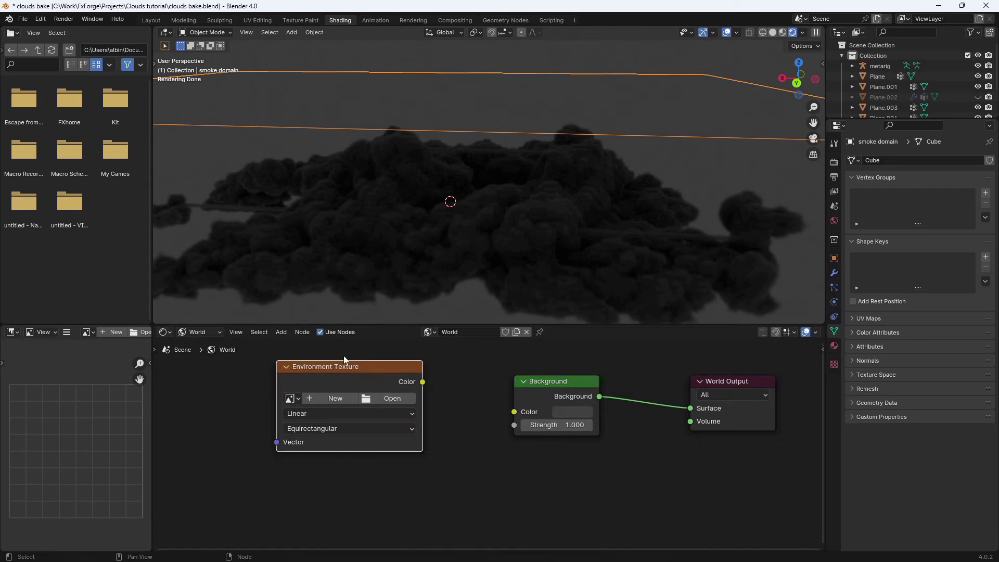
pyautogui.click(282, 362)
# Step: Connect the Environment Texture's Color to the Background's Color and load the kloofendal_48d_partly_cloudy_puresky sky image
pyautogui.moveTo(423, 381); pyautogui.dragTo(515, 412)
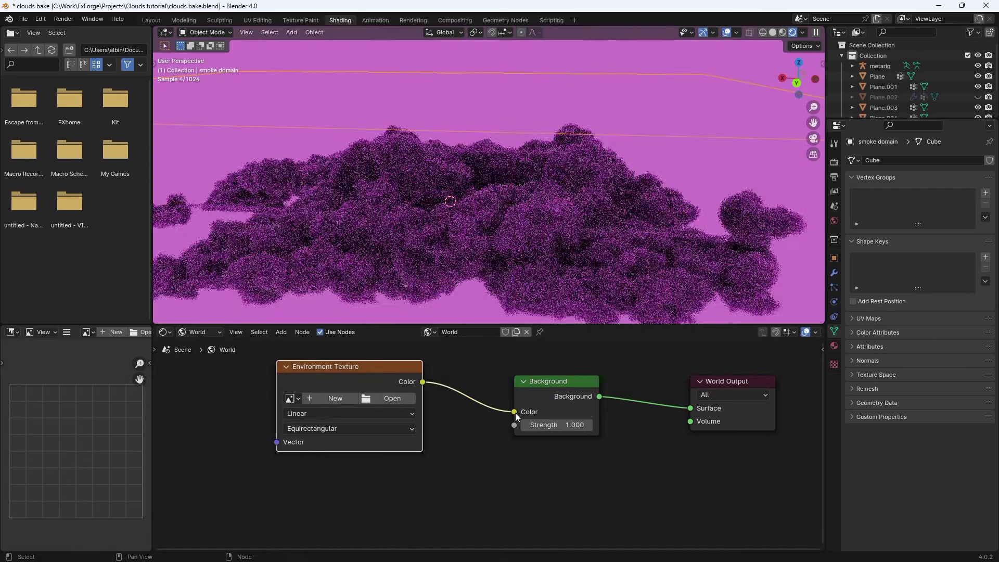
pyautogui.click(392, 399)
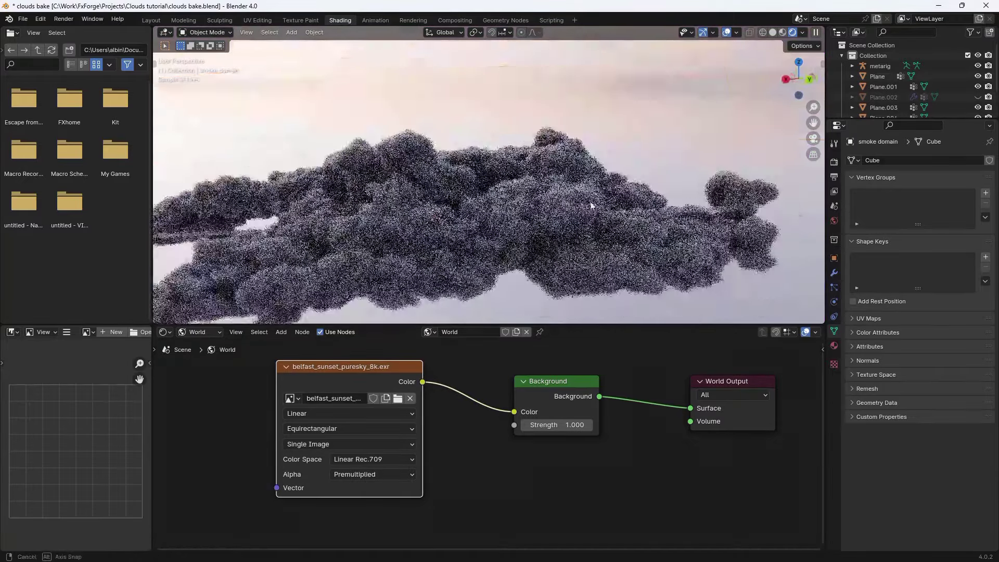
pyautogui.moveTo(493, 229); pyautogui.dragTo(642, 120, button='middle')
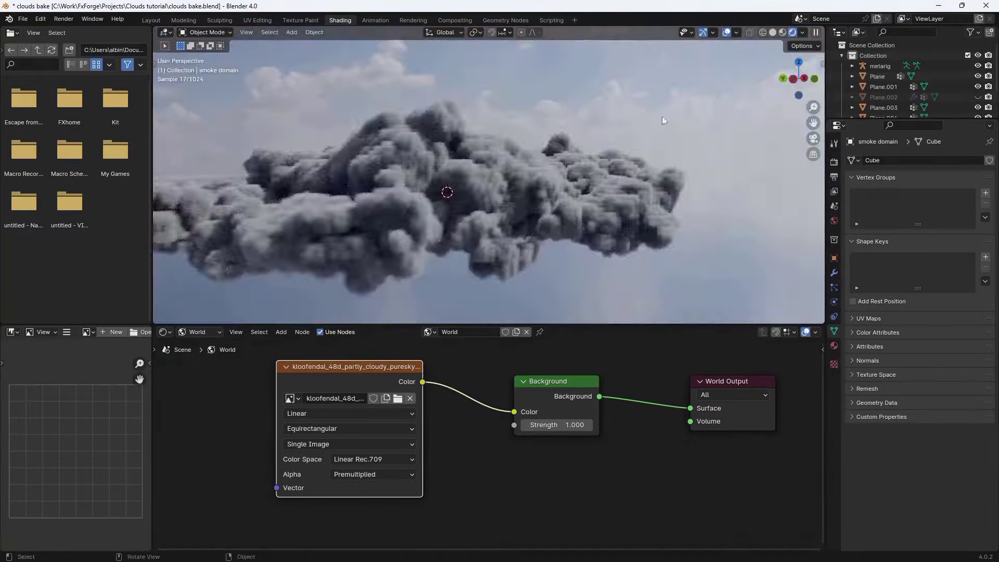
pyautogui.moveTo(428, 177); pyautogui.dragTo(731, 145, button='middle')
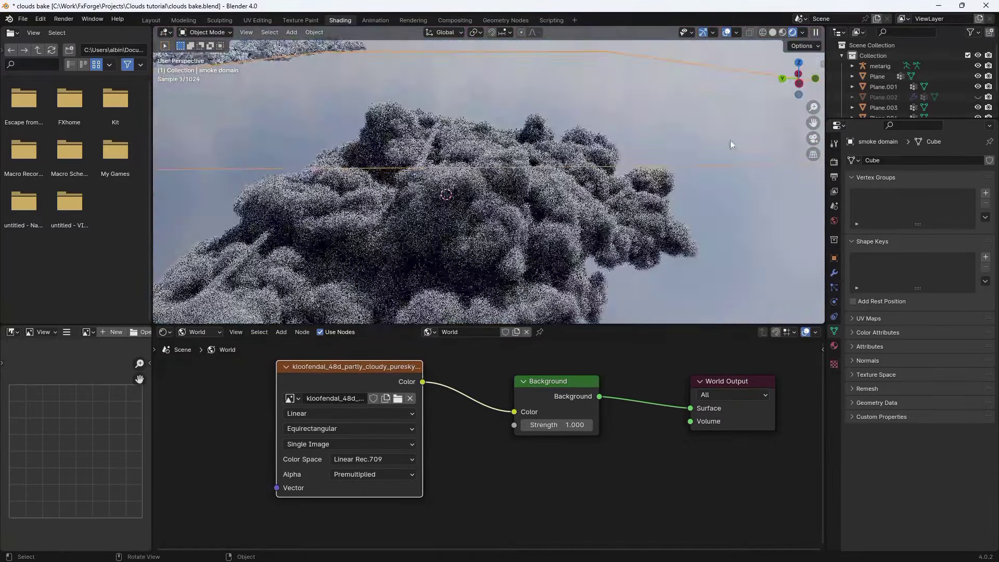
# Step: Add a Light Path node above the Environment Texture node in the World node setup
pyautogui.scroll(-5, 463, 420)
pyautogui.moveTo(463, 420); pyautogui.dragTo(437, 471, button='middle')
pyautogui.scroll(3, 468, 437)
pyautogui.hotkey('shift', 'a')
pyautogui.click(523, 411)
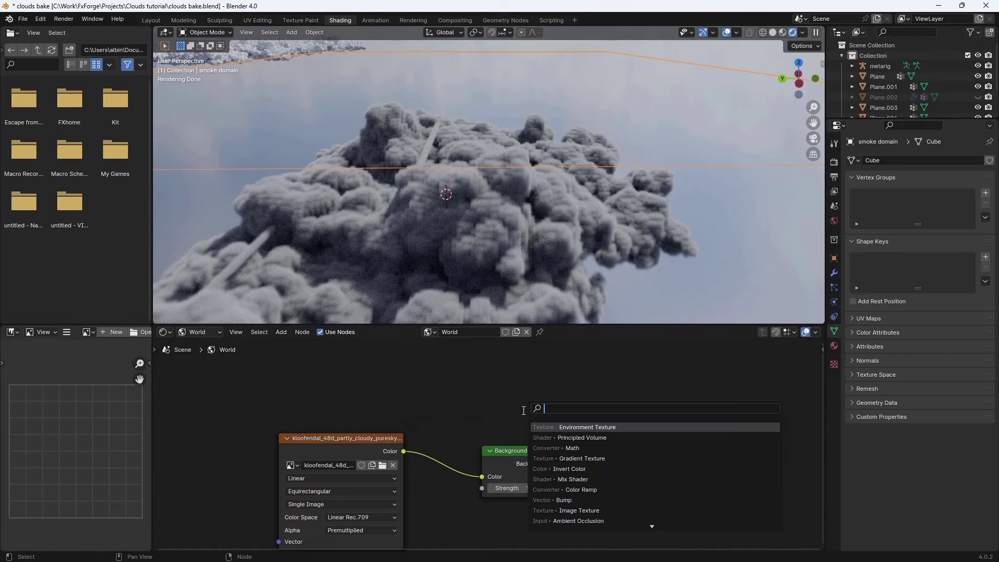
pyautogui.write('ligh')
pyautogui.press('Return')
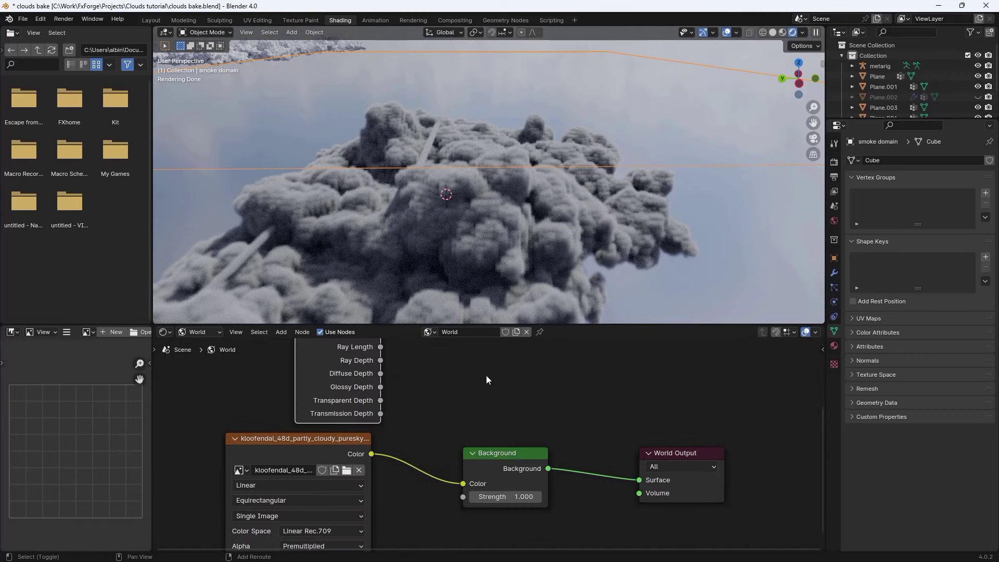
# Step: Insert a Mix Shader node into the link between the Background and World Output nodes
pyautogui.hotkey('shift', 'a')
pyautogui.write('mix shad')
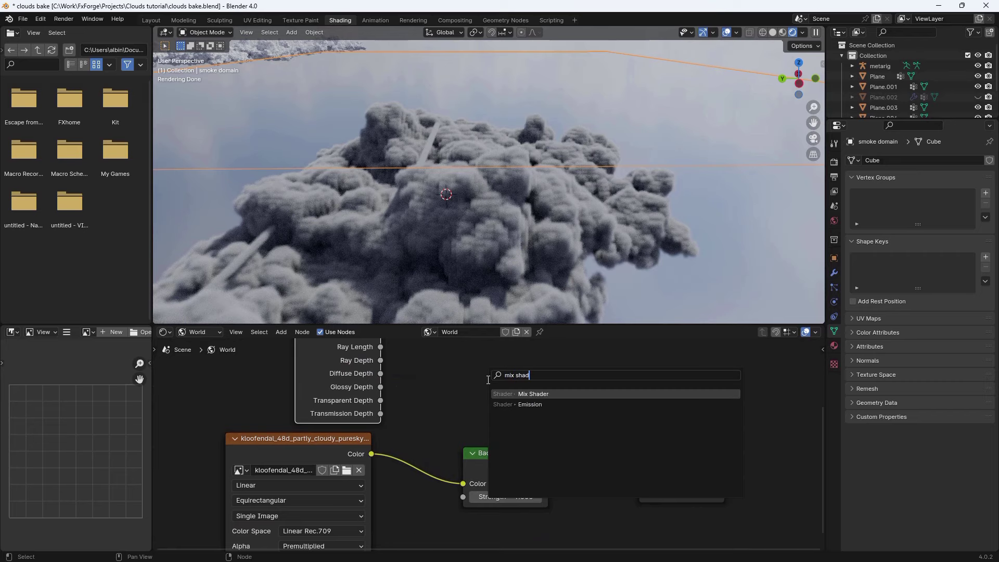
pyautogui.press('Return')
pyautogui.click(595, 446)
pyautogui.moveTo(524, 460); pyautogui.dragTo(406, 364, button='middle')
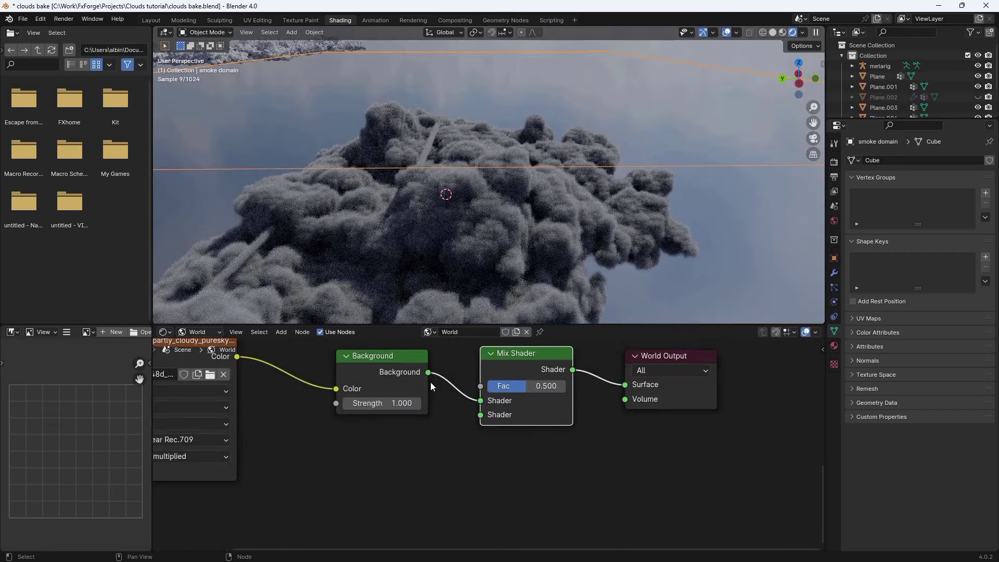
# Step: Duplicate the Background node straight below the original and connect the copy to the Mix Shader's second Shader input
pyautogui.hotkey('shift', 'd')
pyautogui.press('y')
pyautogui.click(394, 450)
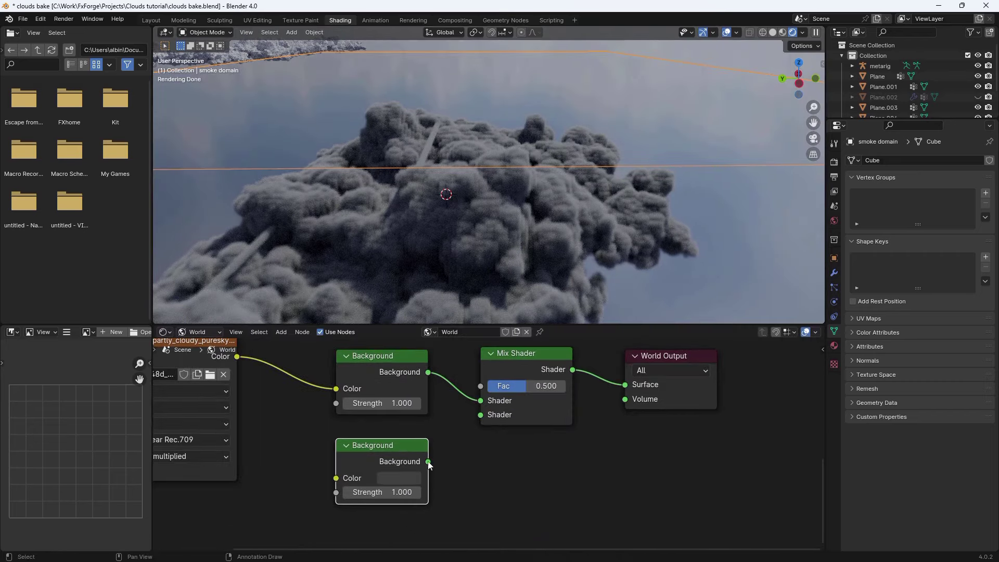
pyautogui.moveTo(428, 462); pyautogui.dragTo(479, 415)
# Step: Try a Fac value of 0.475 on the Mix Shader to blend the two backgrounds
pyautogui.moveTo(453, 410); pyautogui.dragTo(488, 446, button='middle')
pyautogui.scroll(-1, 531, 446)
pyautogui.moveTo(568, 427)
pyautogui.mouseDown()
pyautogui.moveTo(521, 427)
pyautogui.moveTo(587, 427)
pyautogui.moveTo(521, 427)
pyautogui.moveTo(552, 428)
pyautogui.mouseUp()
pyautogui.moveTo(552, 427); pyautogui.dragTo(555, 471, button='middle')
pyautogui.scroll(-4, 556, 471)
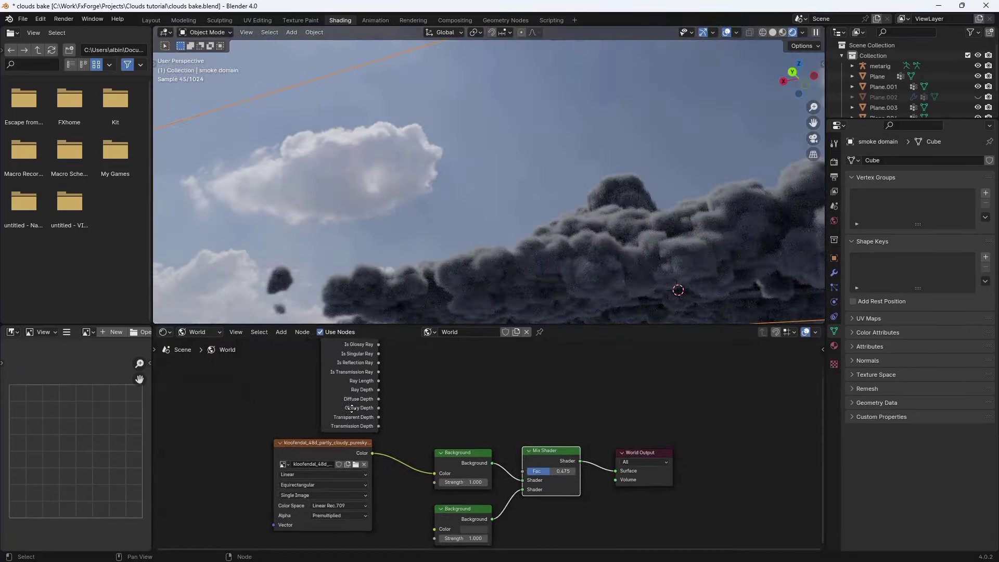
# Step: Connect the Light Path node's Is Camera Ray output to the Mix Shader's Fac input
pyautogui.scroll(3, 484, 391)
pyautogui.moveTo(319, 384)
pyautogui.mouseDown()
pyautogui.moveTo(423, 452)
pyautogui.moveTo(328, 397)
pyautogui.moveTo(327, 374)
pyautogui.mouseUp()
pyautogui.moveTo(327, 374); pyautogui.dragTo(361, 411, button='middle')
pyautogui.moveTo(387, 200); pyautogui.dragTo(381, 213, button='middle')
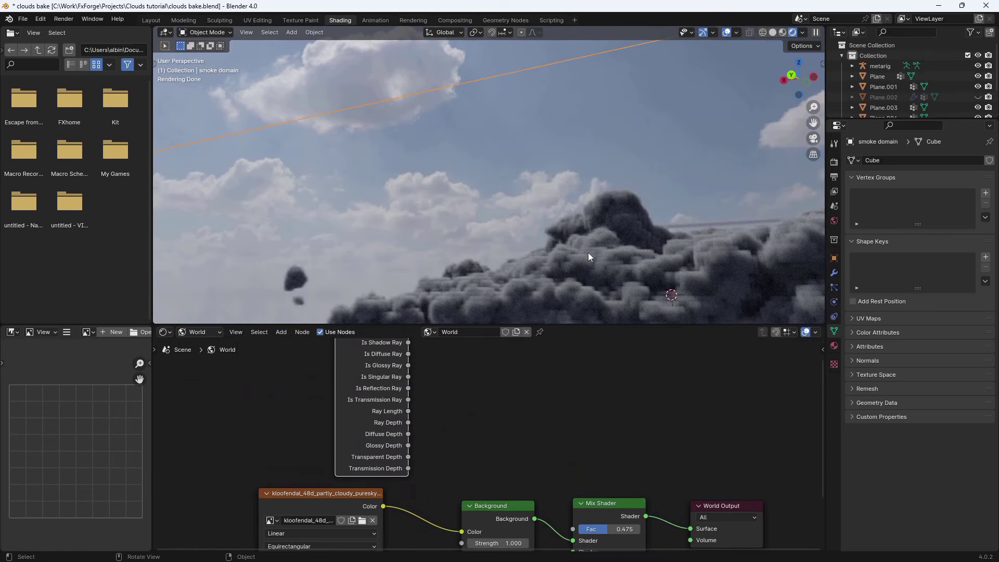
pyautogui.scroll(1, 458, 416)
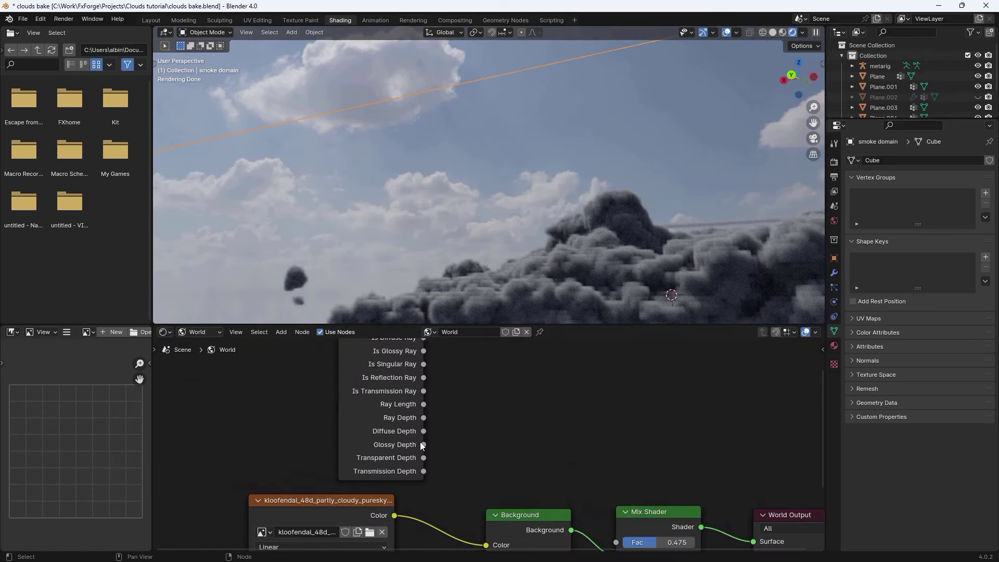
pyautogui.moveTo(417, 419); pyautogui.dragTo(416, 468, button='middle')
pyautogui.moveTo(423, 359); pyautogui.dragTo(614, 458)
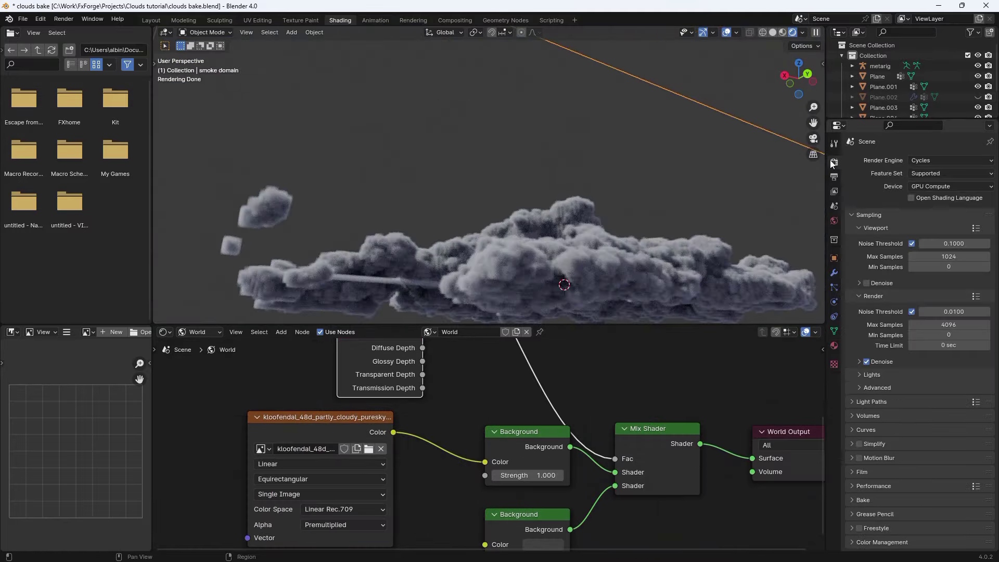
# Step: Set the Cycles render's maximum Volume light bounces to 8 in the light path settings
pyautogui.click(872, 400)
pyautogui.moveTo(607, 258); pyautogui.dragTo(502, 175, button='middle')
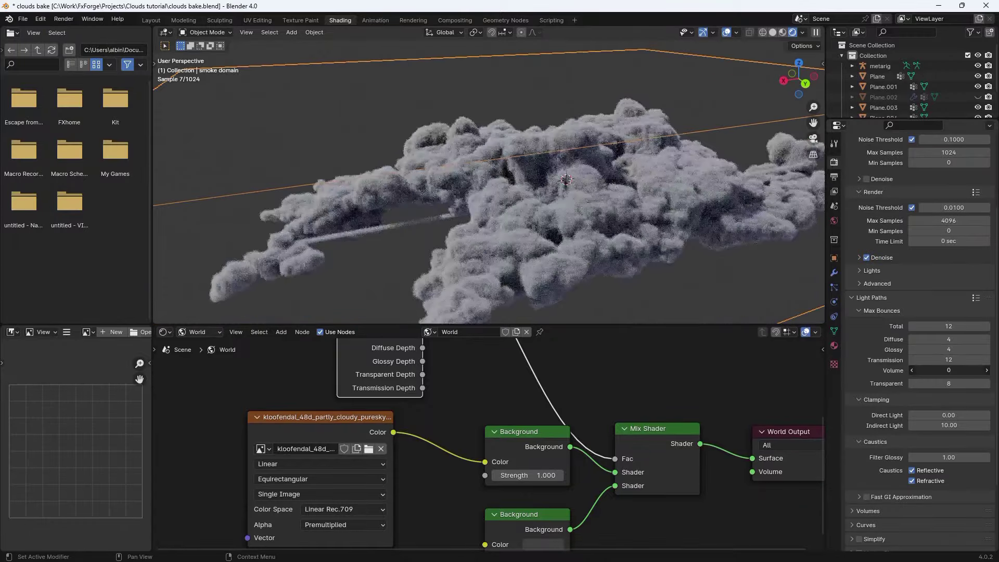
pyautogui.moveTo(931, 370); pyautogui.dragTo(949, 370)
pyautogui.click(955, 370)
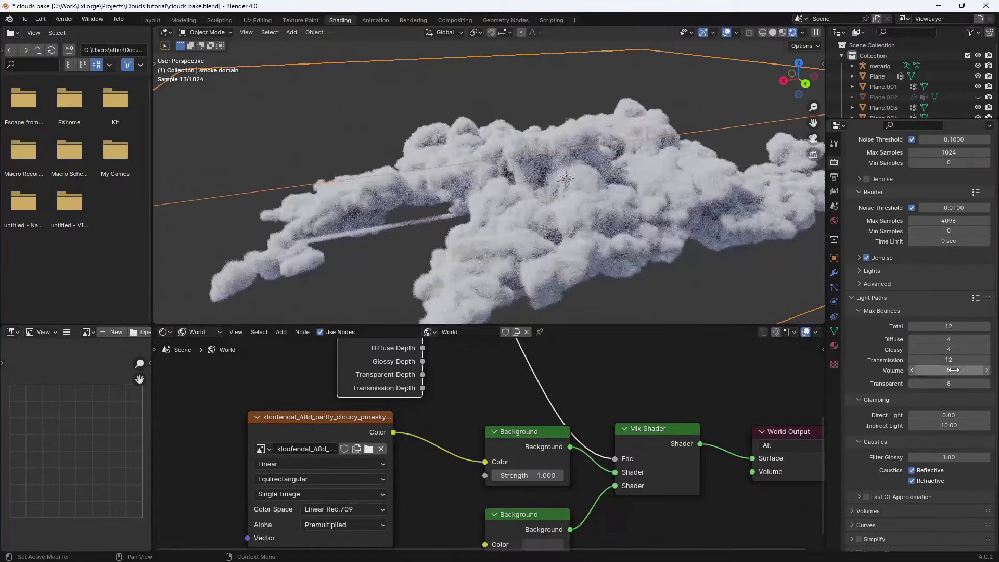
pyautogui.write('5')
pyautogui.press('Return')
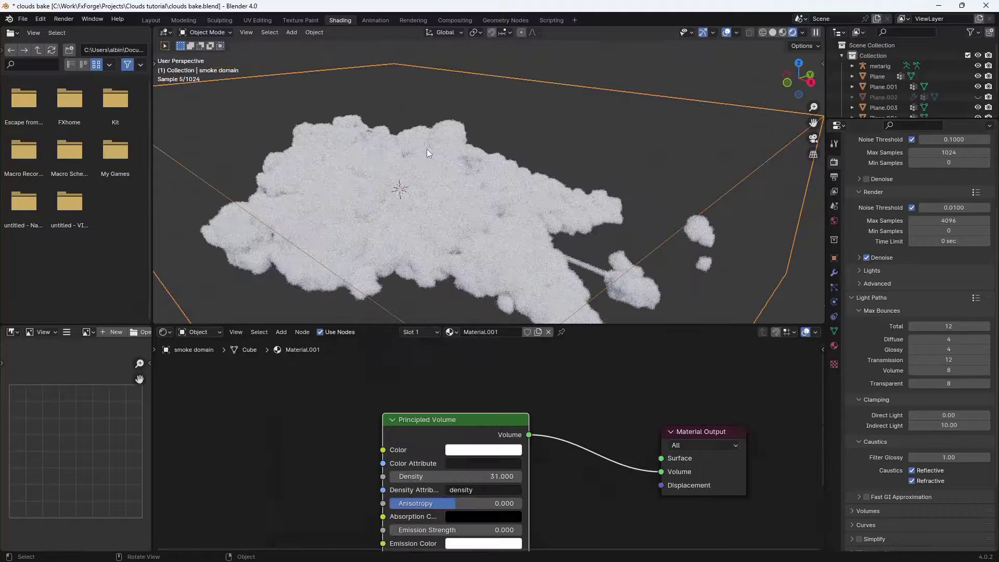
# Step: Switch to the Layout workspace and view the cloud in solid shading, returning the viewport to rendered shading
pyautogui.click(151, 20)
pyautogui.scroll(5, 594, 248)
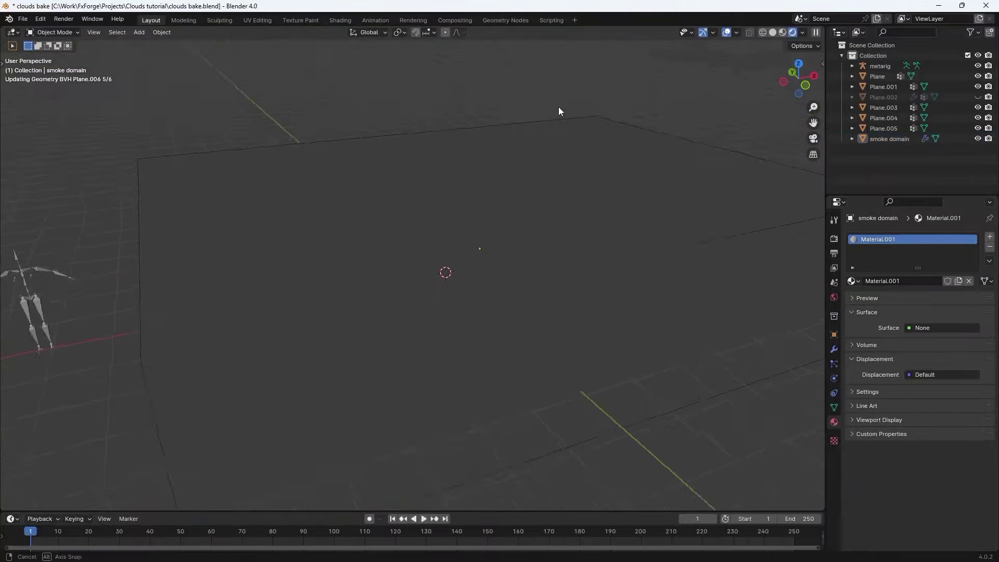
pyautogui.moveTo(691, 140); pyautogui.dragTo(546, 312, button='middle')
pyautogui.press('z')
pyautogui.click(674, 292)
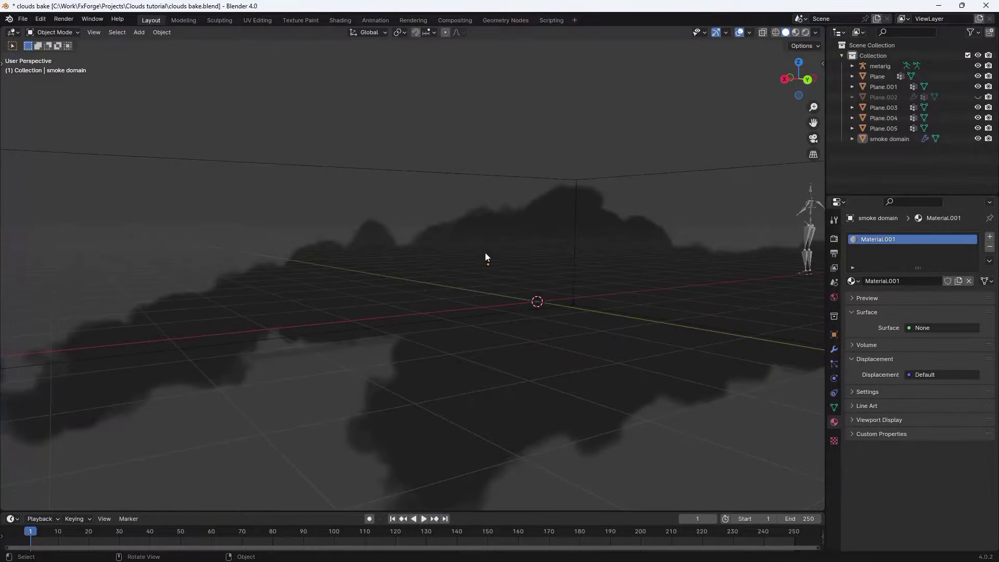
pyautogui.press('z')
pyautogui.click(570, 189)
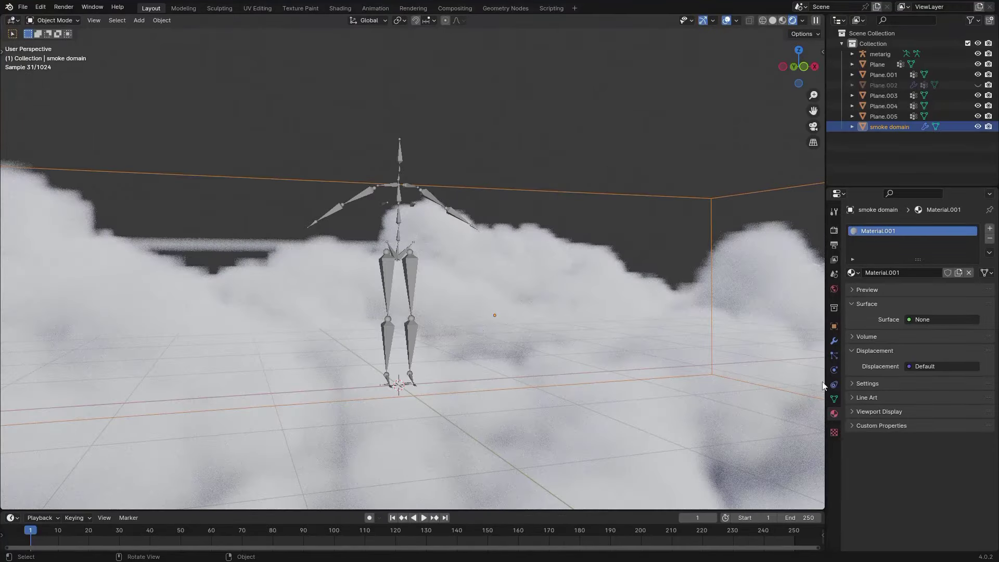
# Step: Set the smoke domain's fluid resolution divisions to 512 and save the file
pyautogui.click(832, 373)
pyautogui.press('z')
pyautogui.click(573, 311)
pyautogui.moveTo(573, 311); pyautogui.dragTo(445, 249, button='middle')
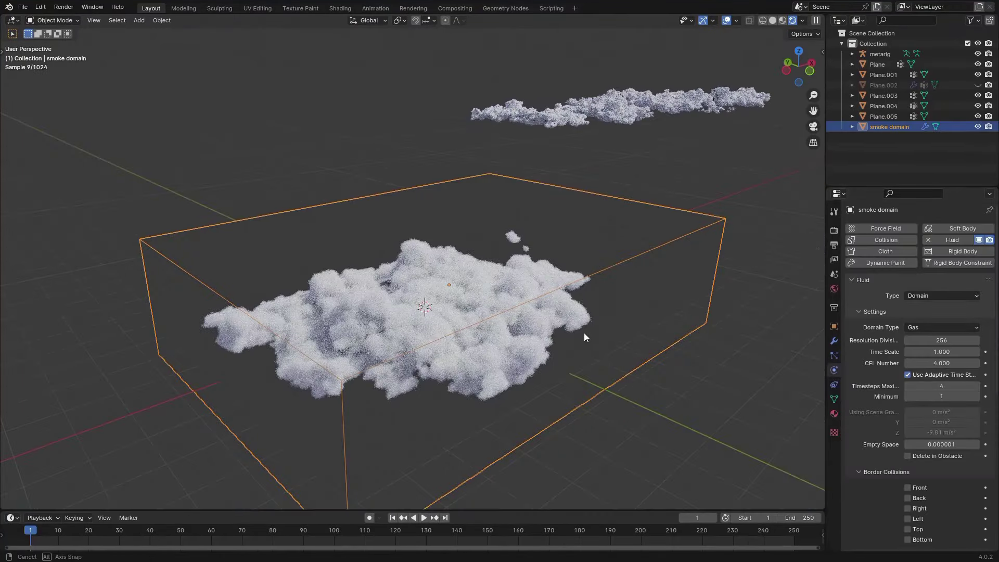
pyautogui.moveTo(584, 333); pyautogui.dragTo(614, 302, button='middle')
pyautogui.click(952, 340)
pyautogui.click(953, 341)
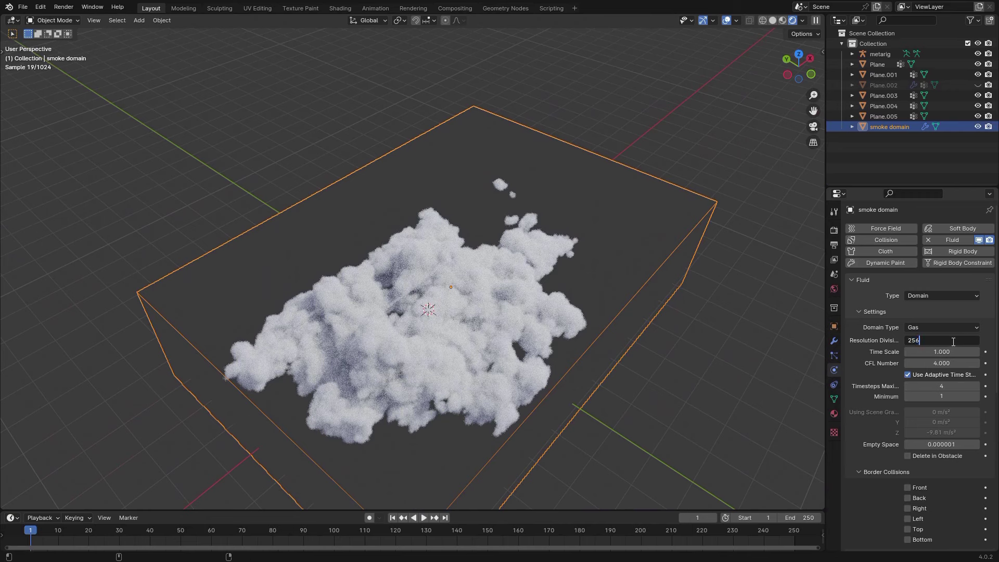
pyautogui.write('*2')
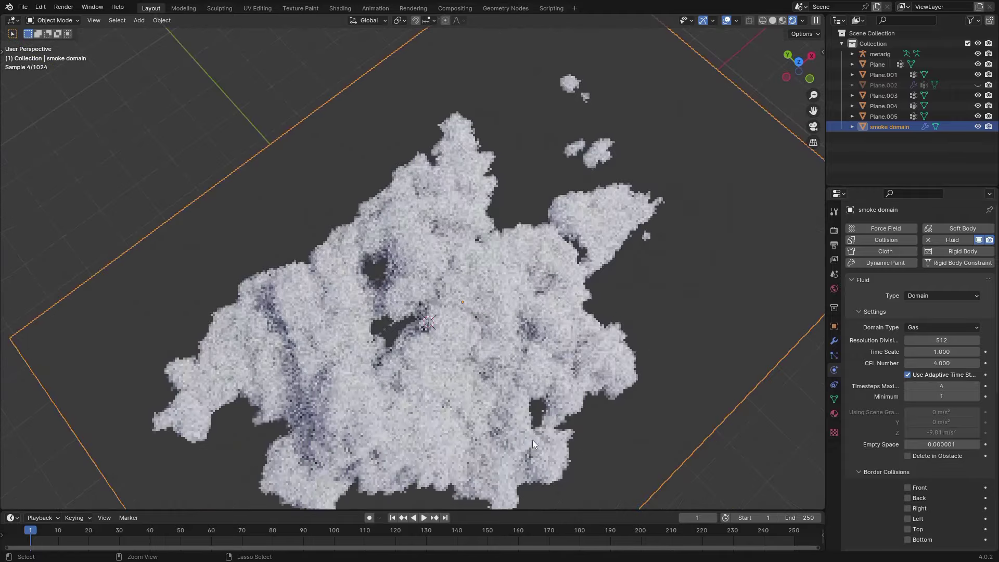
pyautogui.hotkey('ctrl', 's')
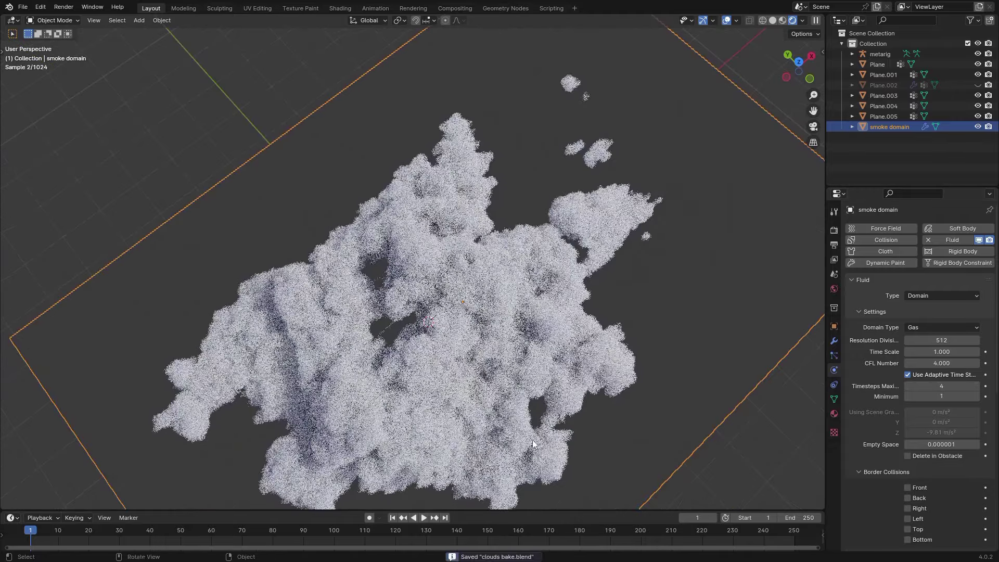
# Step: Unhide the Plane.002 smoke flow object and select it inside the rendered cloud
pyautogui.moveTo(521, 354); pyautogui.dragTo(508, 303, button='middle')
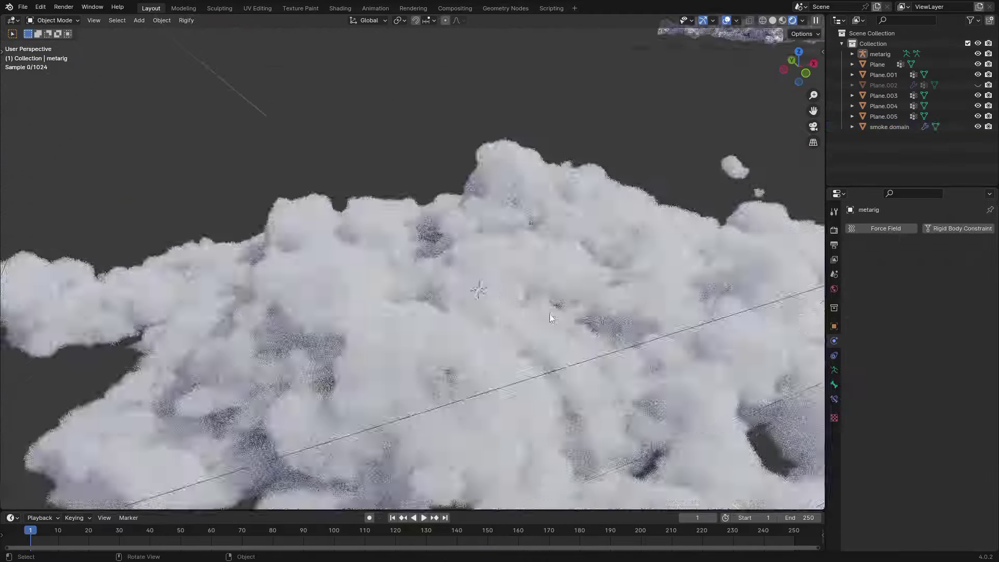
pyautogui.moveTo(549, 313); pyautogui.dragTo(587, 283, button='middle')
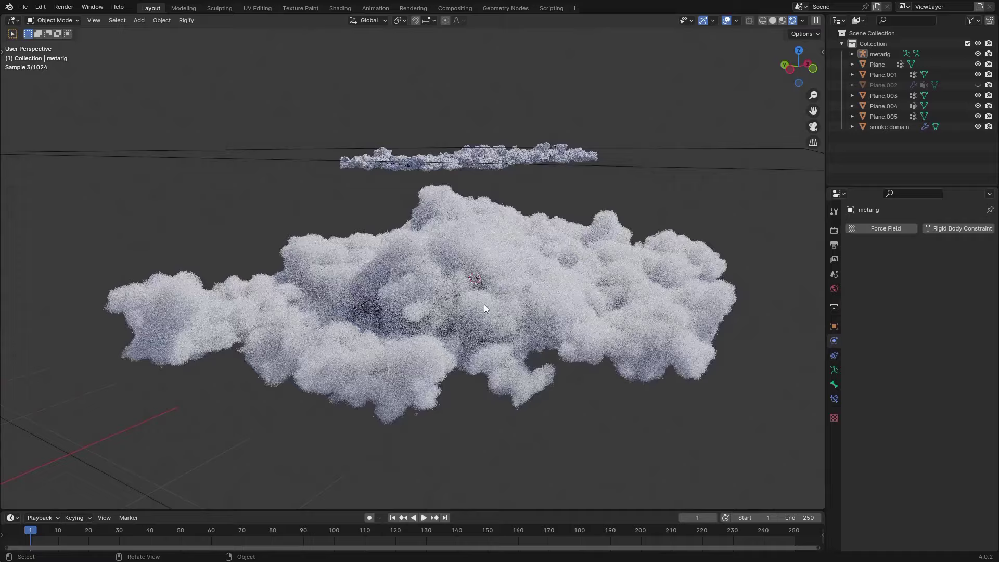
pyautogui.moveTo(483, 303); pyautogui.dragTo(501, 308, button='middle')
pyautogui.moveTo(663, 303); pyautogui.dragTo(520, 286, button='middle')
pyautogui.scroll(5, 466, 269)
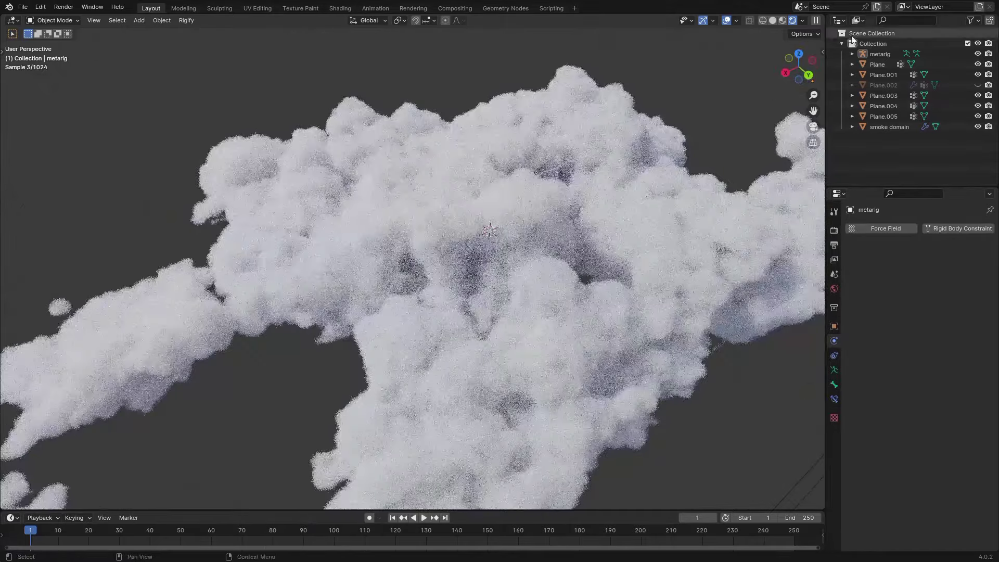
pyautogui.click(978, 85)
pyautogui.click(666, 207)
pyautogui.scroll(-2, 575, 182)
pyautogui.scroll(5, 557, 281)
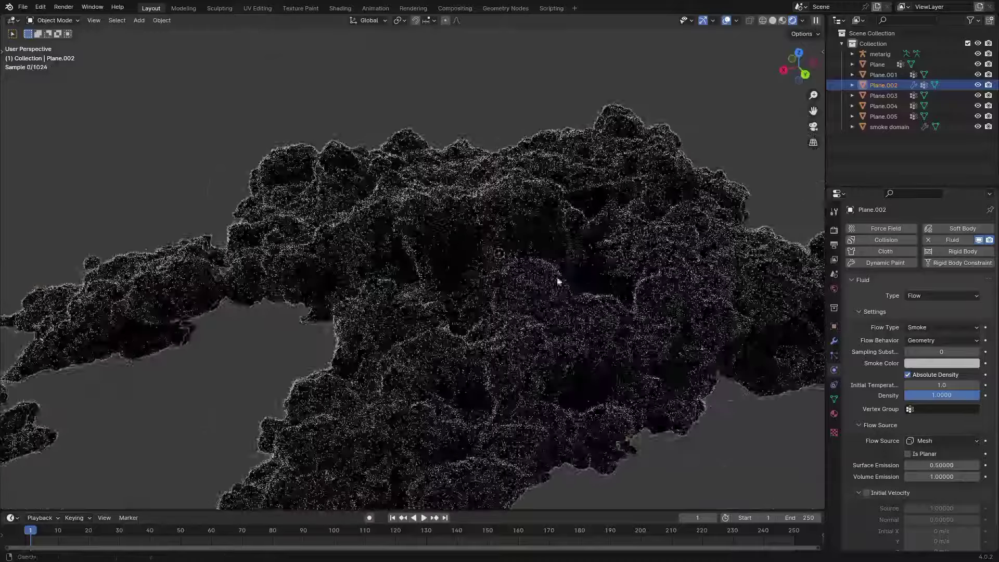
pyautogui.moveTo(590, 239); pyautogui.dragTo(667, 165, button='middle')
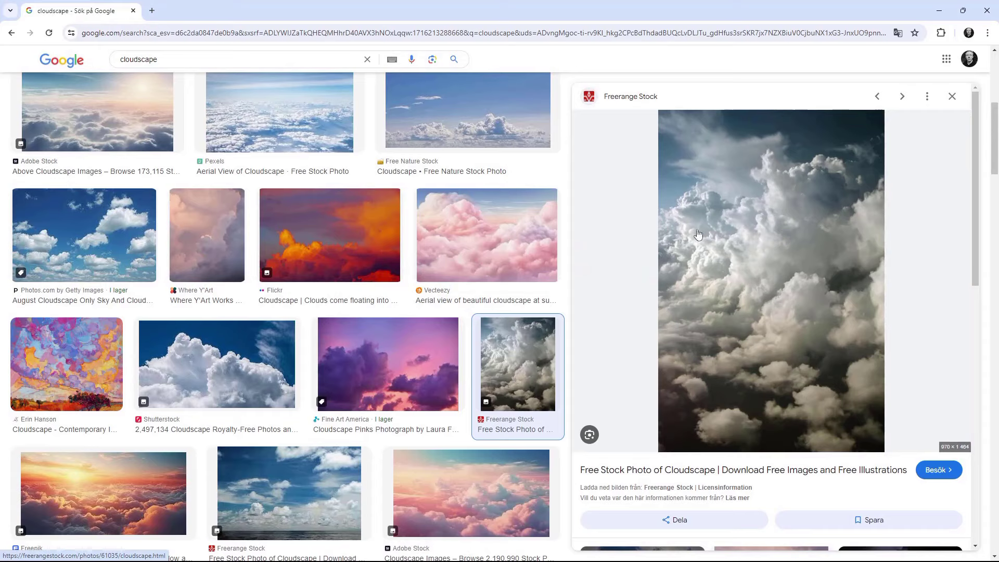
# Step: Switch to the browser, examine the "cloudscape" image results for cloud shape reference, and open the Heavenly Cloudscape photo
pyautogui.scroll(-3, 702, 261)
pyautogui.scroll(3, 739, 276)
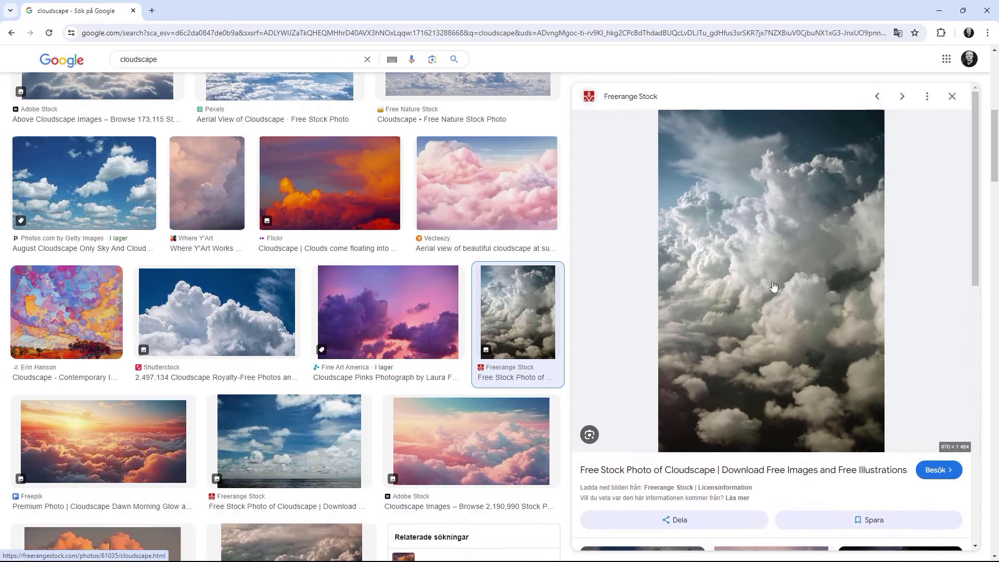
pyautogui.scroll(6, 724, 311)
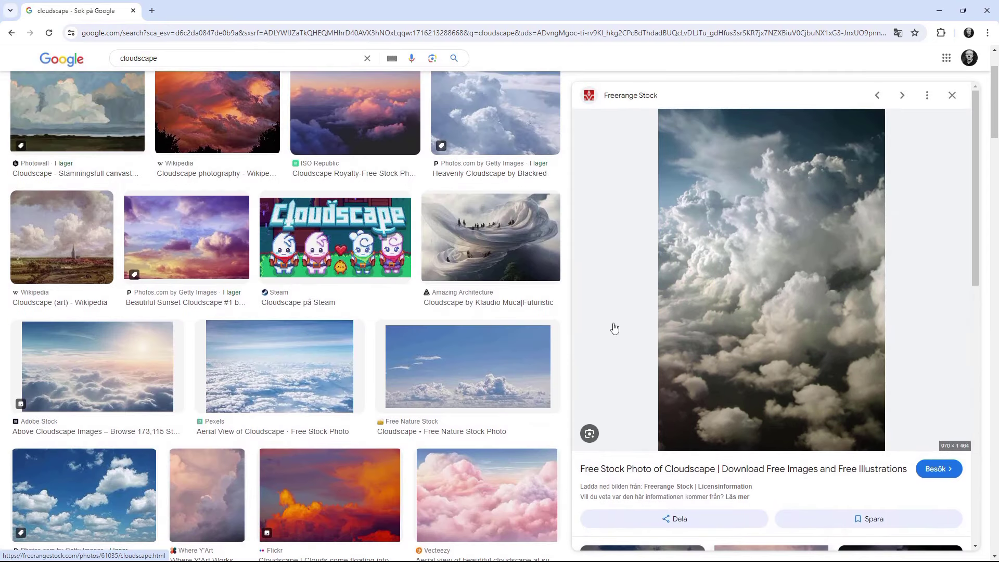
pyautogui.scroll(2, 669, 330)
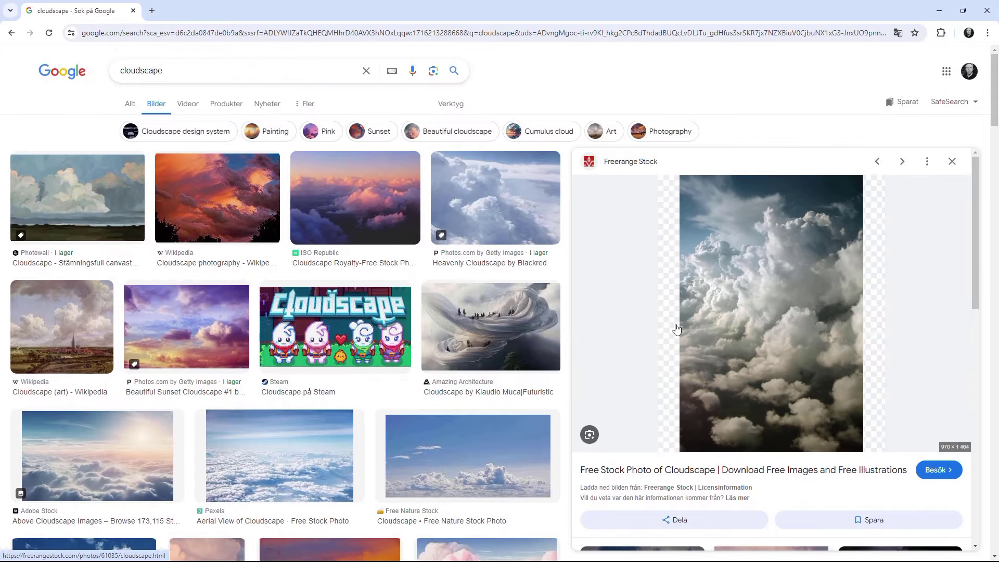
pyautogui.scroll(-1, 676, 329)
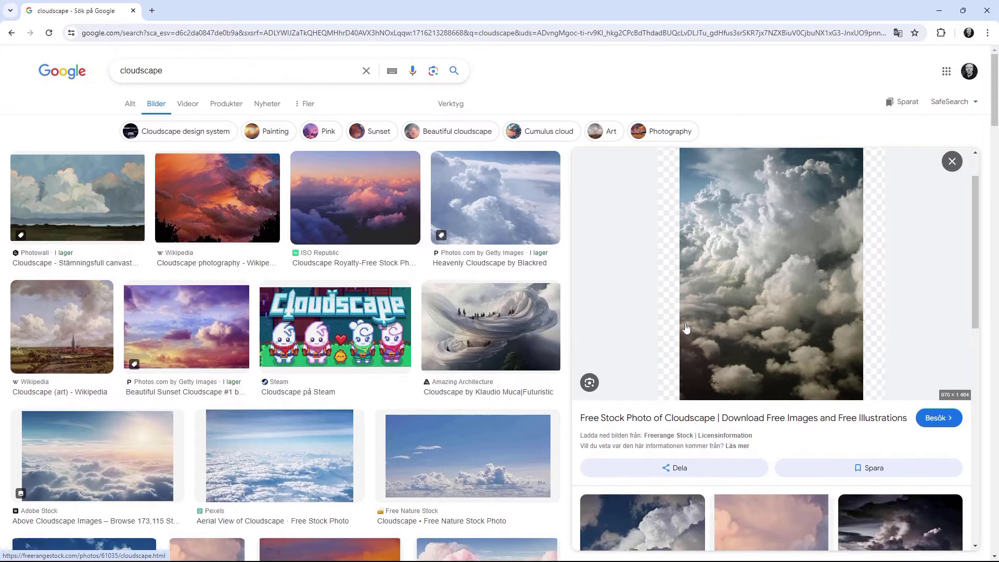
pyautogui.click(498, 229)
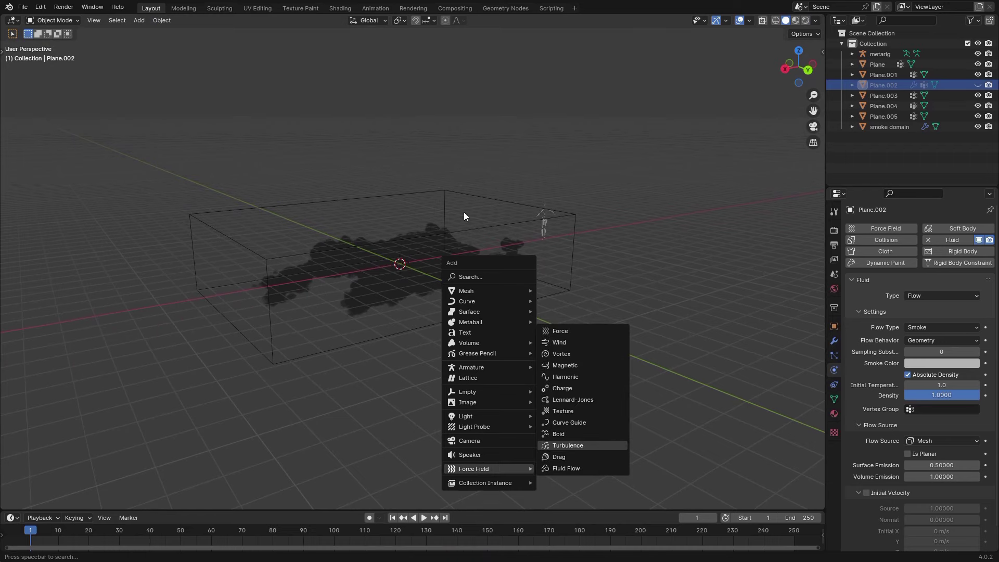
# Step: Add a Turbulence force field at the scene origin, inside the smoke domain
pyautogui.click(575, 444)
pyautogui.scroll(5, 572, 230)
pyautogui.scroll(-2, 588, 260)
pyautogui.moveTo(588, 258); pyautogui.dragTo(643, 276, button='middle')
pyautogui.moveTo(491, 263); pyautogui.dragTo(494, 302, button='middle')
# Step: Set the turbulence field's strength to 25 and its size to 1, saving the file
pyautogui.click(940, 319)
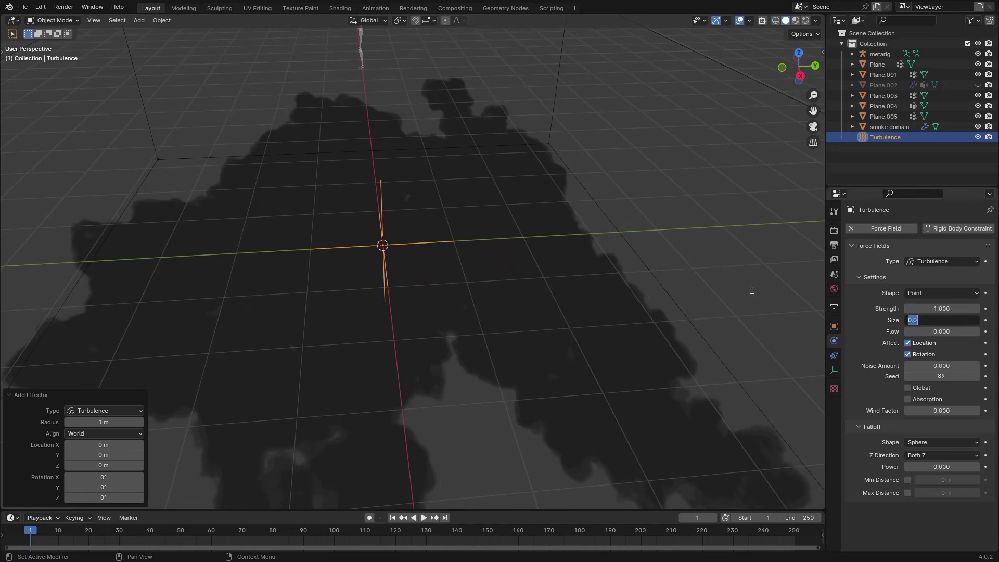
pyautogui.press('Return')
pyautogui.click(962, 308)
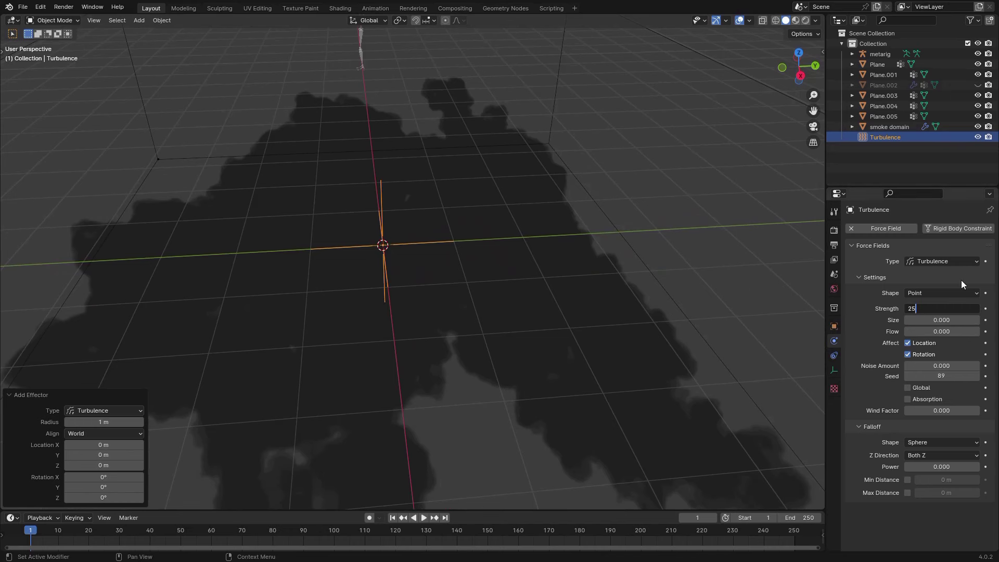
pyautogui.press('Return')
pyautogui.hotkey('ctrl', 's')
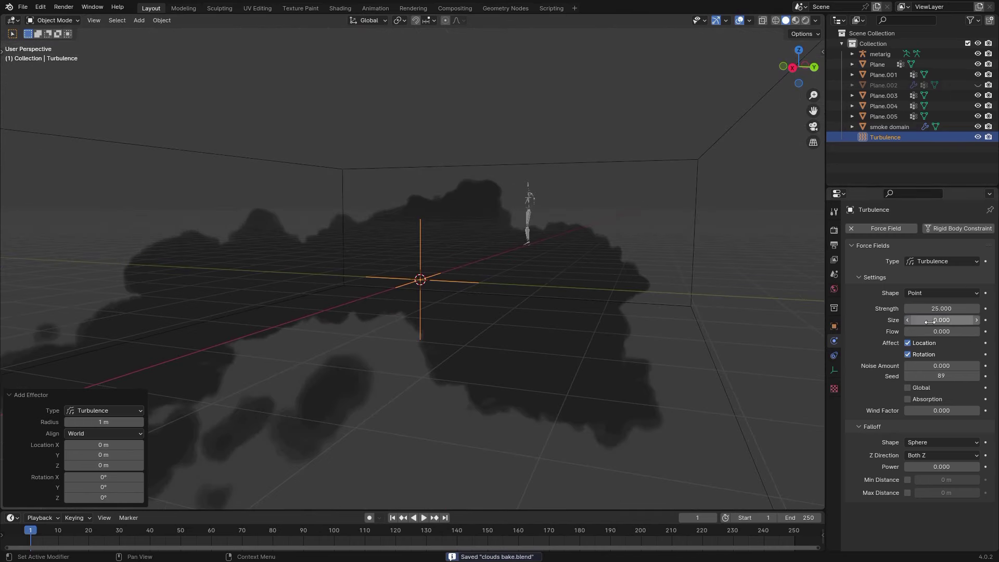
pyautogui.click(928, 320)
pyautogui.write('1')
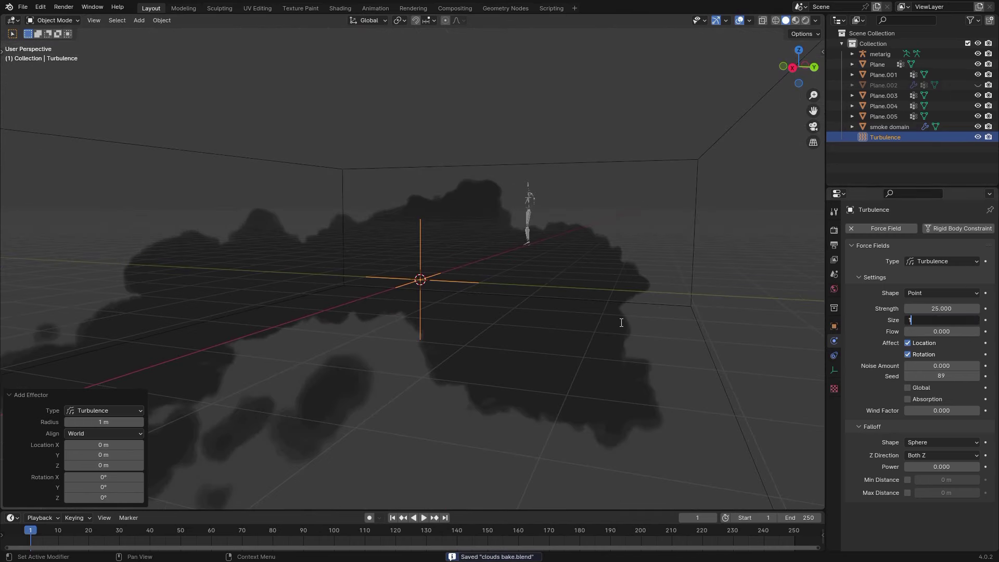
pyautogui.press('Return')
pyautogui.moveTo(622, 323); pyautogui.dragTo(473, 121, button='middle')
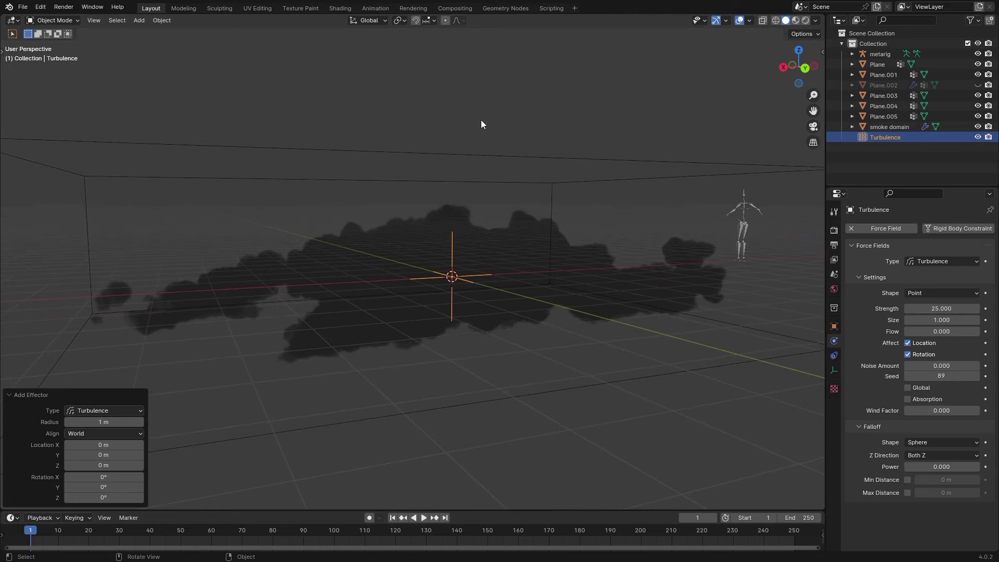
# Step: Select the smoke domain and set its fluid cache end frame to 10
pyautogui.click(629, 170)
pyautogui.moveTo(623, 169); pyautogui.dragTo(644, 282, button='middle')
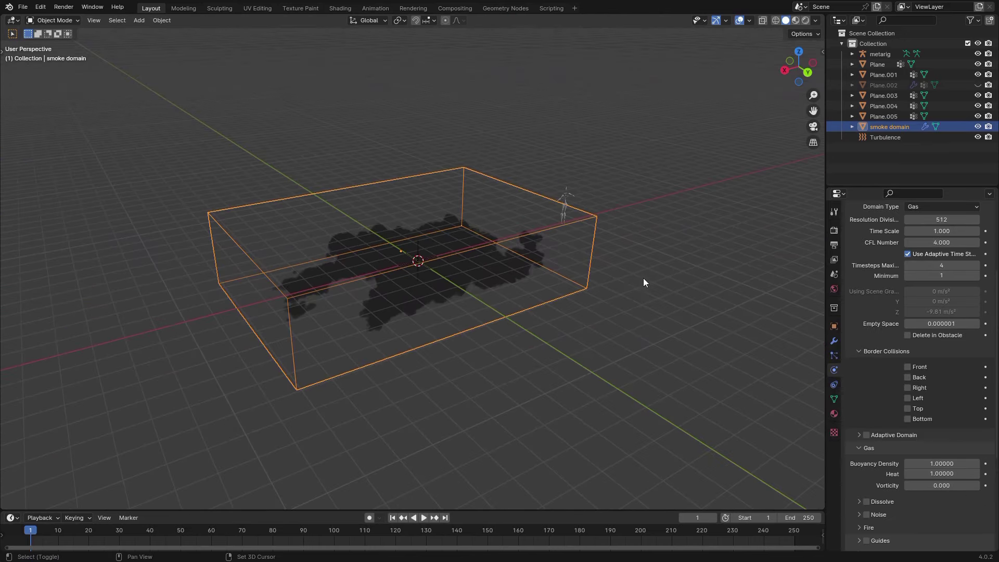
pyautogui.scroll(3, 519, 199)
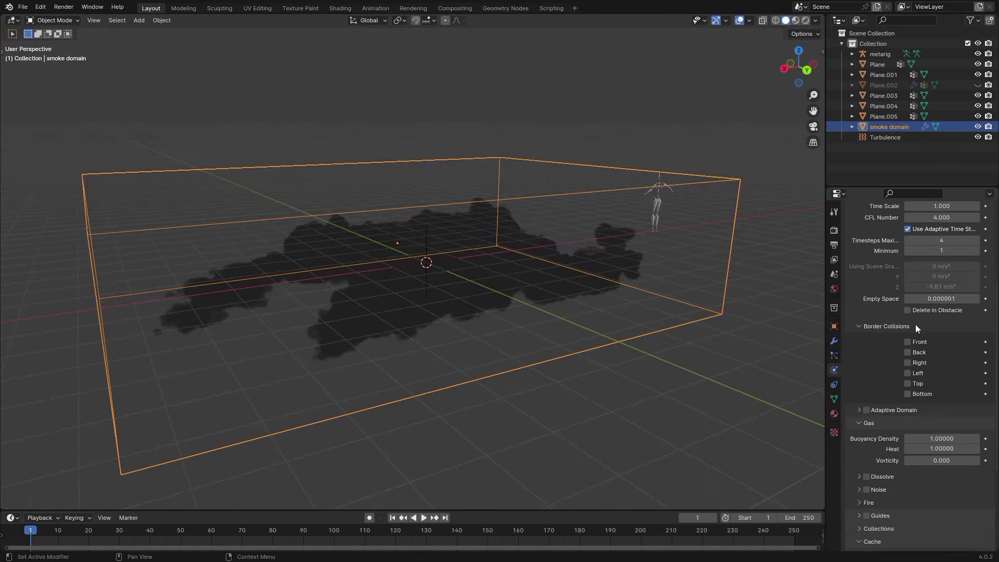
pyautogui.scroll(4, 918, 324)
pyautogui.scroll(-10, 910, 368)
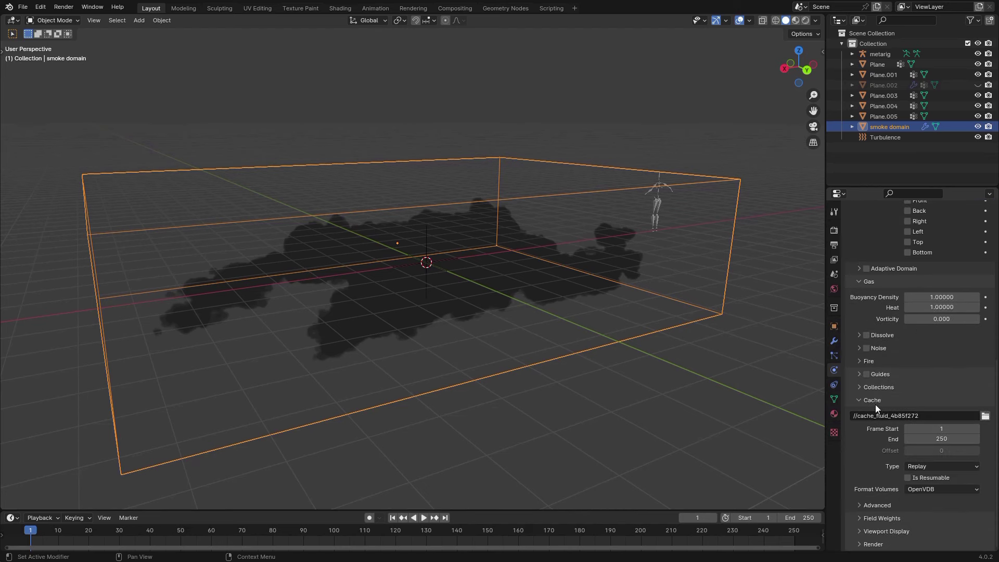
pyautogui.click(878, 402)
pyautogui.click(890, 503)
pyautogui.scroll(-5, 884, 468)
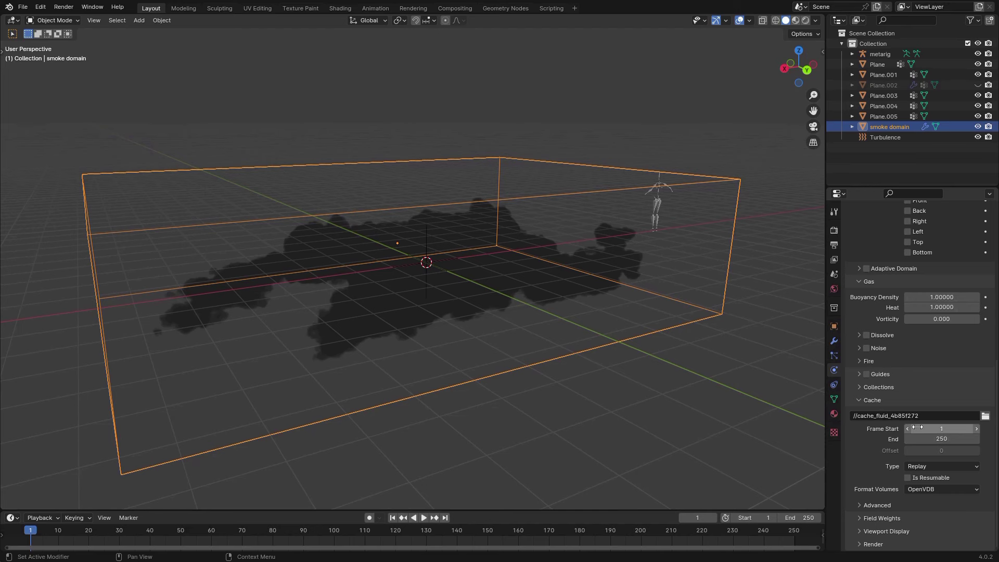
pyautogui.click(929, 439)
pyautogui.write('10')
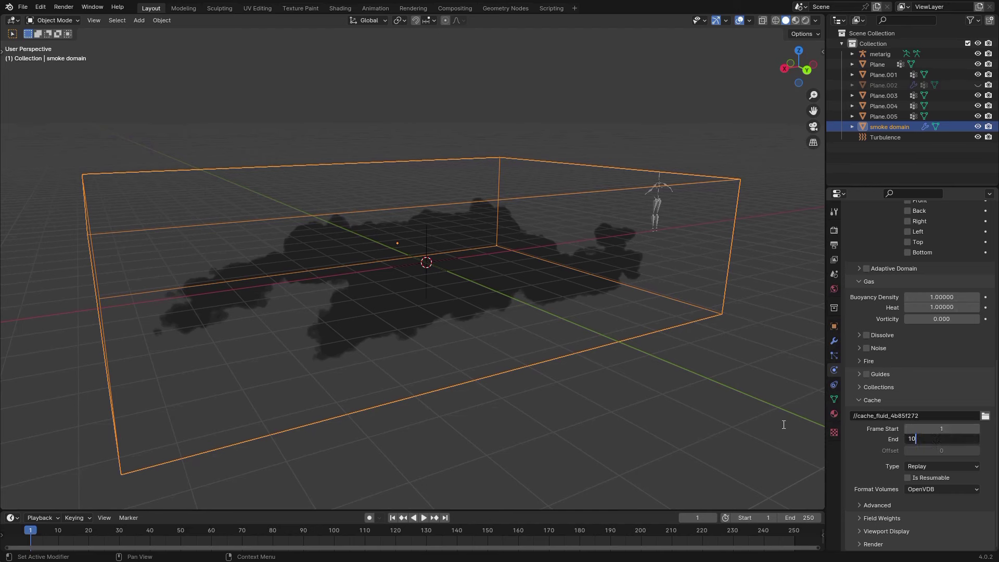
pyautogui.press('Return')
# Step: Halve the smoke domain's resolution divisions to 256 by entering 512/2
pyautogui.scroll(10, 904, 408)
pyautogui.click(947, 340)
pyautogui.write('512/2')
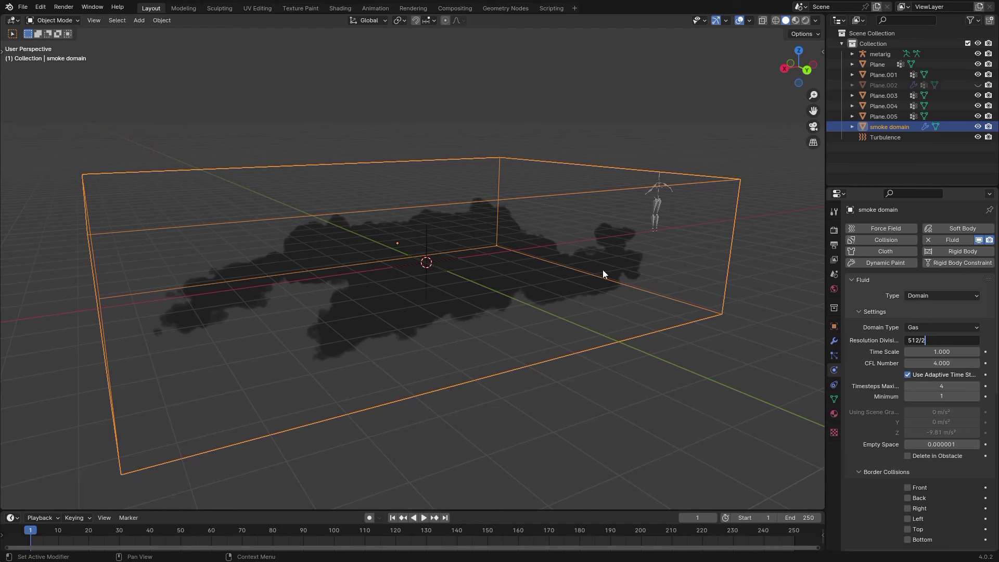
pyautogui.press('Return')
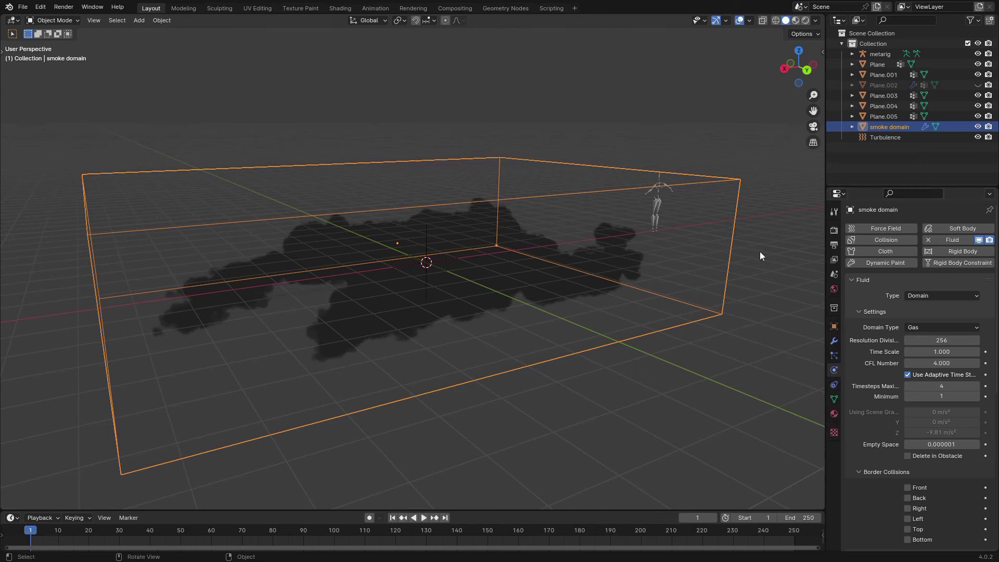
pyautogui.moveTo(543, 260); pyautogui.dragTo(570, 270, button='middle')
pyautogui.scroll(2, 571, 270)
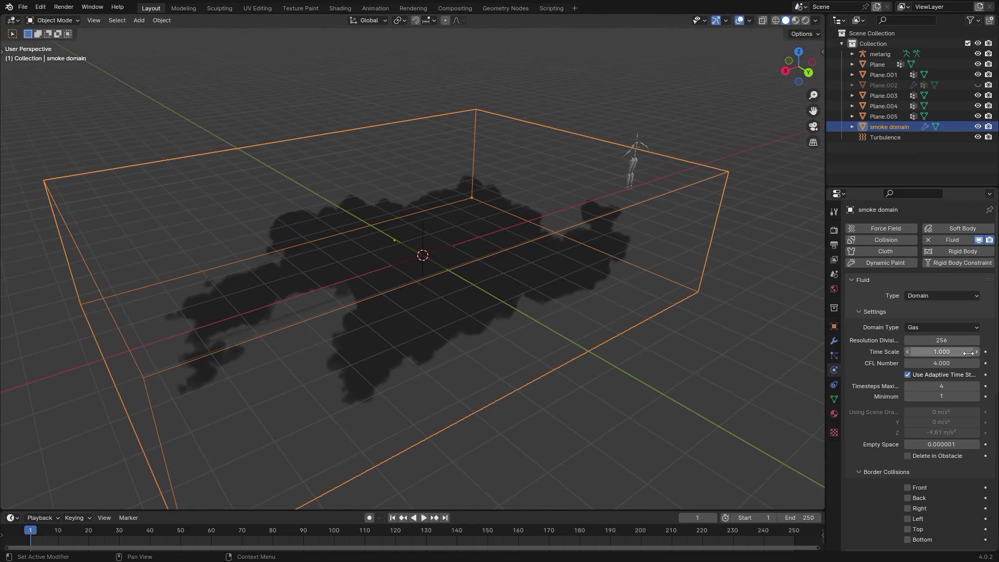
# Step: Set the smoke domain's cache type to Modular with Is Resumable enabled, and set the timeline's end frame to 10
pyautogui.scroll(-12, 961, 346)
pyautogui.click(941, 465)
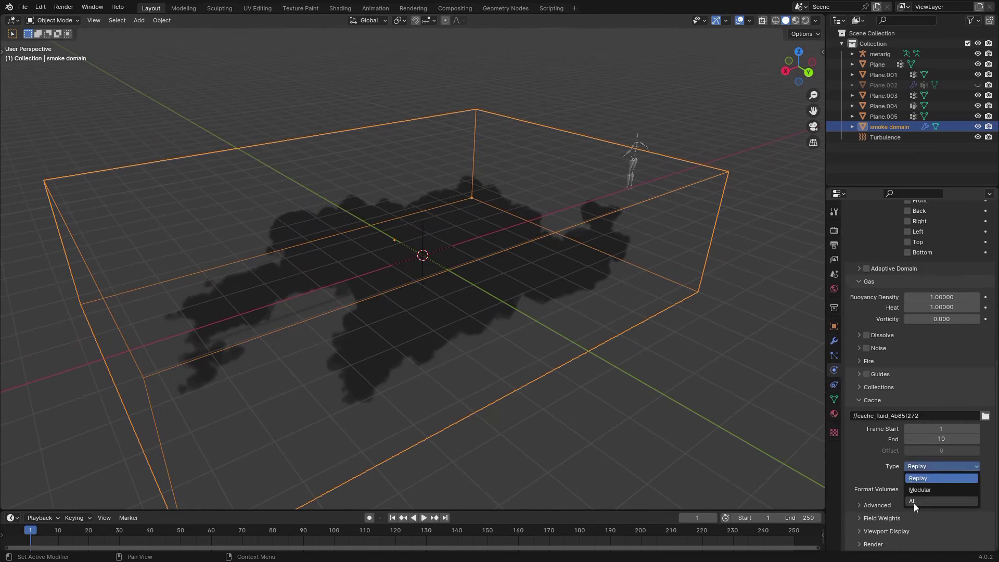
pyautogui.click(920, 490)
pyautogui.scroll(1, 926, 478)
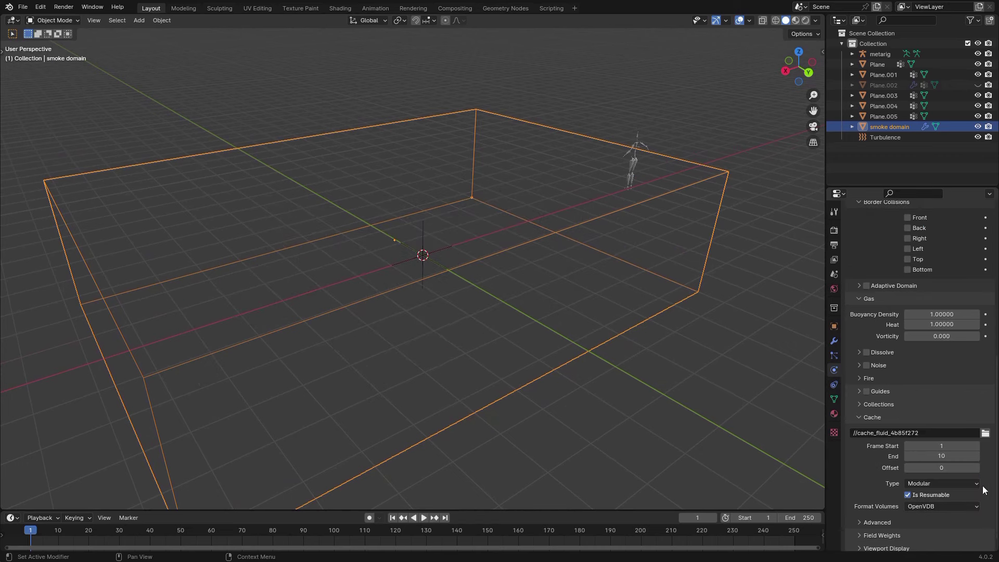
pyautogui.scroll(-1, 987, 491)
pyautogui.click(807, 516)
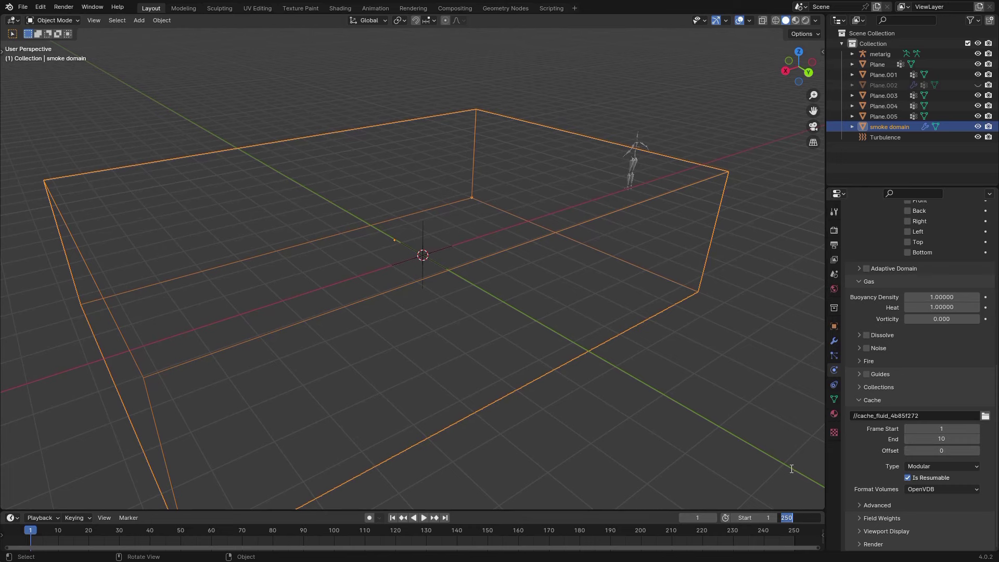
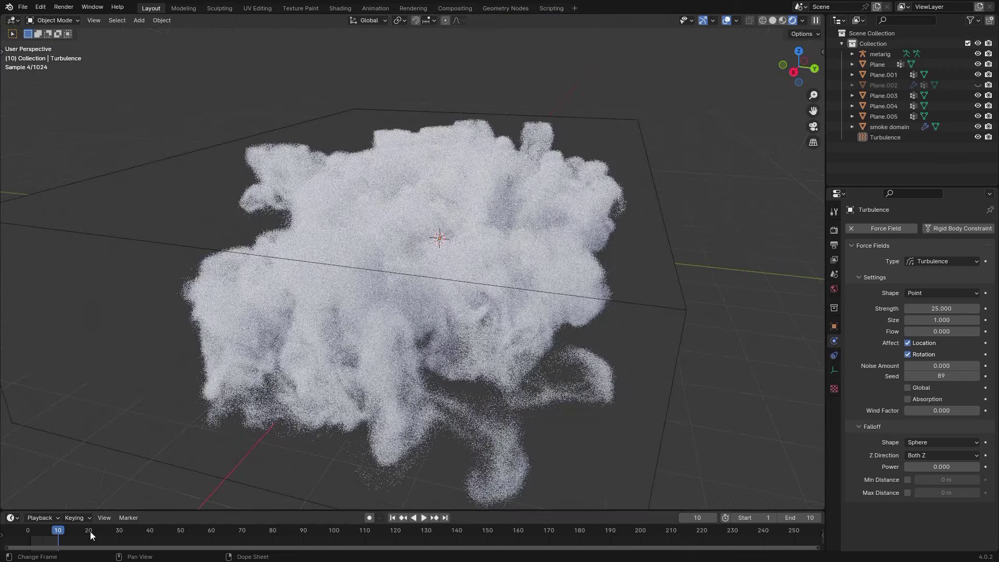
# Step: Review the baked cloud at frames 5 and 6, and set the turbulence field's strength to 10 and size to 0.5
pyautogui.moveTo(90, 531); pyautogui.dragTo(45, 529)
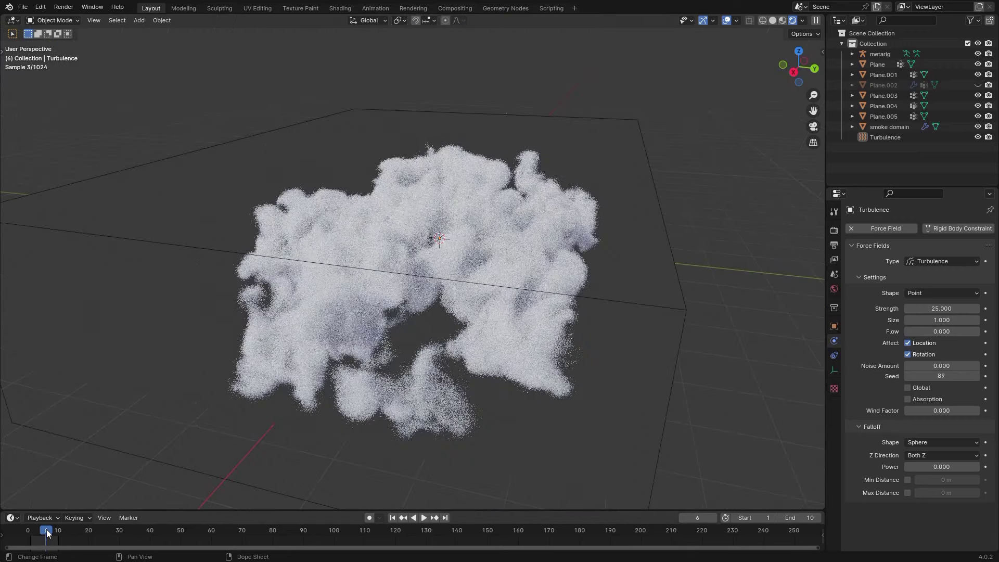
pyautogui.click(944, 309)
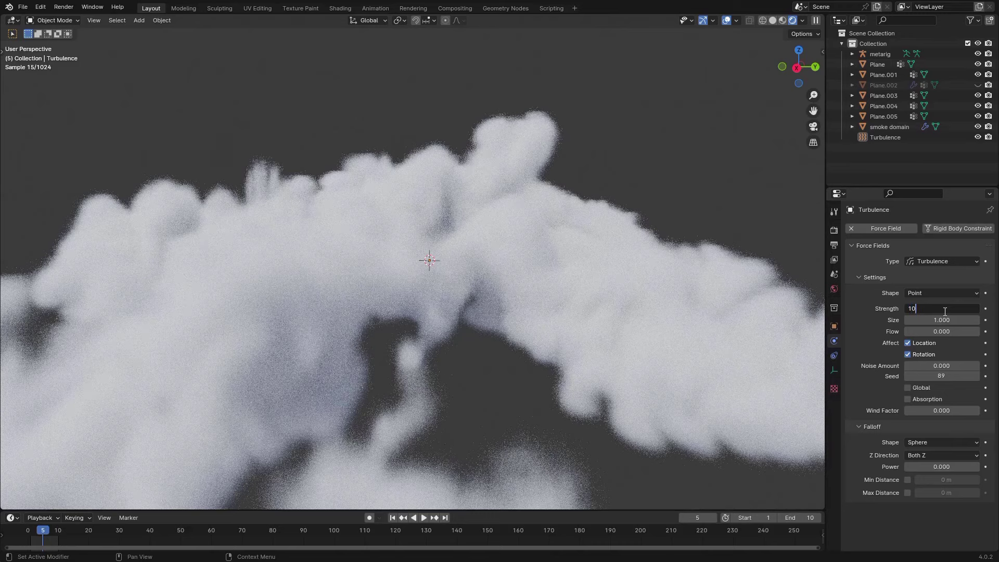
pyautogui.write('10')
pyautogui.click(963, 320)
pyautogui.write('0.5')
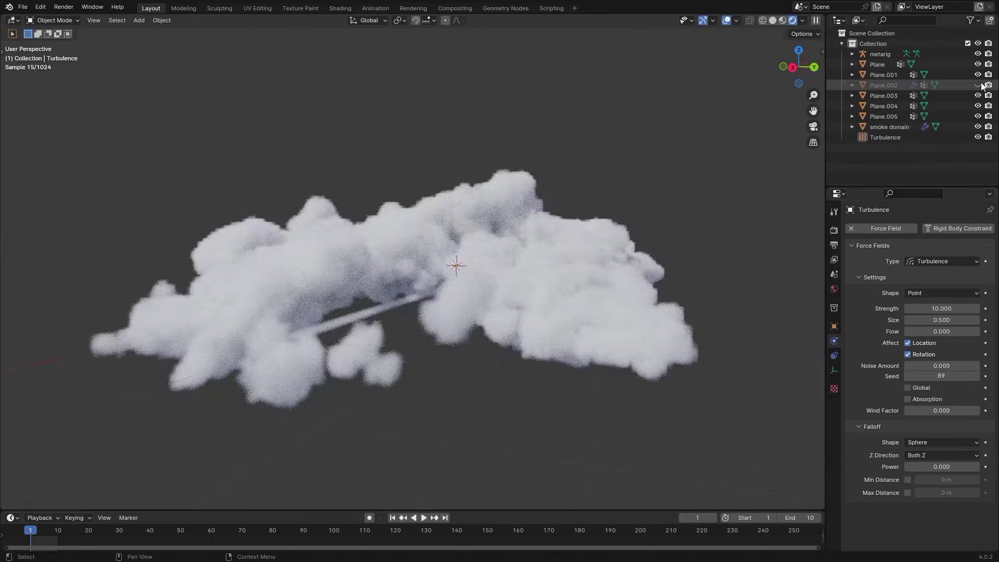
# Step: Unhide and select the Plane.002 smoke flow object and inspect it inside the rendered cloud
pyautogui.click(883, 85)
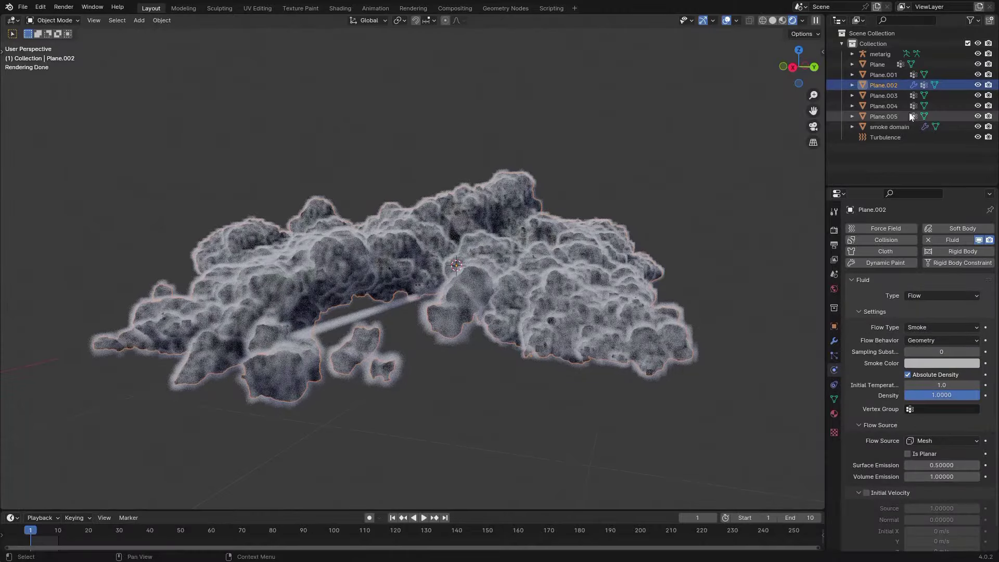
pyautogui.keyDown('shift'); pyautogui.moveTo(527, 280); pyautogui.dragTo(485, 282, button='middle'); pyautogui.keyUp('shift')
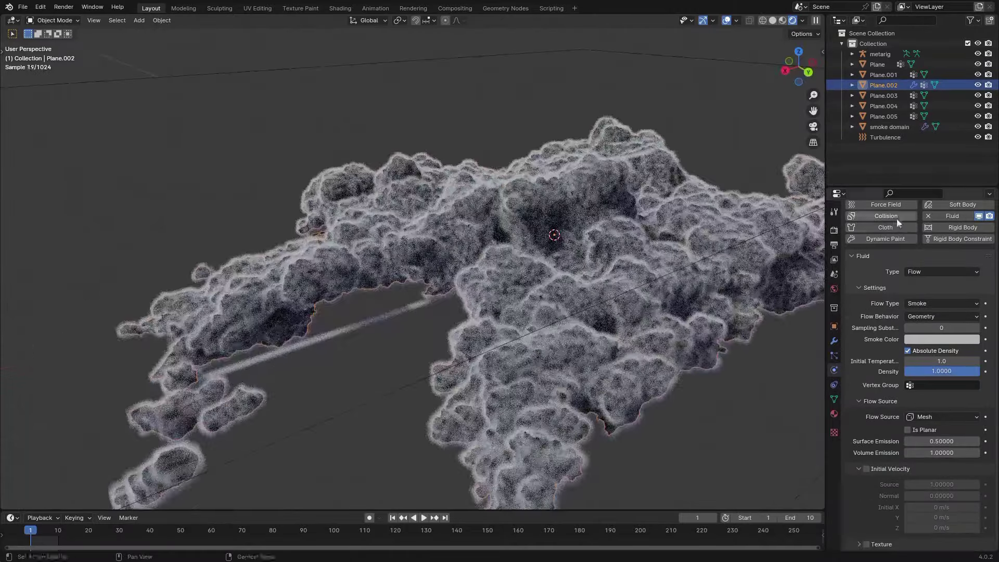
pyautogui.scroll(3, 529, 358)
pyautogui.scroll(-6, 529, 358)
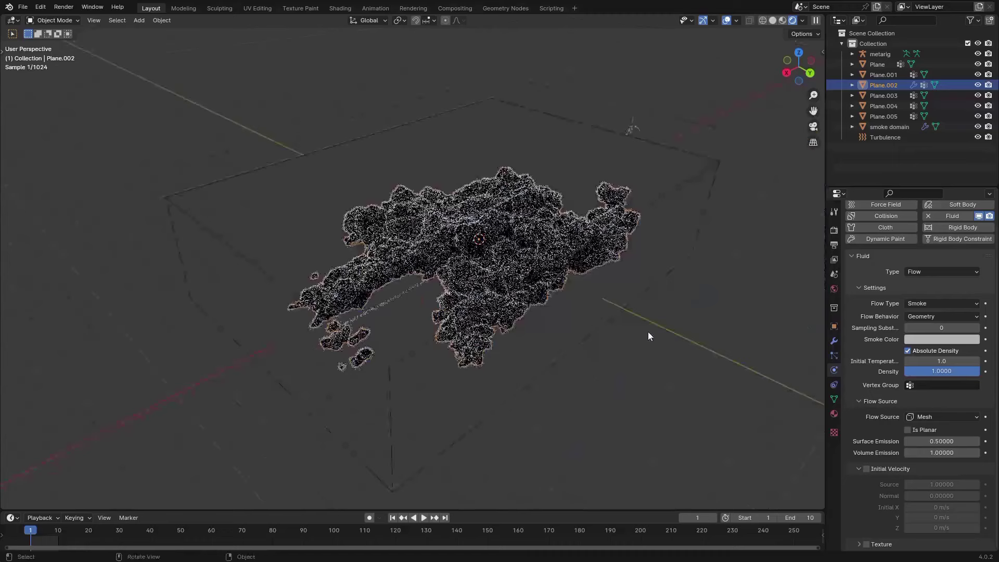
pyautogui.scroll(3, 779, 415)
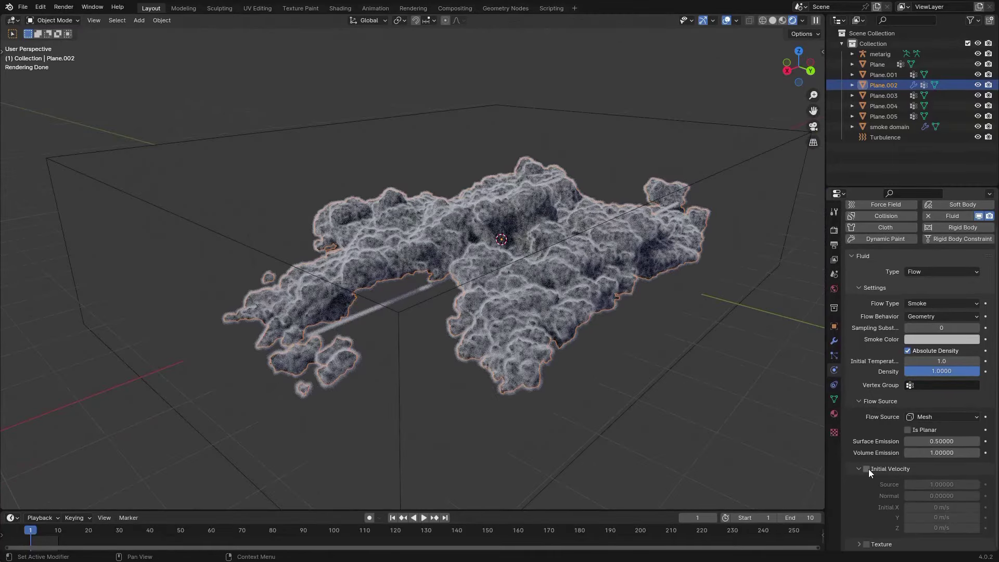
# Step: Enable initial velocity on the Plane.002 flow object with Z at 5 m/s and Normal at 5, and save the file
pyautogui.click(869, 469)
pyautogui.click(866, 468)
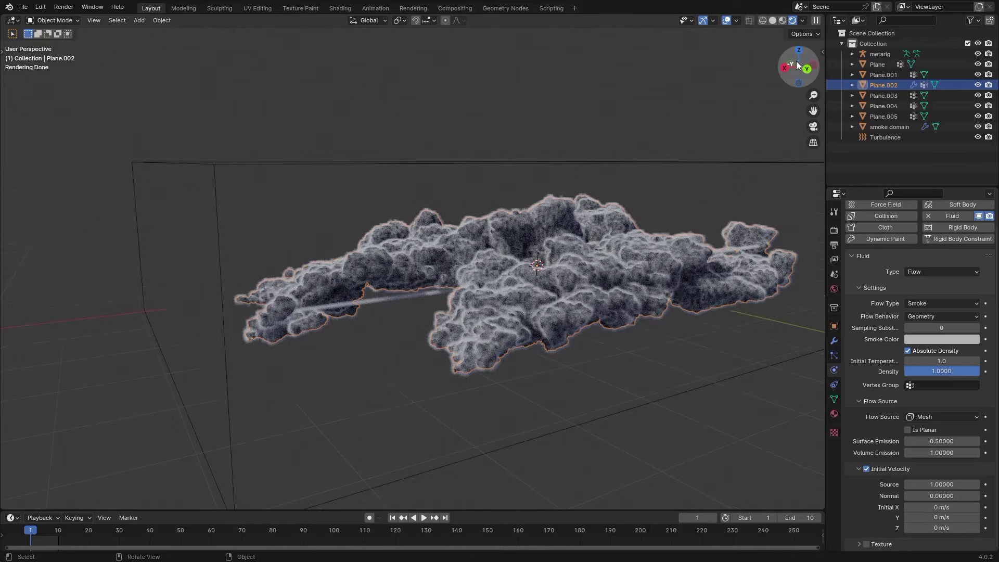
pyautogui.click(942, 527)
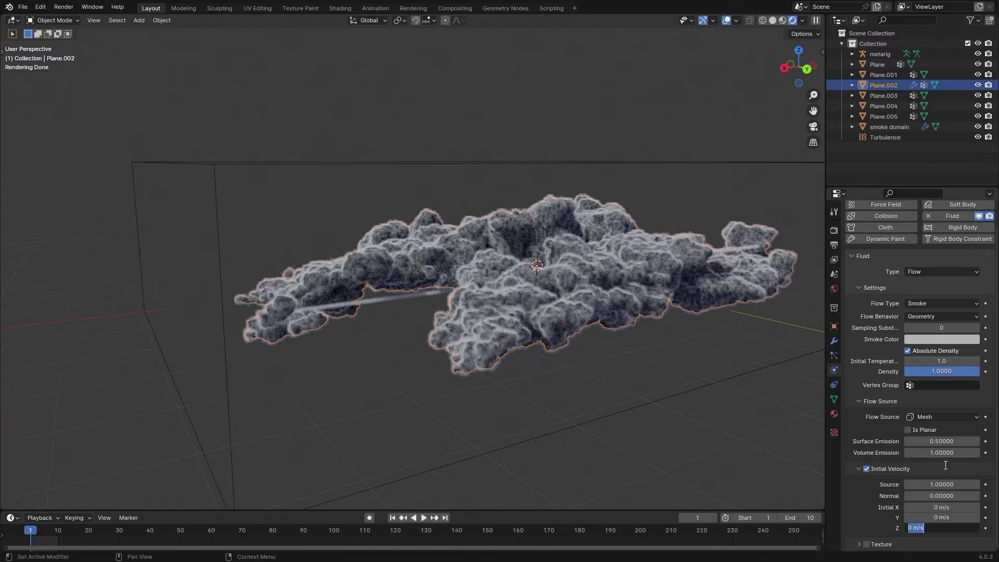
pyautogui.write('5')
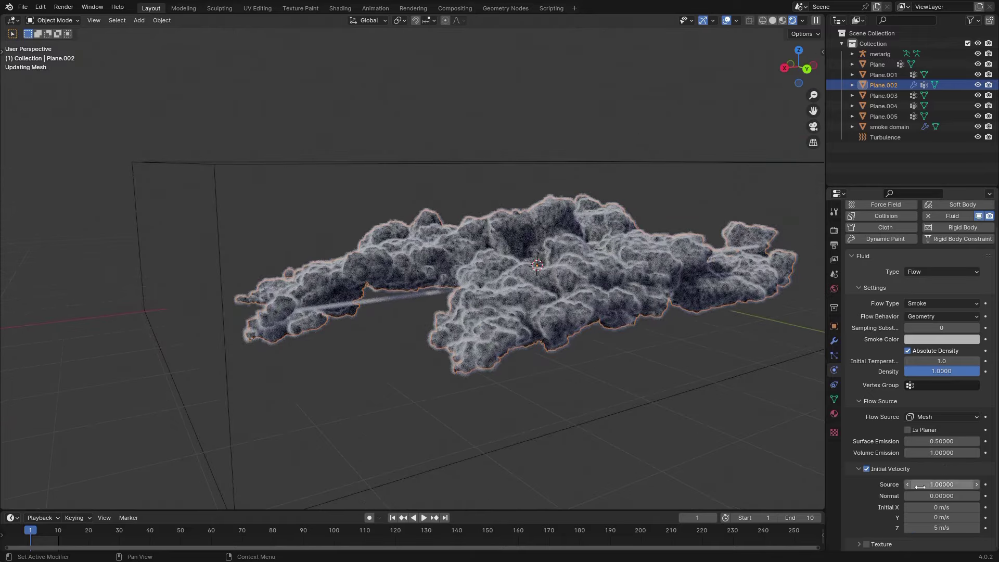
pyautogui.click(954, 496)
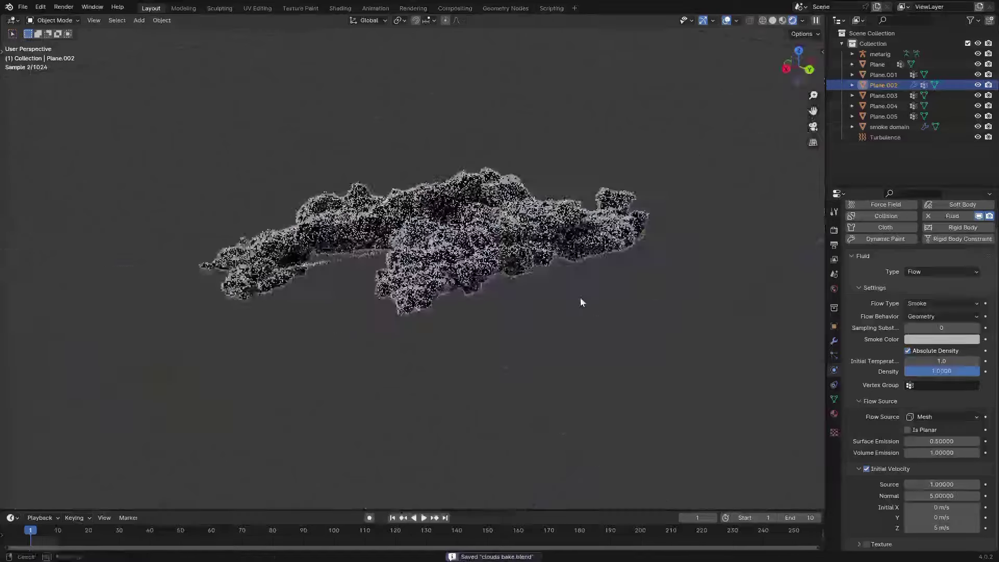
# Step: Select the smoke domain and free its baked fluid data
pyautogui.scroll(6, 579, 297)
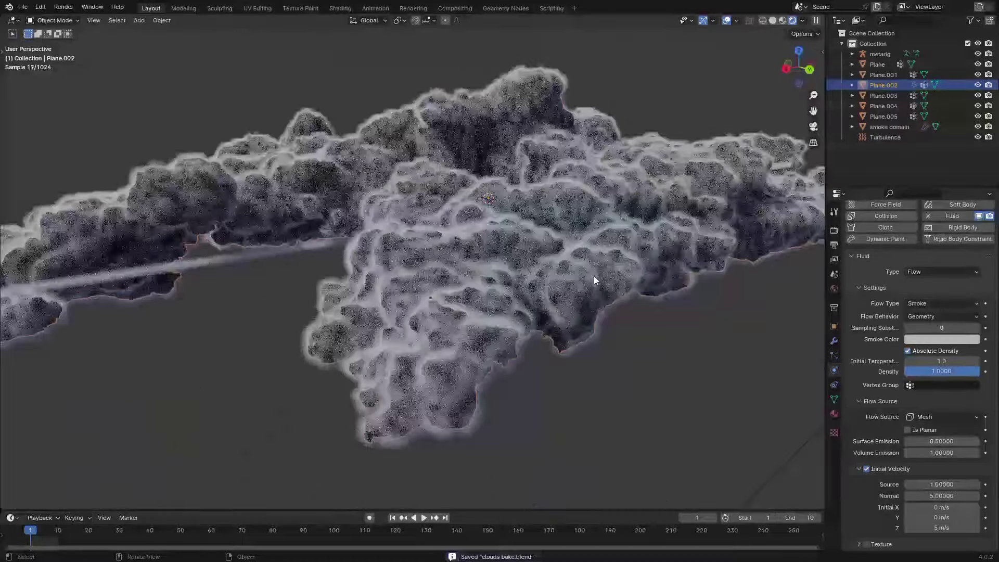
pyautogui.moveTo(594, 280); pyautogui.dragTo(577, 268, button='middle')
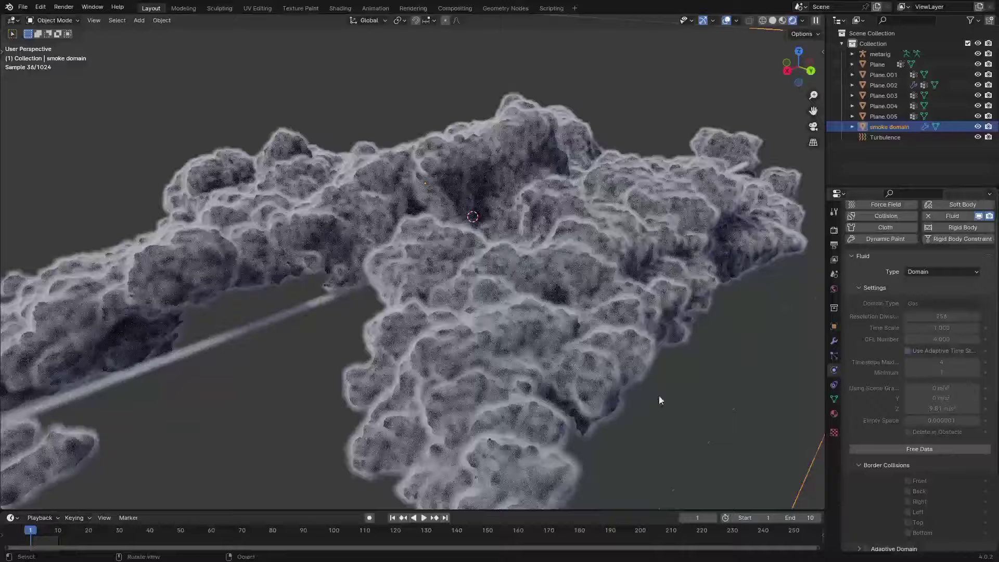
pyautogui.scroll(-3, 659, 400)
pyautogui.click(943, 448)
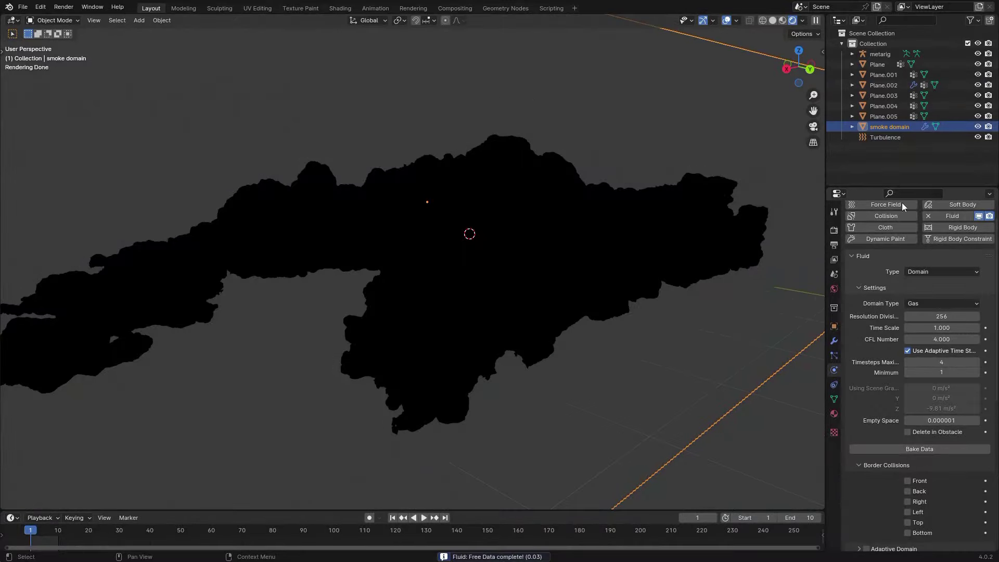
# Step: Set the smoke domain's resolution divisions to 512 and bake the fluid data
pyautogui.press('Return')
pyautogui.moveTo(627, 322); pyautogui.dragTo(640, 395, button='middle')
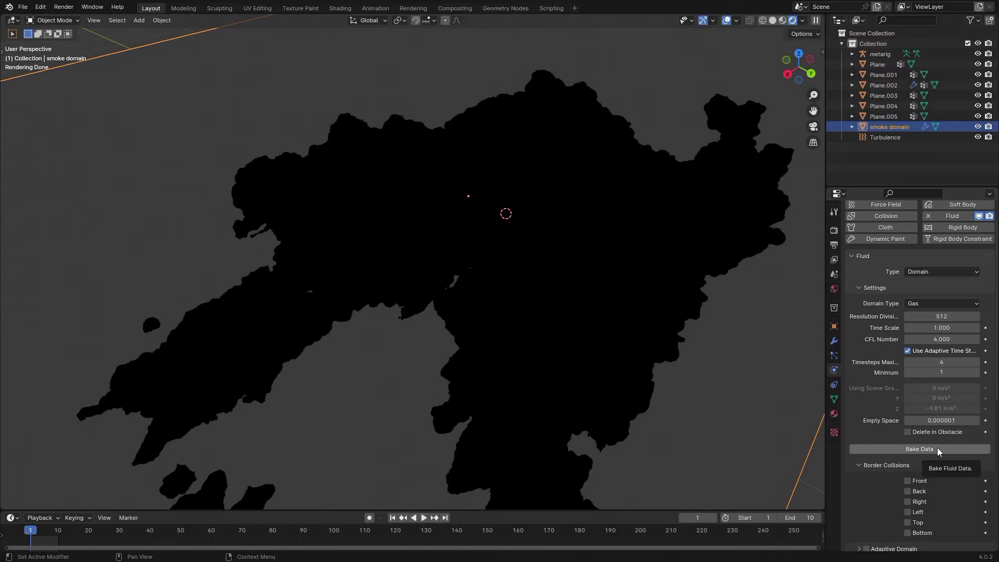
pyautogui.click(937, 448)
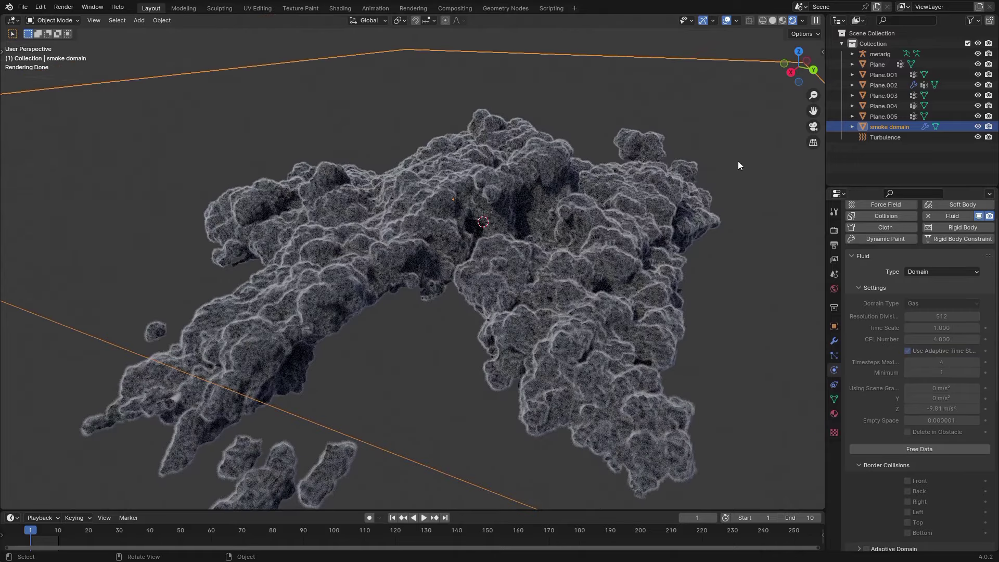
# Step: Select and hide the Plane.002 flow object inside the cloud, and save the file
pyautogui.click(677, 212)
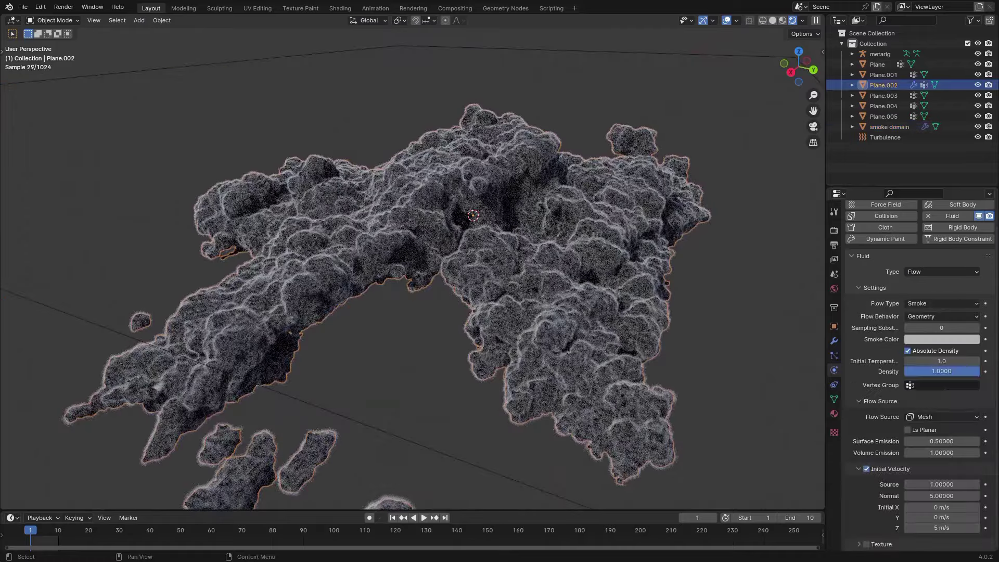
pyautogui.press('h')
pyautogui.hotkey('ctrl', 's')
pyautogui.press('z')
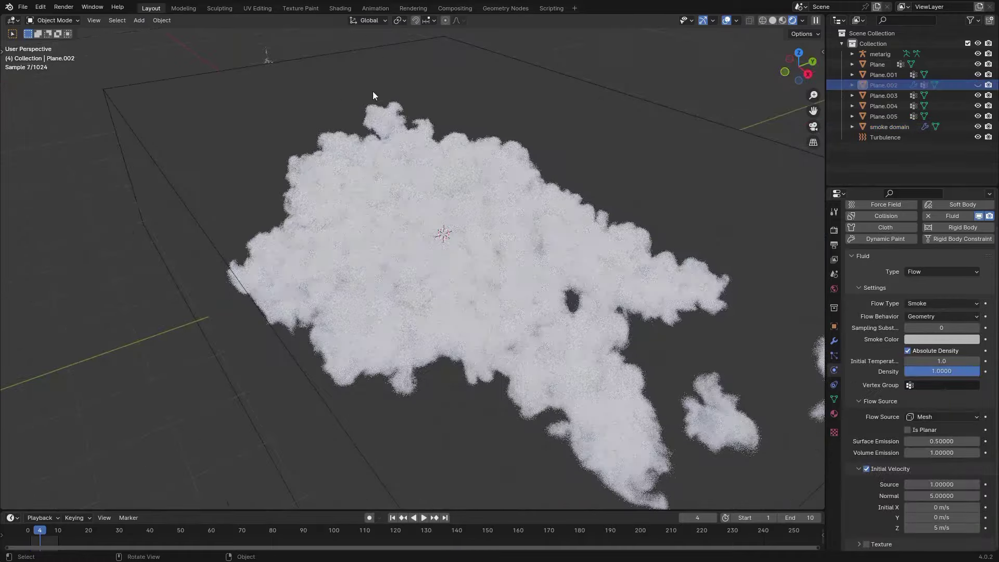
# Step: Set the density of the smoke domain material's Principled Volume to 34.7 and inspect the shaded cloud up close
pyautogui.click(341, 9)
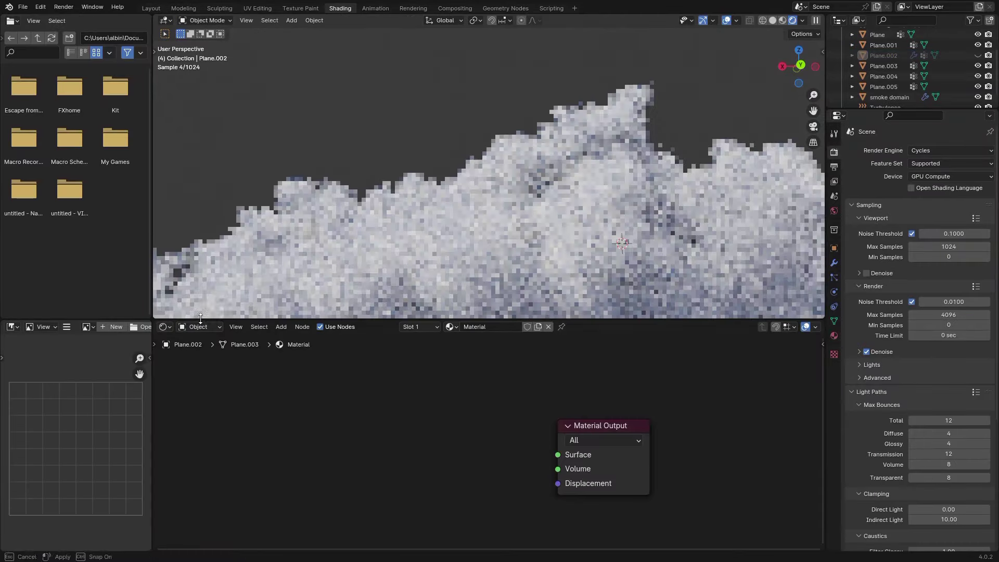
pyautogui.click(200, 326)
pyautogui.scroll(-3, 485, 257)
pyautogui.moveTo(334, 492); pyautogui.dragTo(364, 492)
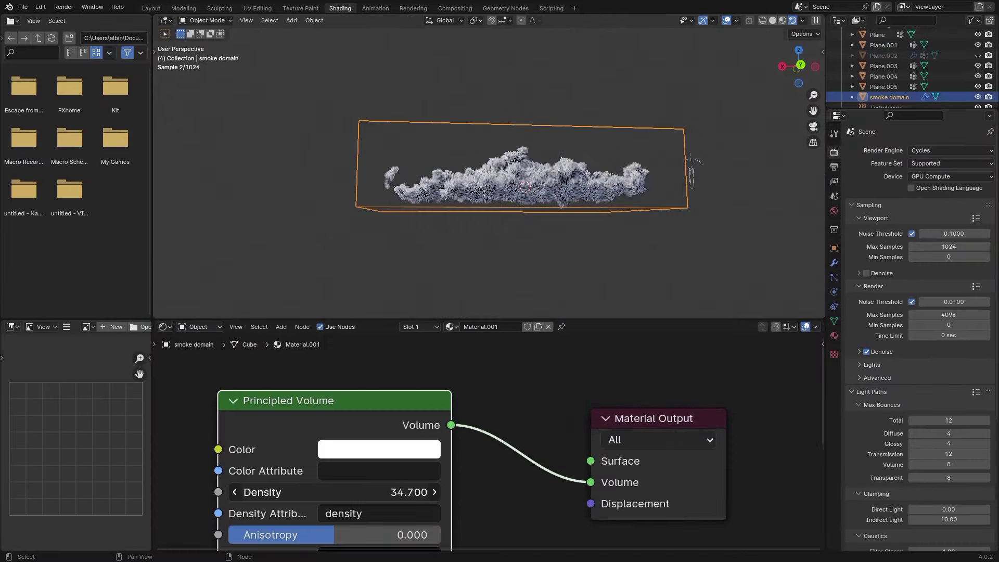
pyautogui.scroll(4, 517, 265)
pyautogui.moveTo(517, 265); pyautogui.dragTo(617, 296, button='middle')
pyautogui.scroll(4, 640, 279)
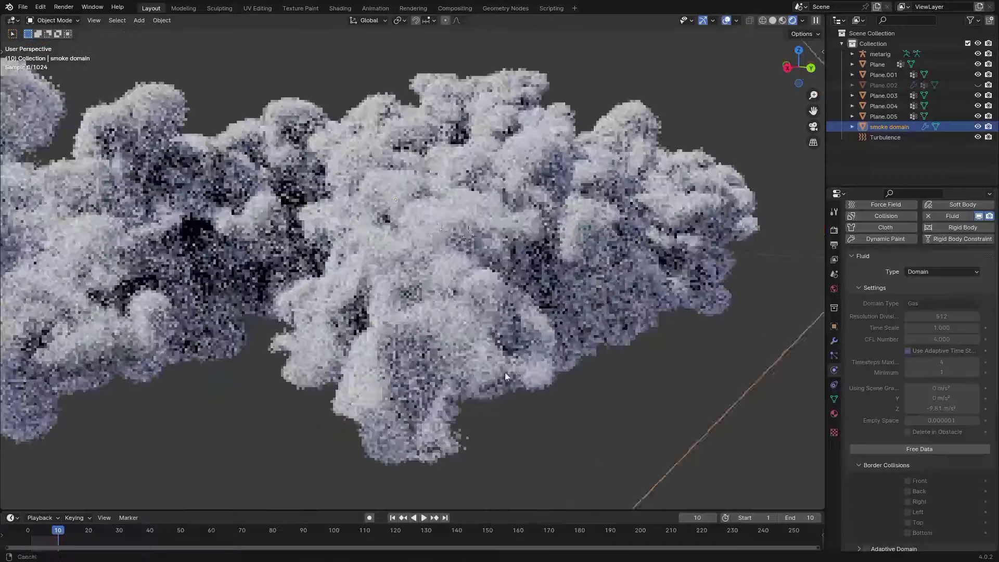
# Step: Select the smoke domain and set the timeline's end frame to 5
pyautogui.scroll(-6, 538, 255)
pyautogui.moveTo(538, 254); pyautogui.dragTo(583, 322, button='middle')
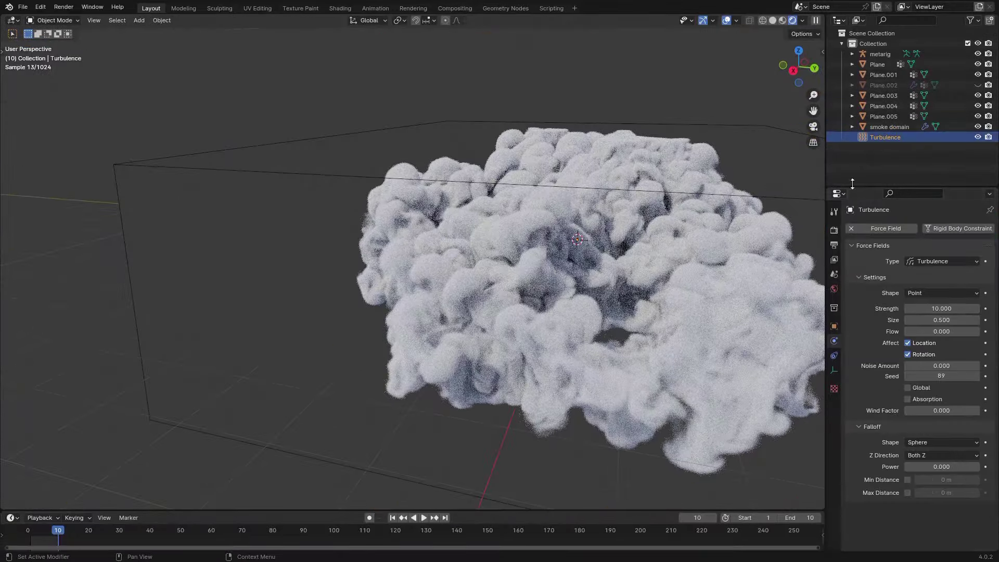
pyautogui.click(886, 127)
pyautogui.scroll(2, 724, 266)
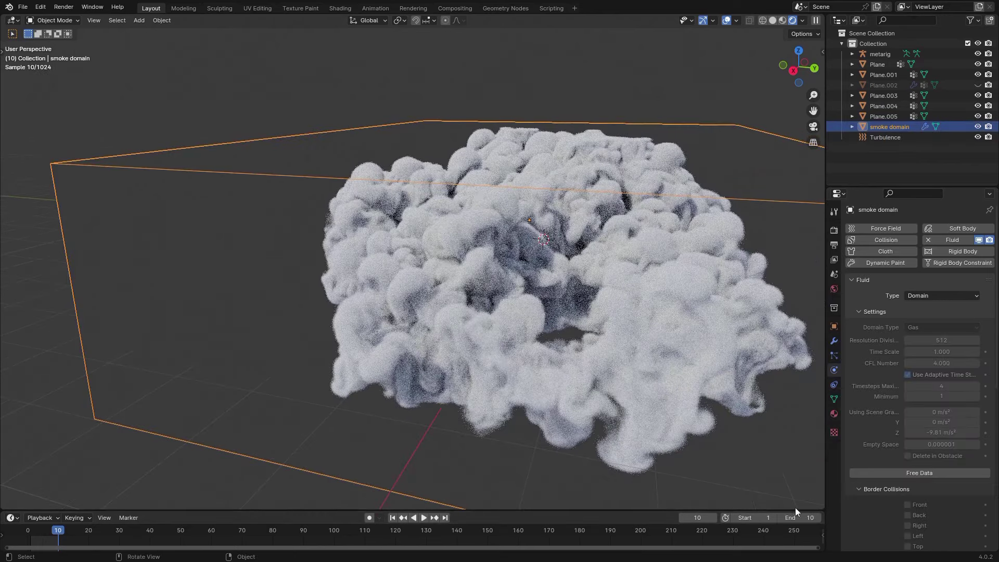
pyautogui.moveTo(793, 514); pyautogui.dragTo(765, 515)
pyautogui.moveTo(598, 375); pyautogui.dragTo(395, 333, button='middle')
# Step: Select the Turbulence force field and review its strength and size settings against the cloud's shape
pyautogui.click(885, 136)
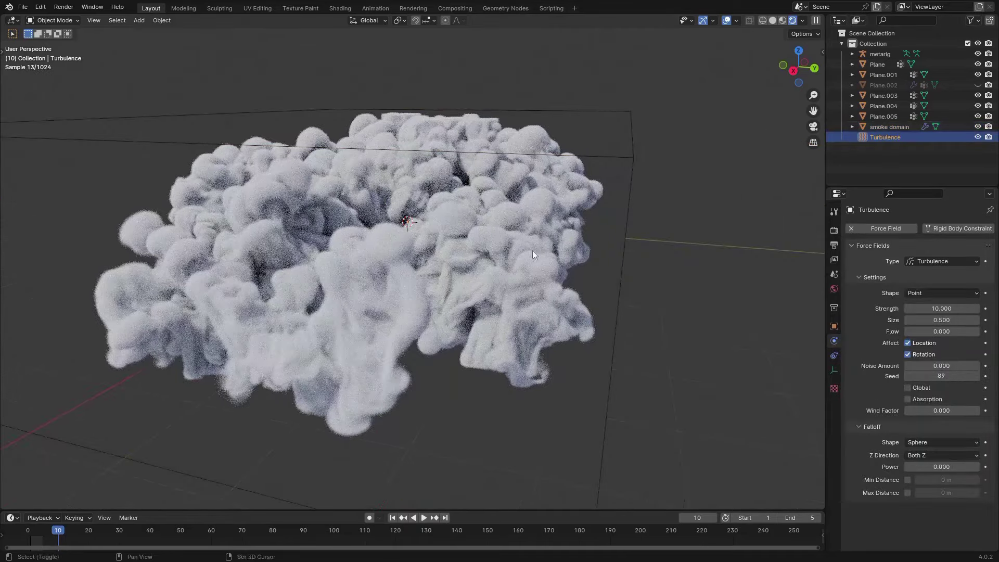
pyautogui.moveTo(532, 251); pyautogui.dragTo(709, 306, button='middle')
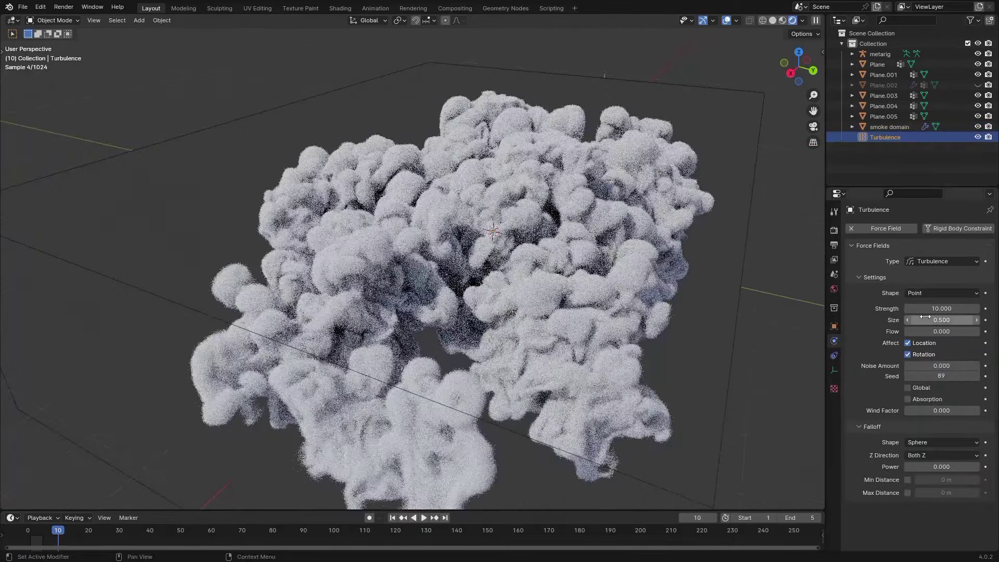
pyautogui.click(924, 320)
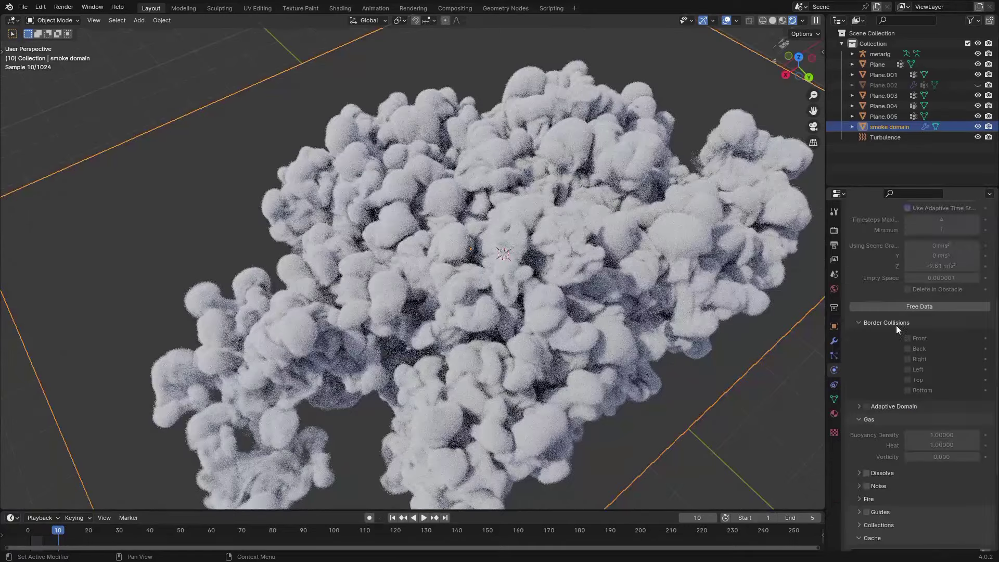
# Step: Review the smoke domain's gas and cache settings and free its baked fluid data
pyautogui.scroll(-5, 880, 464)
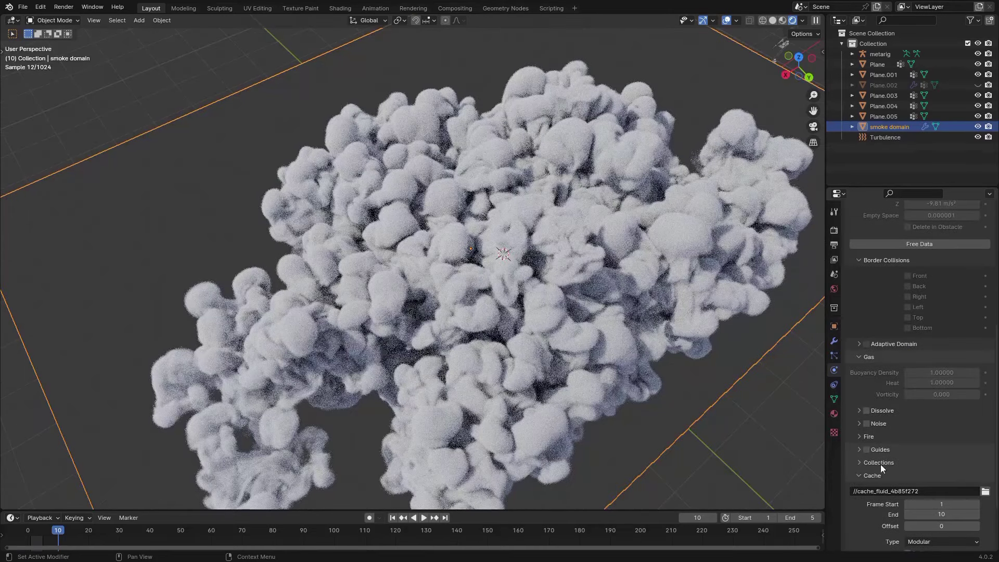
pyautogui.scroll(1, 864, 420)
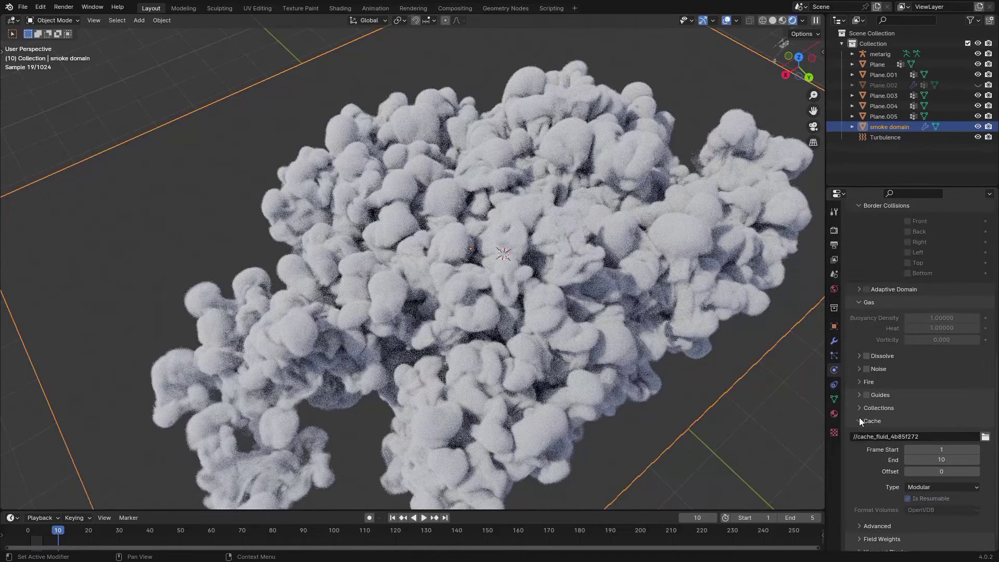
pyautogui.scroll(4, 869, 375)
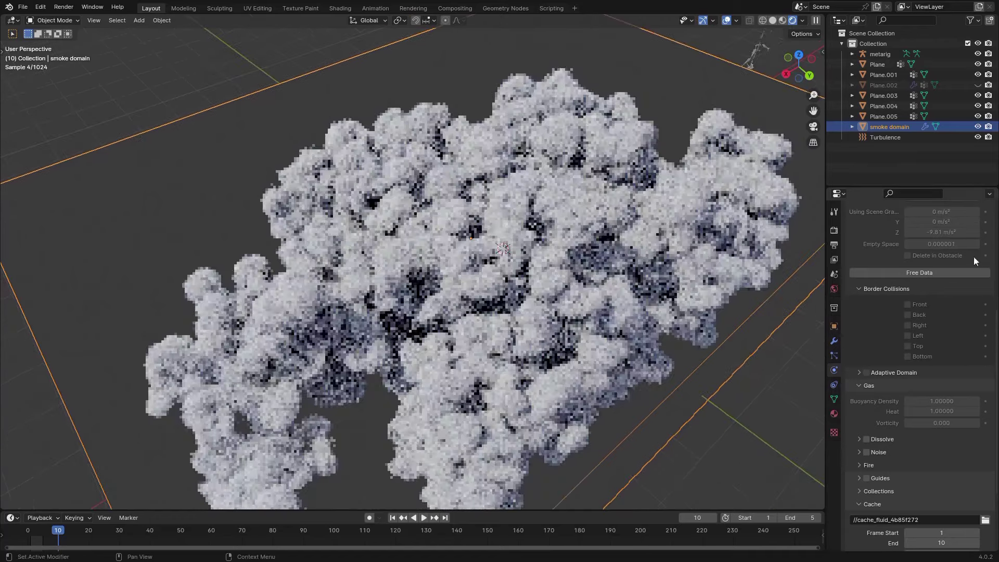
pyautogui.click(941, 267)
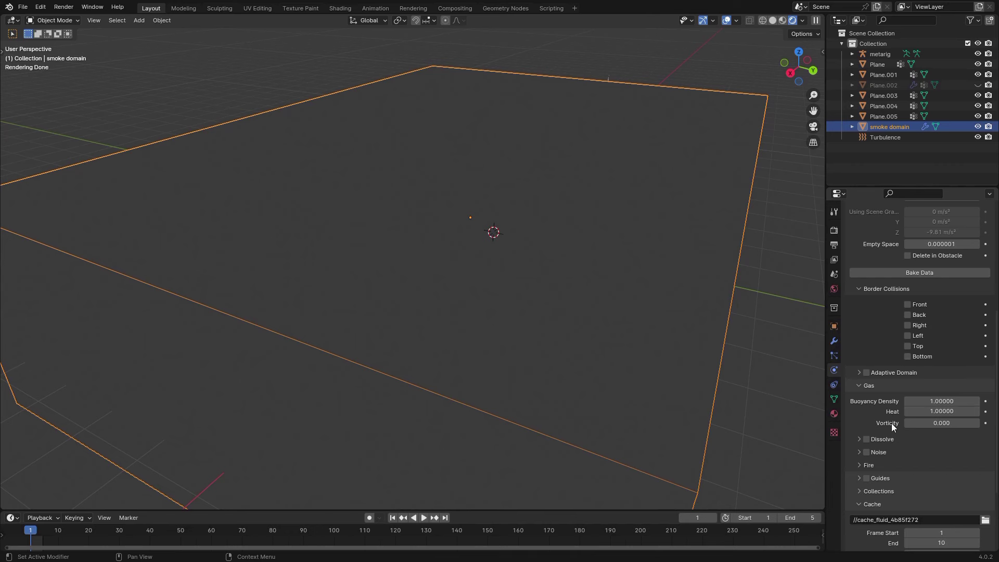
# Step: Set the smoke domain's gas vorticity to 0.5 and save the file
pyautogui.click(939, 422)
pyautogui.write('0.5')
pyautogui.press('Return')
pyautogui.scroll(-3, 570, 466)
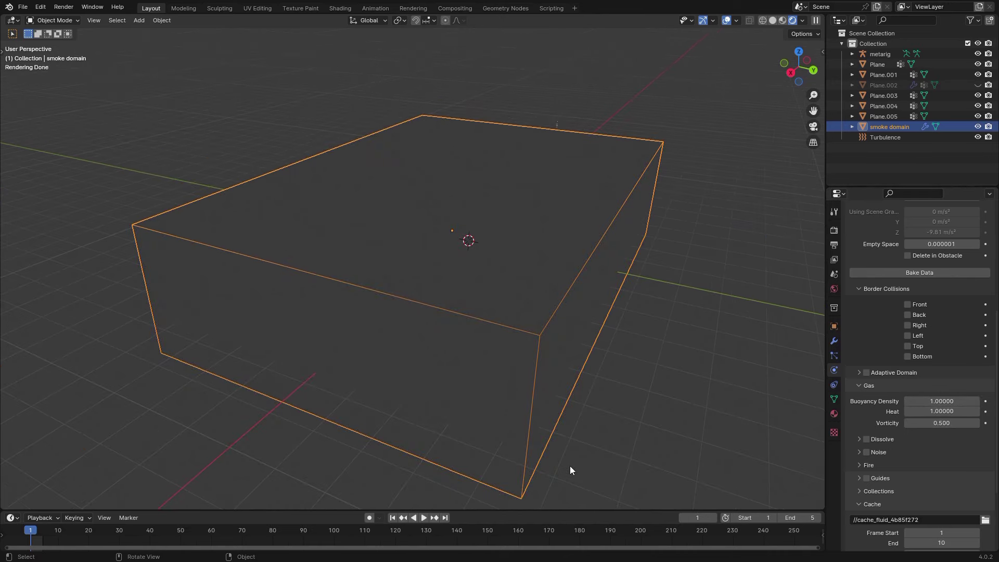
pyautogui.moveTo(638, 407); pyautogui.dragTo(650, 392, button='middle')
pyautogui.scroll(1, 650, 392)
pyautogui.hotkey('ctrl', 's')
# Step: Double the smoke domain's resolution divisions to 1024 and bake the fluid data
pyautogui.moveTo(729, 400); pyautogui.dragTo(739, 404, button='middle')
pyautogui.scroll(4, 712, 412)
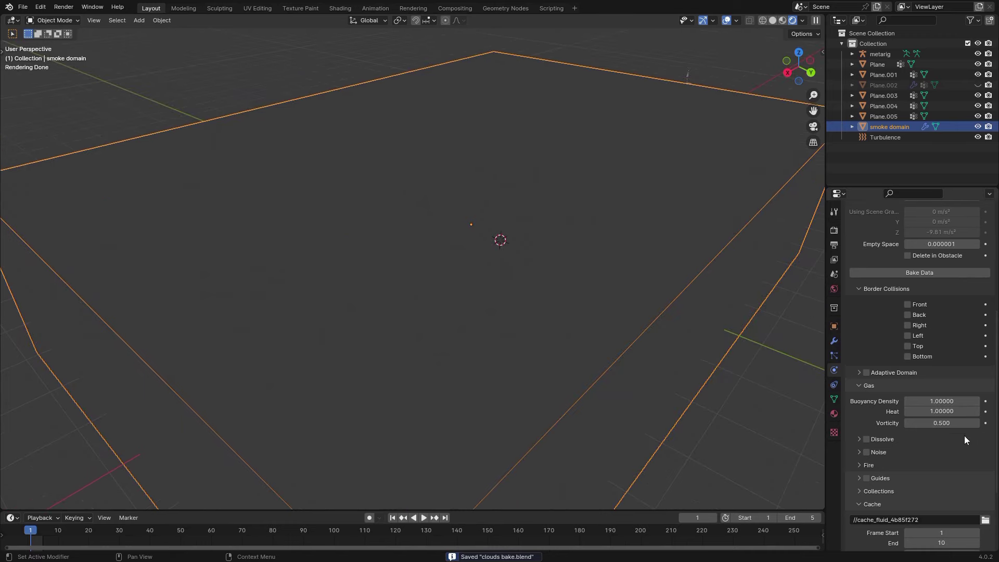
pyautogui.scroll(-4, 963, 439)
pyautogui.click(949, 459)
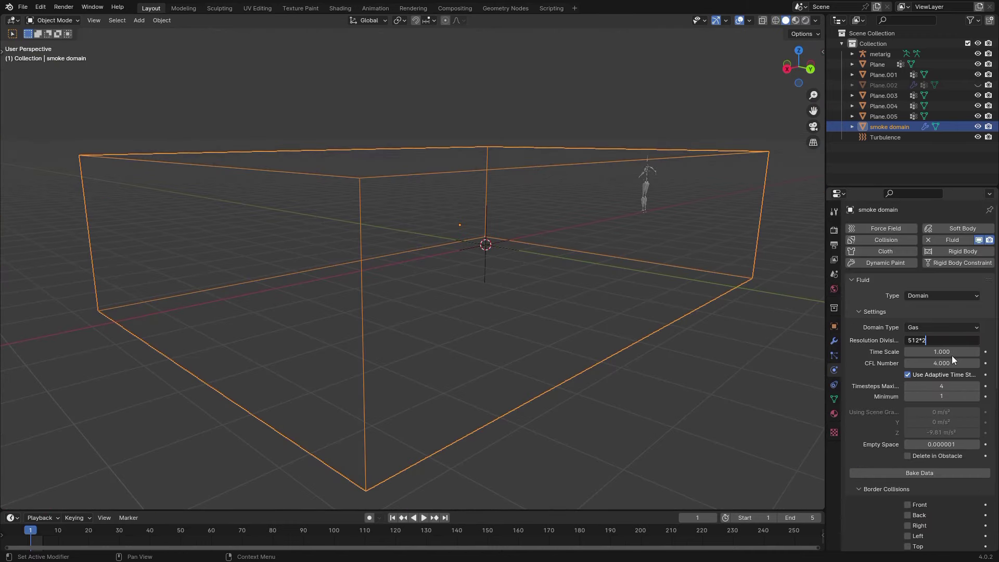
pyautogui.press('Return')
pyautogui.moveTo(598, 432); pyautogui.dragTo(520, 366, button='middle')
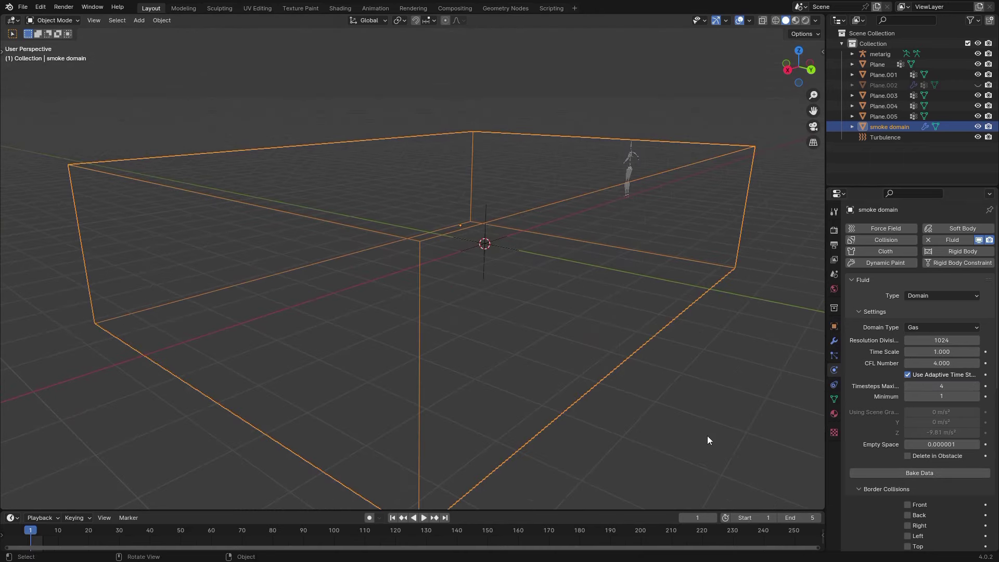
pyautogui.keyDown('shift'); pyautogui.moveTo(615, 280); pyautogui.dragTo(769, 167, button='middle'); pyautogui.keyUp('shift')
pyautogui.keyDown('shift'); pyautogui.moveTo(775, 320); pyautogui.dragTo(615, 506, button='middle'); pyautogui.keyUp('shift')
pyautogui.click(928, 473)
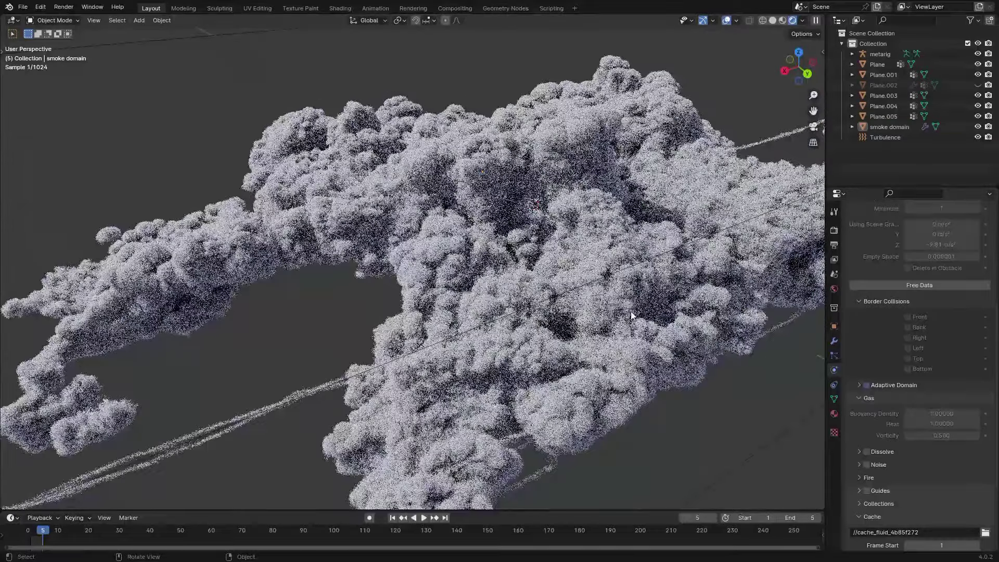
# Step: Examine the newly baked high-resolution cloud from several angles, up close and as a whole
pyautogui.moveTo(631, 311); pyautogui.dragTo(744, 274, button='middle')
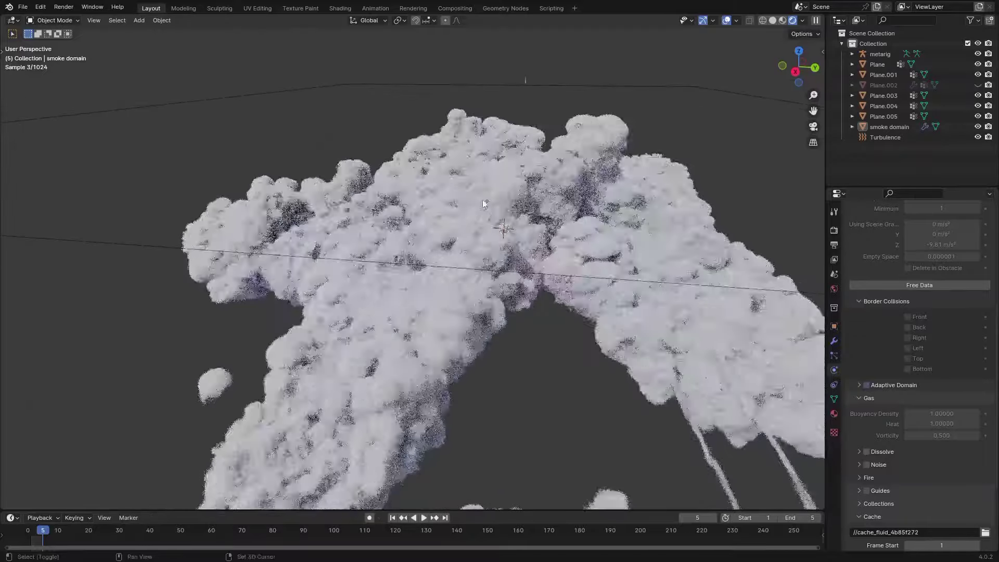
pyautogui.moveTo(379, 389); pyautogui.dragTo(628, 234, button='middle')
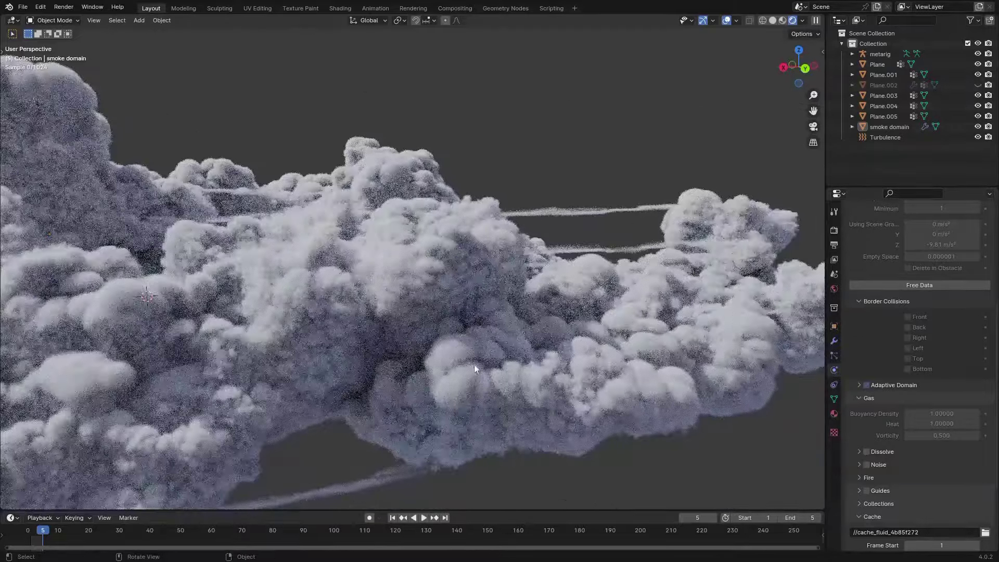
pyautogui.moveTo(473, 366); pyautogui.dragTo(508, 327, button='middle')
pyautogui.scroll(-5, 539, 257)
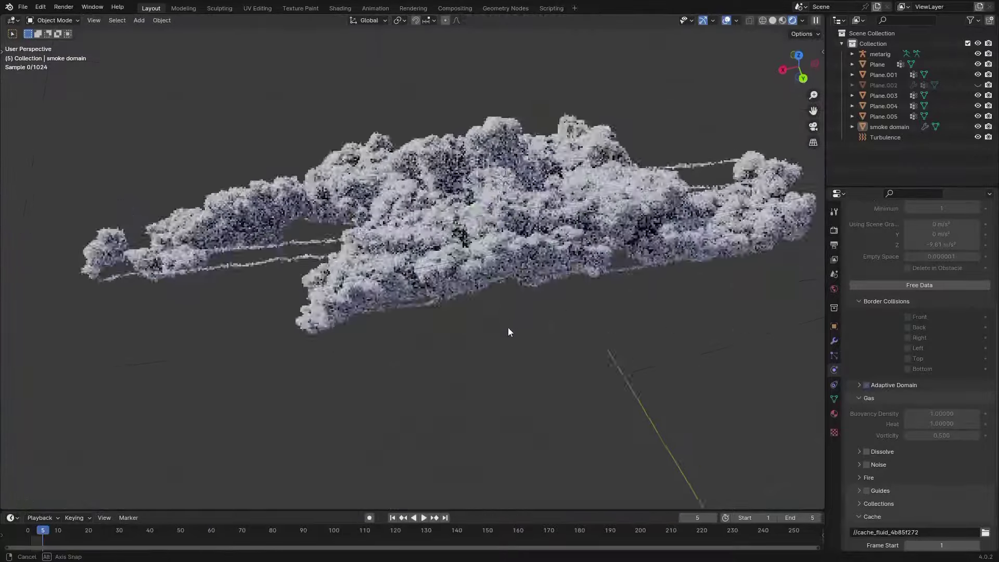
pyautogui.keyDown('shift'); pyautogui.moveTo(770, 175); pyautogui.dragTo(636, 170, button='middle'); pyautogui.keyUp('shift')
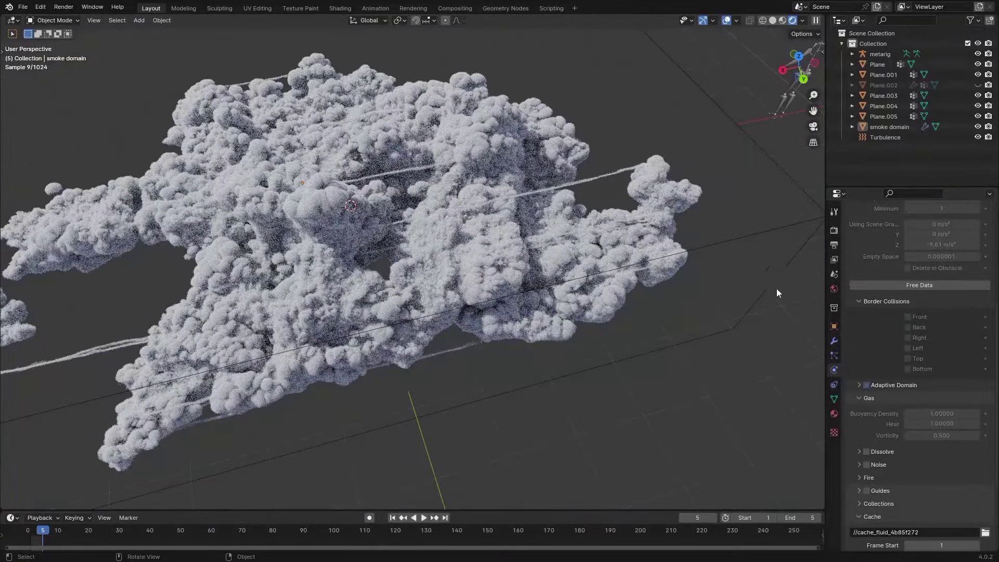
# Step: Select Plane.002, show the render settings, and examine the cloud from above and from the sides
pyautogui.click(893, 83)
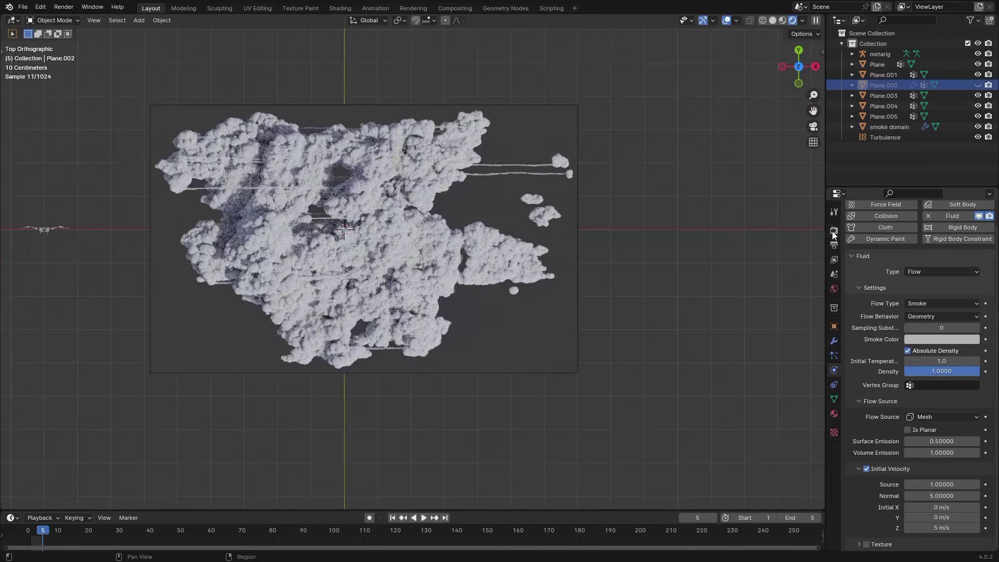
pyautogui.click(834, 231)
pyautogui.moveTo(513, 264); pyautogui.dragTo(397, 268, button='middle')
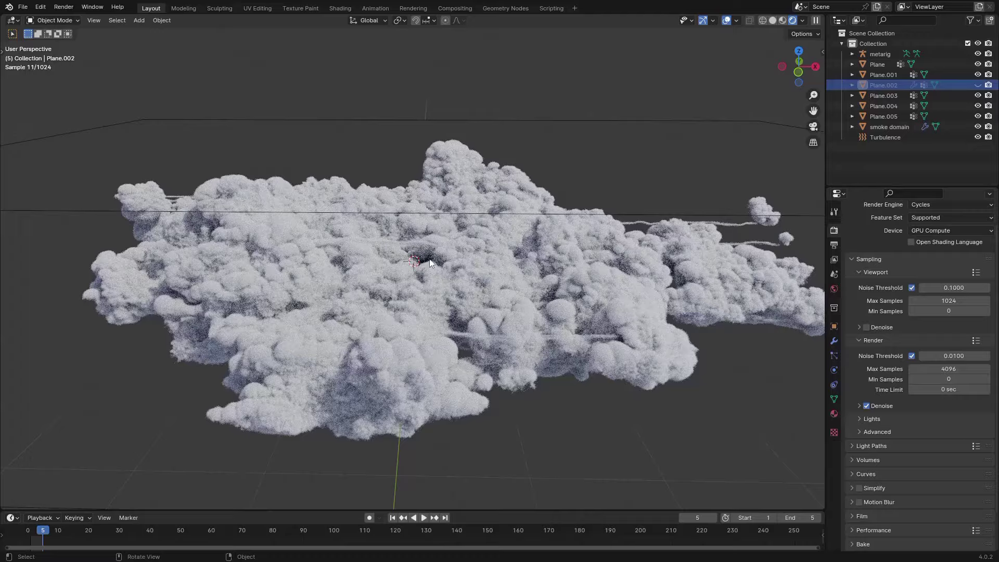
pyautogui.moveTo(531, 293); pyautogui.dragTo(548, 227, button='middle')
pyautogui.scroll(-3, 548, 229)
pyautogui.scroll(-3, 629, 230)
pyautogui.moveTo(629, 230); pyautogui.dragTo(655, 65, button='middle')
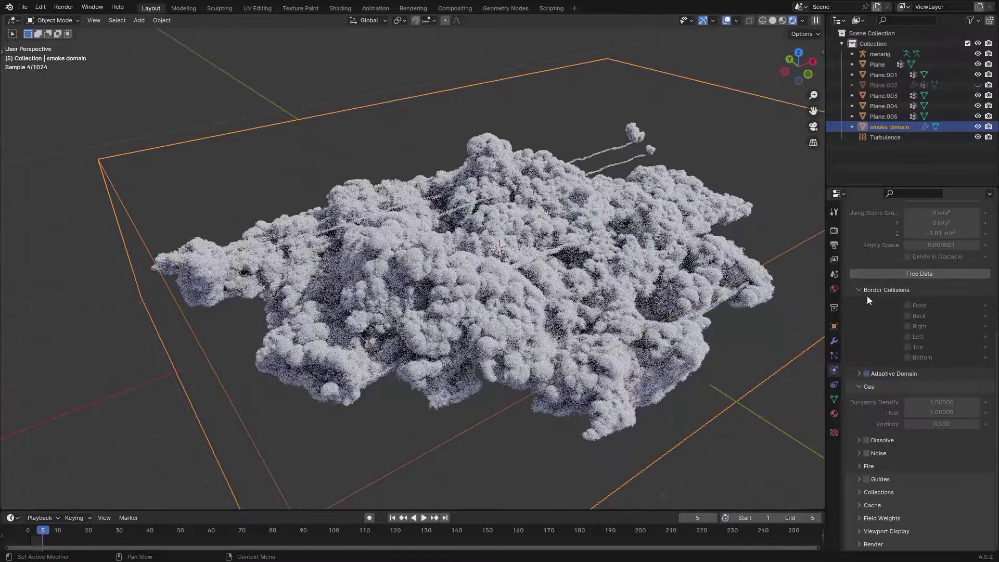
# Step: Show the smoke domain's cache settings and browse to its cache folder location
pyautogui.scroll(2, 912, 286)
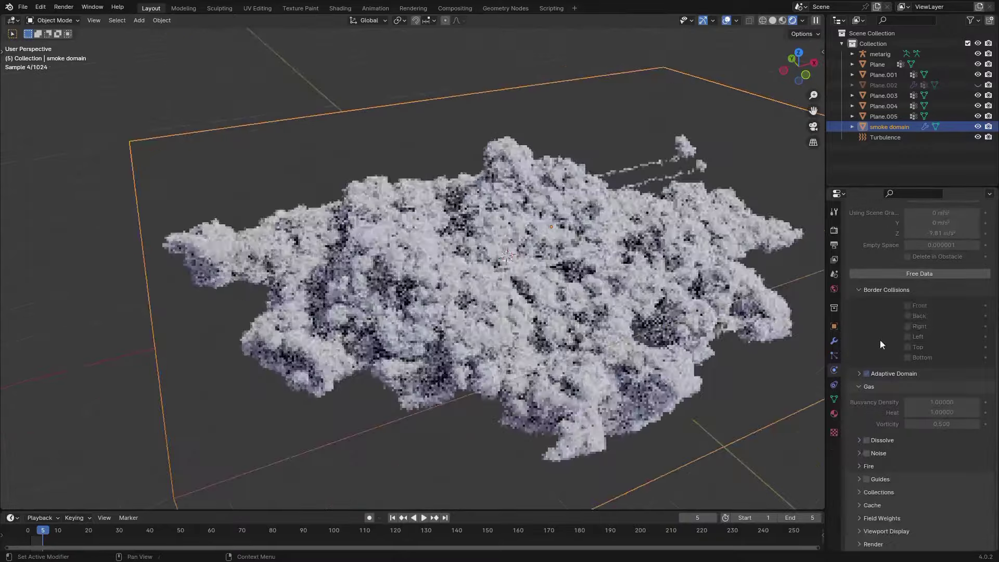
pyautogui.moveTo(676, 413); pyautogui.dragTo(684, 401, button='middle')
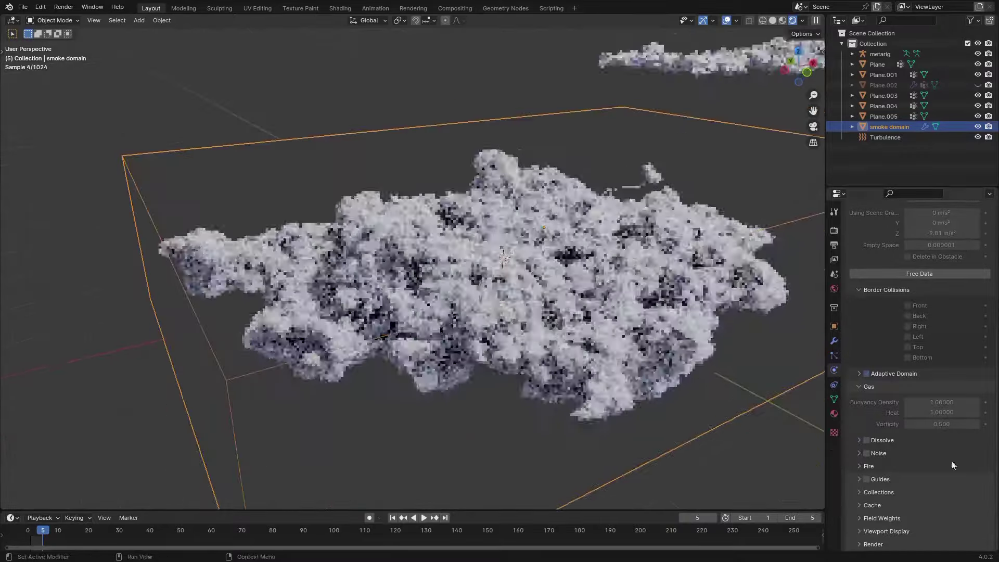
pyautogui.click(872, 505)
pyautogui.scroll(-5, 903, 449)
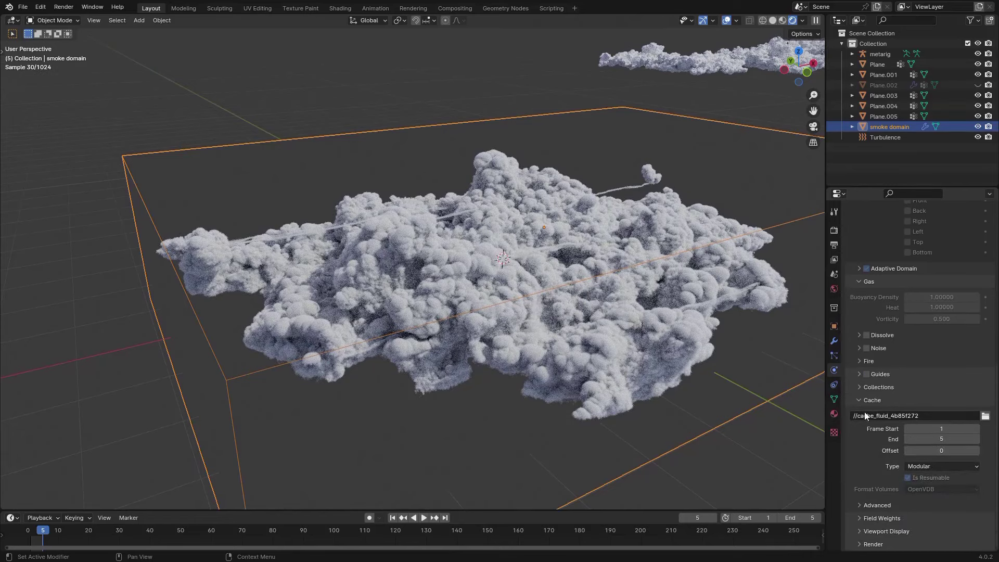
pyautogui.click(985, 416)
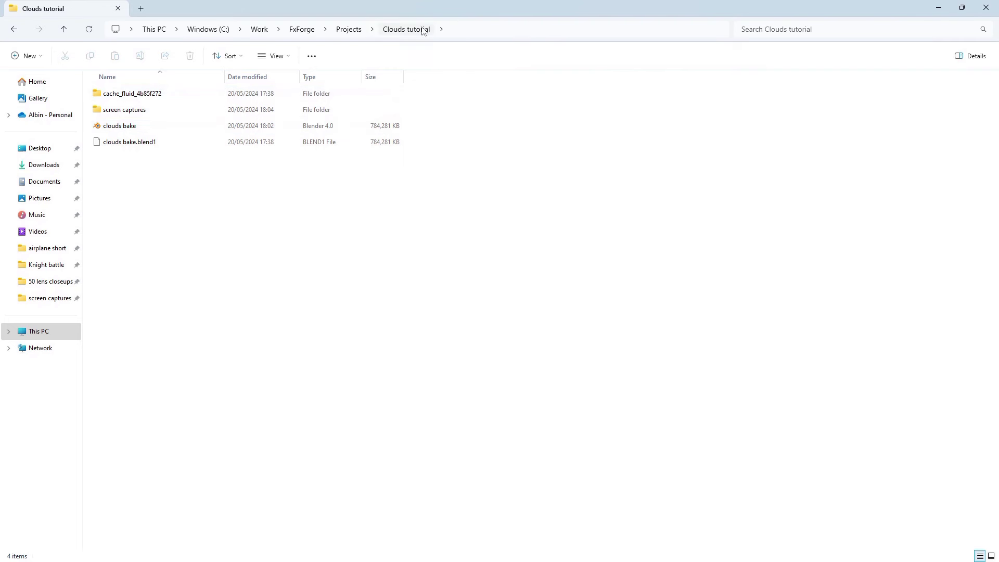
# Step: In File Explorer, open the data folder inside cache_fluid_4b85f272, look over the baked VDB files and pick fluid_data_0005.vdb
pyautogui.click(169, 93)
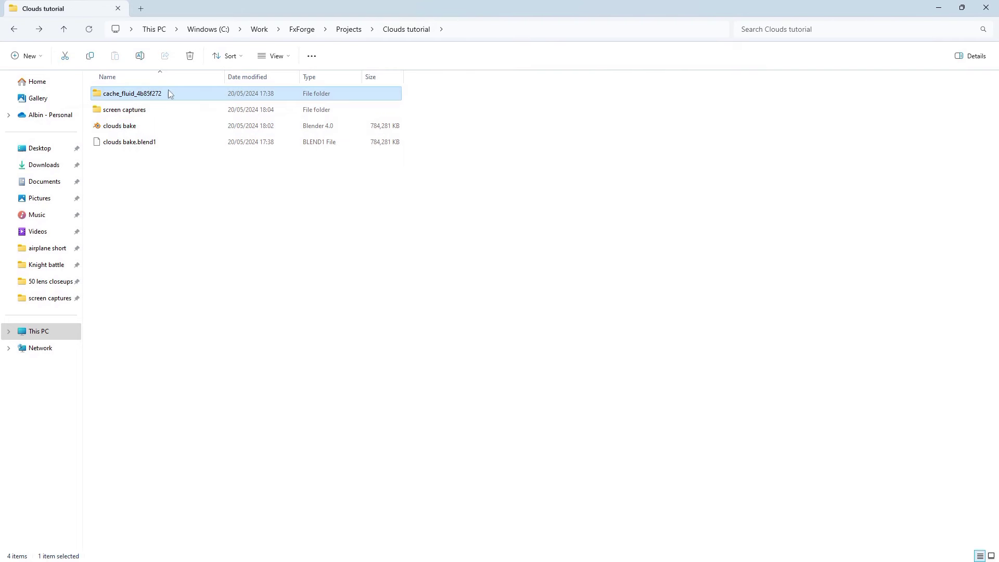
pyautogui.doubleClick(127, 93)
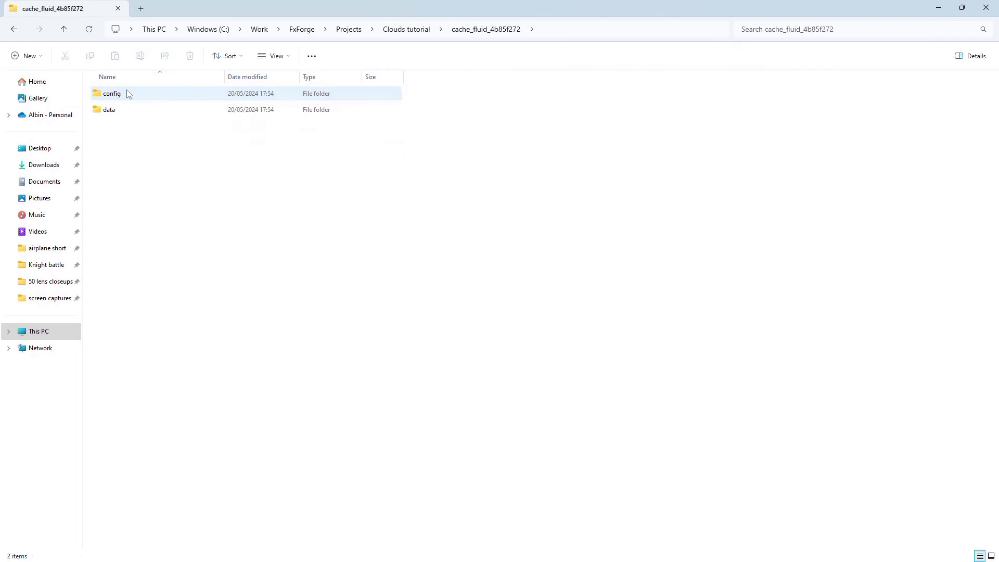
pyautogui.doubleClick(168, 112)
pyautogui.moveTo(405, 186); pyautogui.dragTo(367, 92)
pyautogui.click(506, 128)
pyautogui.click(333, 95)
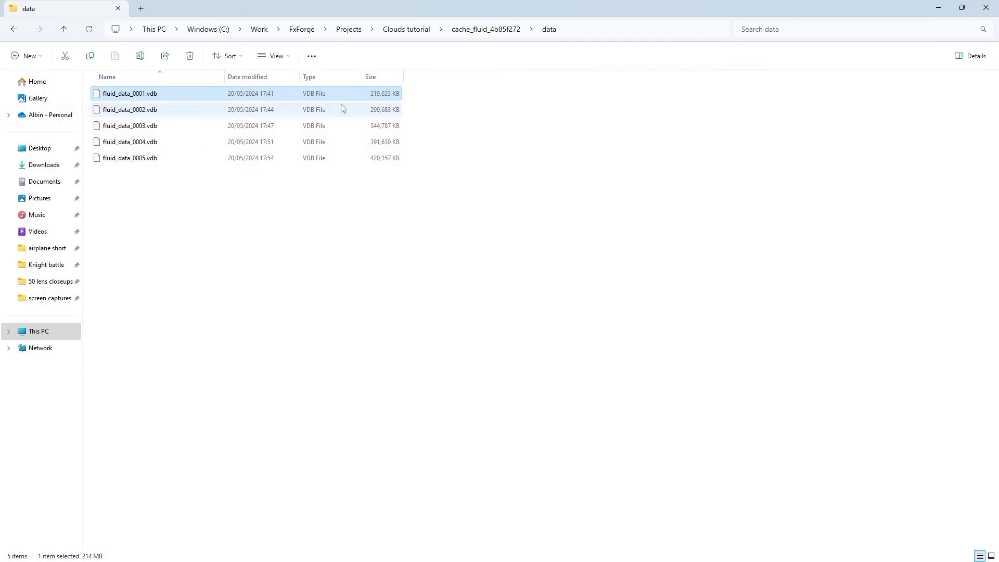
pyautogui.click(363, 162)
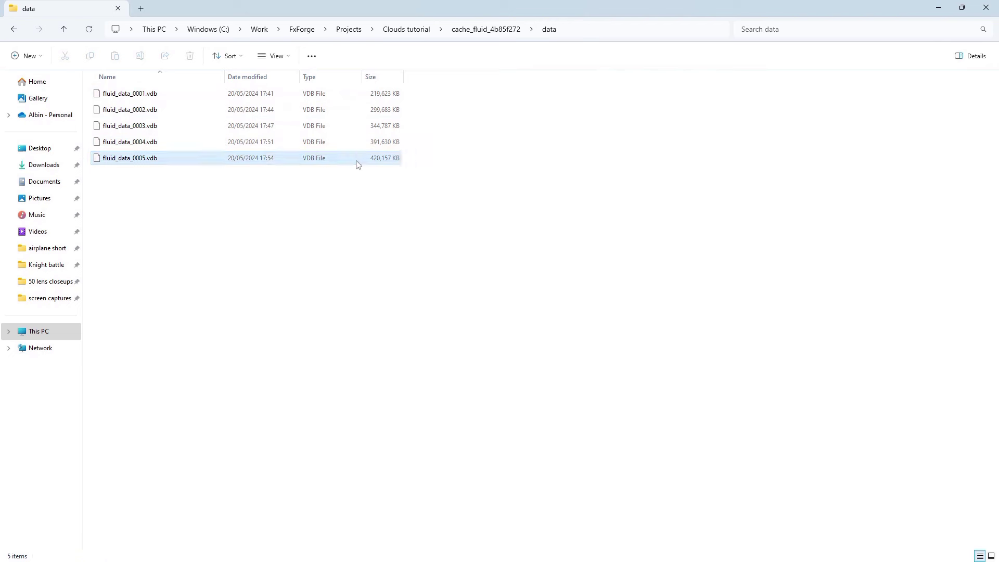
# Step: Create a folder named "cloud vdbs" in cache_fluid_4b85f272 and paste a copy of fluid_data_0005.vdb into it
pyautogui.click(486, 30)
pyautogui.rightClick(318, 181)
pyautogui.moveTo(386, 282)
pyautogui.click(512, 284)
pyautogui.press('BackSpace')
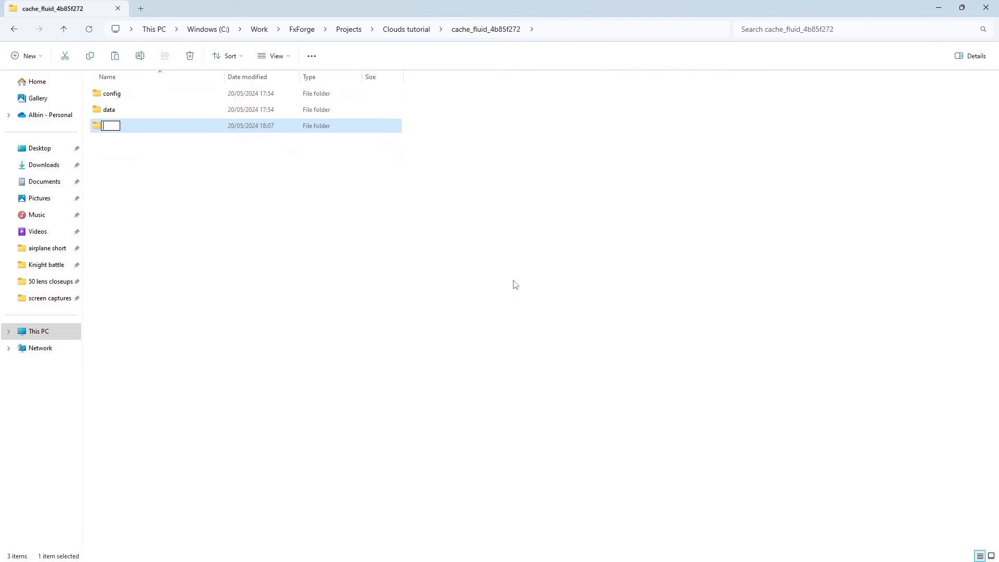
pyautogui.write('cloud vdb')
pyautogui.hotkey('ctrl', 'v')
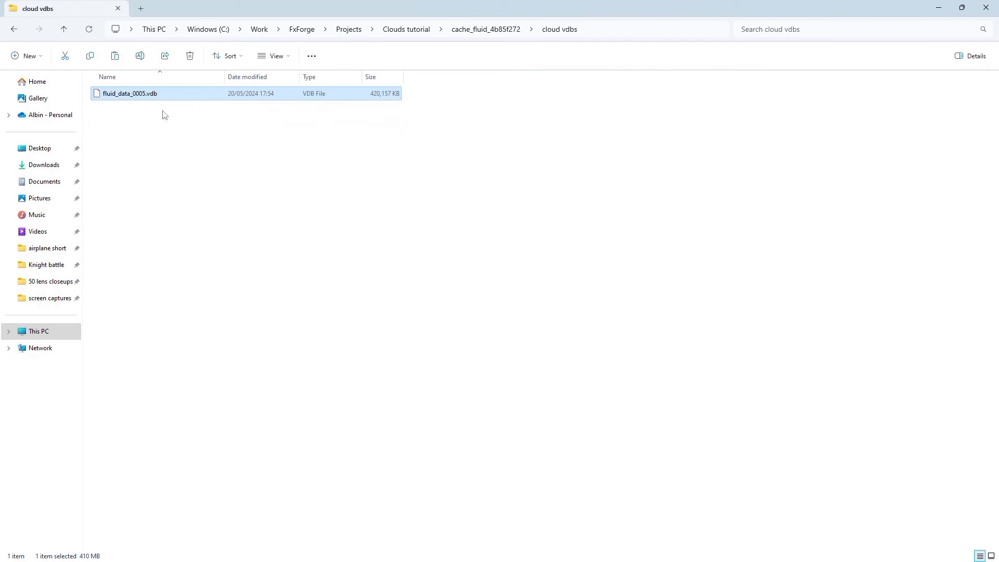
# Step: Rename the copied fluid_data_0005.vdb file as cloud 1.vdb
pyautogui.rightClick(157, 90)
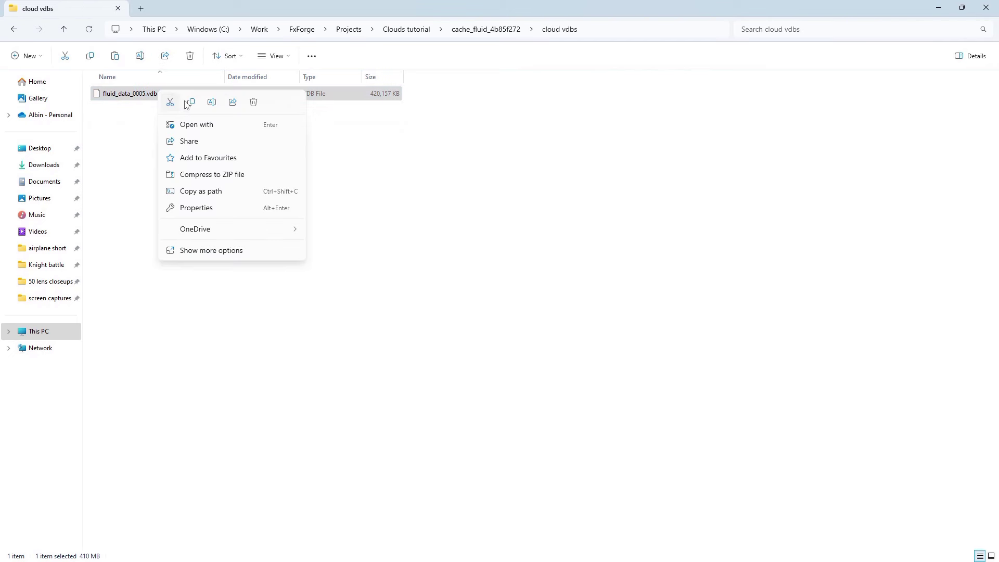
pyautogui.click(211, 101)
pyautogui.press('BackSpace')
pyautogui.write('cl.vdb')
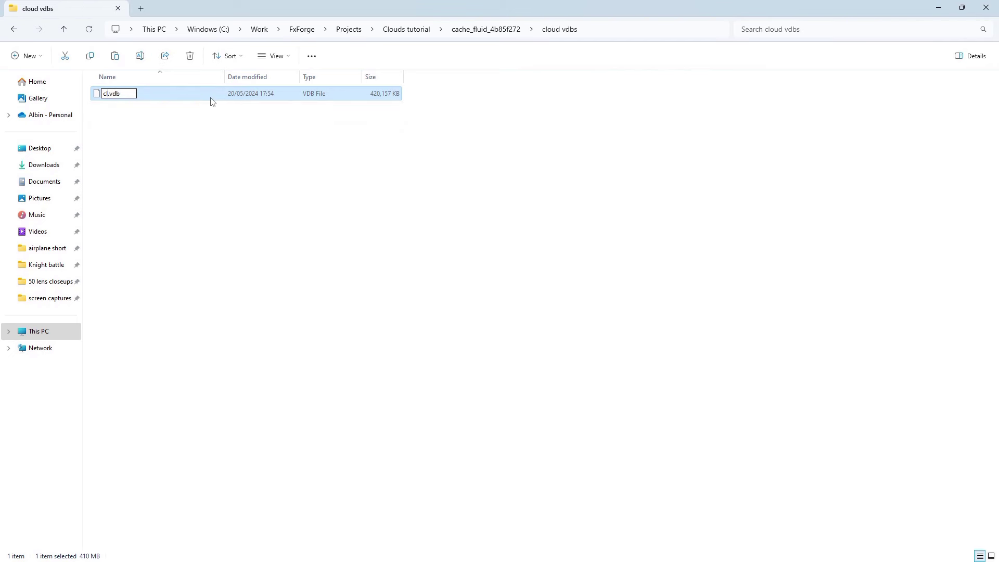
pyautogui.write('oun')
pyautogui.write('d 1')
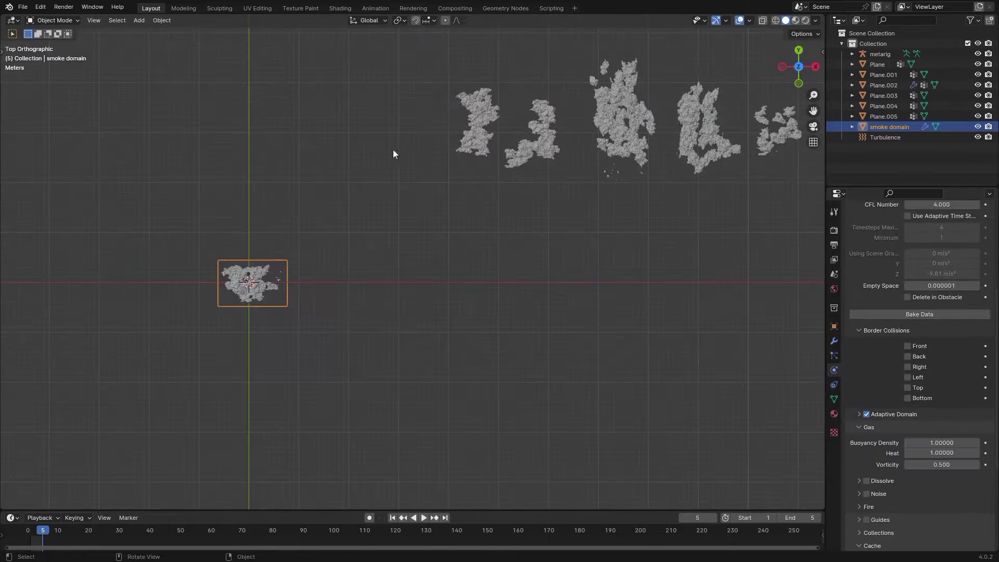
# Step: Move the Plane.002 cloud mesh along the Y axis, well clear of the smoke domain
pyautogui.moveTo(437, 99); pyautogui.dragTo(765, 123)
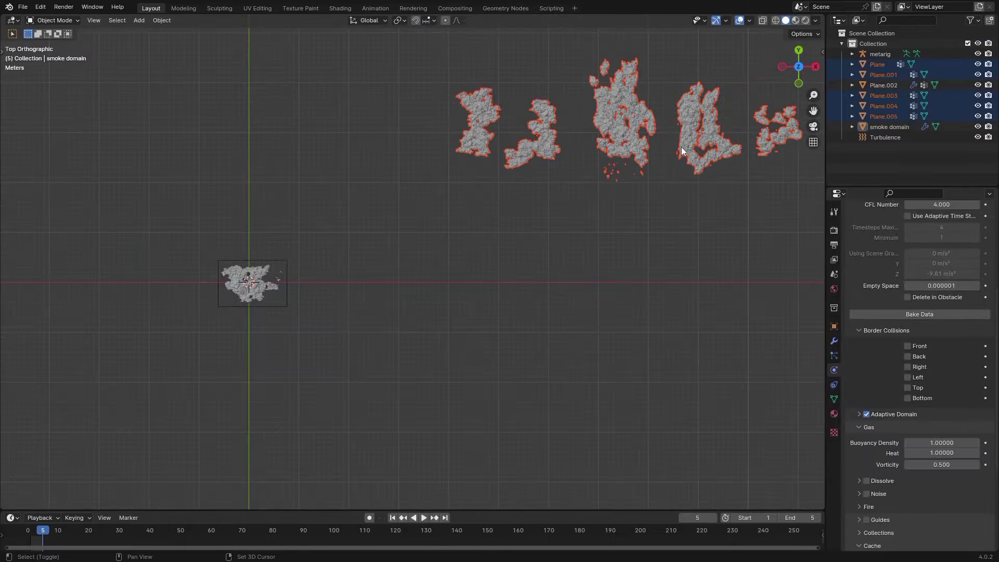
pyautogui.press('g')
pyautogui.press('y')
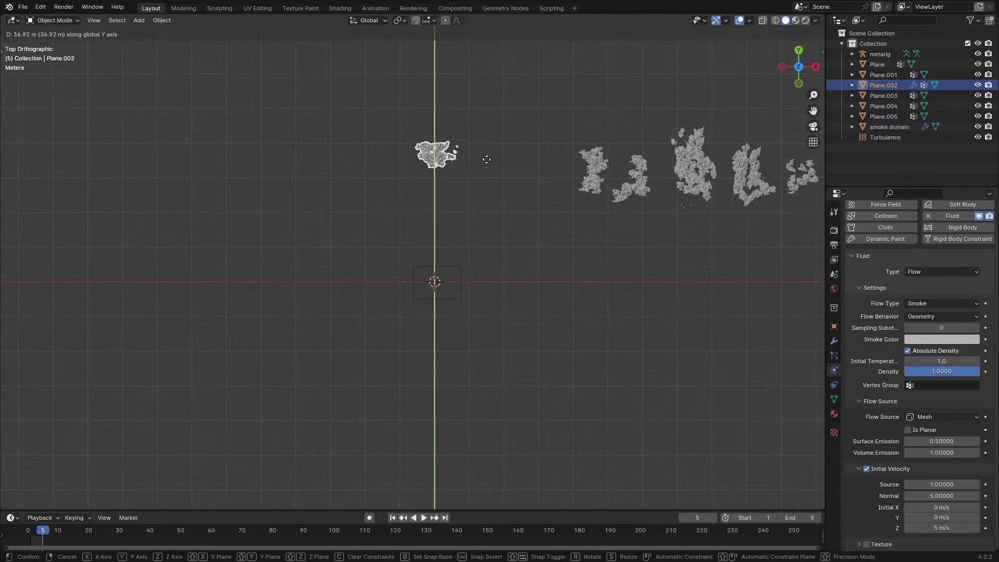
pyautogui.click(510, 142)
# Step: Select the Plane.003 cloud mesh and snap it to the 3D cursor at the world origin, inside the smoke domain
pyautogui.click(632, 169)
pyautogui.keyDown('shift'); pyautogui.moveTo(635, 177); pyautogui.dragTo(525, 254, button='middle'); pyautogui.keyUp('shift')
pyautogui.scroll(1, 526, 255)
pyautogui.hotkey('shift', 's')
pyautogui.press('8')
pyautogui.keyDown('shift'); pyautogui.moveTo(326, 337); pyautogui.dragTo(519, 234, button='middle'); pyautogui.keyUp('shift')
pyautogui.scroll(4, 593, 253)
pyautogui.hotkey('shift', 's')
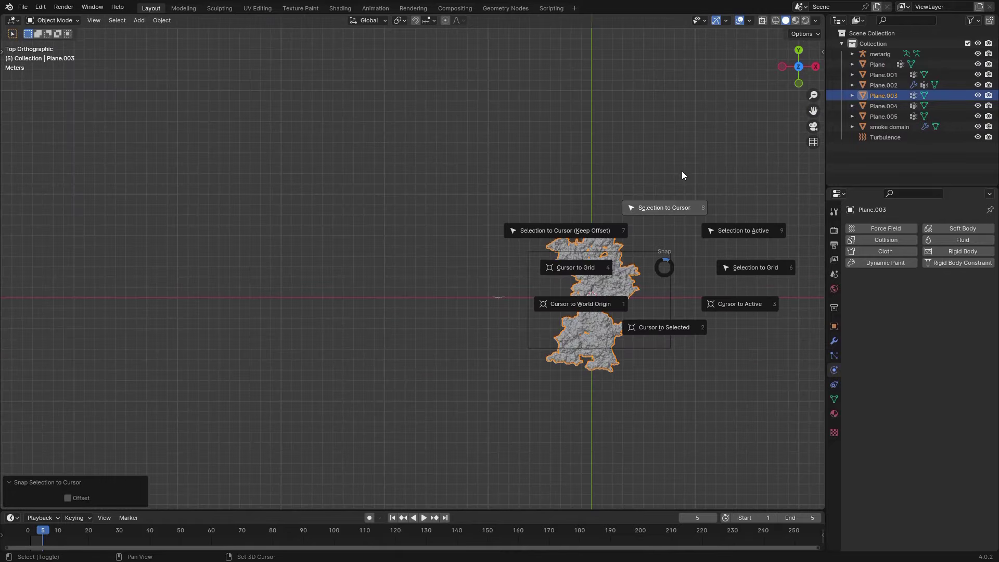
pyautogui.click(681, 169)
pyautogui.keyDown('shift'); pyautogui.moveTo(593, 326); pyautogui.dragTo(468, 264, button='middle'); pyautogui.keyUp('shift')
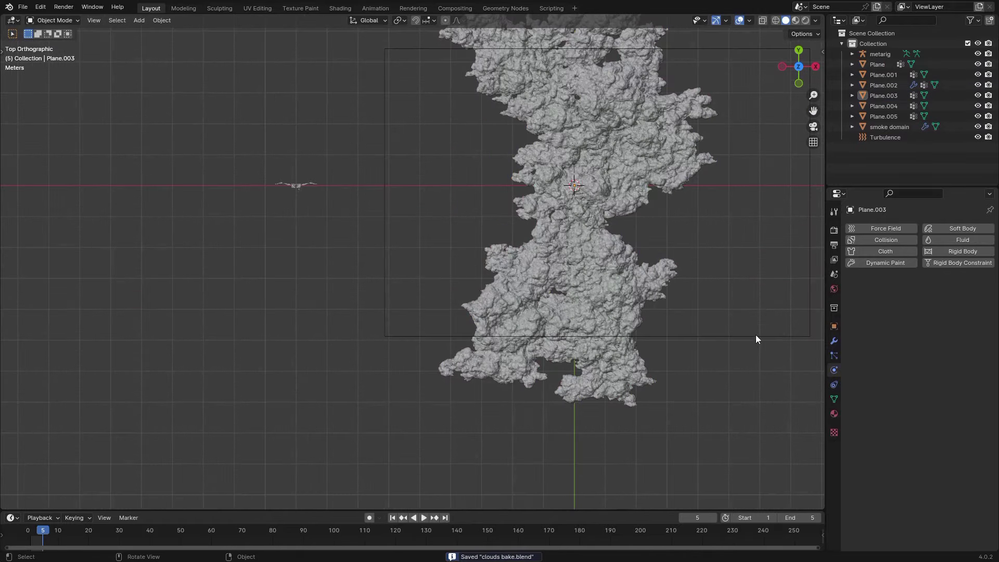
# Step: Select the smoke domain, shift it about 0.44 m along X and scale it along X to fit around Plane.003
pyautogui.click(755, 335)
pyautogui.press('KP_1')
pyautogui.keyDown('shift'); pyautogui.moveTo(705, 304); pyautogui.dragTo(571, 284, button='middle'); pyautogui.keyUp('shift')
pyautogui.press('s')
pyautogui.press('x')
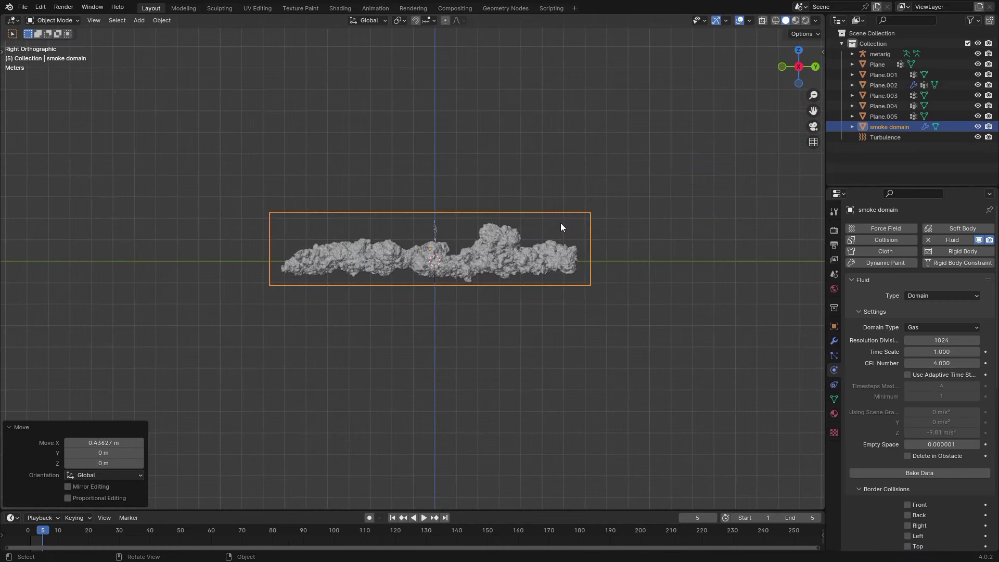
pyautogui.press('KP_1')
pyautogui.press('KP_3')
pyautogui.press('KP_7')
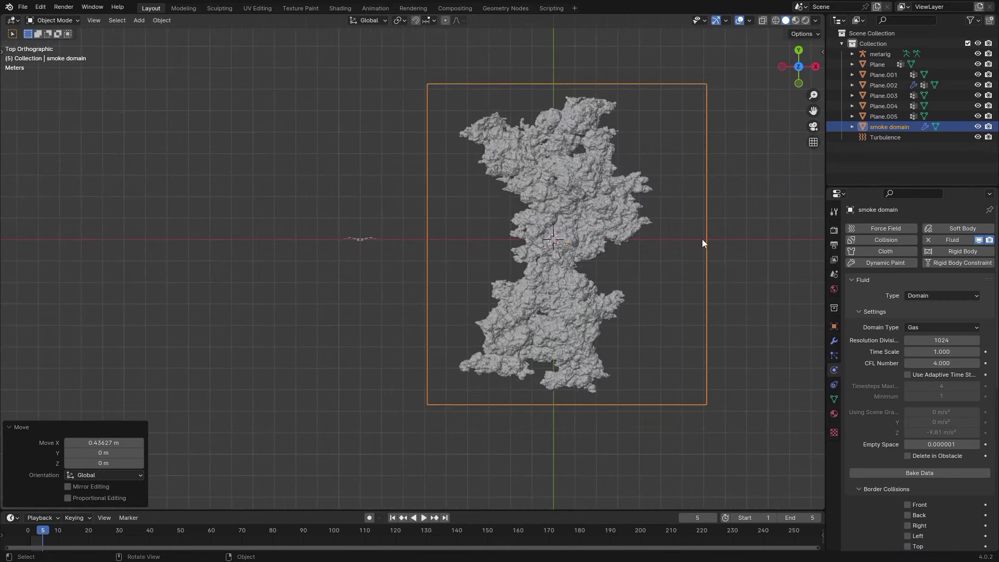
pyautogui.press('s')
pyautogui.press('x')
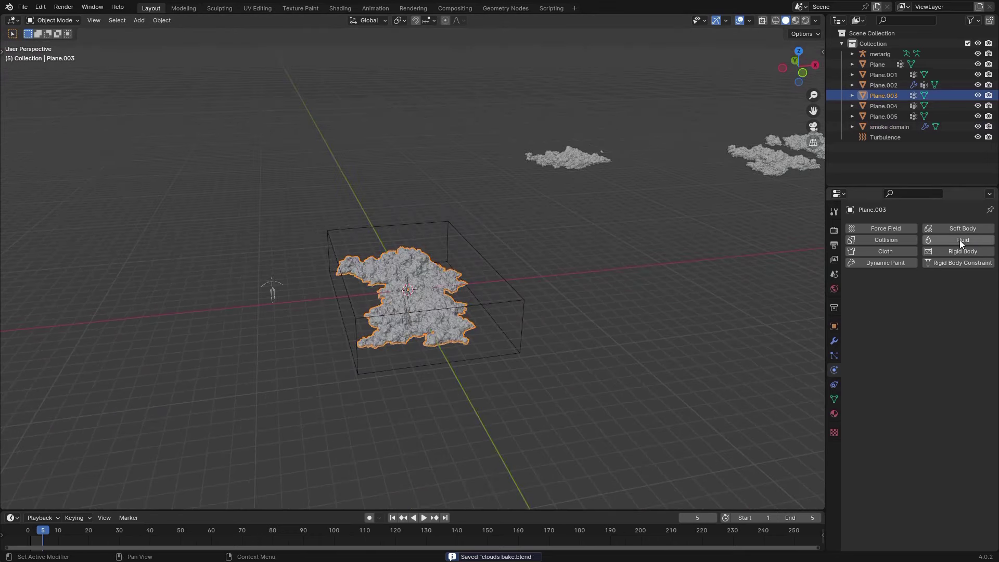
# Step: Copy the modifiers from Plane.002 to Plane.003 to give it the same smoke flow setup
pyautogui.scroll(3, 697, 264)
pyautogui.keyDown('shift'); pyautogui.moveTo(697, 265); pyautogui.dragTo(598, 270, button='middle'); pyautogui.keyUp('shift')
pyautogui.click(598, 156)
pyautogui.click(453, 333)
pyautogui.moveTo(446, 335); pyautogui.dragTo(423, 321, button='middle')
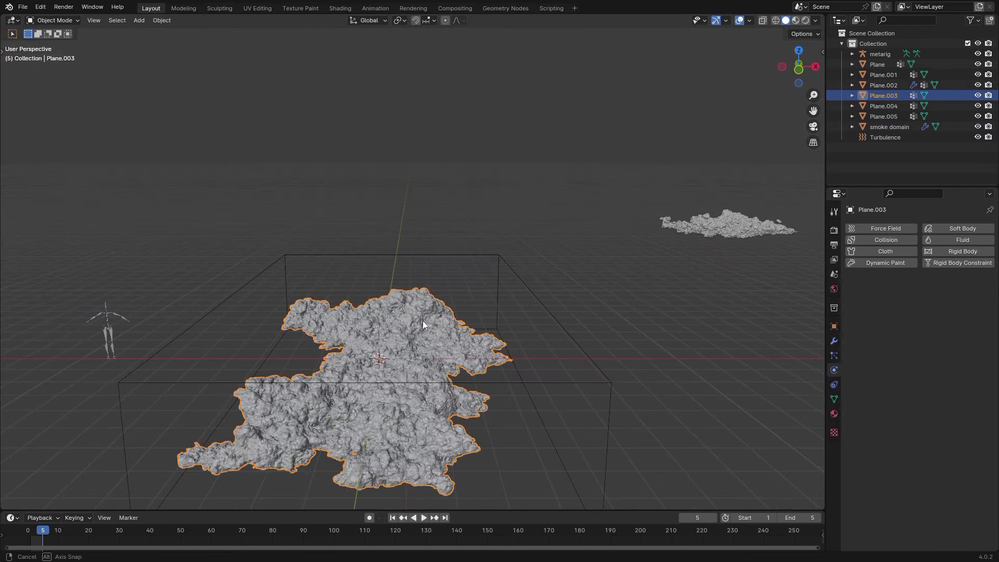
pyautogui.keyDown('shift'); pyautogui.click(721, 223); pyautogui.keyUp('shift')
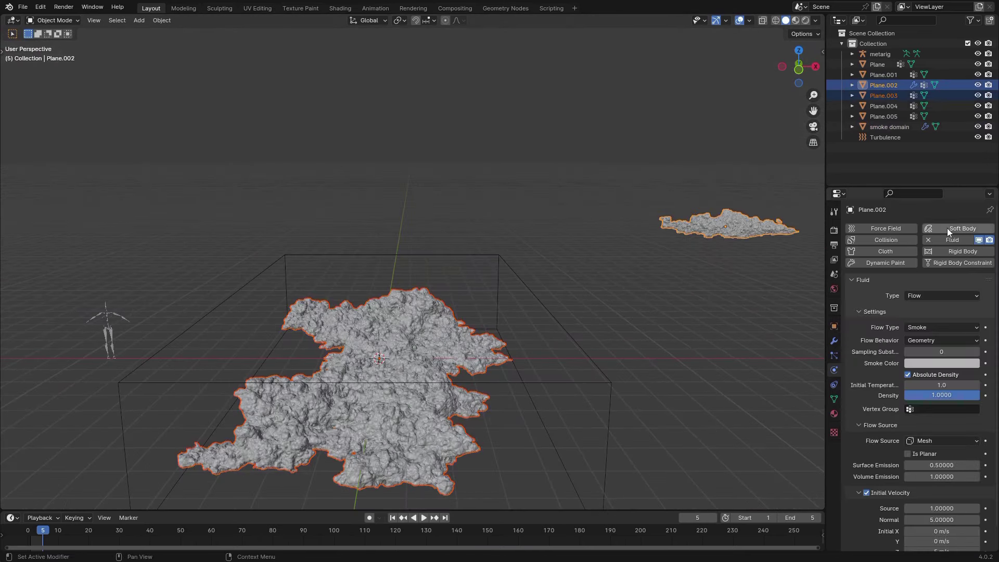
pyautogui.moveTo(598, 252); pyautogui.dragTo(553, 285, button='middle')
pyautogui.hotkey('ctrl', 'l')
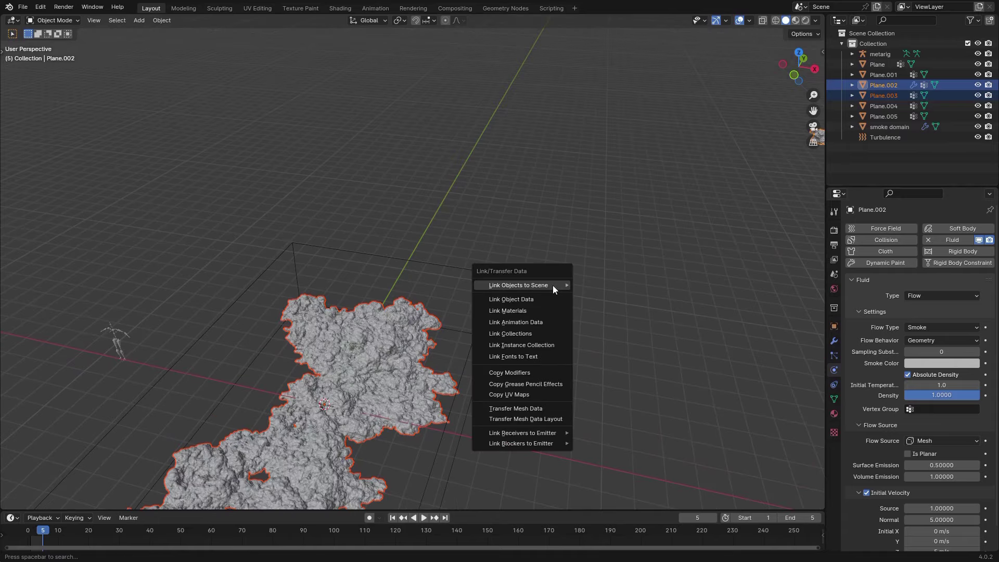
pyautogui.click(533, 373)
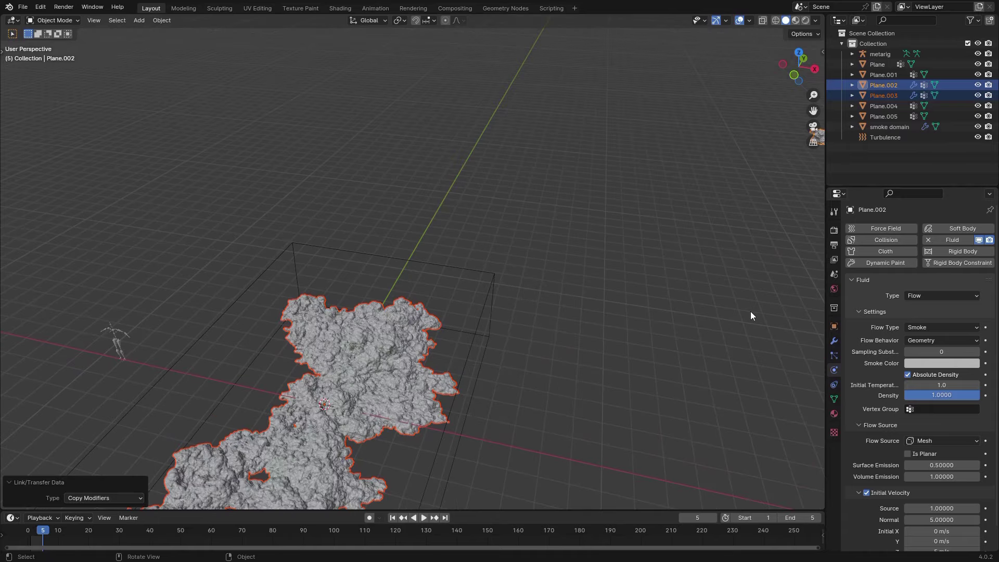
# Step: Check the fluid settings of Plane.003 and the smoke domain, and examine the new bake setup from several sides
pyautogui.click(380, 401)
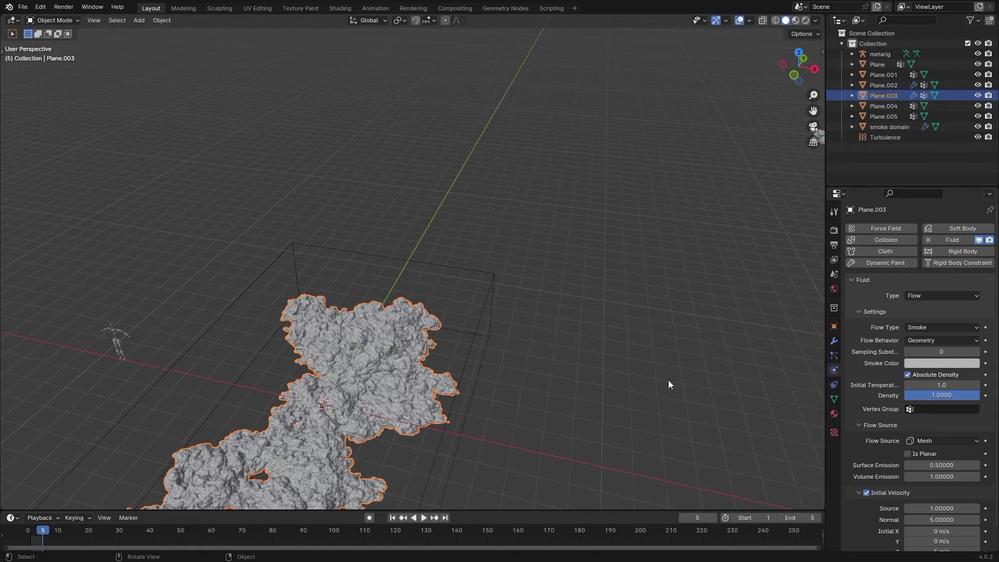
pyautogui.moveTo(668, 380); pyautogui.dragTo(726, 341, button='middle')
pyautogui.click(630, 338)
pyautogui.moveTo(630, 338); pyautogui.dragTo(676, 346, button='middle')
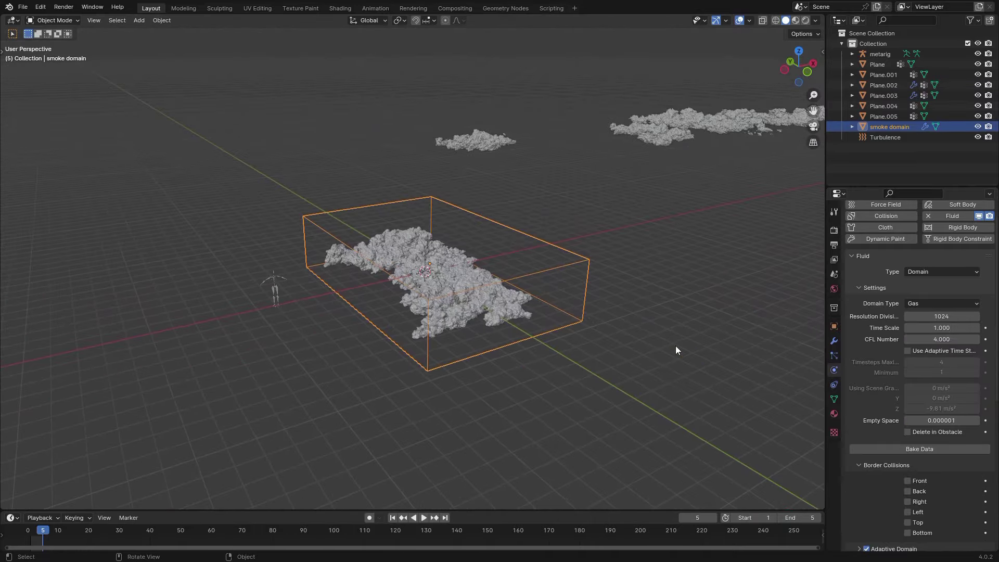
pyautogui.moveTo(501, 273); pyautogui.dragTo(642, 211, button='middle')
pyautogui.click(642, 211)
pyautogui.moveTo(731, 179); pyautogui.dragTo(557, 251, button='middle')
pyautogui.click(557, 251)
pyautogui.click(669, 228)
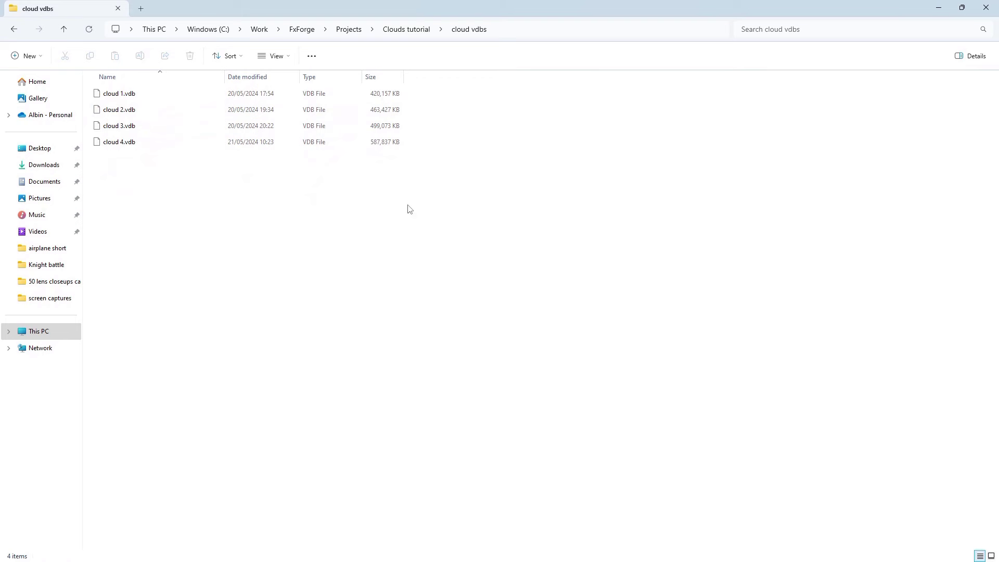
# Step: In File Explorer, look over the four files cloud 1.vdb to cloud 4.vdb in the cloud vdbs folder
pyautogui.moveTo(407, 235); pyautogui.dragTo(343, 93)
pyautogui.moveTo(437, 92); pyautogui.dragTo(349, 89)
pyautogui.moveTo(439, 175); pyautogui.dragTo(96, 93)
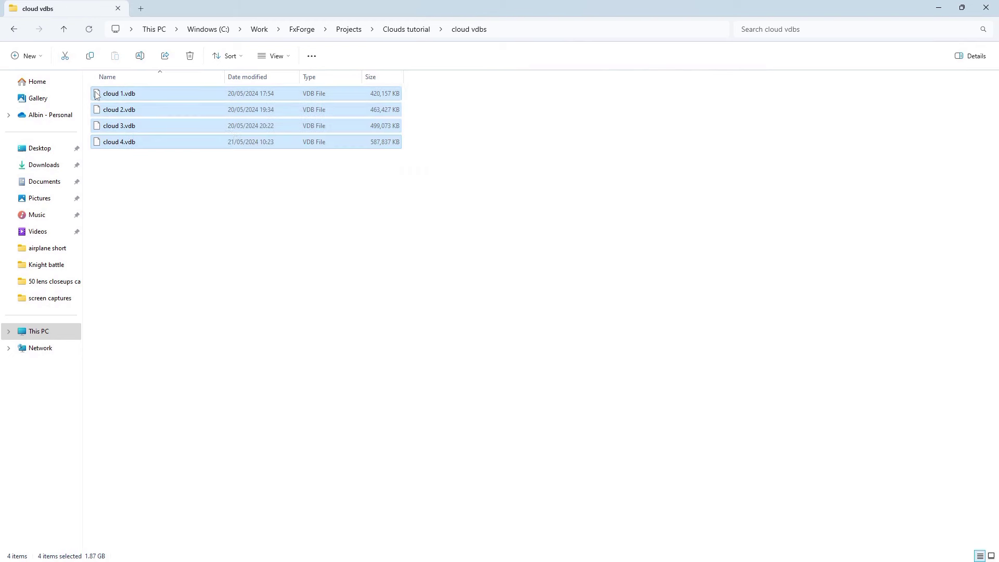
pyautogui.click(419, 194)
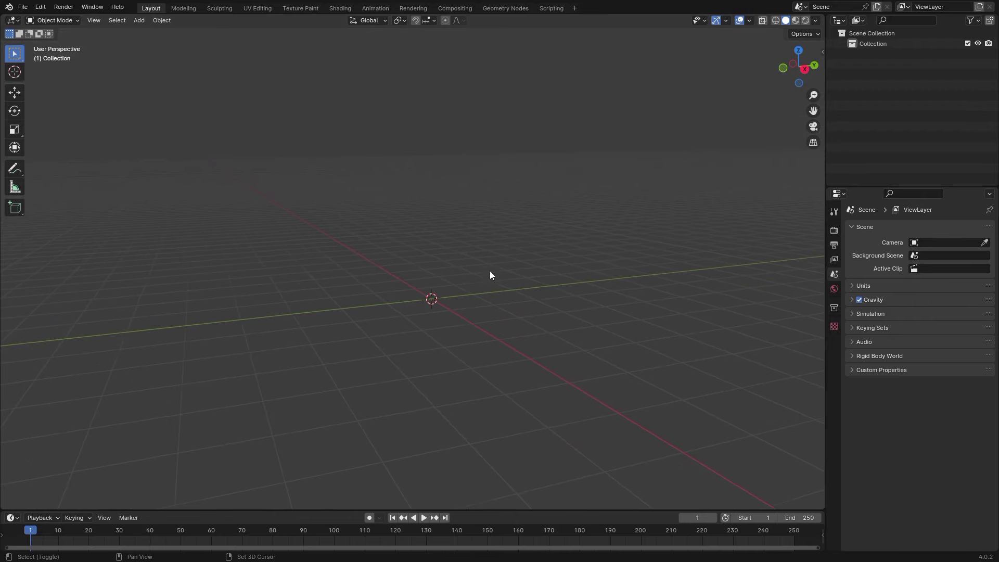
# Step: In the empty Blender scene, import cloud 1.vdb from the cloud vdbs folder as an OpenVDB volume
pyautogui.moveTo(489, 270); pyautogui.dragTo(440, 255, button='middle')
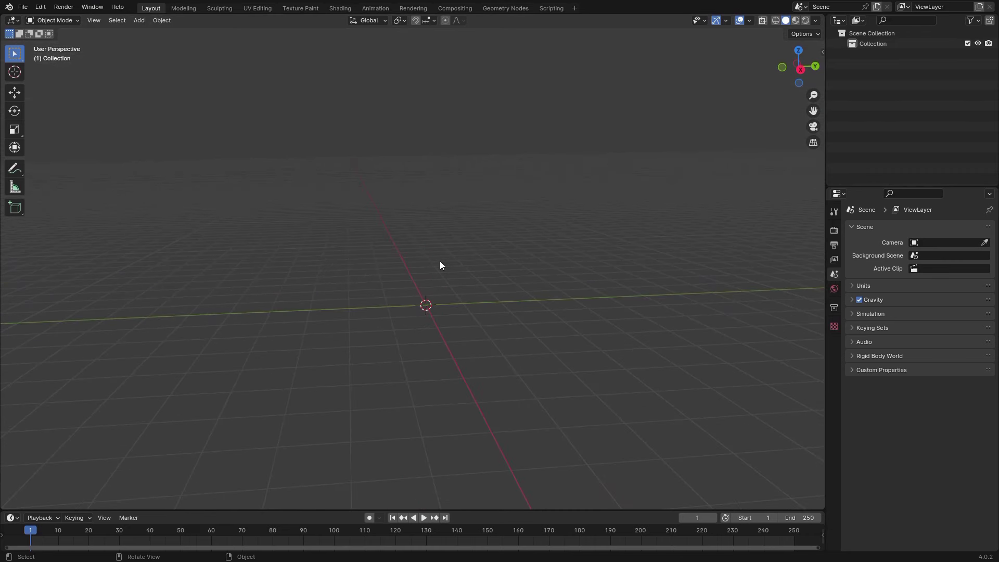
pyautogui.hotkey('shift', 'a')
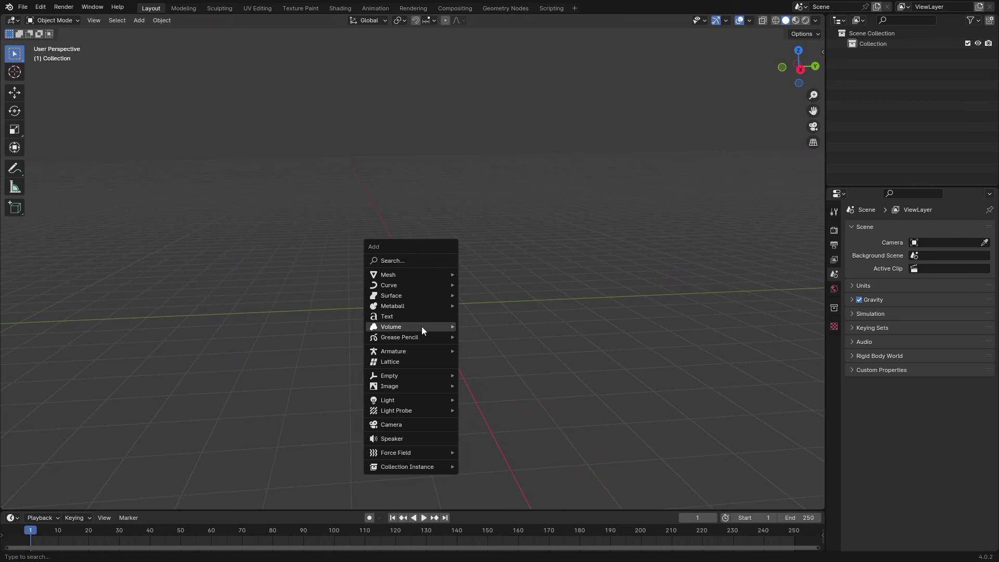
pyautogui.moveTo(422, 326)
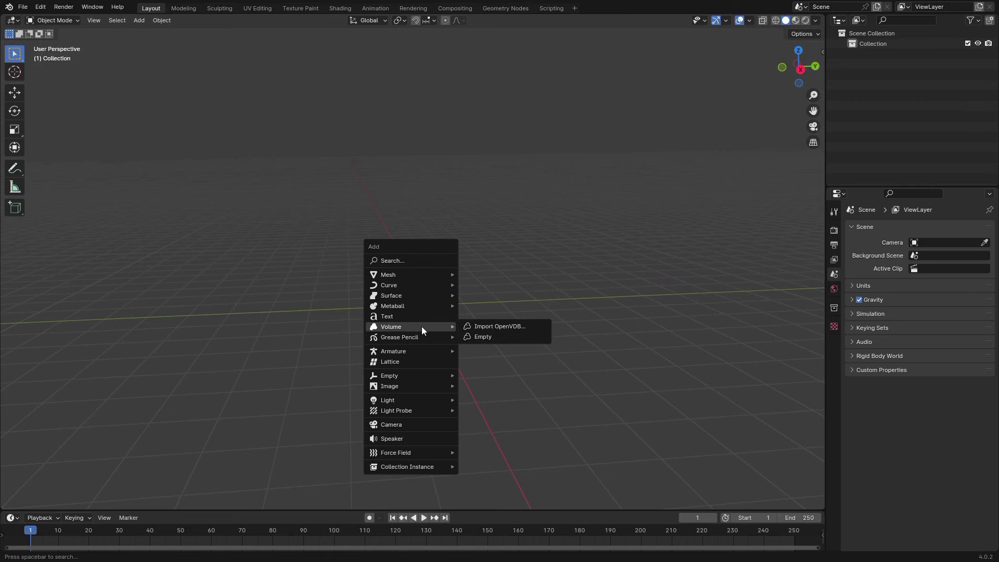
pyautogui.click(485, 328)
pyautogui.moveTo(646, 229); pyautogui.dragTo(400, 239)
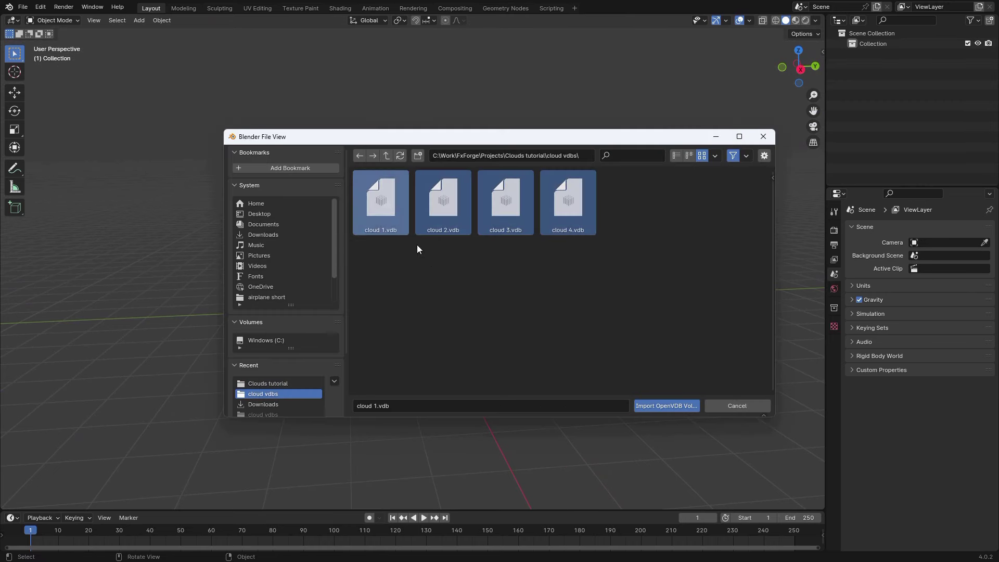
pyautogui.click(416, 245)
pyautogui.doubleClick(402, 220)
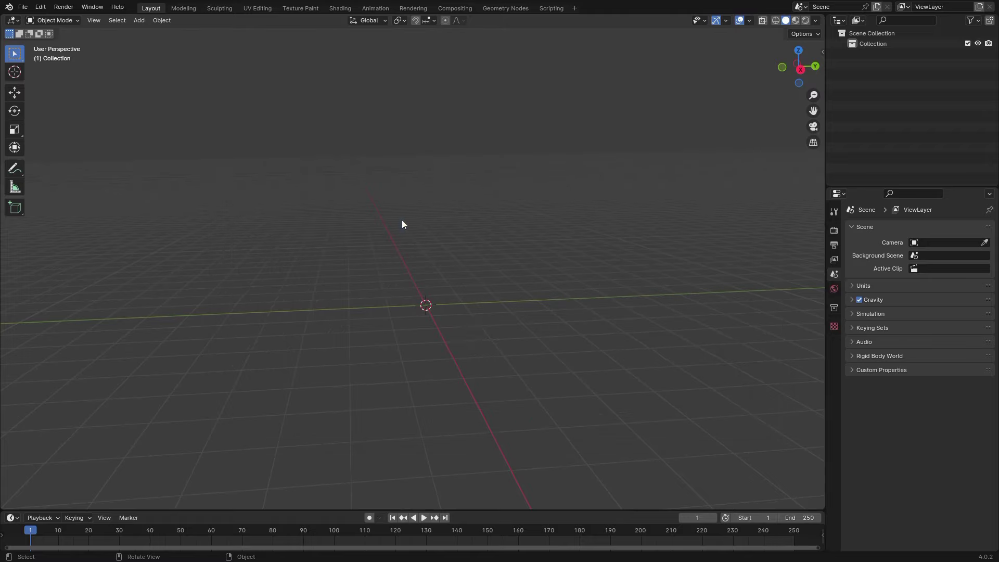
pyautogui.moveTo(402, 220); pyautogui.dragTo(516, 341, button='middle')
pyautogui.press('KP_7')
pyautogui.scroll(-3, 615, 287)
pyautogui.press('r')
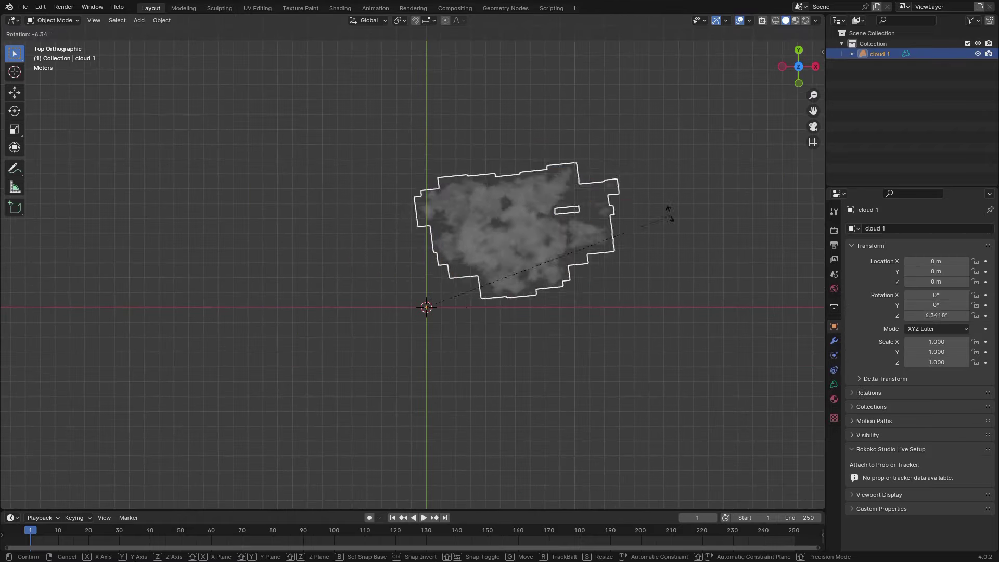
pyautogui.rightClick(553, 341)
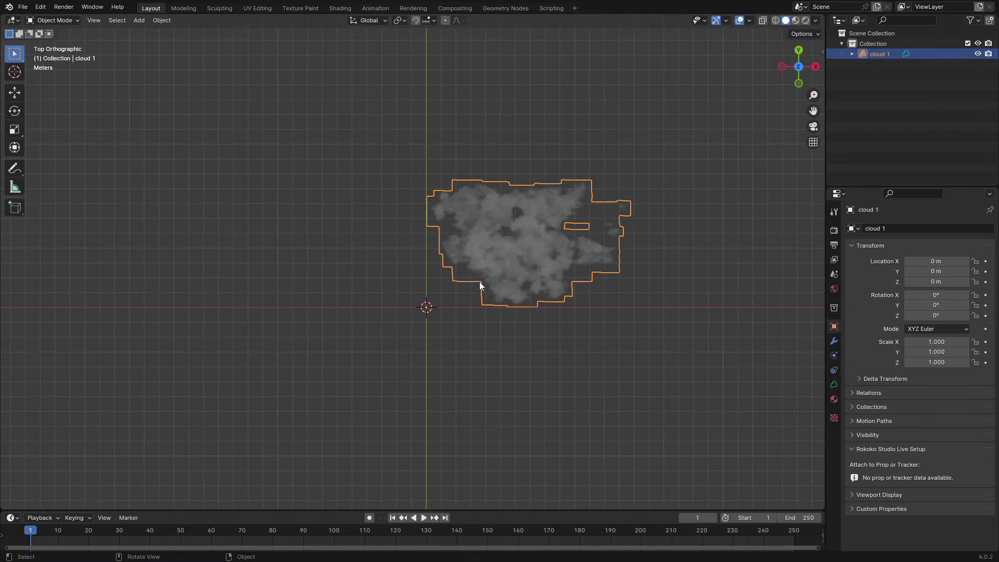
# Step: Move the cloud 1 volume about -6.73 m in X and -4.41 m in Y to centre it over the world origin
pyautogui.moveTo(479, 282); pyautogui.dragTo(515, 302, button='middle')
pyautogui.press('KP_7')
pyautogui.press('g')
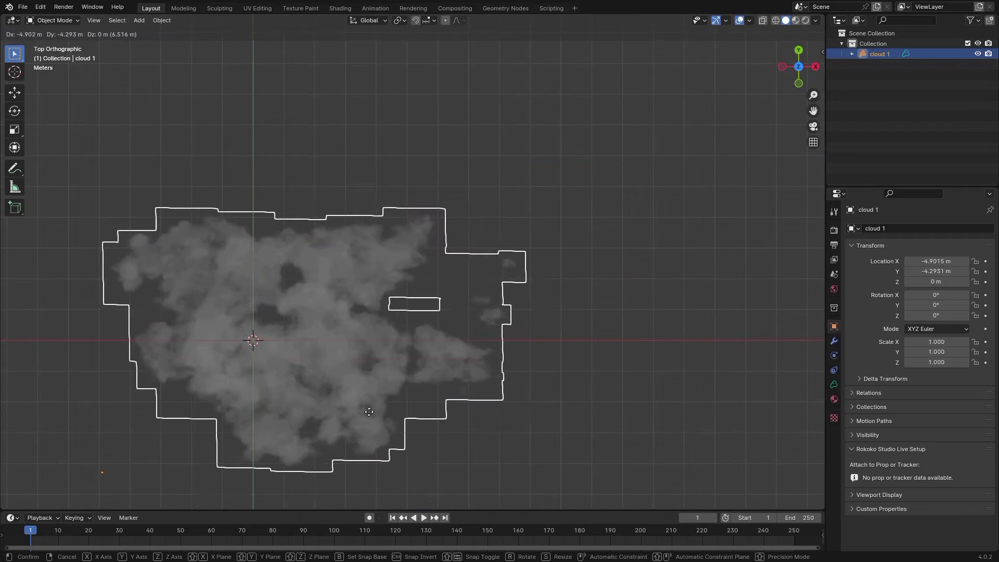
pyautogui.click(338, 398)
# Step: Add an empty at the world origin and parent the cloud 1 volume to it as Object
pyautogui.press('KP_1')
pyautogui.hotkey('shift', 'a')
pyautogui.moveTo(372, 266)
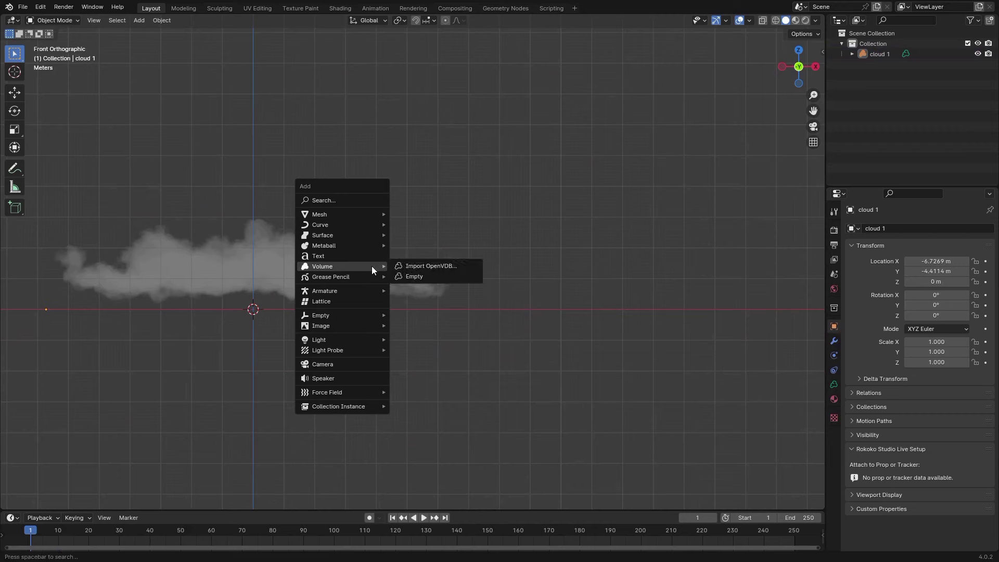
pyautogui.click(420, 316)
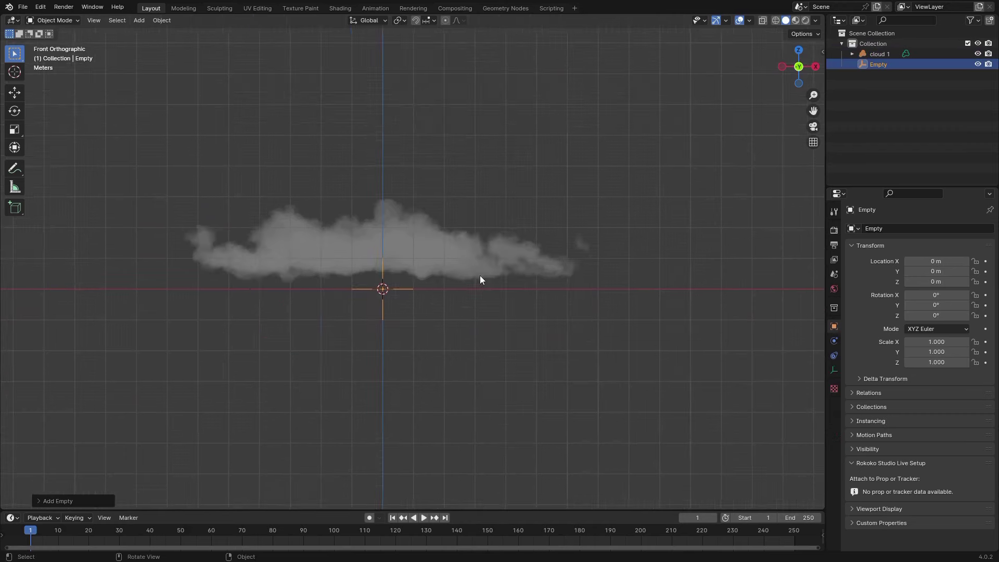
pyautogui.scroll(4, 473, 268)
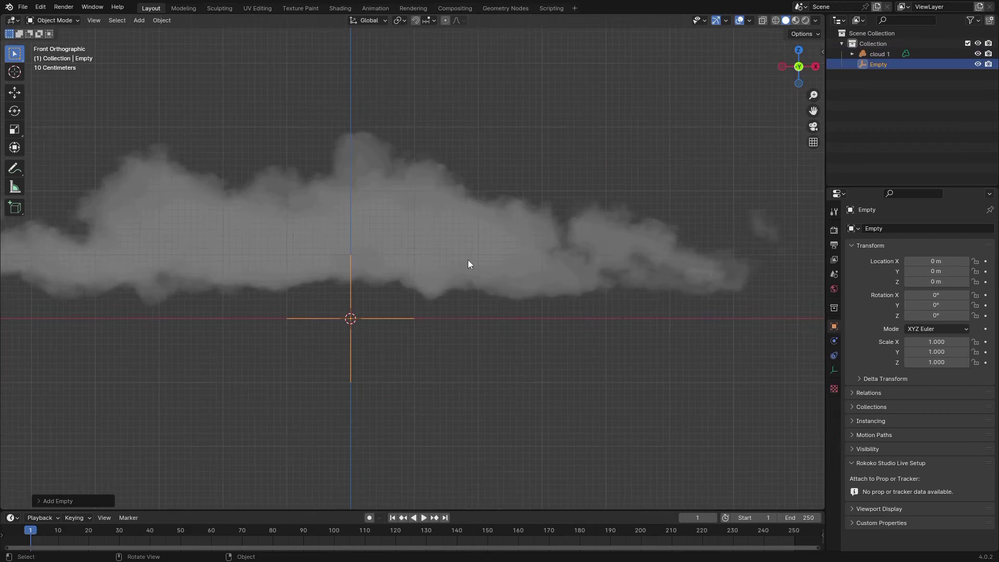
pyautogui.click(486, 301)
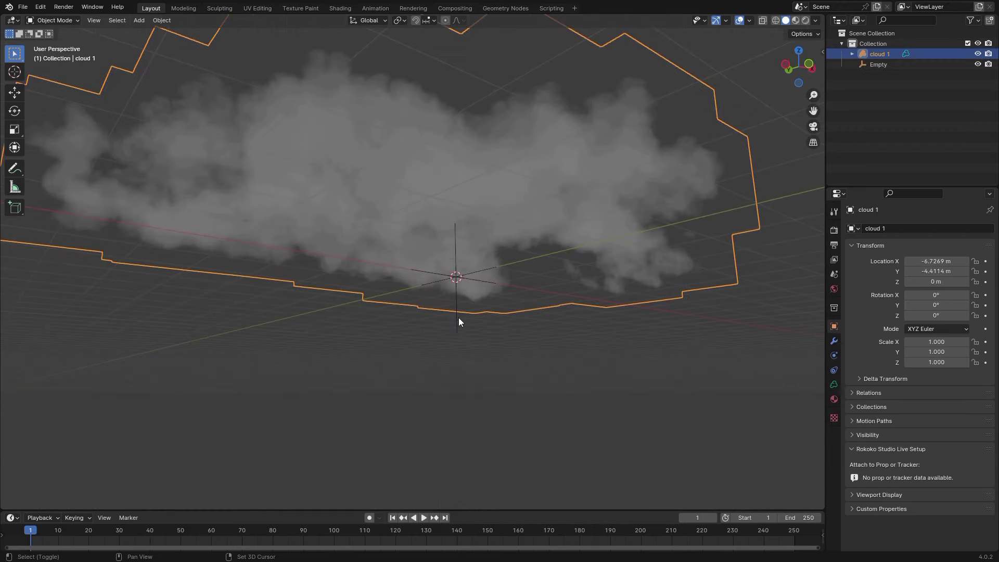
pyautogui.keyDown('shift'); pyautogui.click(458, 317); pyautogui.keyUp('shift')
pyautogui.hotkey('ctrl', 'p')
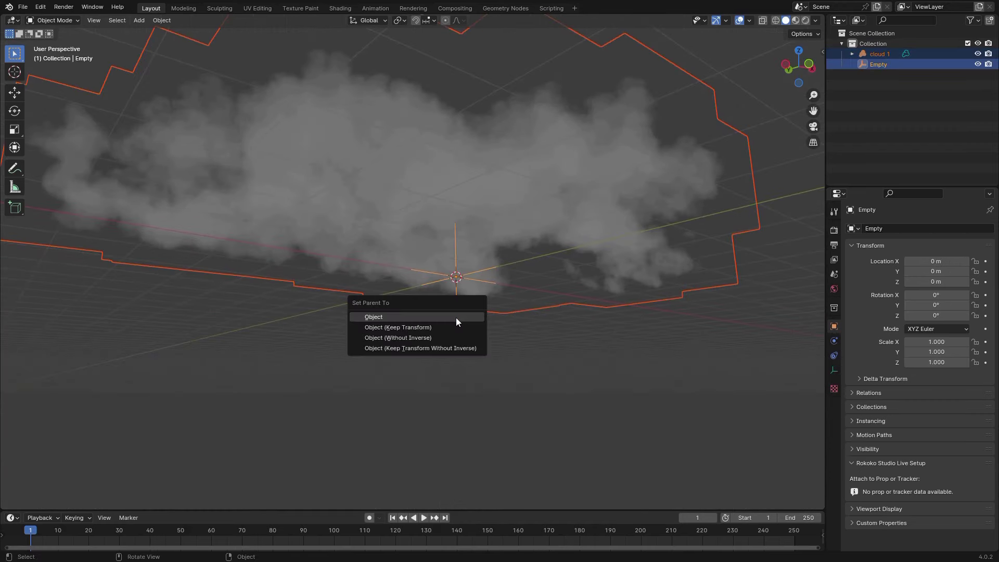
pyautogui.click(456, 318)
# Step: Try rotating the cloud and its parent empty, and delete the empty
pyautogui.press('KP_7')
pyautogui.click(461, 358)
pyautogui.press('r')
pyautogui.press('Escape')
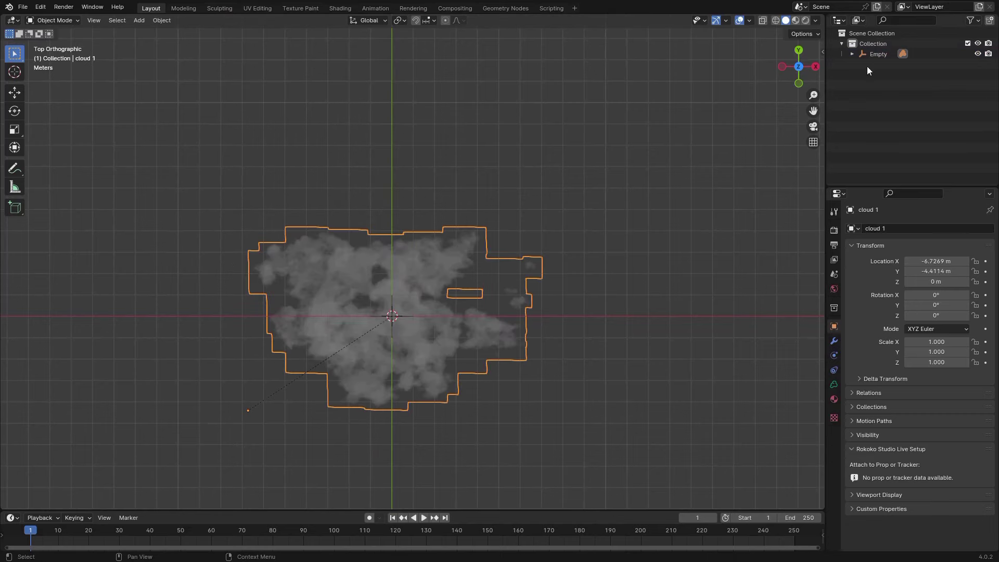
pyautogui.click(872, 54)
pyautogui.press('r')
pyautogui.press('Escape')
pyautogui.keyDown('shift'); pyautogui.moveTo(461, 304); pyautogui.dragTo(501, 251, button='middle'); pyautogui.keyUp('shift')
pyautogui.press('Delete')
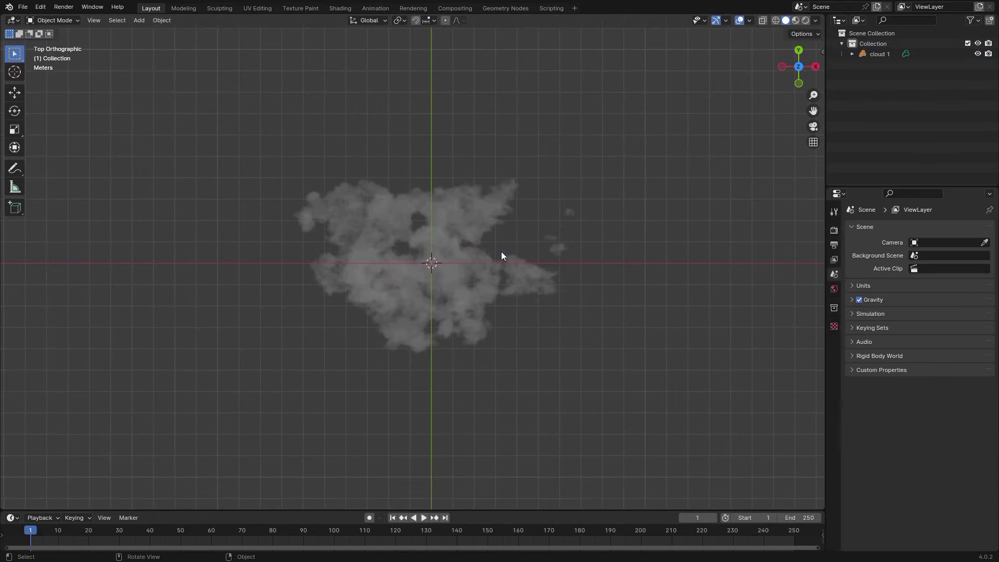
pyautogui.click(500, 255)
pyautogui.press('r')
pyautogui.press('Escape')
# Step: Switch the render engine to Cycles with GPU Compute as the device, and preview the cloud in rendered shading
pyautogui.moveTo(508, 314); pyautogui.dragTo(704, 249, button='middle')
pyautogui.click(834, 229)
pyautogui.click(947, 228)
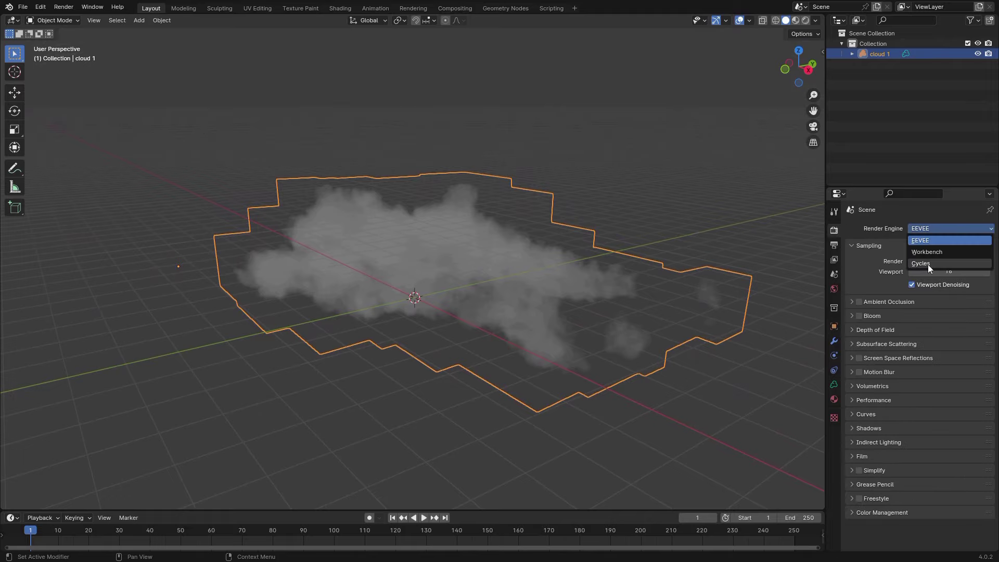
pyautogui.click(928, 264)
pyautogui.click(925, 252)
pyautogui.click(930, 277)
pyautogui.press('z')
pyautogui.press('8')
pyautogui.moveTo(512, 132)
pyautogui.mouseDown(button='middle')
pyautogui.moveTo(538, 164)
pyautogui.moveTo(555, 132)
pyautogui.moveTo(631, 207)
pyautogui.mouseUp(button='middle')
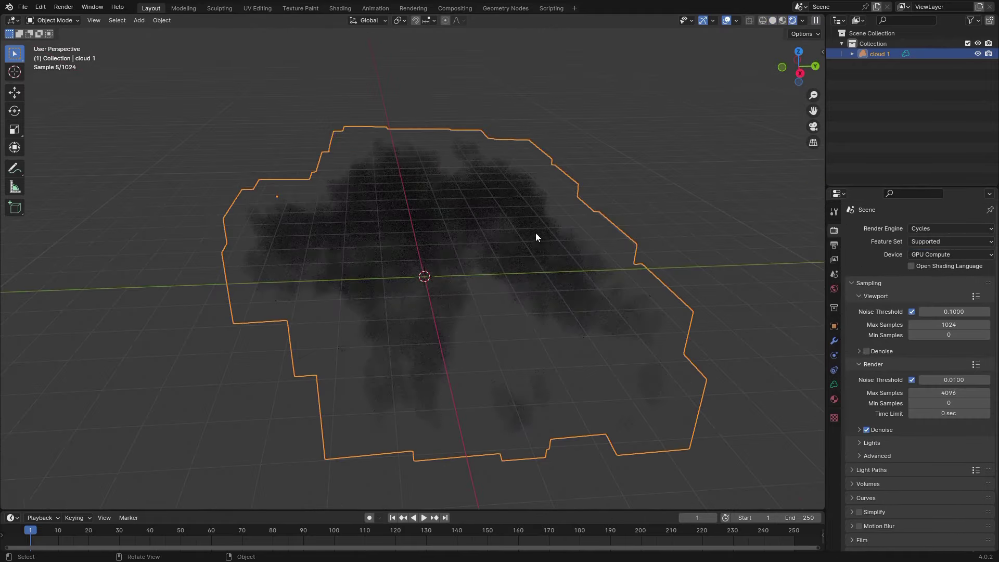
pyautogui.moveTo(535, 237); pyautogui.dragTo(333, 221, button='middle')
# Step: In the world shader of the Shading workspace, add an Environment Texture and connect its colour output to the Background colour
pyautogui.click(340, 8)
pyautogui.moveTo(526, 246); pyautogui.dragTo(183, 36, button='middle')
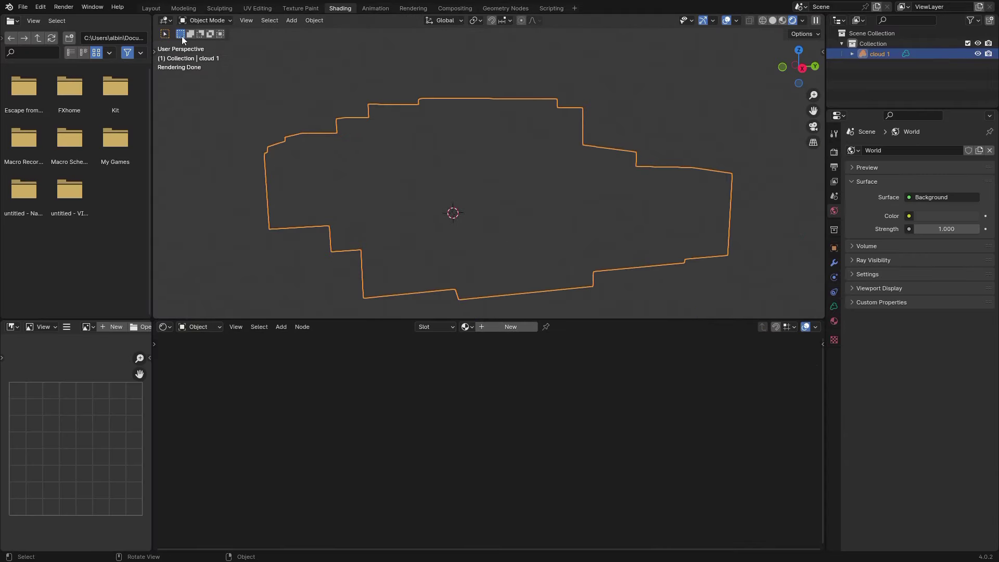
pyautogui.moveTo(524, 290); pyautogui.dragTo(528, 203, button='middle')
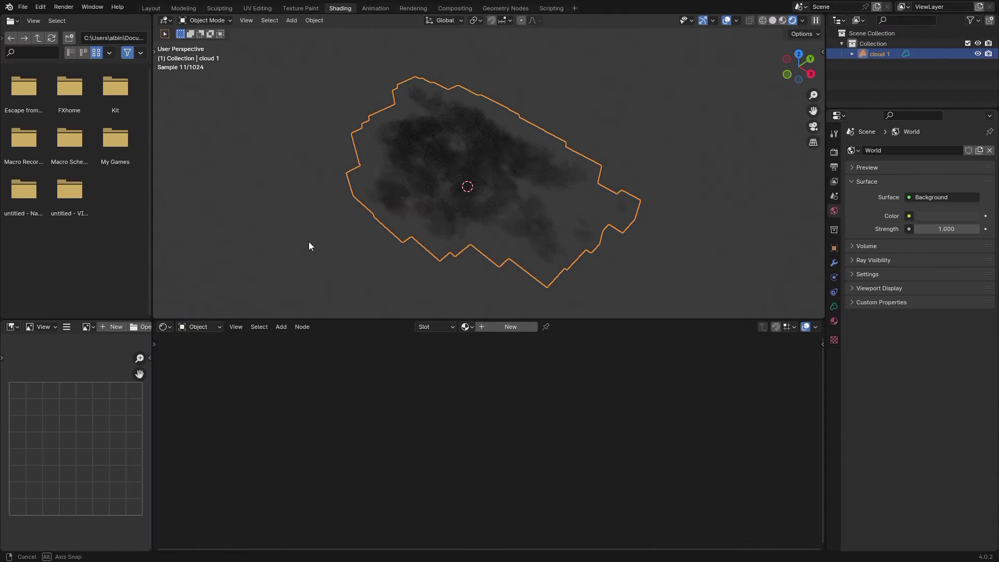
pyautogui.moveTo(309, 242); pyautogui.dragTo(304, 228, button='middle')
pyautogui.scroll(4, 304, 228)
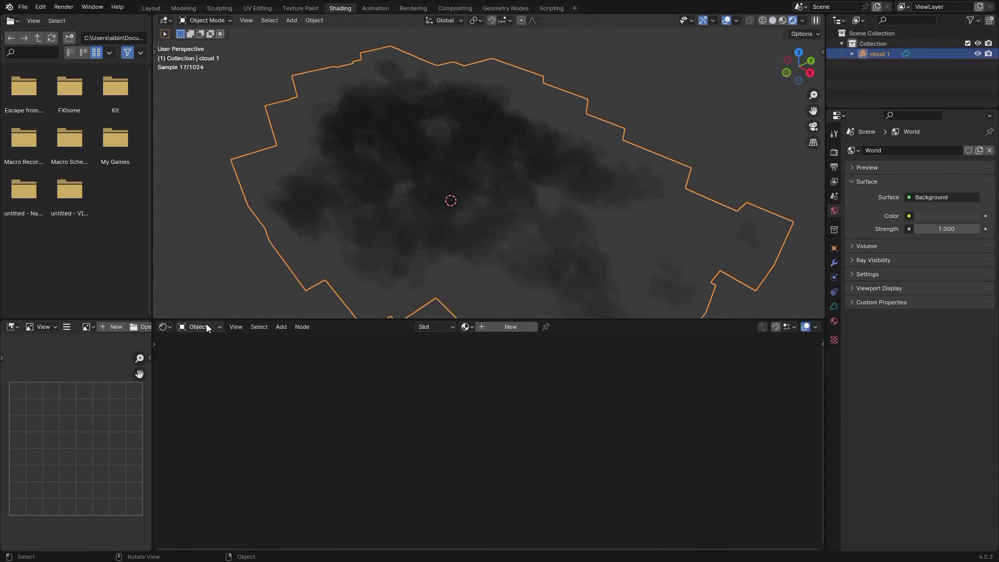
pyautogui.click(200, 365)
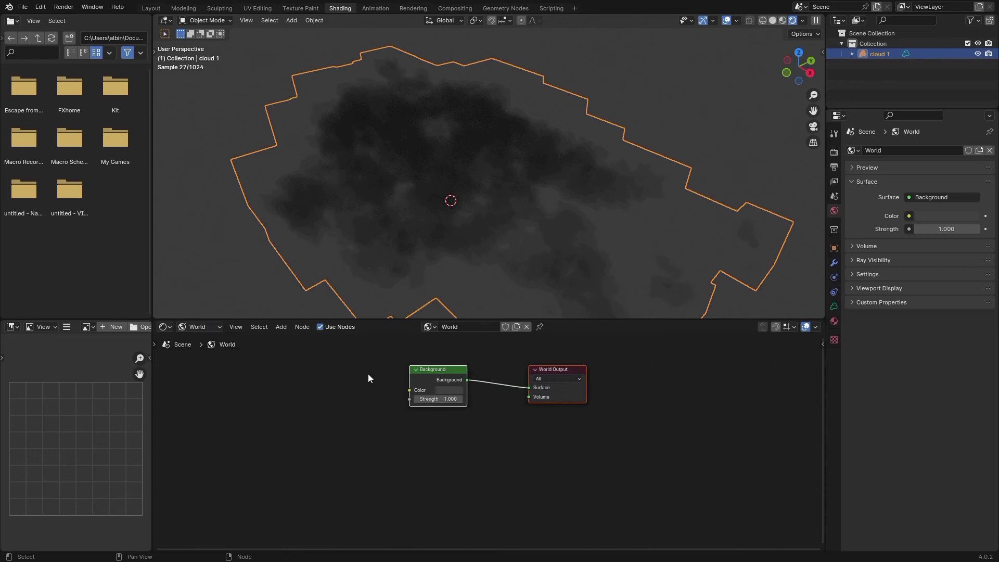
pyautogui.hotkey('shift', 'a')
pyautogui.write('env')
pyautogui.press('Return')
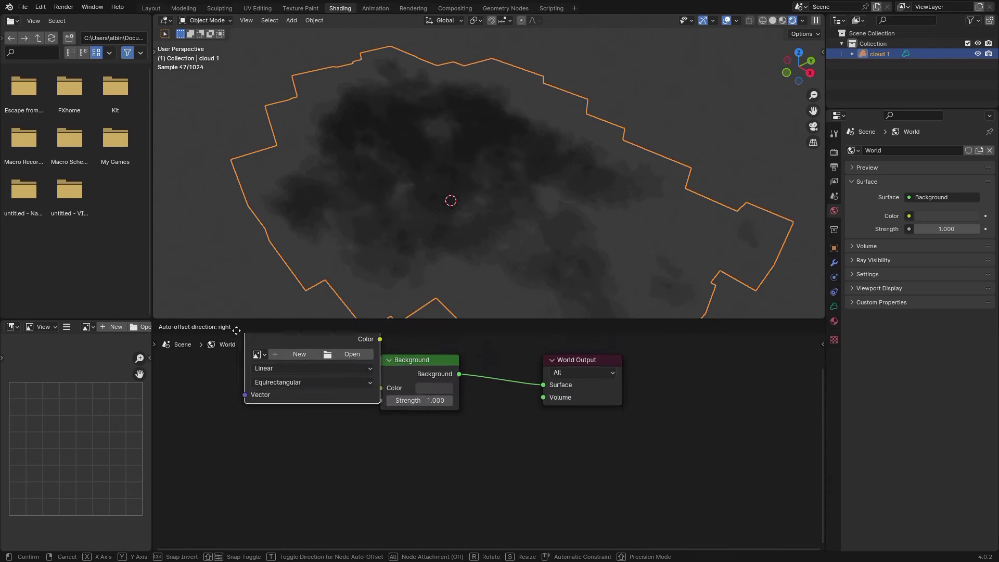
pyautogui.click(186, 389)
pyautogui.moveTo(391, 413); pyautogui.dragTo(392, 414)
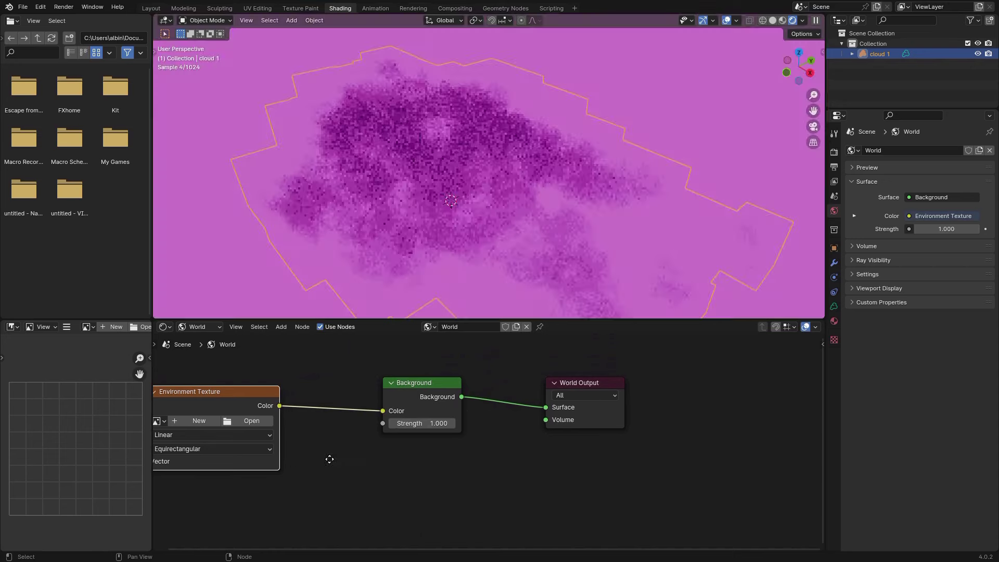
# Step: Reposition the Environment Texture node and load the qwantani_puresky_8k.exr sky image into it
pyautogui.moveTo(330, 459); pyautogui.dragTo(531, 446, button='middle')
pyautogui.moveTo(420, 390); pyautogui.dragTo(467, 380)
pyautogui.click(498, 396)
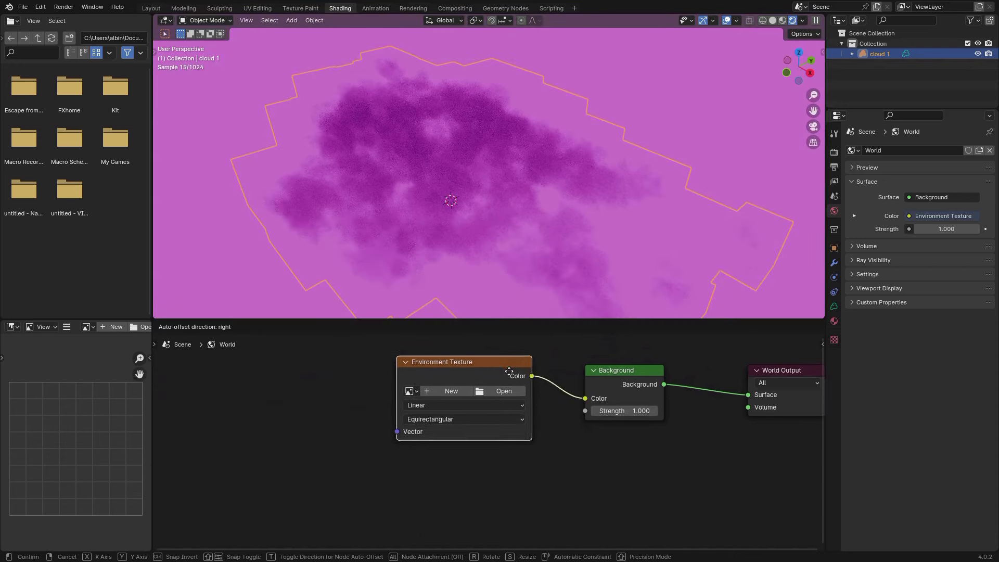
# Step: Create a new material on the cloud 1 volume and set its Principled Volume density to 20
pyautogui.click(200, 326)
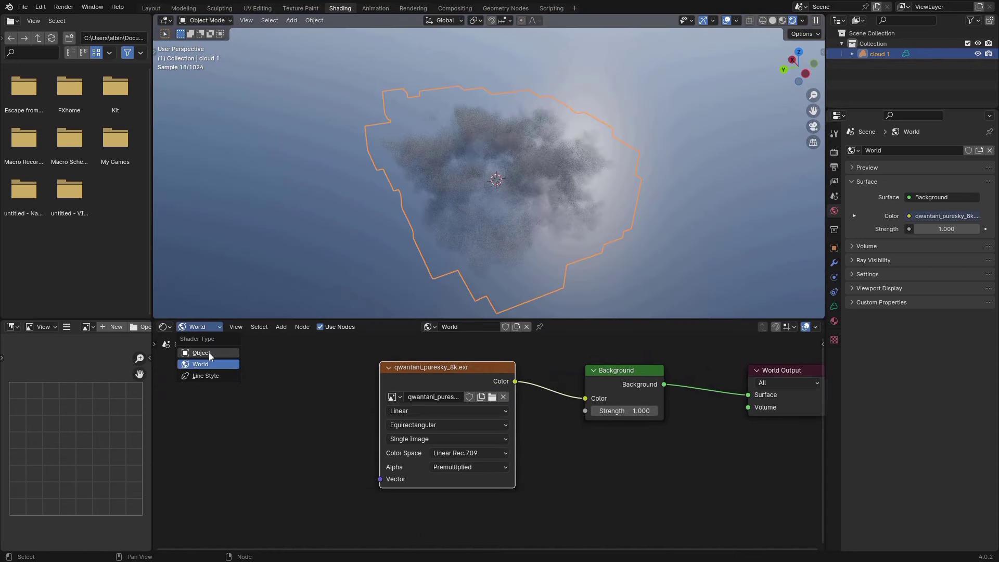
pyautogui.click(209, 352)
pyautogui.moveTo(553, 245); pyautogui.dragTo(521, 297, button='middle')
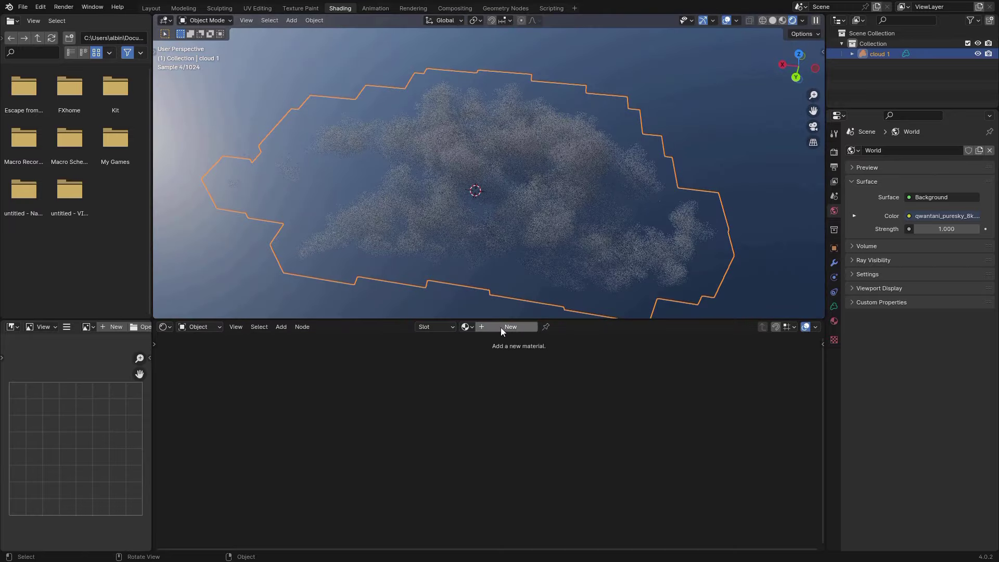
pyautogui.click(500, 327)
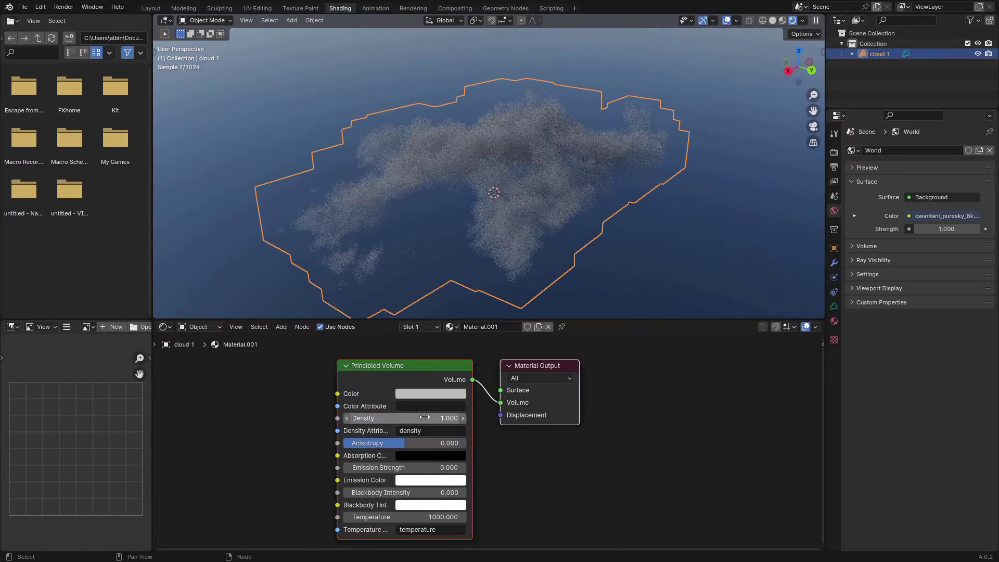
pyautogui.moveTo(405, 418); pyautogui.dragTo(449, 418)
pyautogui.click(405, 418)
pyautogui.write('20')
pyautogui.press('Return')
# Step: Set the colour of the cloud's Principled Volume shader to pure white
pyautogui.moveTo(470, 218); pyautogui.dragTo(521, 301, button='middle')
pyautogui.click(436, 397)
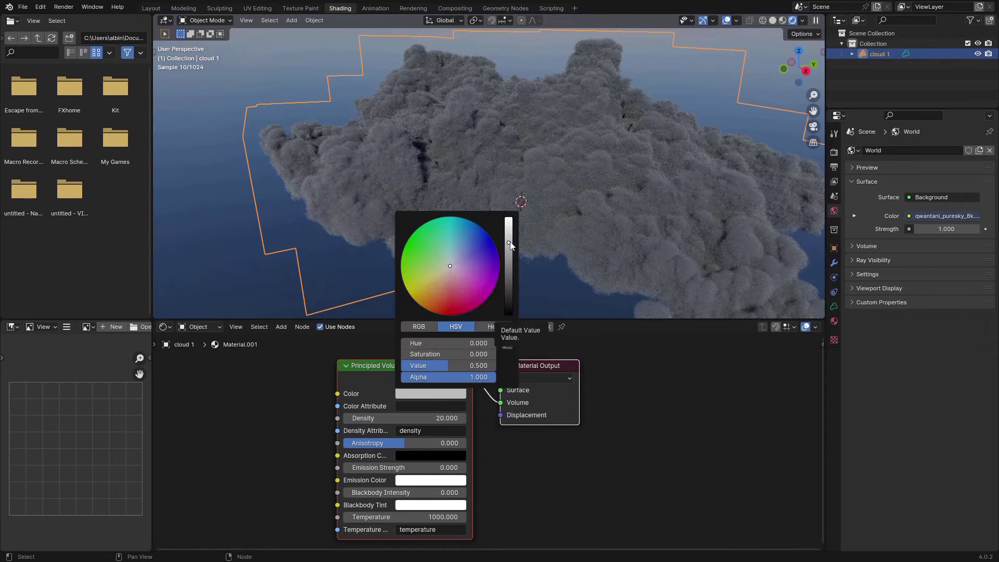
pyautogui.moveTo(509, 282); pyautogui.dragTo(509, 218)
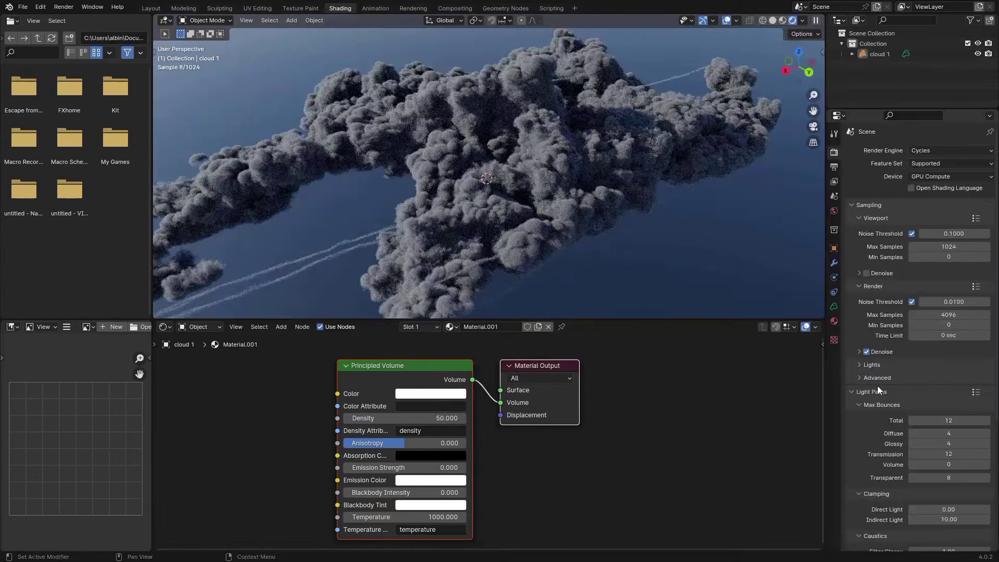
# Step: Test 101 volume light bounces on the cloud and settle on 8 for the maximum volume bounces
pyautogui.scroll(-3, 941, 346)
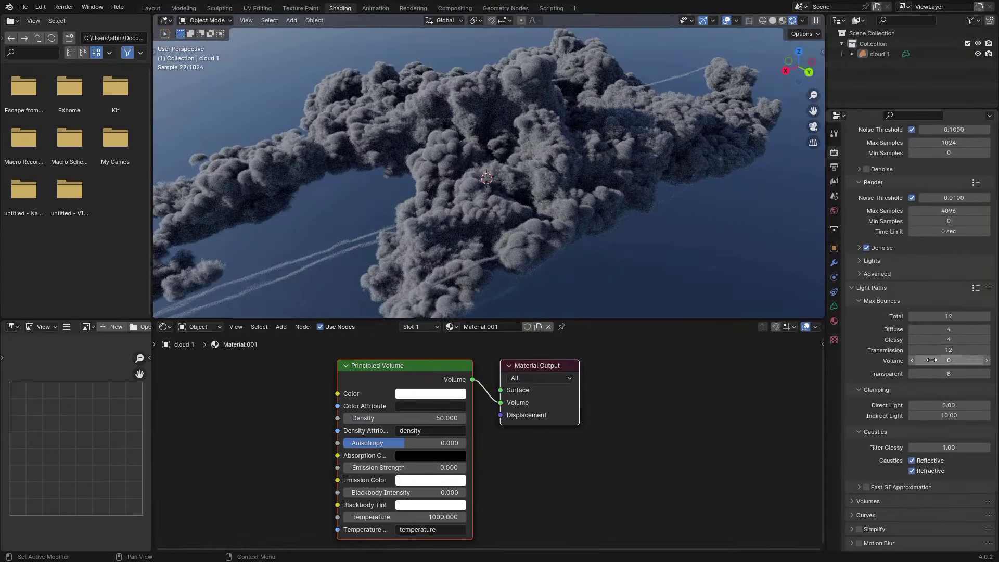
pyautogui.click(948, 360)
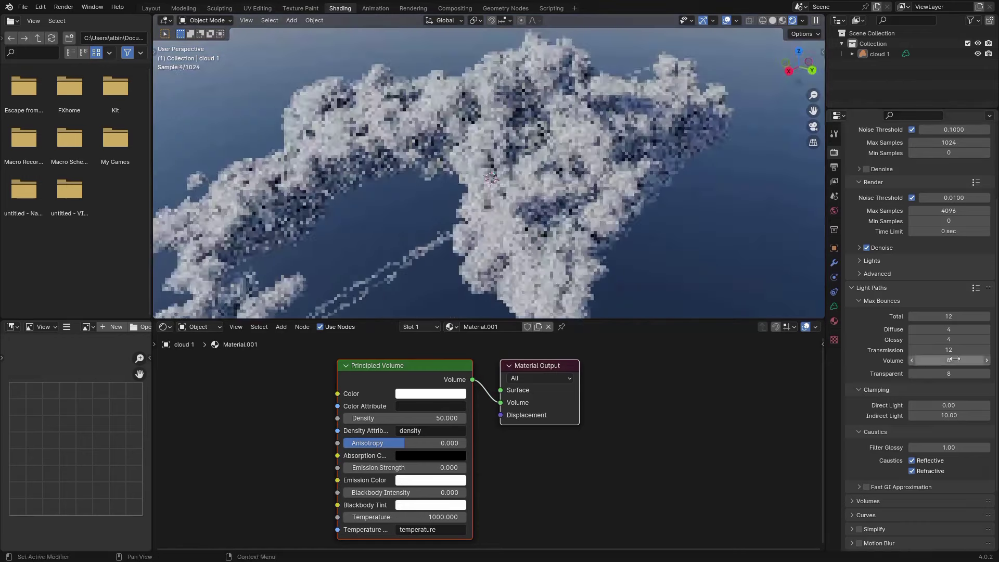
pyautogui.click(950, 360)
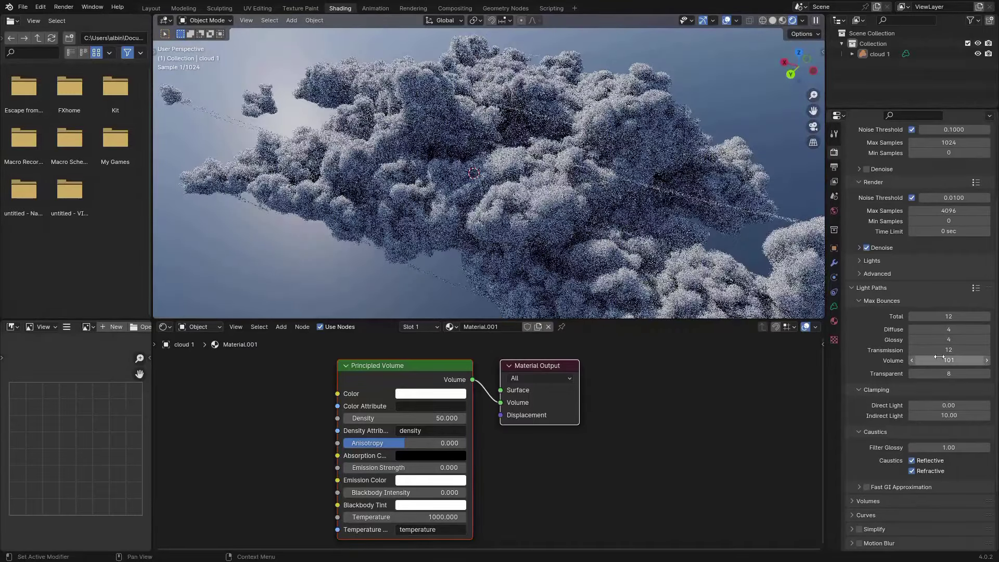
pyautogui.click(948, 361)
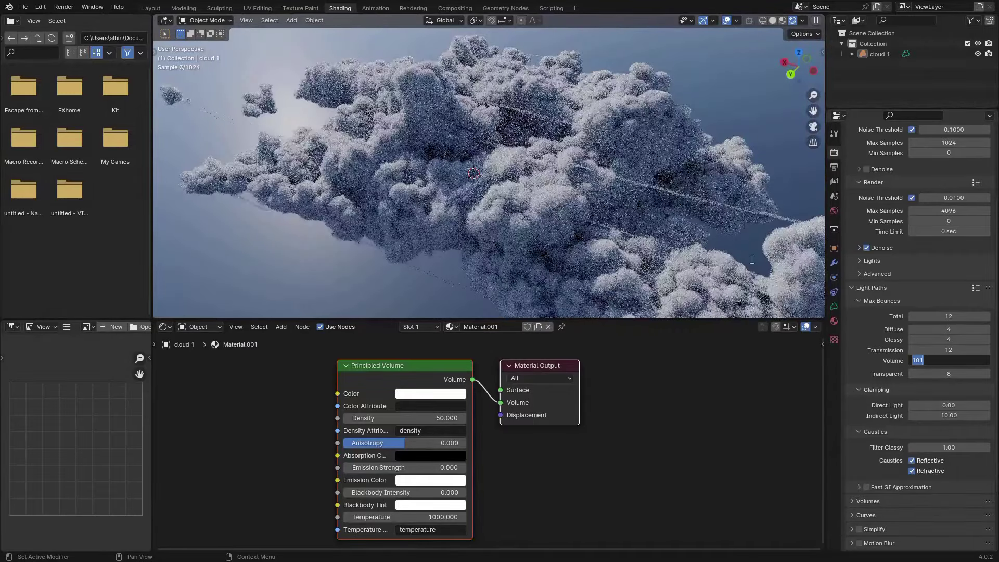
pyautogui.write('8')
pyautogui.press('Return')
pyautogui.moveTo(721, 246); pyautogui.dragTo(676, 228, button='middle')
# Step: Set the maximum steps for volume rendering to 32
pyautogui.scroll(-4, 913, 360)
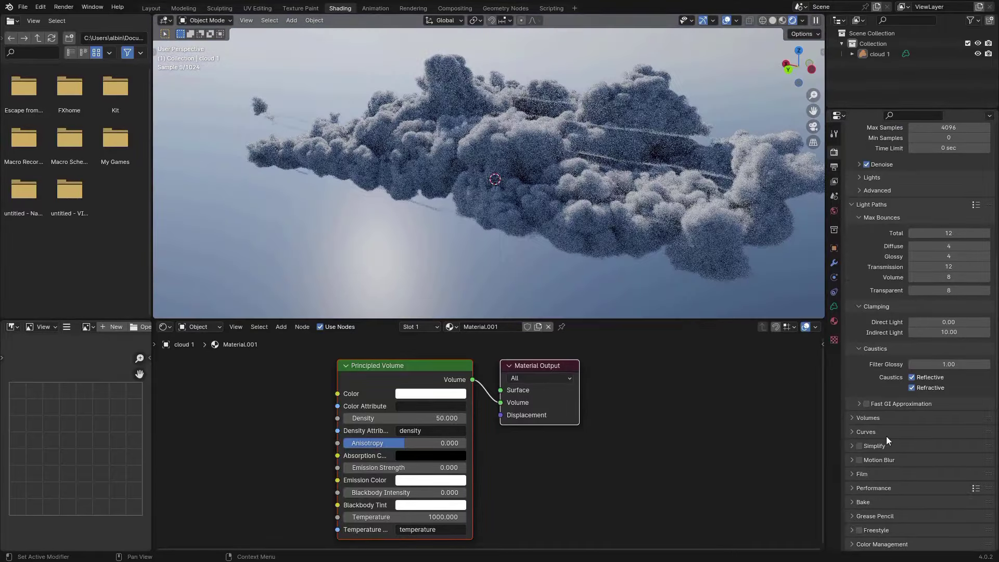
pyautogui.click(867, 418)
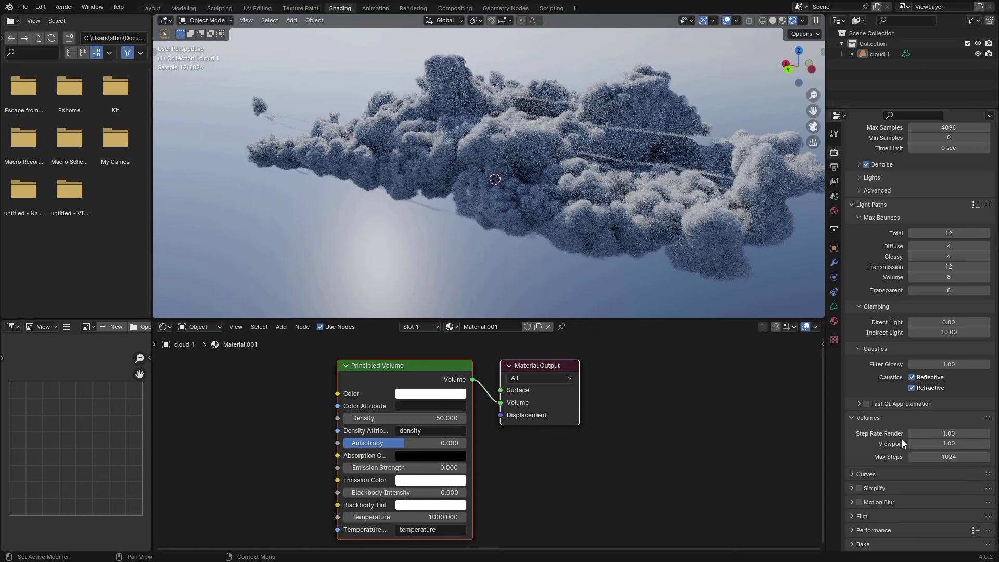
pyautogui.click(941, 457)
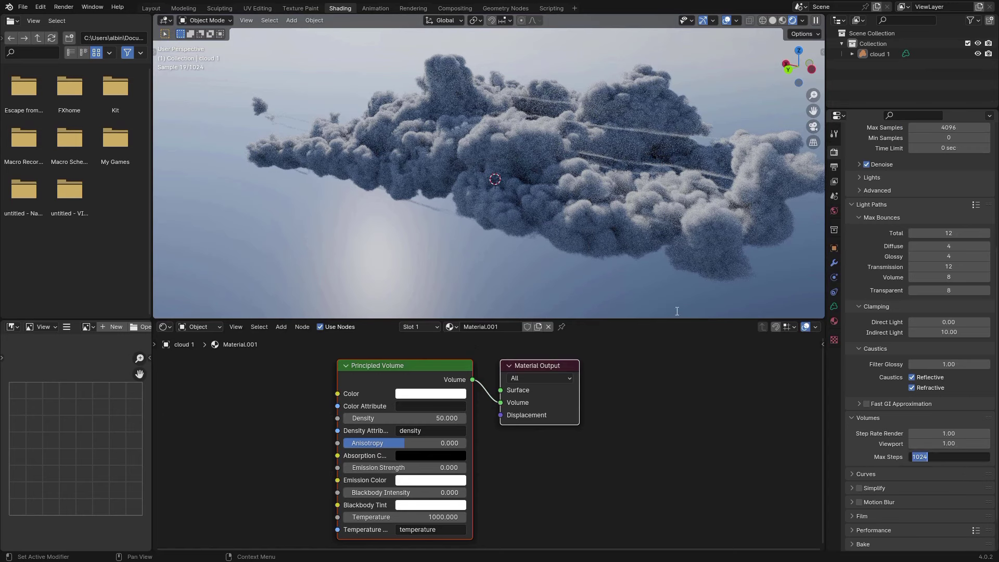
pyautogui.write('8')
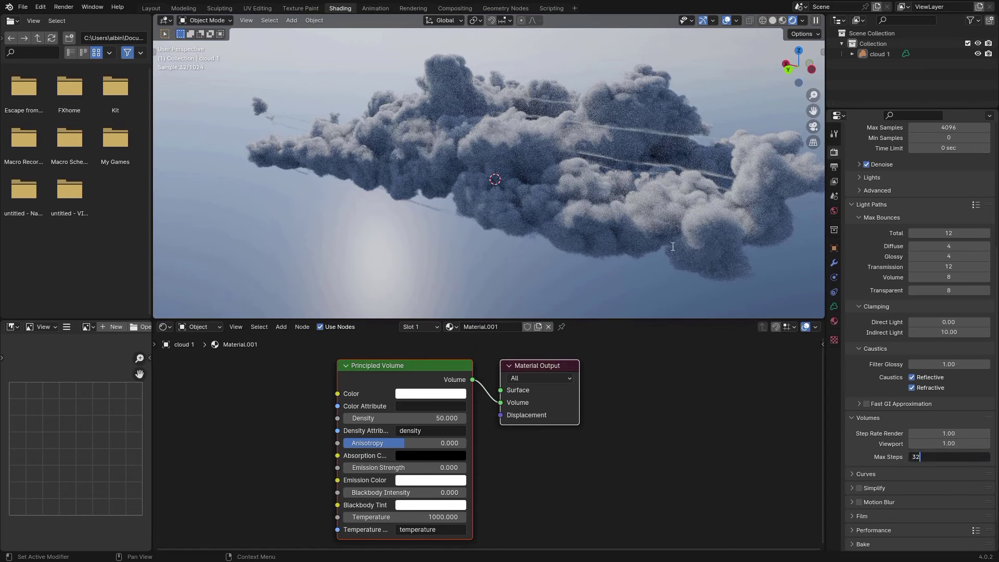
pyautogui.press('Return')
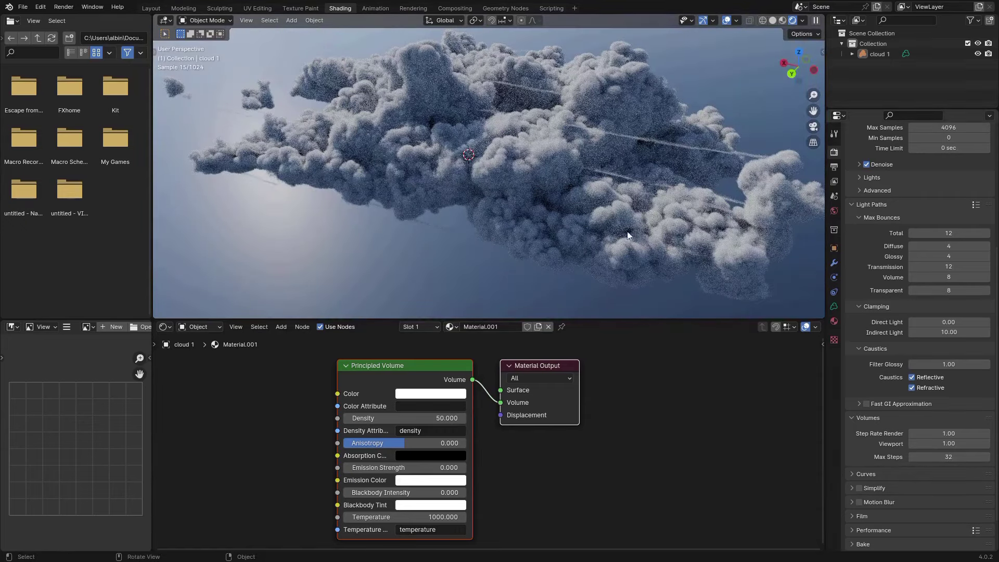
# Step: Try a volume step rate of 10 for render and viewport, and compare it with a viewport rate of 1
pyautogui.moveTo(627, 235); pyautogui.dragTo(707, 314, button='middle')
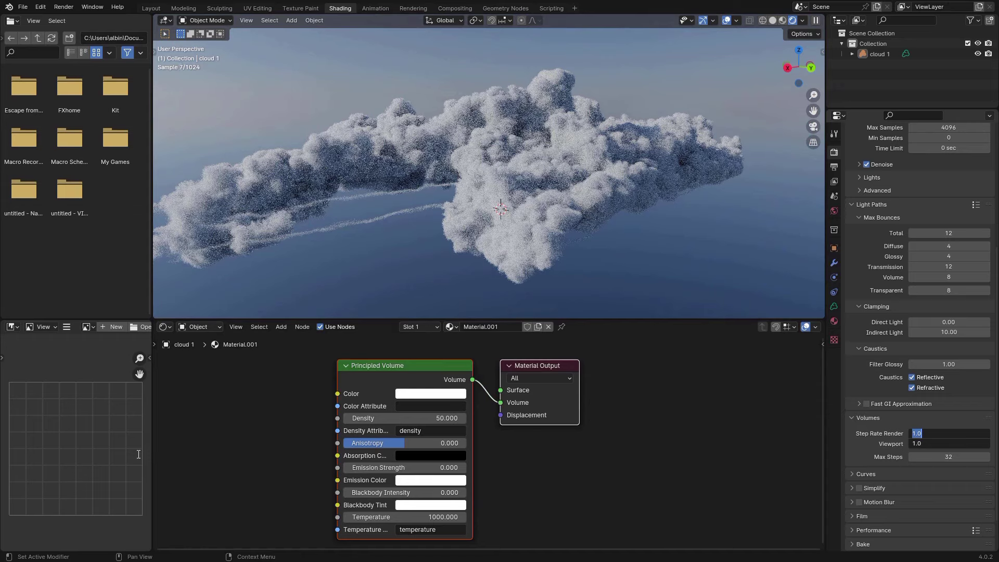
pyautogui.press('Return')
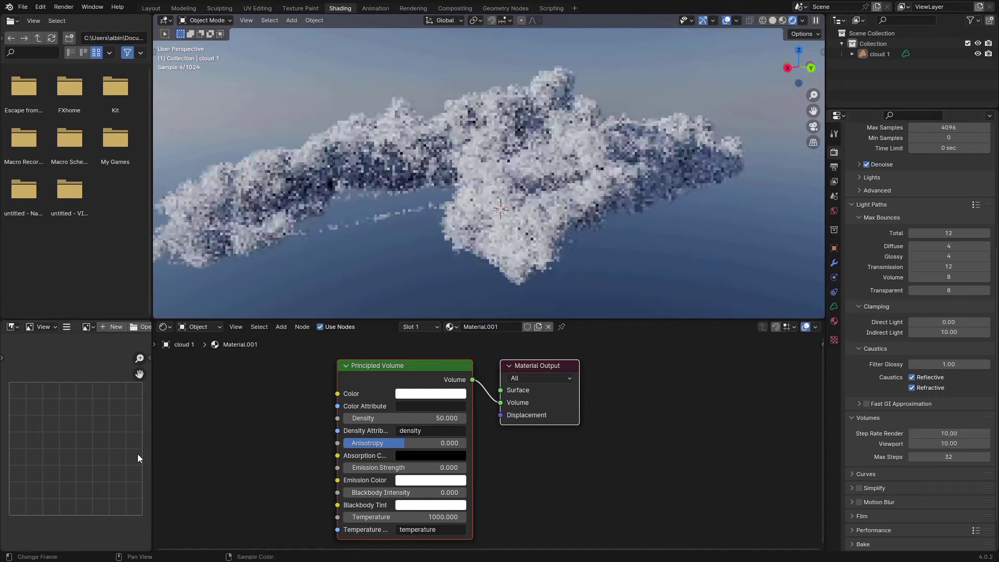
pyautogui.moveTo(607, 254); pyautogui.dragTo(476, 268, button='middle')
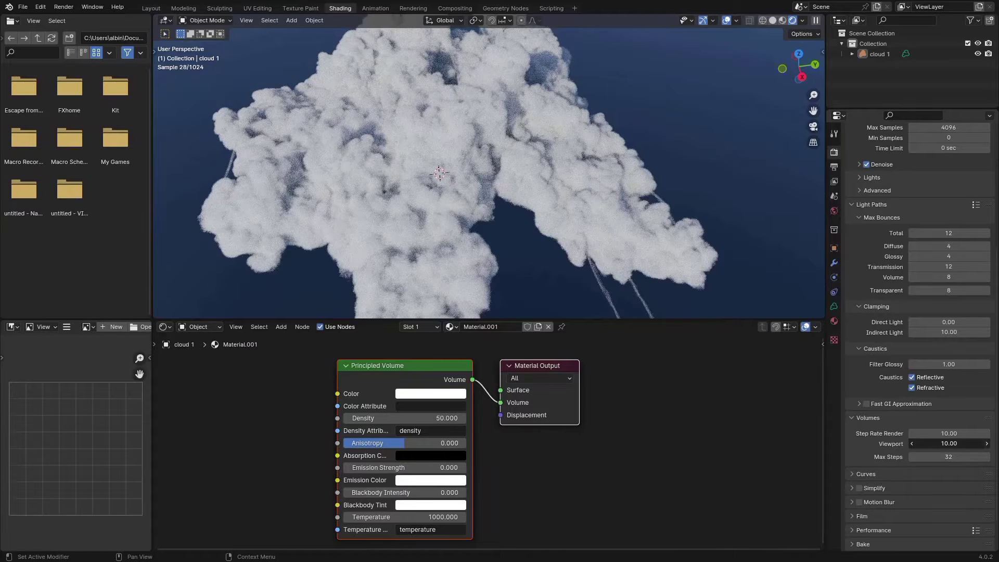
pyautogui.moveTo(606, 248); pyautogui.dragTo(495, 185, button='middle')
pyautogui.scroll(2, 494, 185)
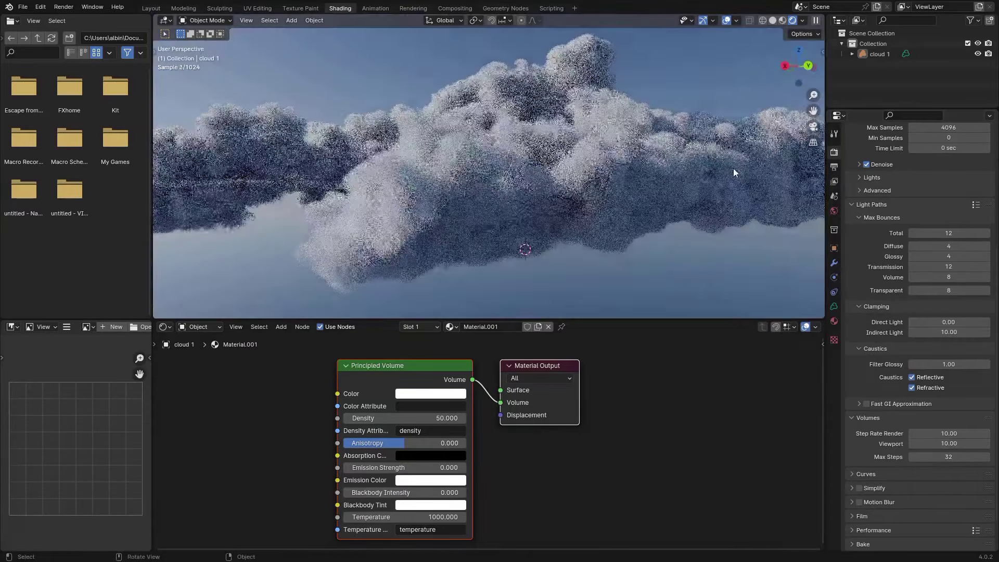
pyautogui.moveTo(734, 173); pyautogui.dragTo(575, 254, button='middle')
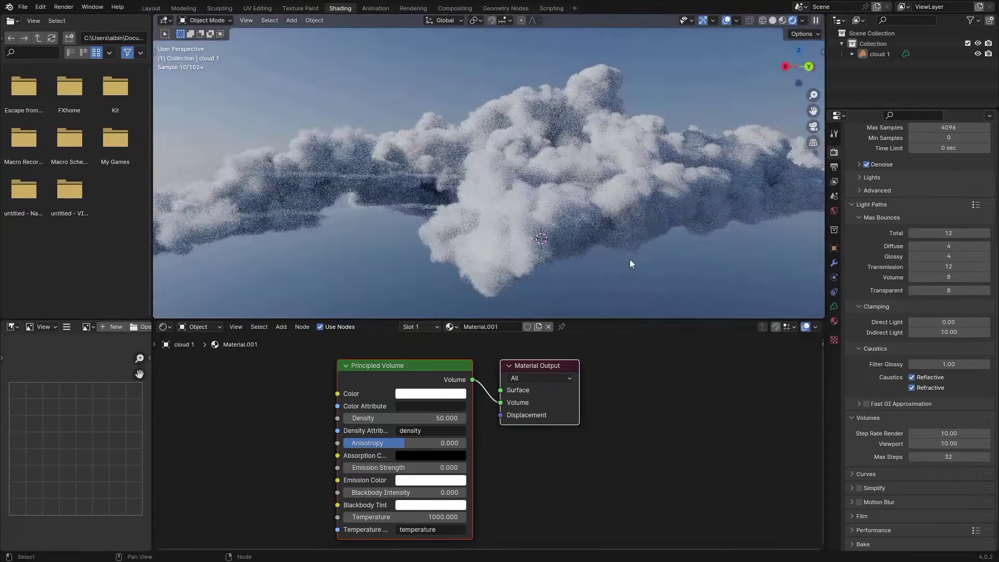
pyautogui.click(948, 443)
pyautogui.write('1')
pyautogui.press('Return')
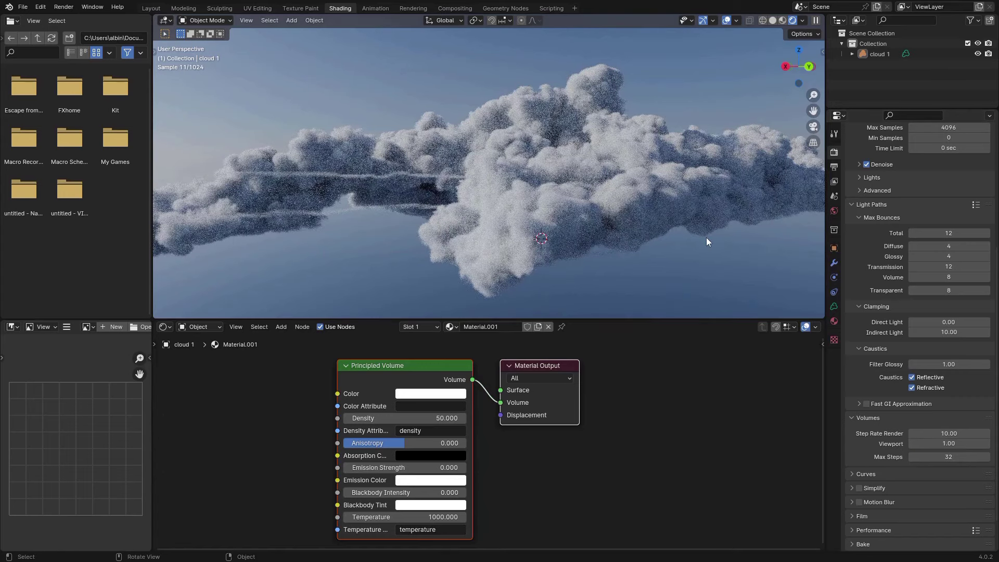
# Step: Set both the render and viewport volume step rates to 2 and check the cloud from several angles
pyautogui.click(967, 442)
pyautogui.click(969, 435)
pyautogui.moveTo(969, 432); pyautogui.dragTo(970, 443)
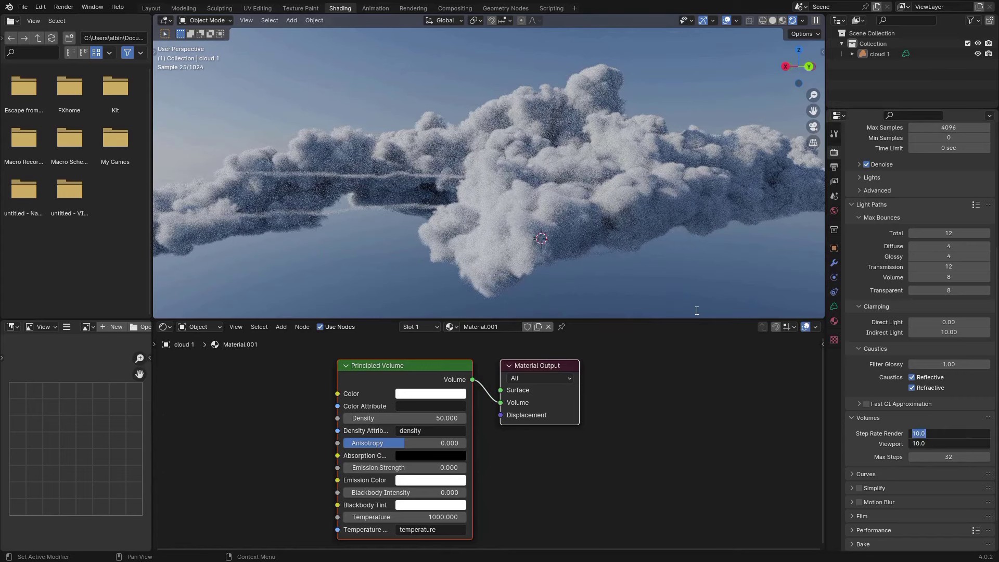
pyautogui.write('5')
pyautogui.press('BackSpace')
pyautogui.write('2')
pyautogui.press('Return')
pyautogui.moveTo(704, 303); pyautogui.dragTo(731, 276, button='middle')
pyautogui.moveTo(818, 301); pyautogui.dragTo(406, 183, button='middle')
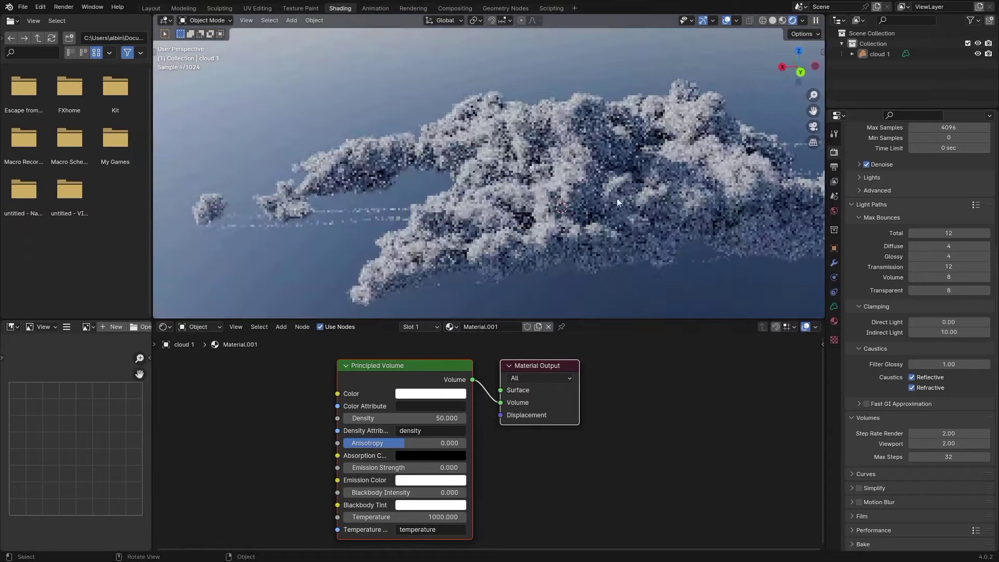
pyautogui.scroll(3, 488, 442)
pyautogui.moveTo(432, 412); pyautogui.dragTo(375, 417)
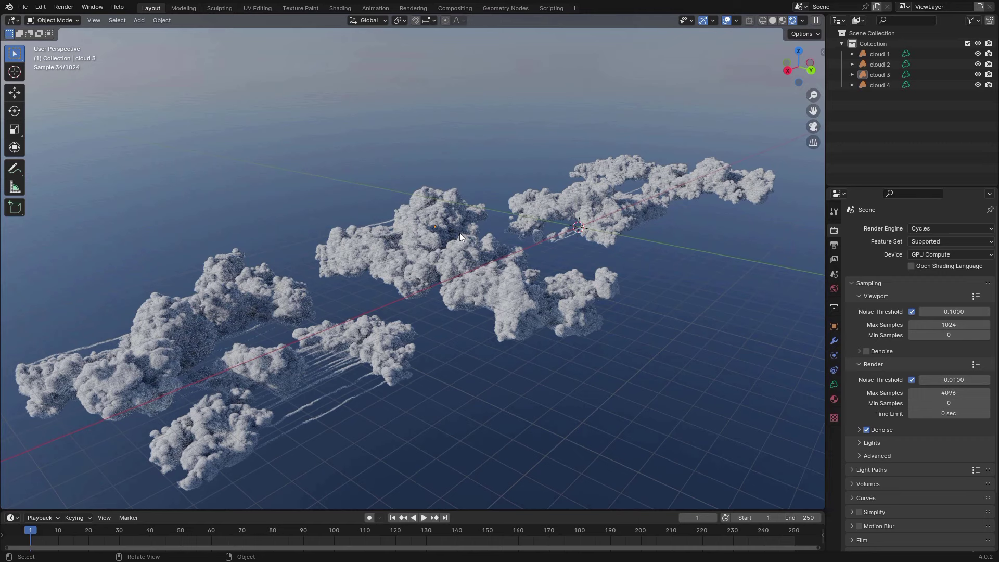
# Step: Replace the Principled Volume in cloud 3's material with a Volume Scatter shader connected to the Material Output's volume input
pyautogui.click(458, 240)
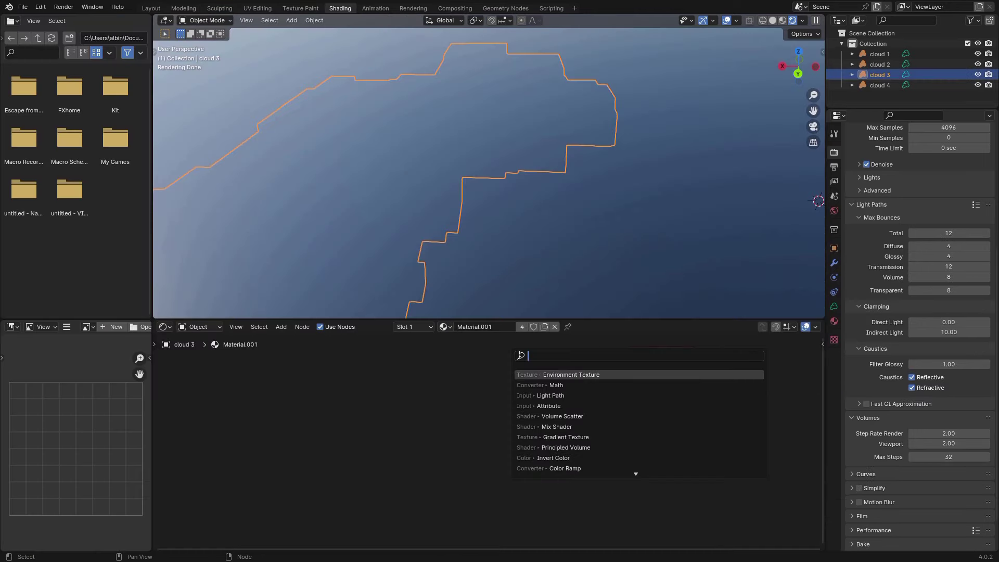
pyautogui.write('vole')
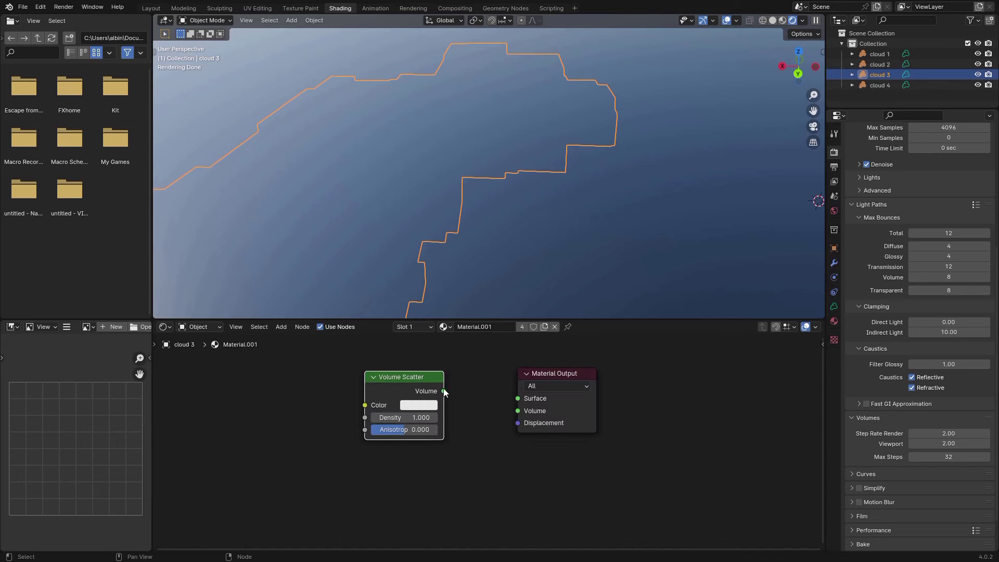
pyautogui.moveTo(444, 391); pyautogui.dragTo(513, 407)
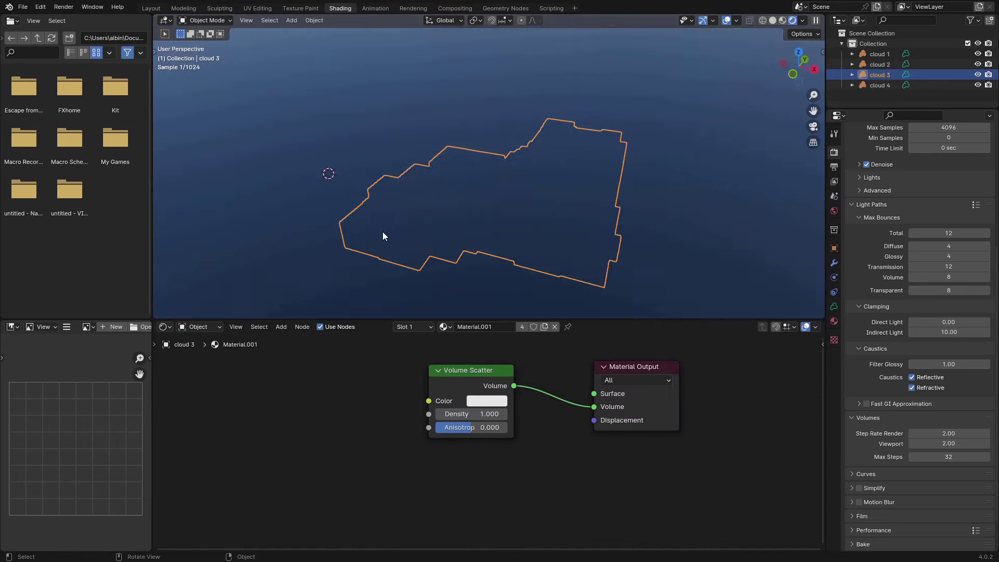
# Step: Add an Attribute node beside the Volume Scatter shader in cloud 3's material
pyautogui.moveTo(382, 232); pyautogui.dragTo(554, 211, button='middle')
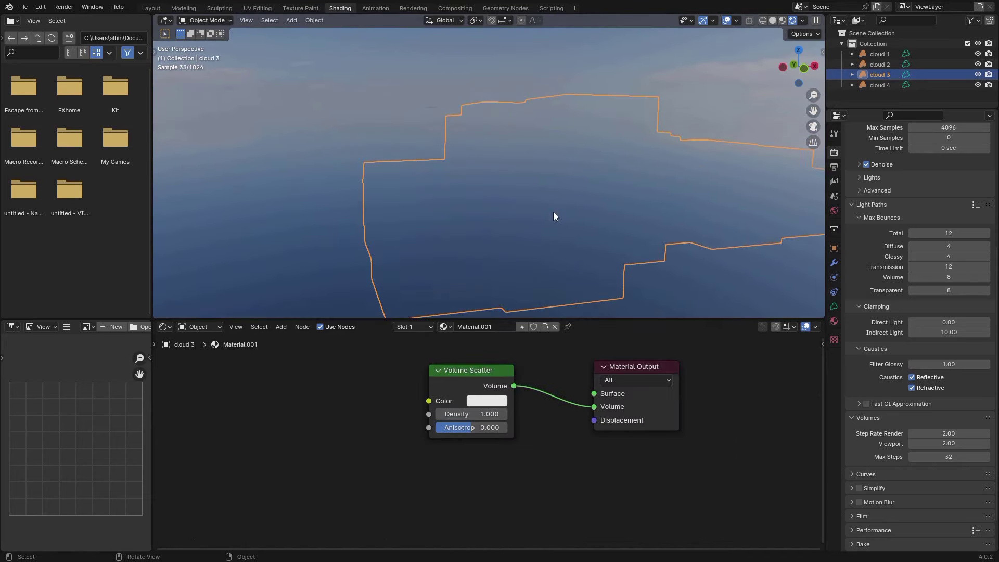
pyautogui.scroll(-3, 554, 211)
pyautogui.scroll(-1, 366, 401)
pyautogui.moveTo(371, 381); pyautogui.dragTo(460, 401, button='middle')
pyautogui.hotkey('shift', 'a')
pyautogui.click(460, 401)
pyautogui.write('a')
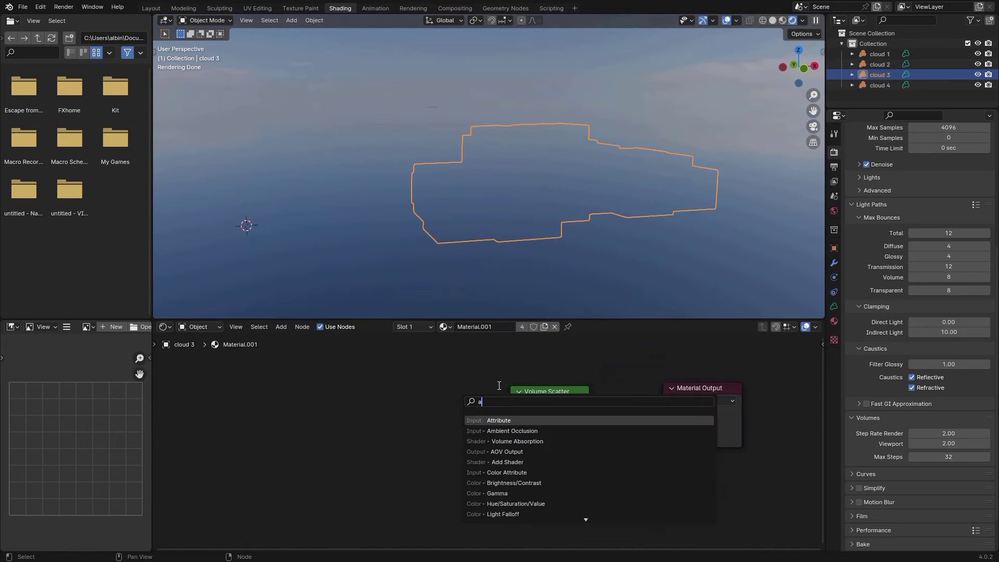
pyautogui.write('tt')
pyautogui.press('Return')
pyautogui.click(366, 396)
# Step: Name the Attribute node's attribute "density" after the volume's grid and connect its Fac output to the Volume Scatter density
pyautogui.click(833, 307)
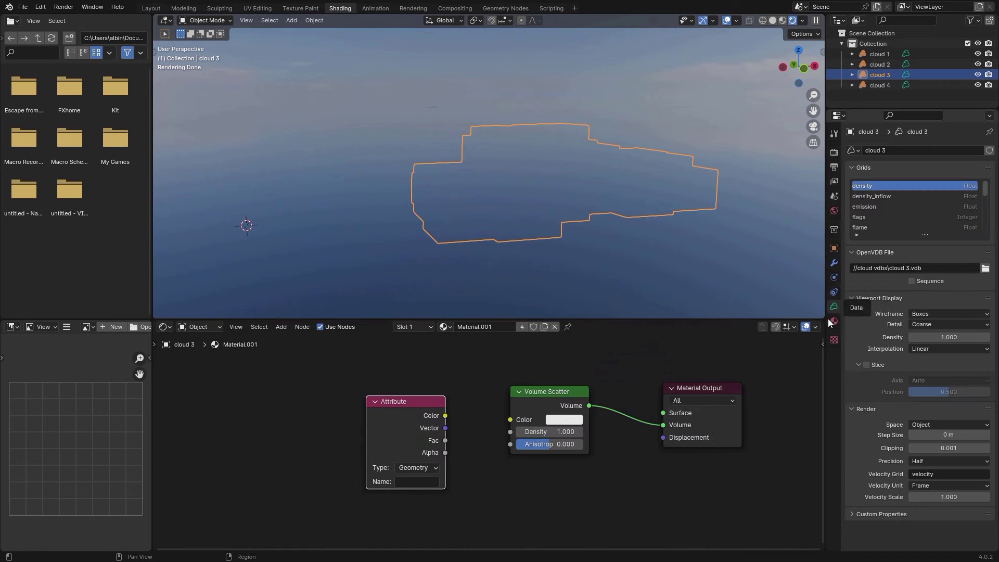
pyautogui.rightClick(867, 185)
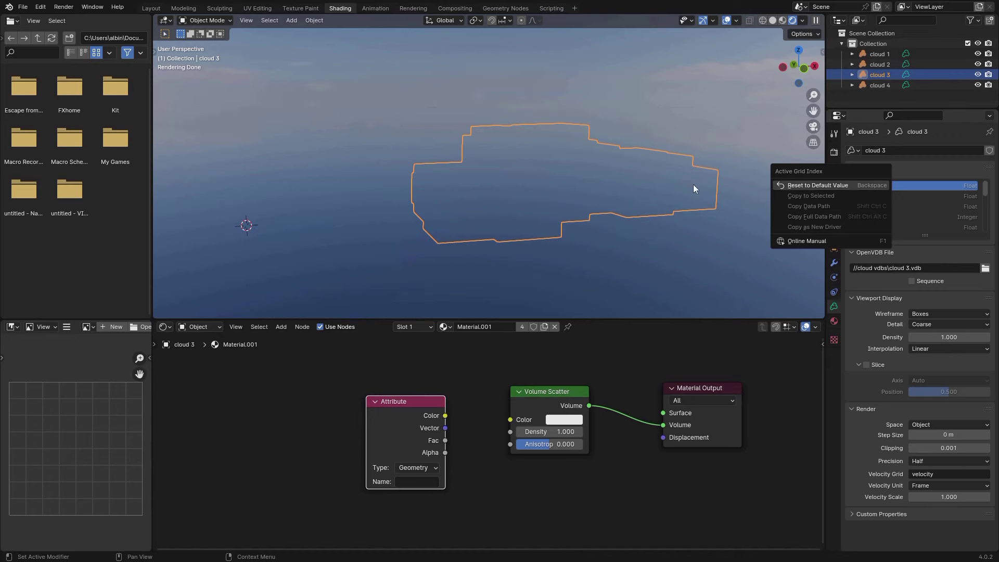
pyautogui.click(435, 477)
pyautogui.write('density')
pyautogui.press('Return')
pyautogui.moveTo(436, 438); pyautogui.dragTo(373, 419)
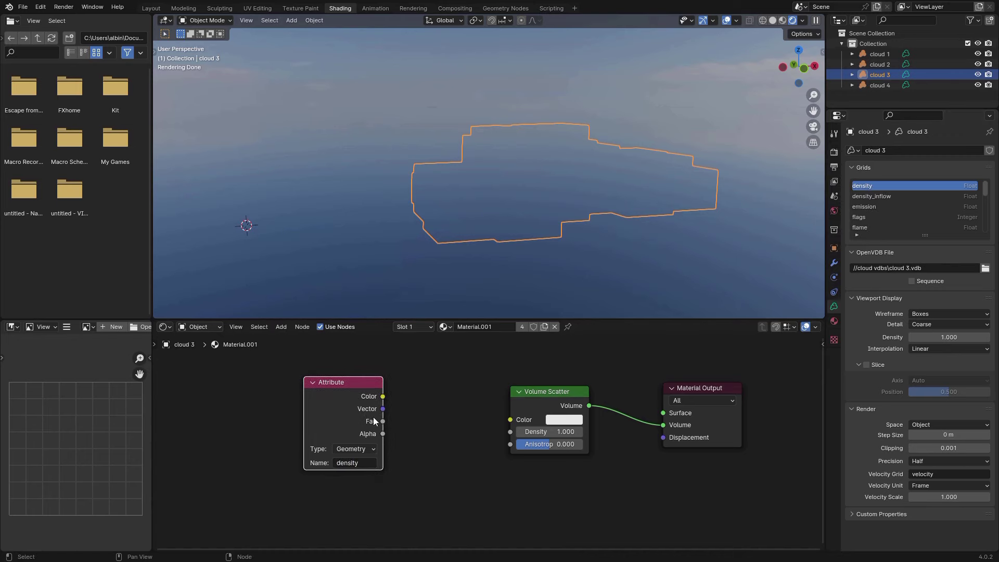
pyautogui.moveTo(510, 430); pyautogui.dragTo(510, 430)
pyautogui.moveTo(557, 246); pyautogui.dragTo(593, 277, button='middle')
pyautogui.moveTo(494, 277); pyautogui.dragTo(453, 255, button='middle')
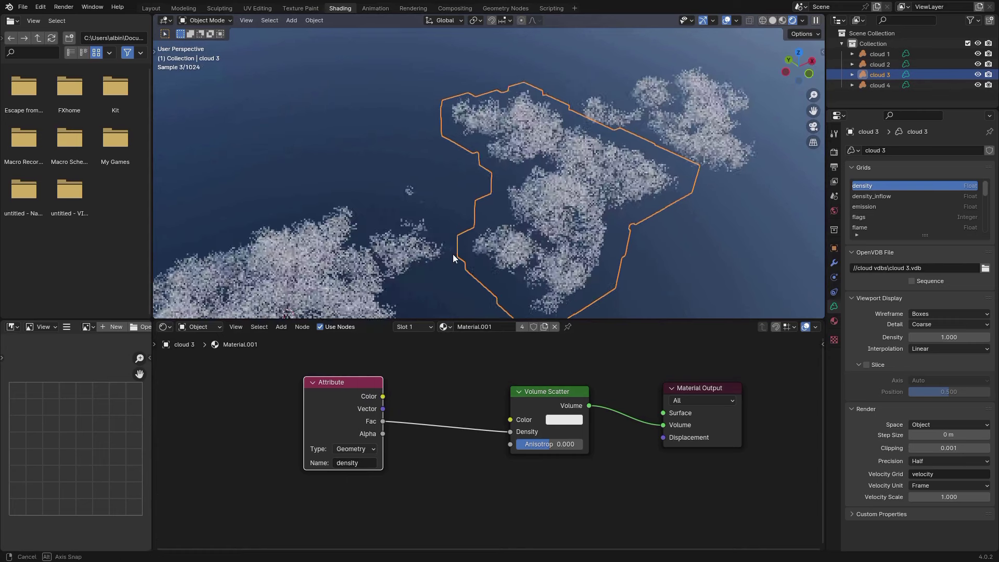
# Step: Add a Light Path node to the cloud material, placed ahead of the Attribute node
pyautogui.hotkey('shift', 'a')
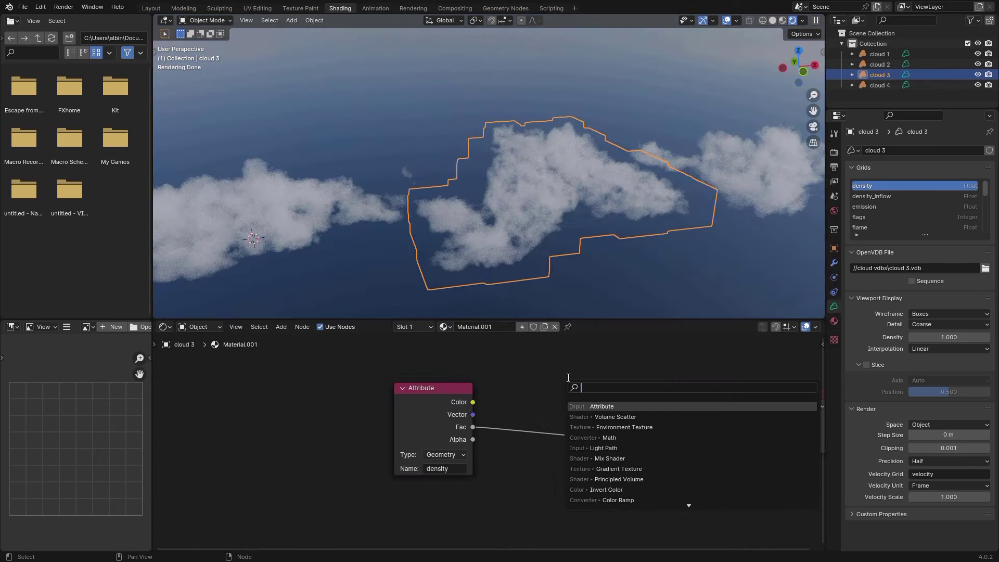
pyautogui.write('light')
pyautogui.press('Return')
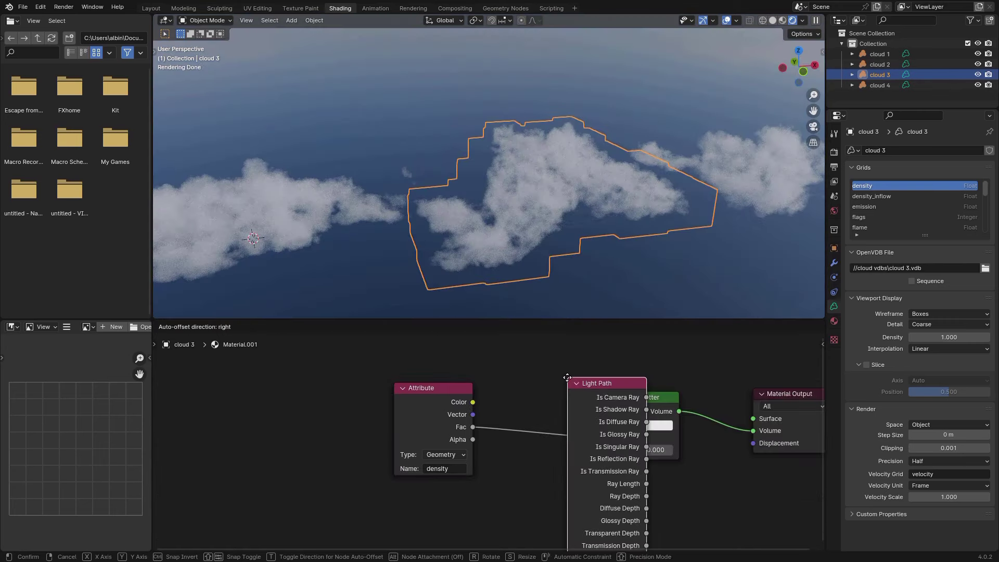
pyautogui.click(572, 197)
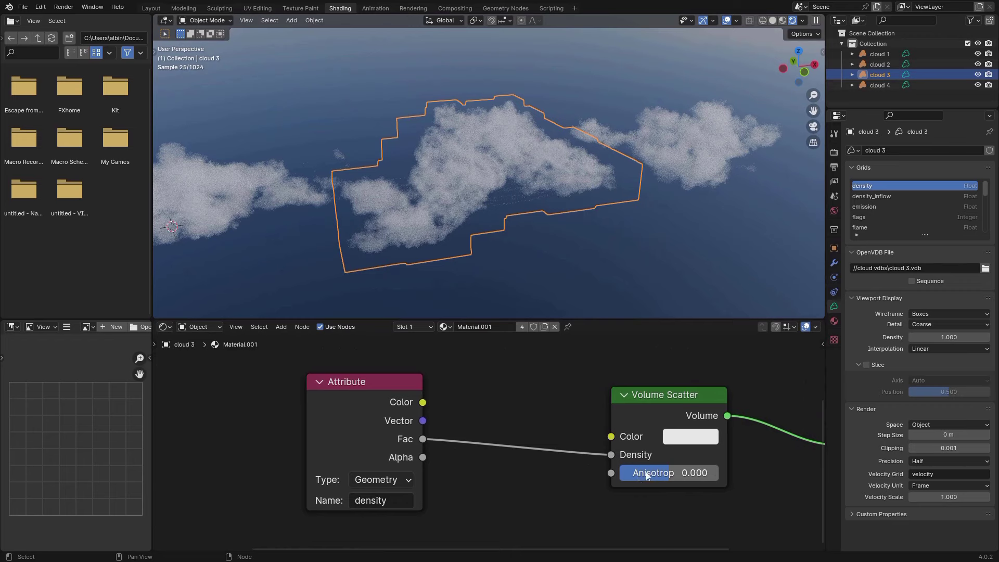
pyautogui.moveTo(646, 476); pyautogui.dragTo(569, 460, button='middle')
pyautogui.scroll(1, 569, 460)
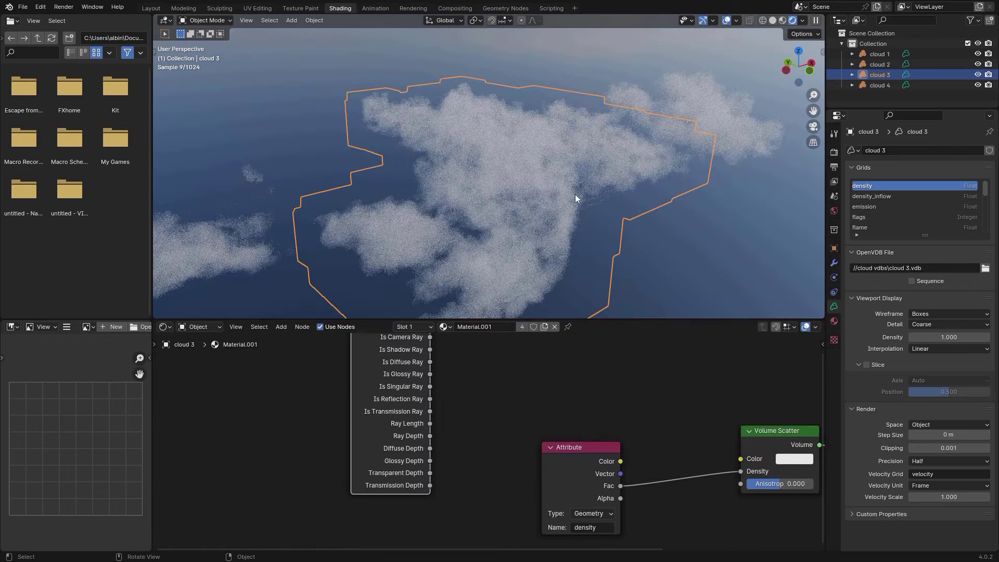
pyautogui.moveTo(576, 199); pyautogui.dragTo(488, 301, button='middle')
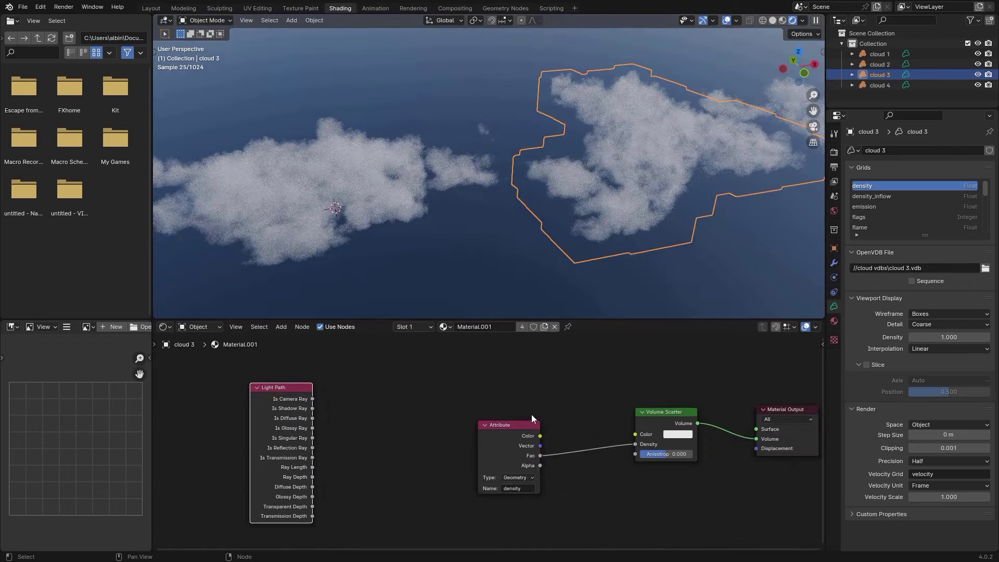
# Step: Switch to the browser and view the paused Blender cloud tutorial full screen to examine its shader node setup
pyautogui.press('super')
pyautogui.click(534, 549)
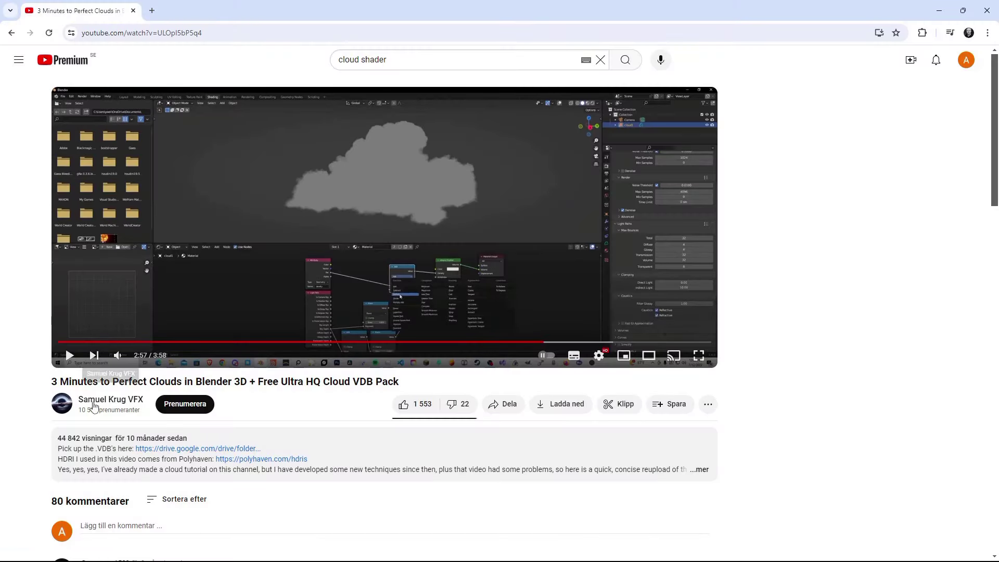
pyautogui.press('f')
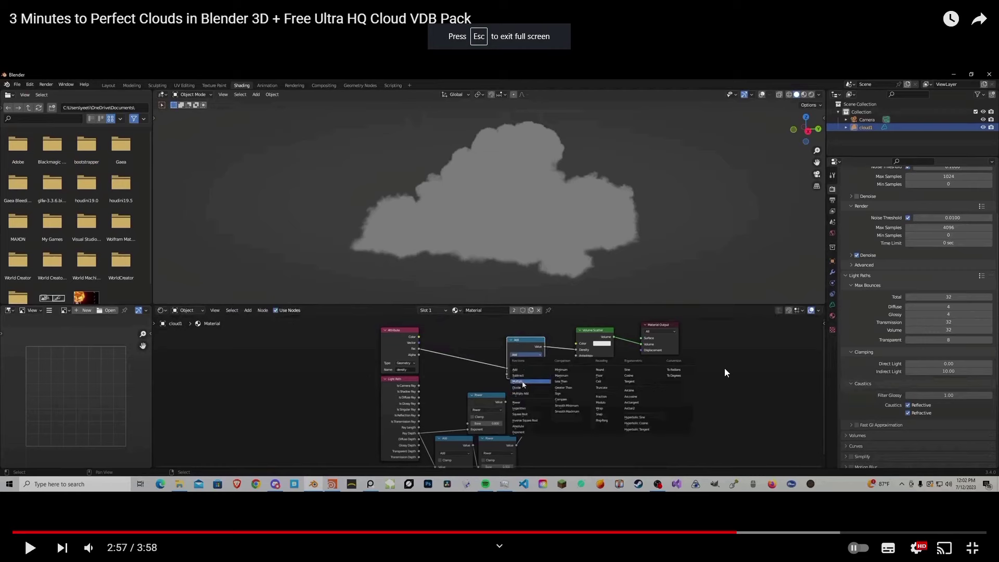
pyautogui.click(763, 531)
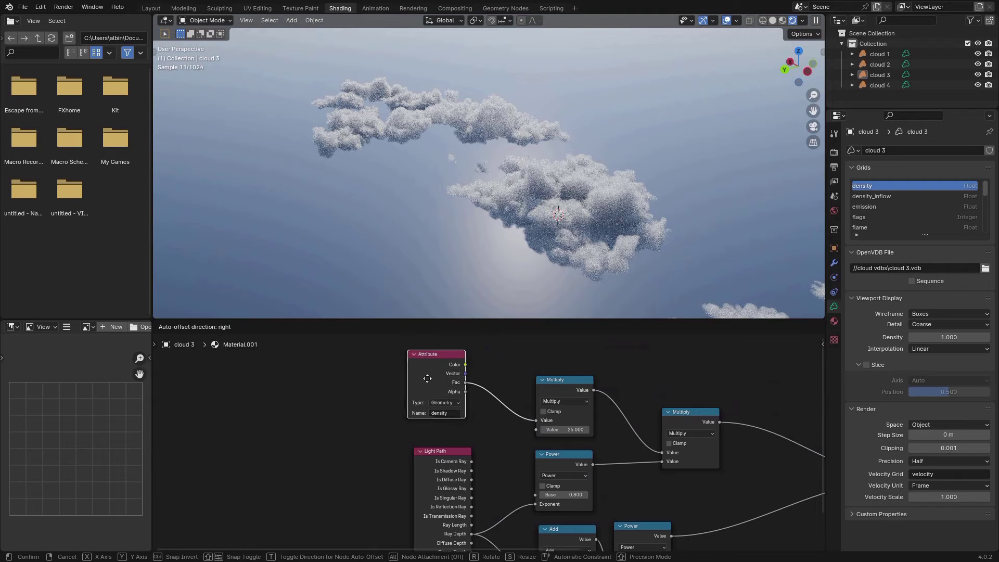
# Step: Try a much higher value in the Multiply node that scales the density attribute
pyautogui.moveTo(598, 406); pyautogui.dragTo(528, 379, button='middle')
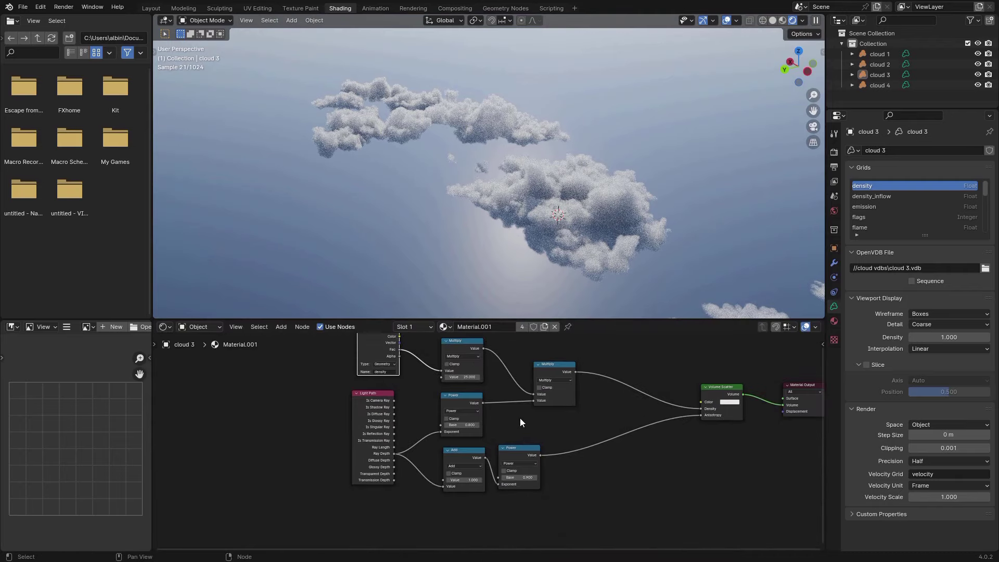
pyautogui.moveTo(500, 291); pyautogui.dragTo(661, 129, button='middle')
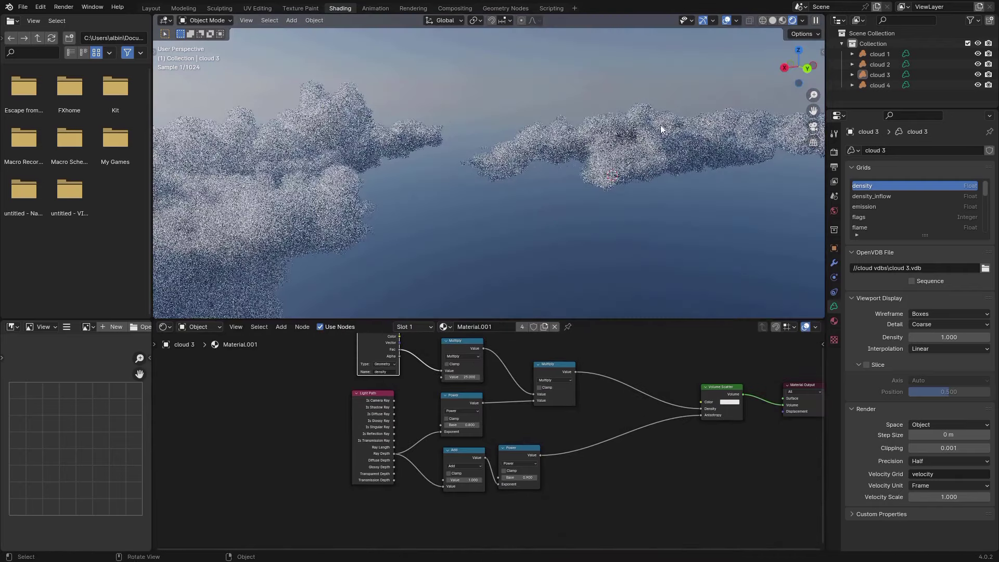
pyautogui.scroll(3, 504, 393)
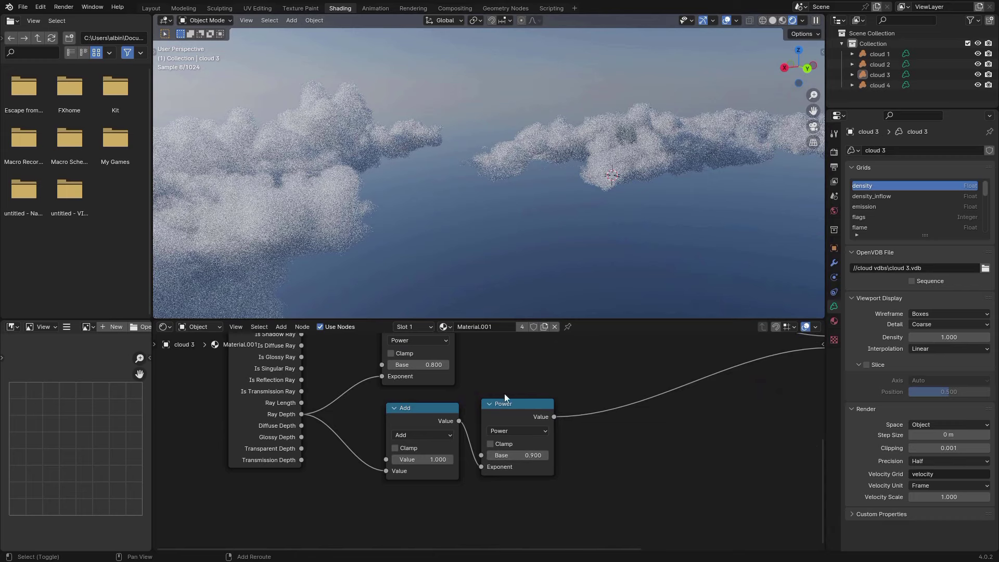
pyautogui.scroll(-1, 513, 390)
pyautogui.moveTo(512, 391); pyautogui.dragTo(635, 515, button='middle')
pyautogui.moveTo(395, 349); pyautogui.dragTo(377, 351)
pyautogui.moveTo(544, 417); pyautogui.dragTo(552, 417)
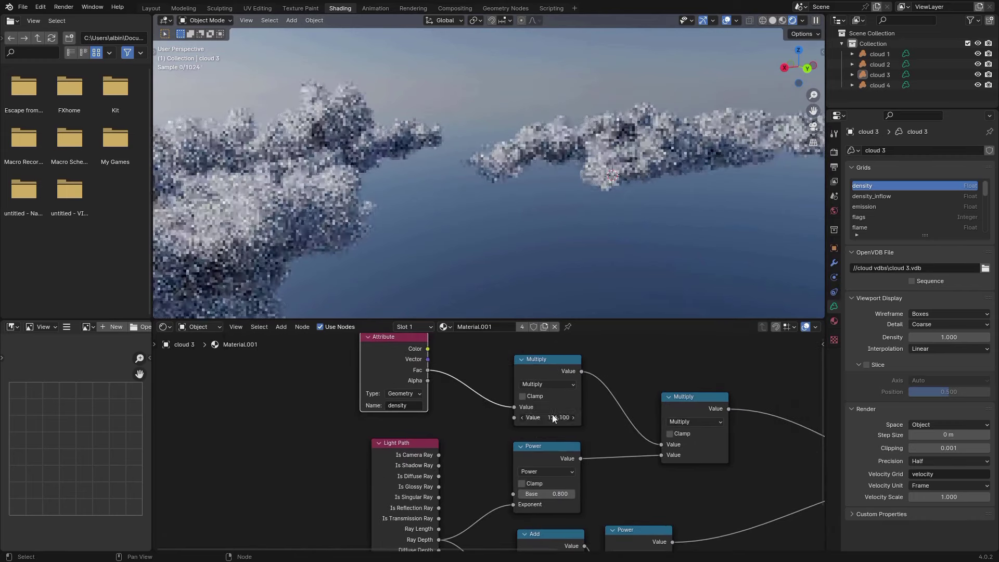
# Step: Set the value of the Multiply node that scales the density attribute to 200
pyautogui.scroll(-5, 602, 464)
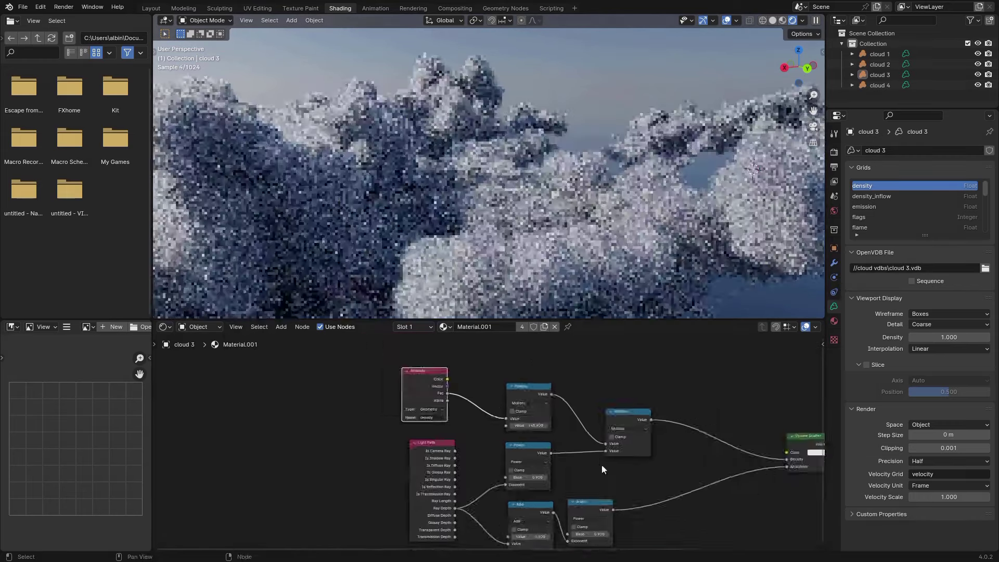
pyautogui.moveTo(601, 464); pyautogui.dragTo(527, 386, button='middle')
pyautogui.scroll(5, 451, 442)
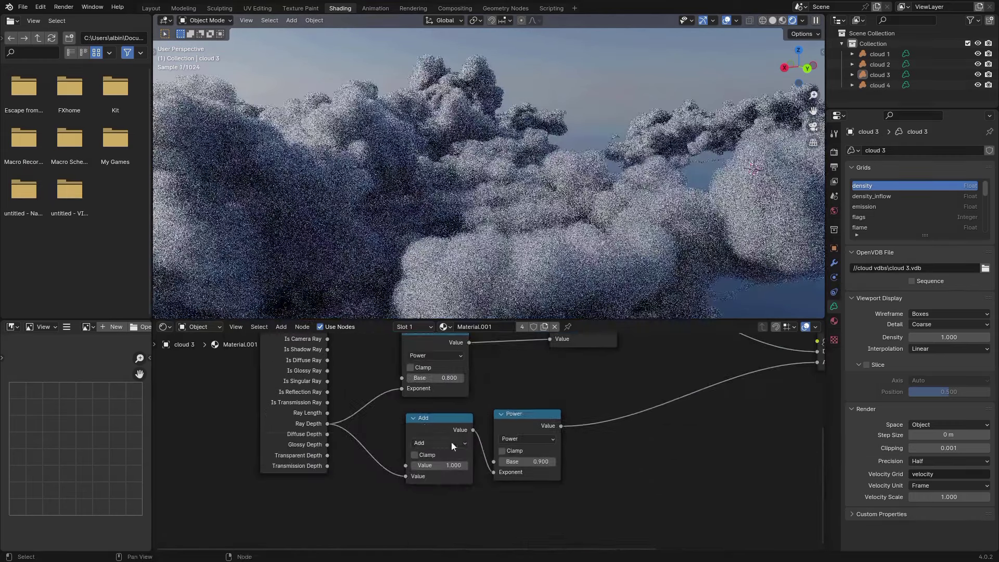
pyautogui.scroll(-4, 508, 253)
pyautogui.moveTo(512, 251); pyautogui.dragTo(510, 255, button='middle')
pyautogui.moveTo(655, 406); pyautogui.dragTo(489, 435, button='middle')
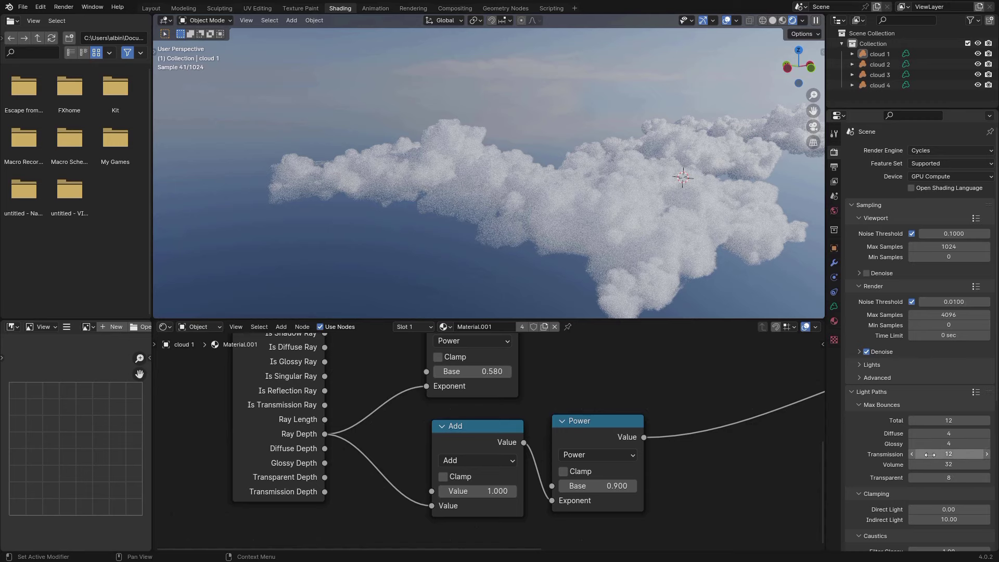
pyautogui.moveTo(673, 208); pyautogui.dragTo(488, 274, button='middle')
pyautogui.write('200')
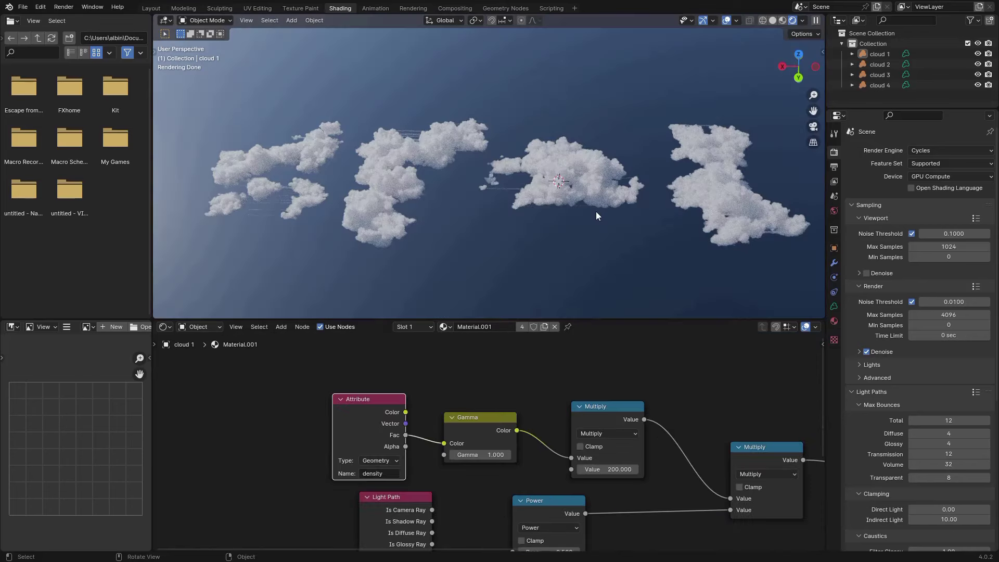
# Step: Examine the shading of all four clouds from several angles in the rendered view
pyautogui.moveTo(596, 212); pyautogui.dragTo(600, 224, button='middle')
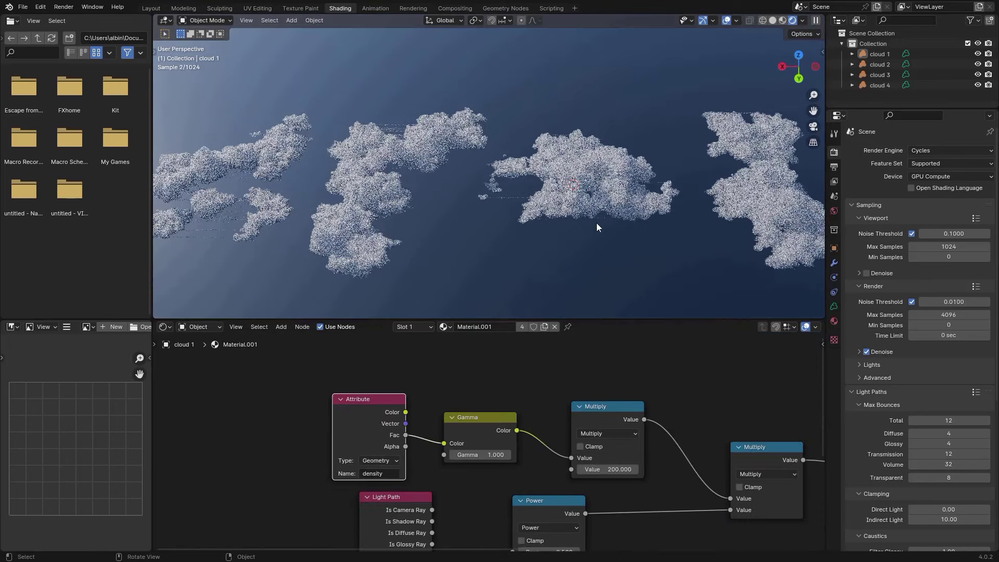
pyautogui.scroll(-2, 598, 220)
pyautogui.moveTo(736, 118); pyautogui.dragTo(365, 246)
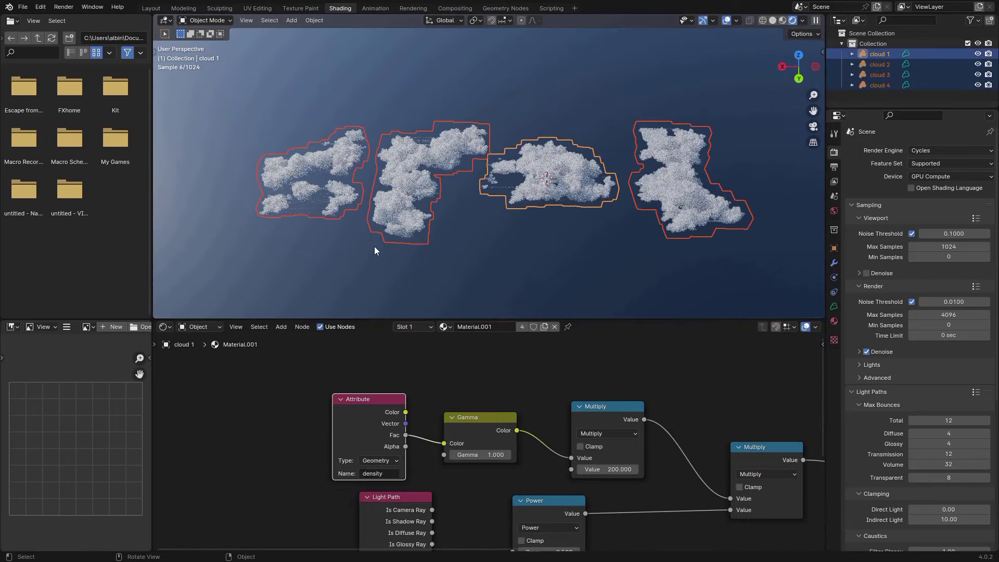
pyautogui.click(531, 254)
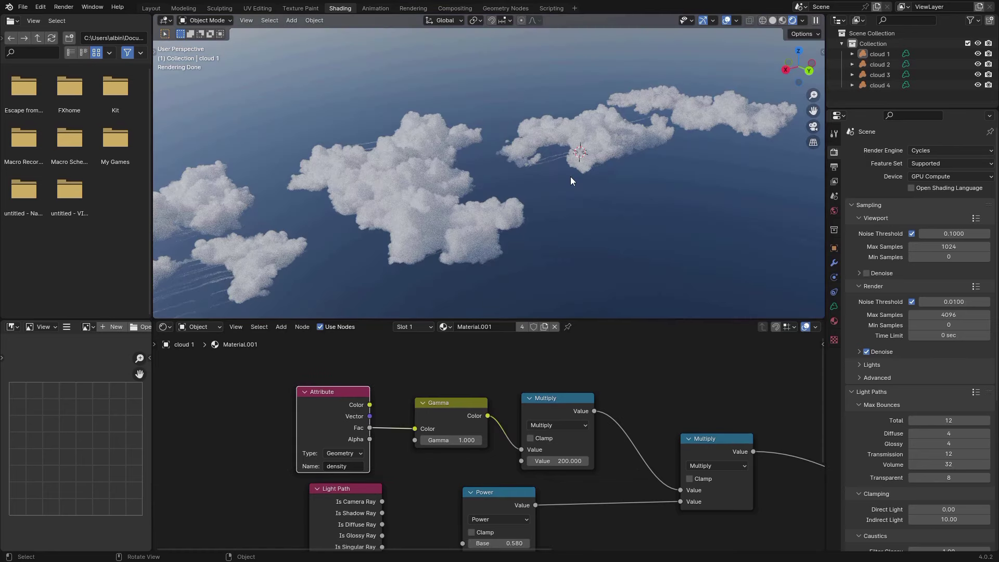
pyautogui.moveTo(570, 180); pyautogui.dragTo(632, 227, button='middle')
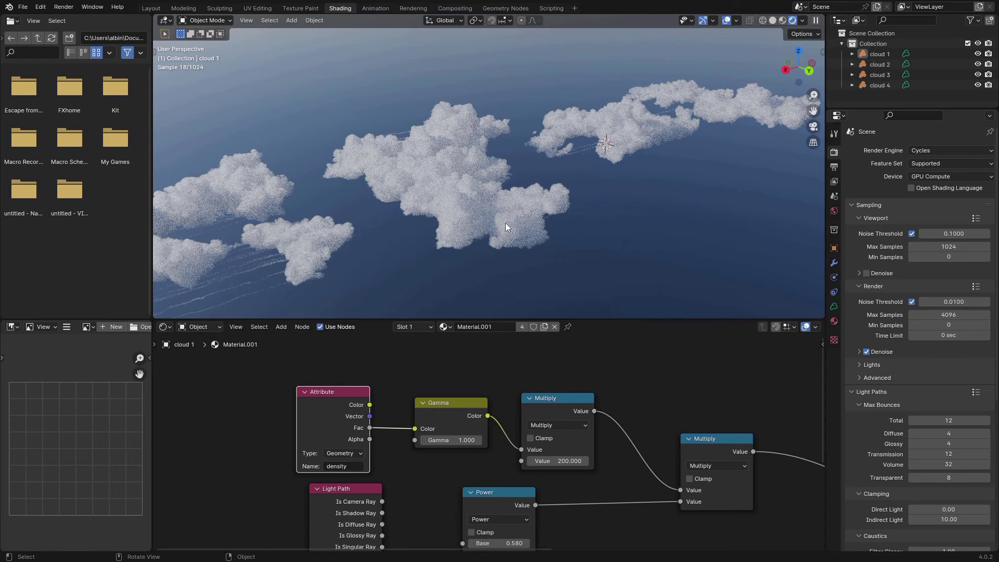
pyautogui.moveTo(506, 224); pyautogui.dragTo(501, 217, button='middle')
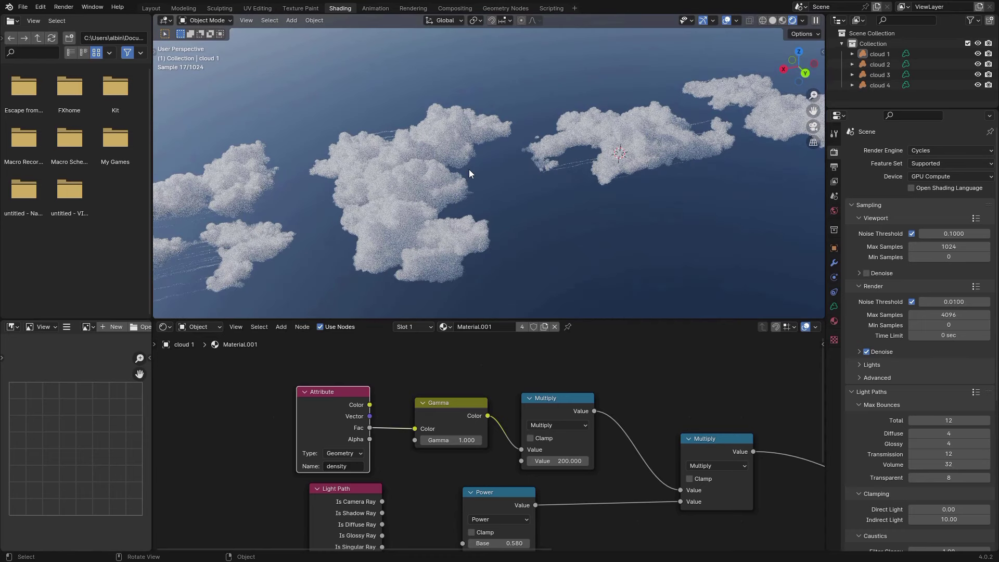